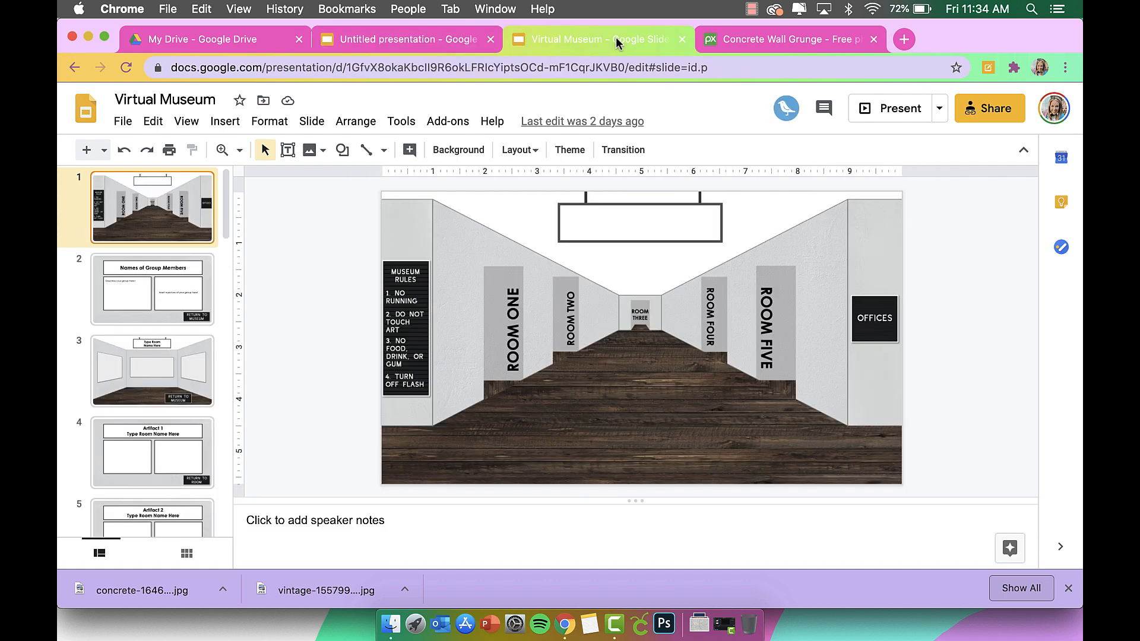
Step: Switch to Pixabay and search its photos for "wall texture"
left_click(725, 38)
left_click(359, 113)
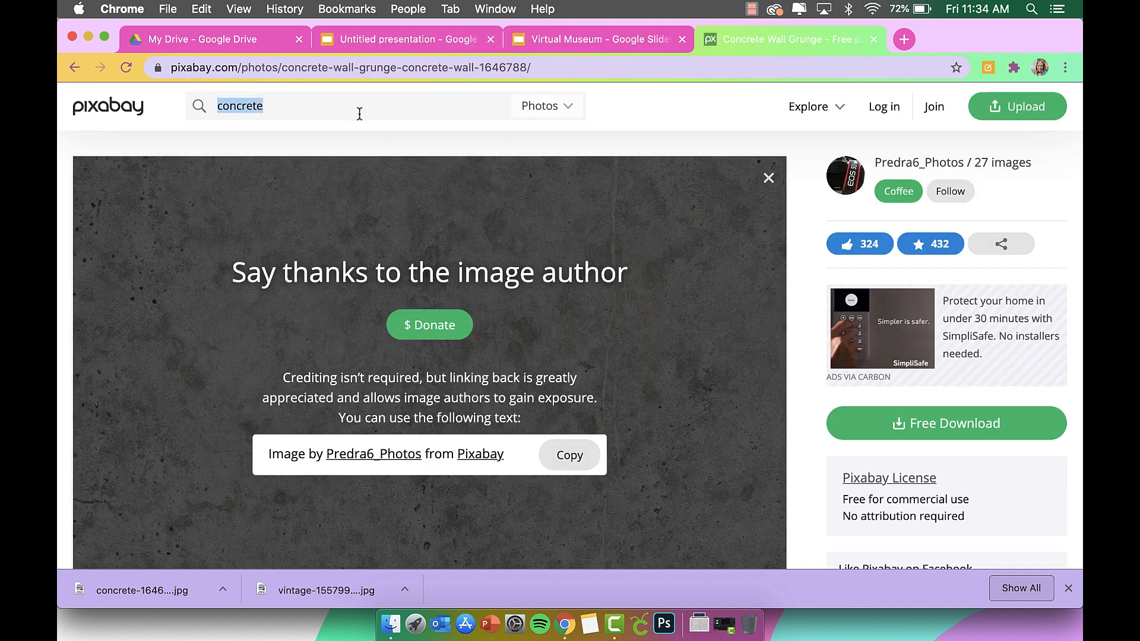
type("wall te")
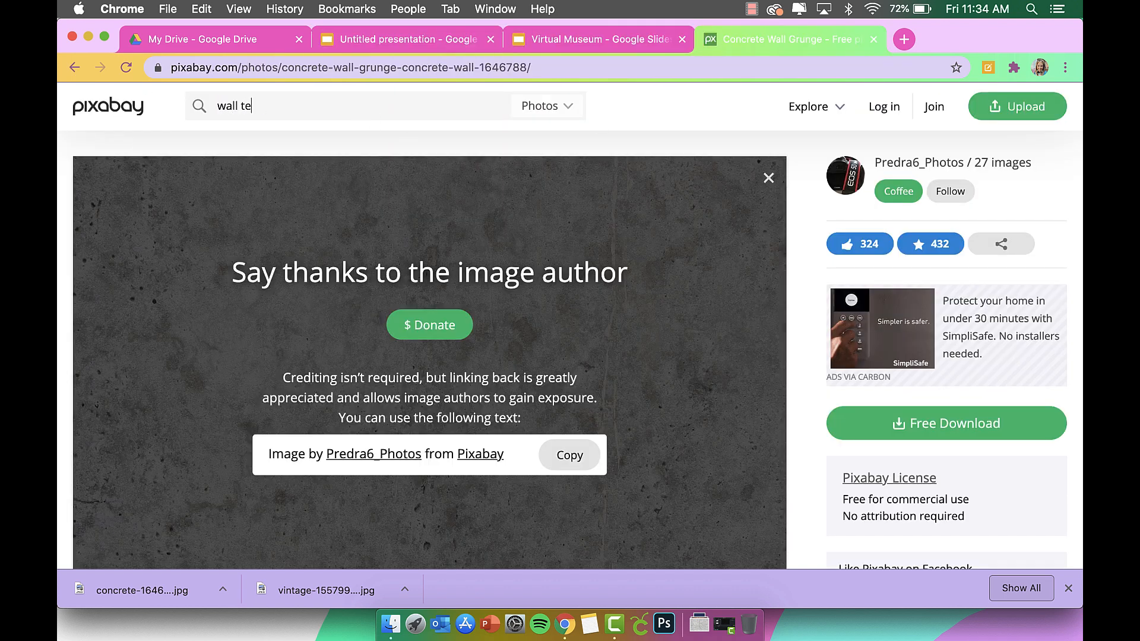
type("xture")
key("Return")
Step: Open the red brick wall photo from the results and download it at 1920×1279, requesting the file through the captcha dialog
scroll(405, 354, "down", 4)
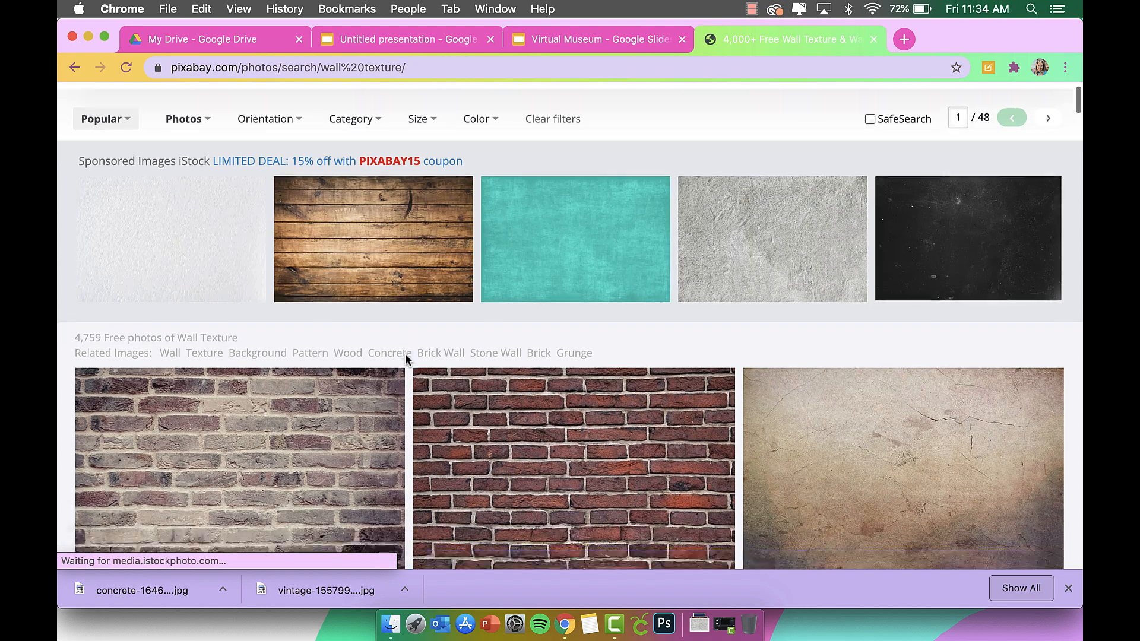
scroll(405, 354, "down", 3)
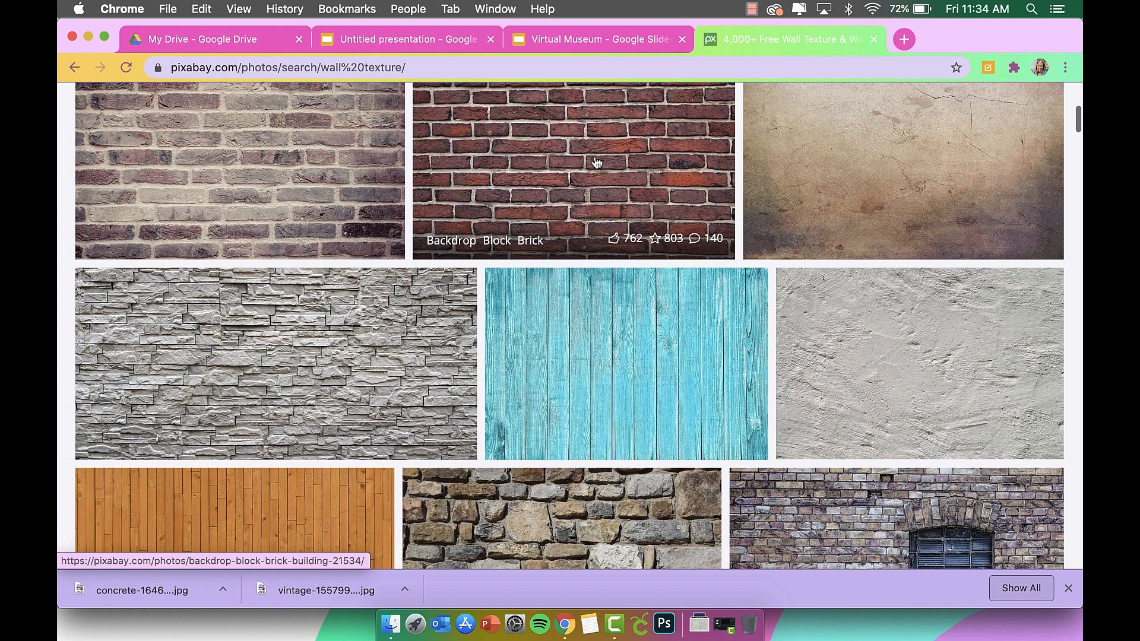
left_click(598, 169)
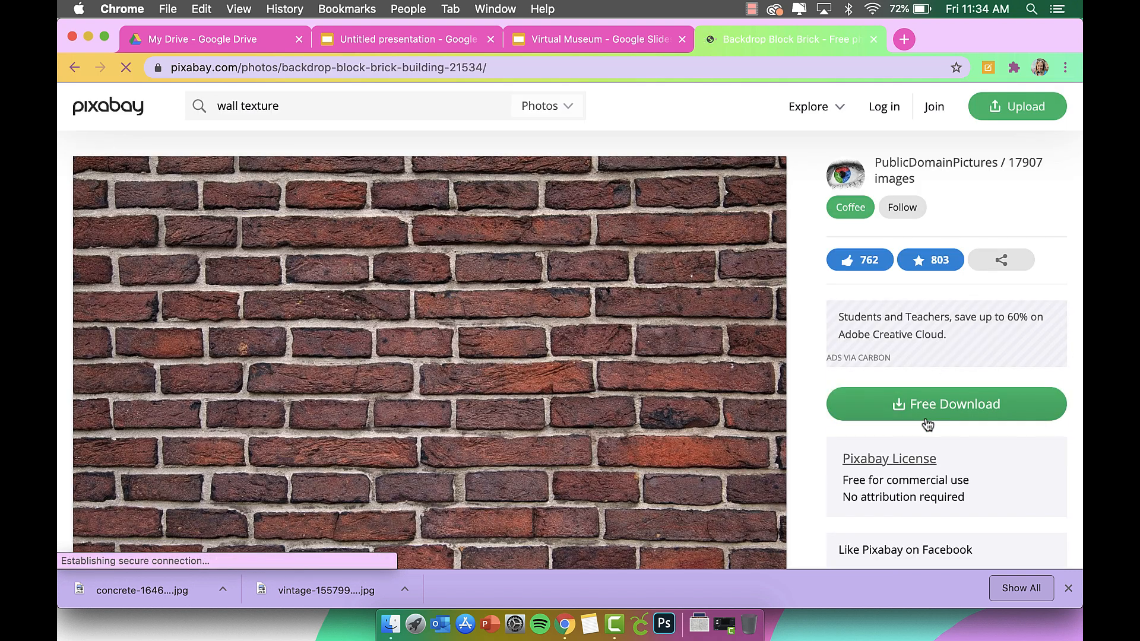
left_click(925, 409)
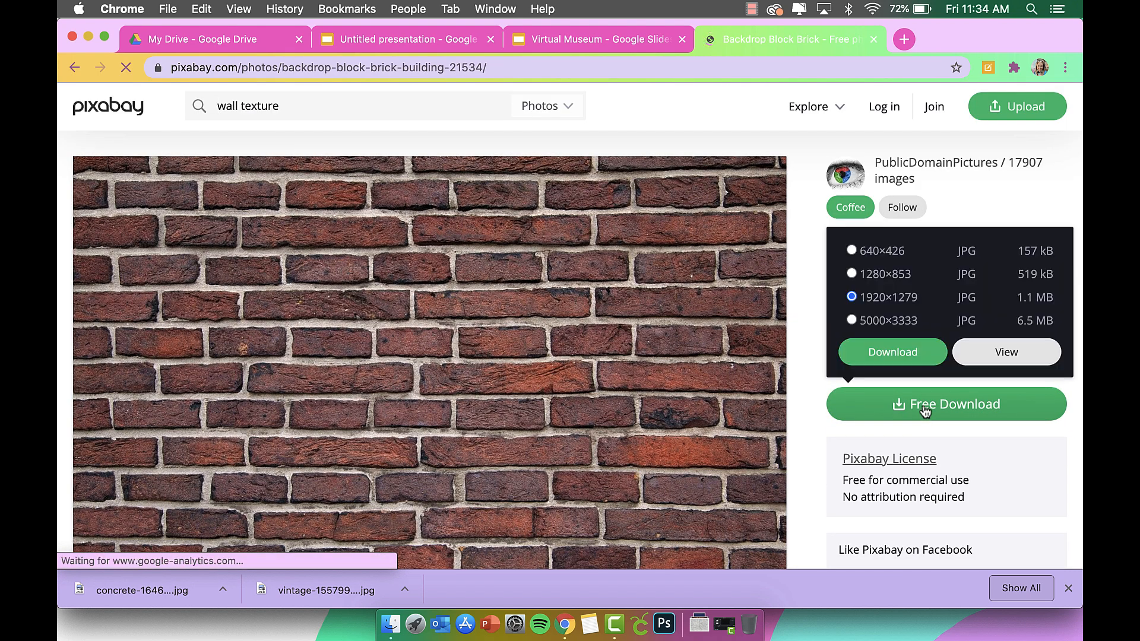
left_click(898, 359)
left_click(507, 356)
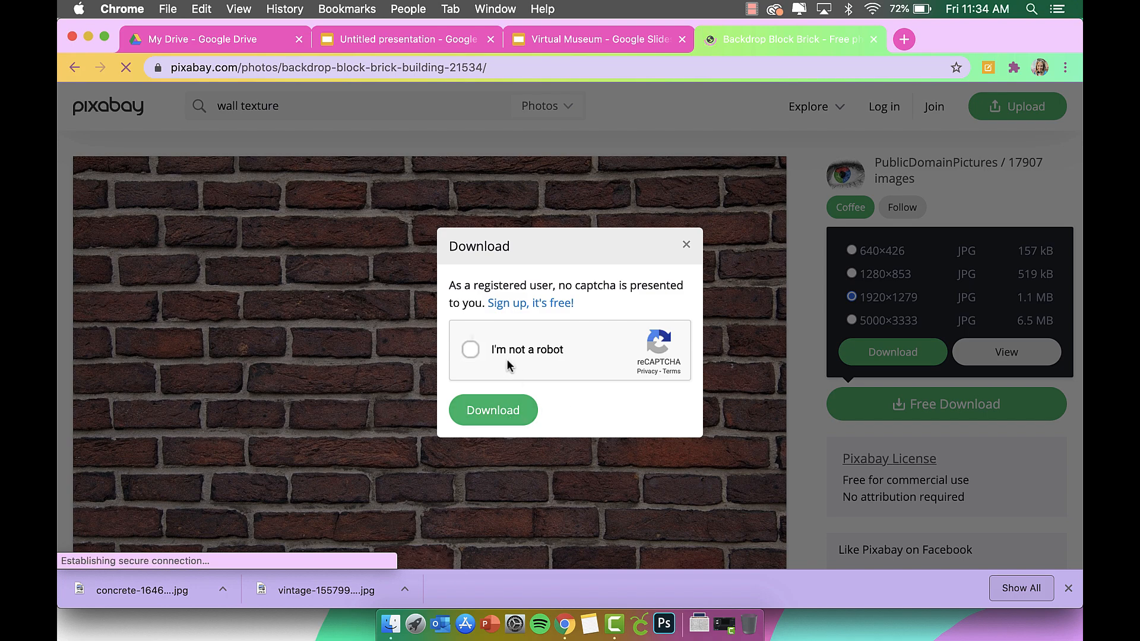
left_click(501, 413)
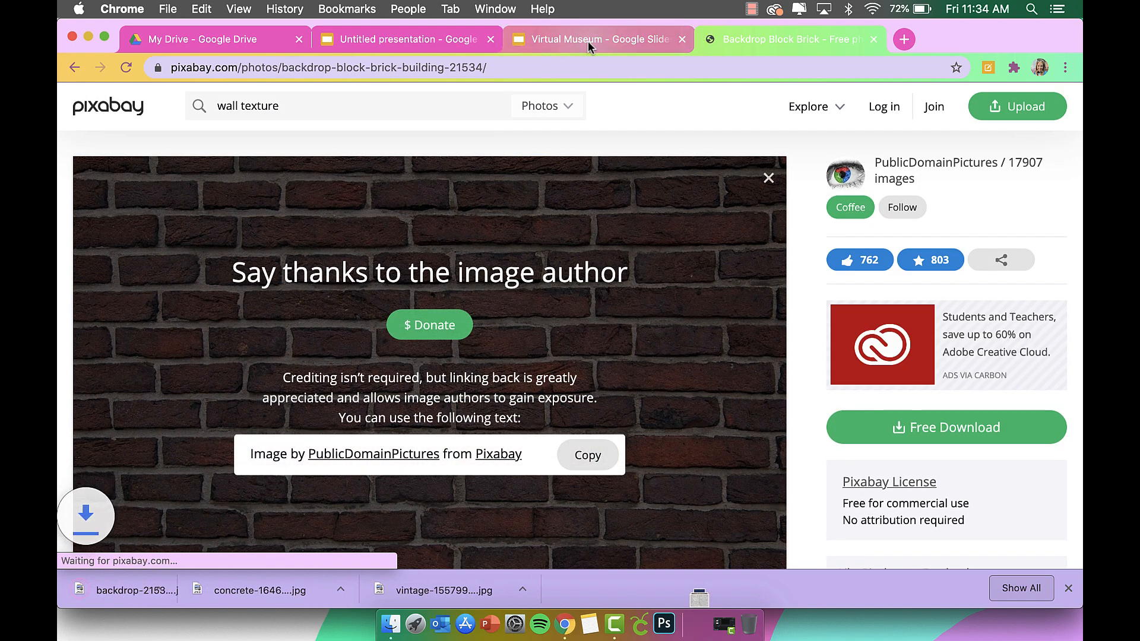
Step: Place the downloaded brick image on the untitled presentation's slide, aligned with the slide's top and bottom edges near its left side
left_click(444, 43)
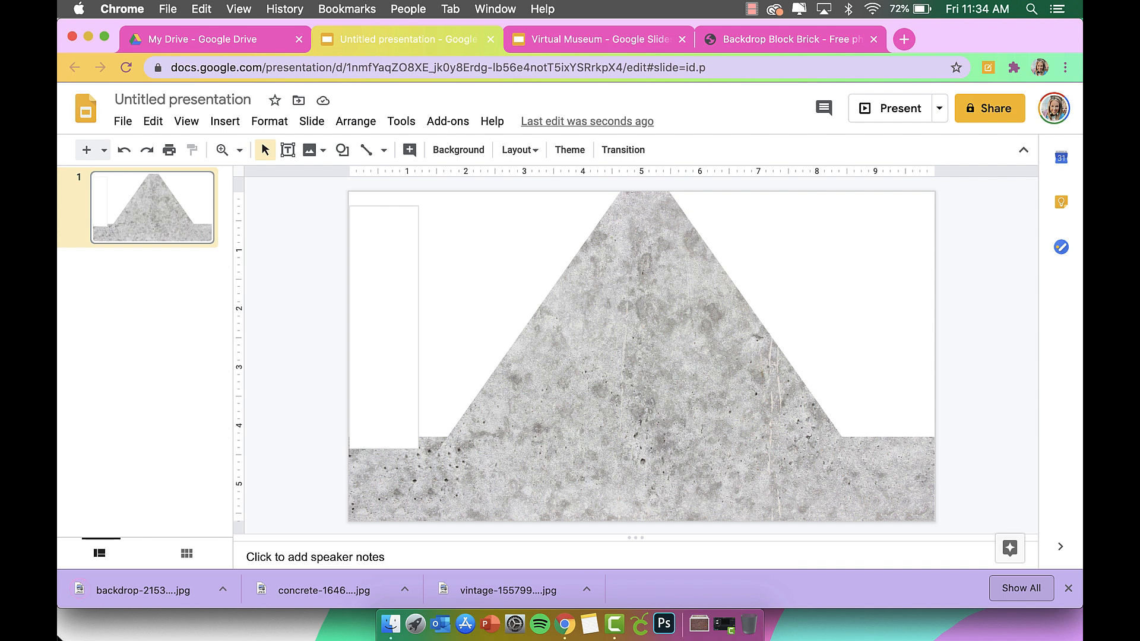
left_click_drag(145, 591, 504, 382)
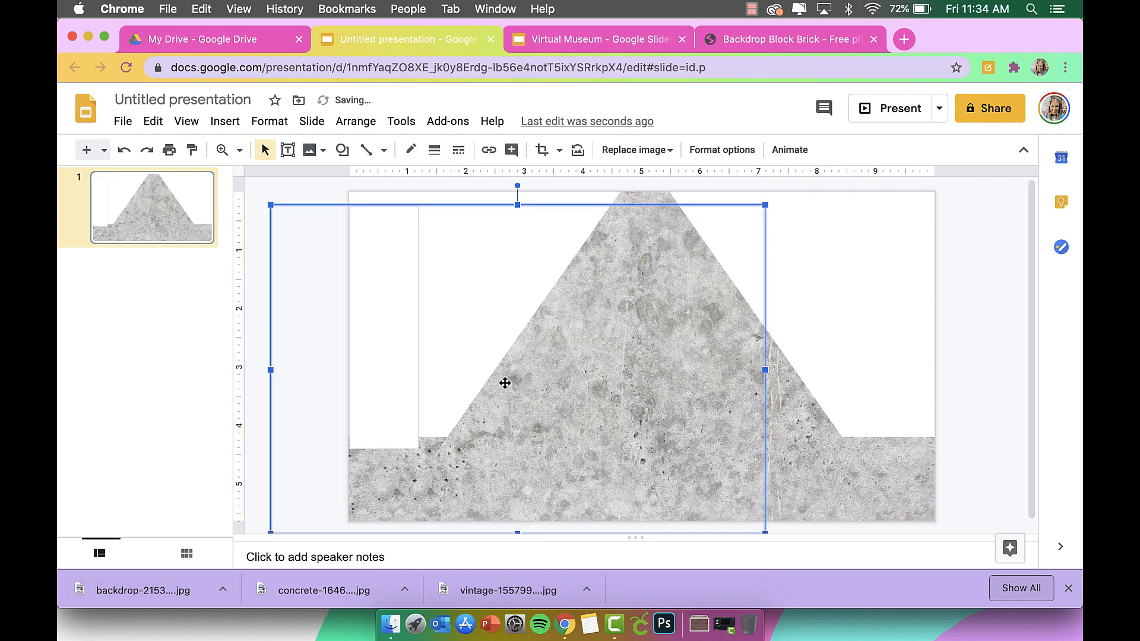
left_click_drag(666, 303, 738, 289)
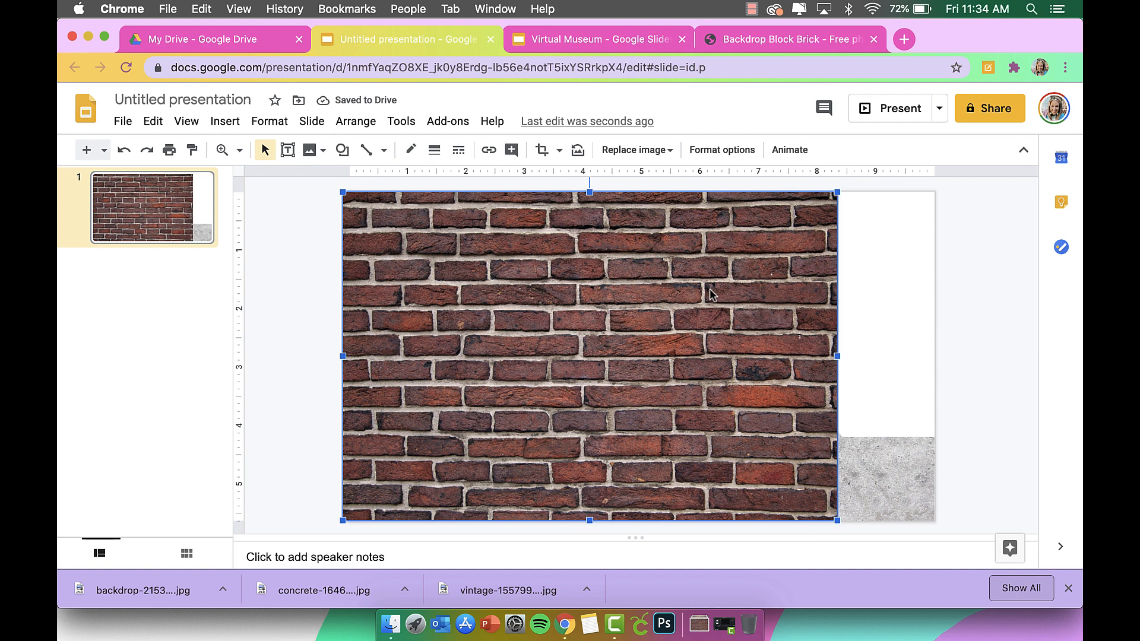
Step: Crop the brick image from its right side to a full-height strip about 2 in wide
left_click(542, 150)
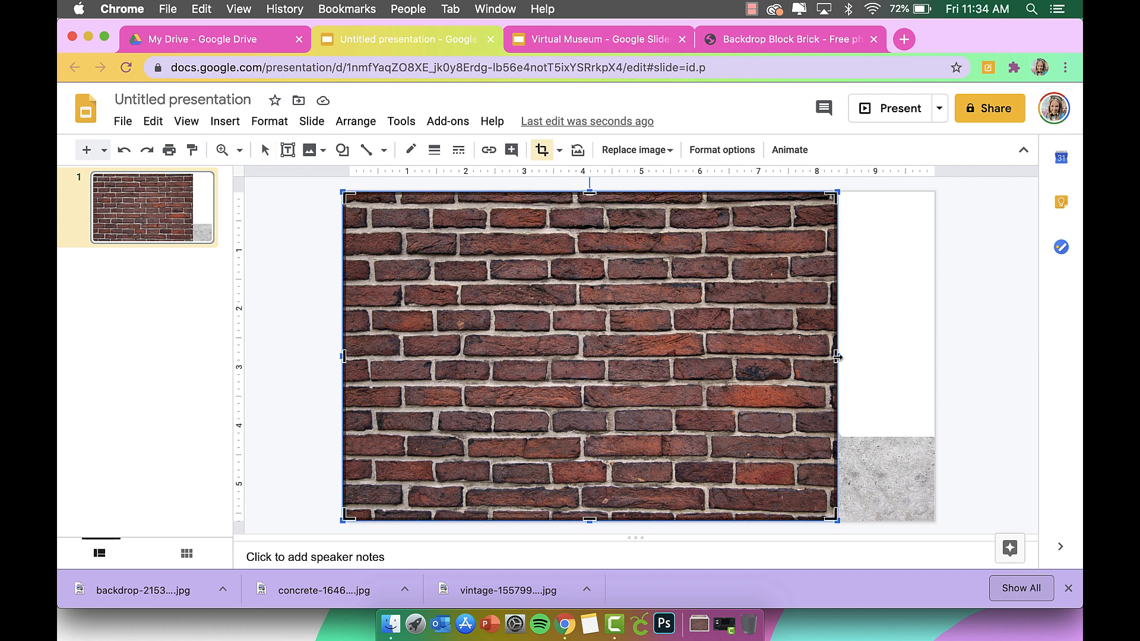
left_click_drag(836, 356, 460, 356)
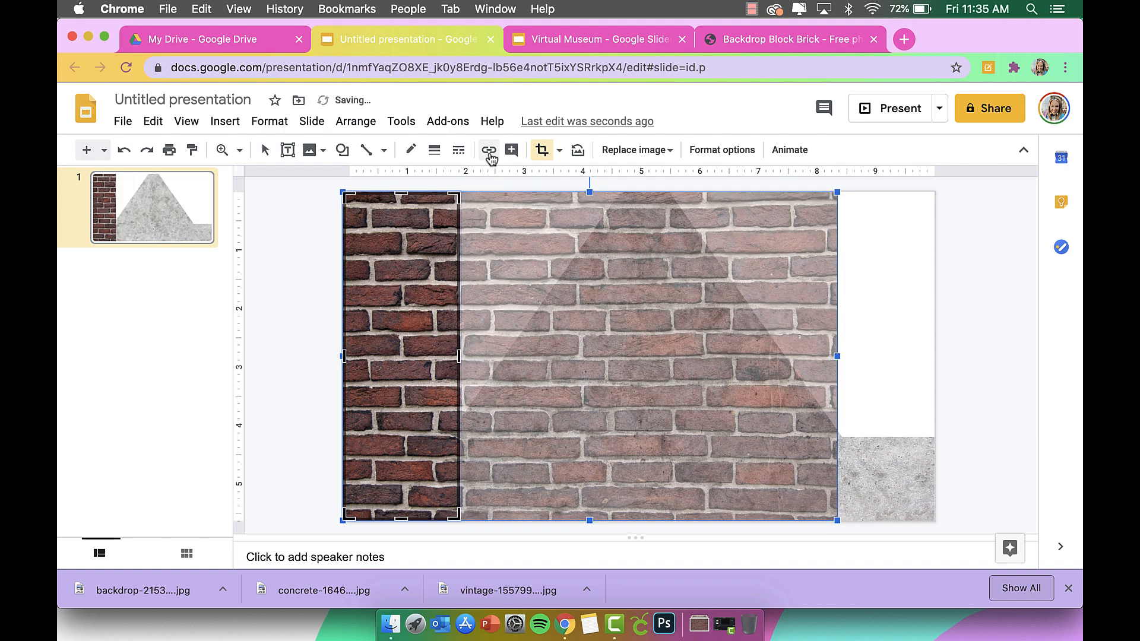
left_click(540, 153)
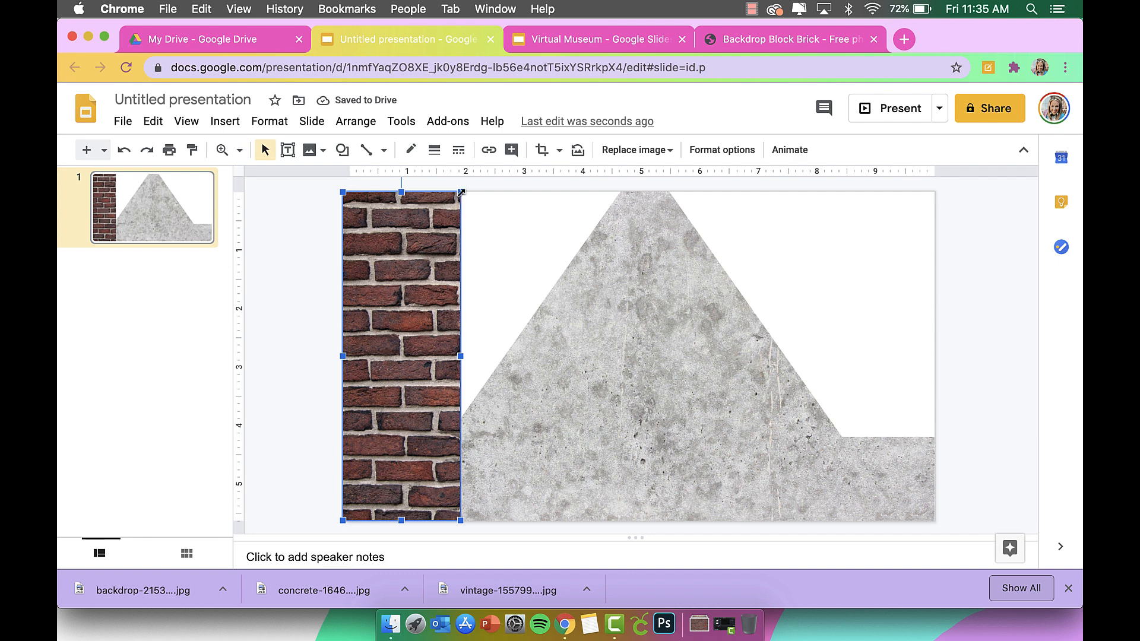
Step: Shrink and narrow the brick strip, and position it over the white wall panel at the slide's left edge
left_click_drag(461, 193, 432, 273)
left_click_drag(399, 356, 410, 304)
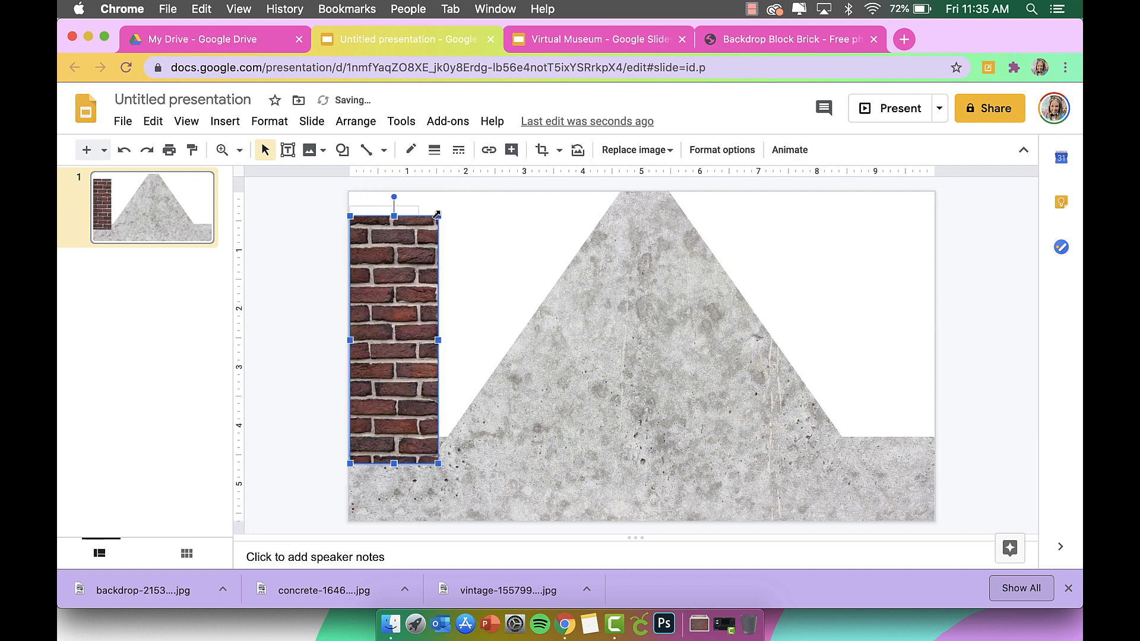
left_click_drag(394, 216, 394, 206)
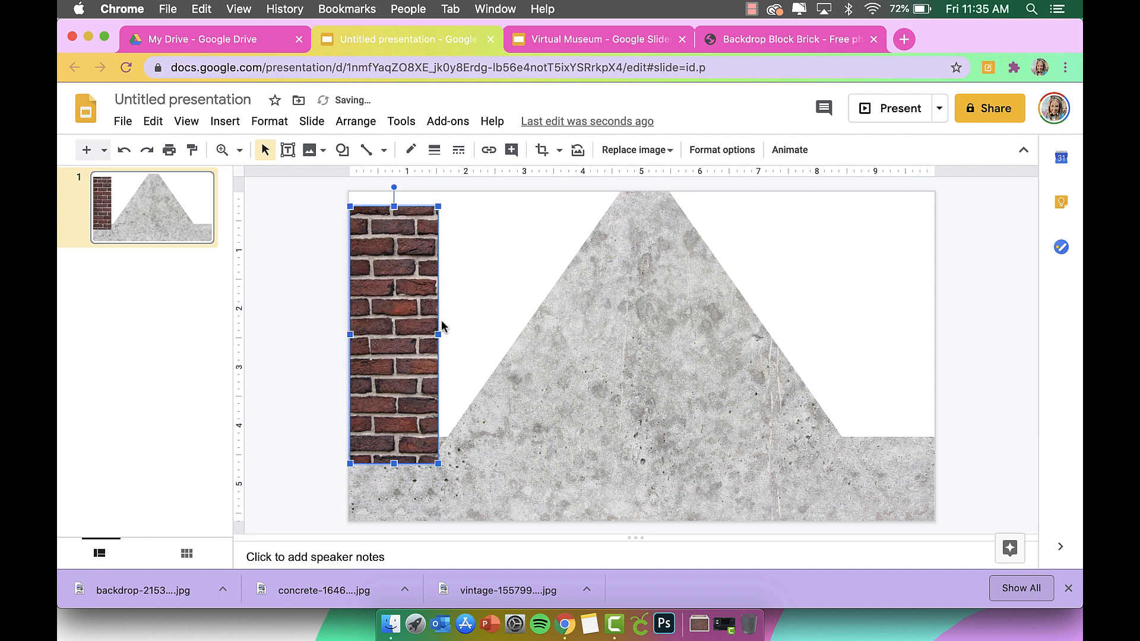
left_click_drag(438, 335, 428, 335)
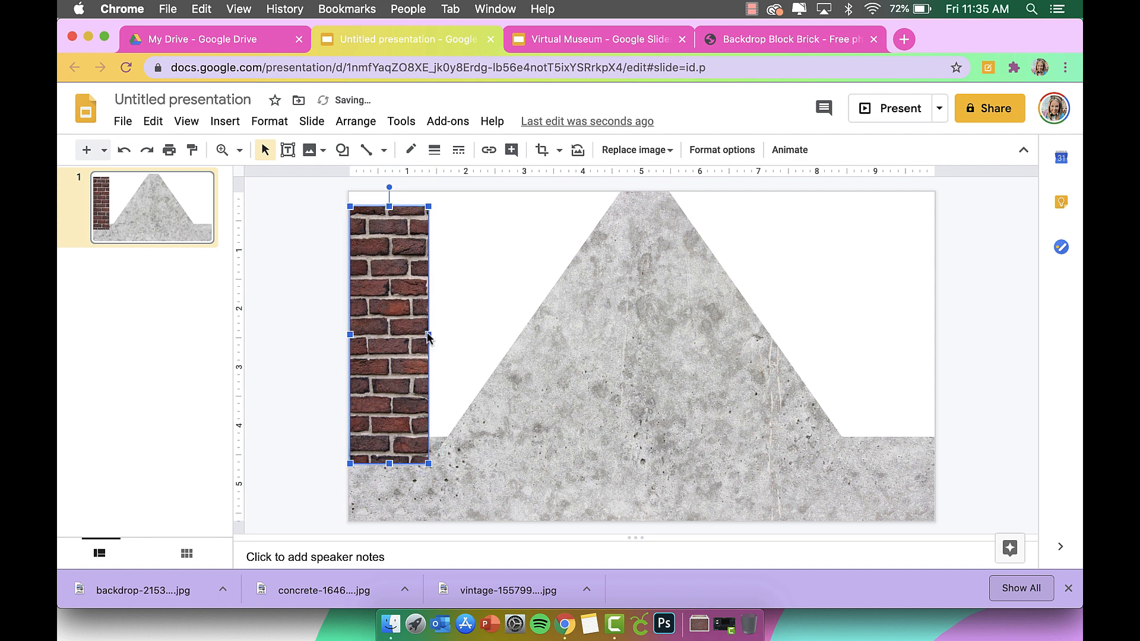
left_click(327, 345)
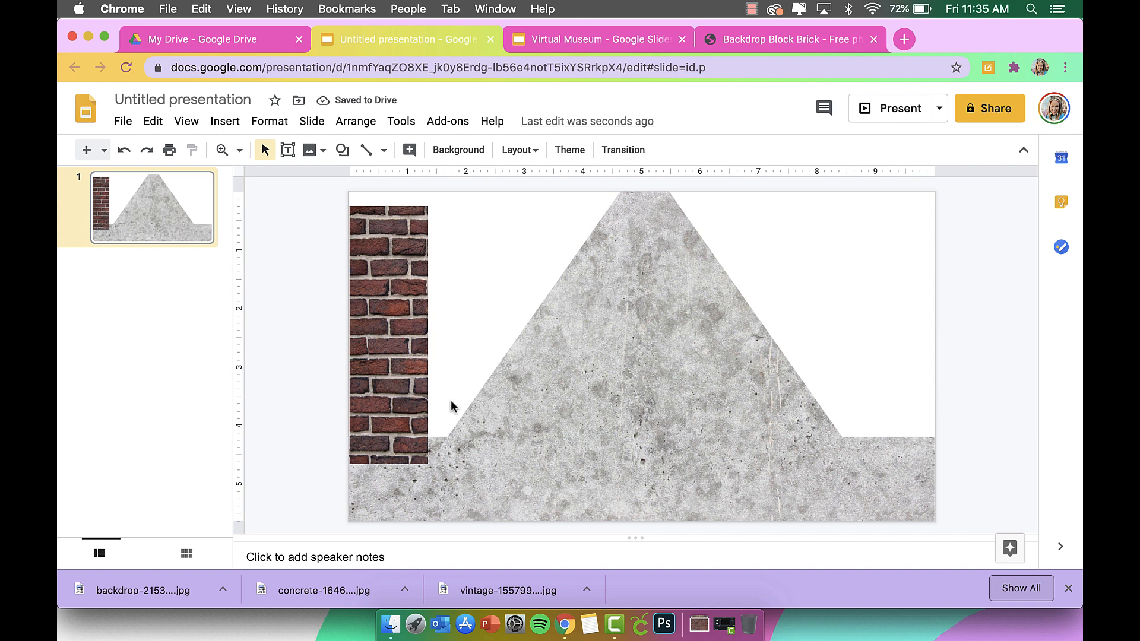
Step: Move the brick strip against the slide's right edge, level with the white panel, at 1.18 in wide and 4.15 in high
left_click_drag(394, 375, 894, 363)
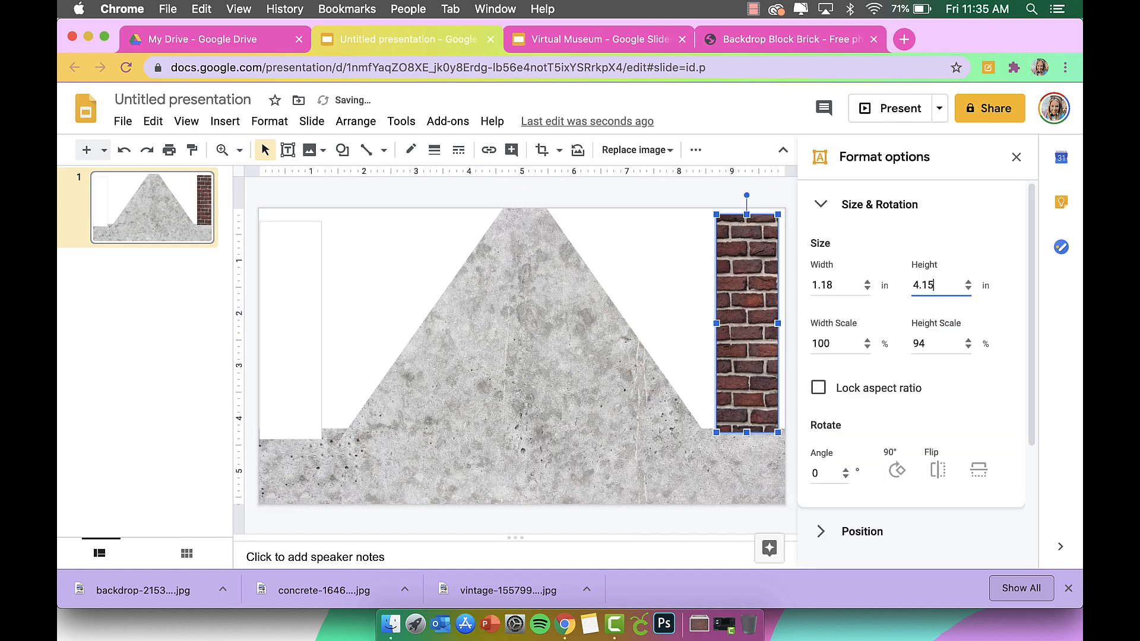
left_click(1017, 157)
left_click_drag(895, 364, 913, 372)
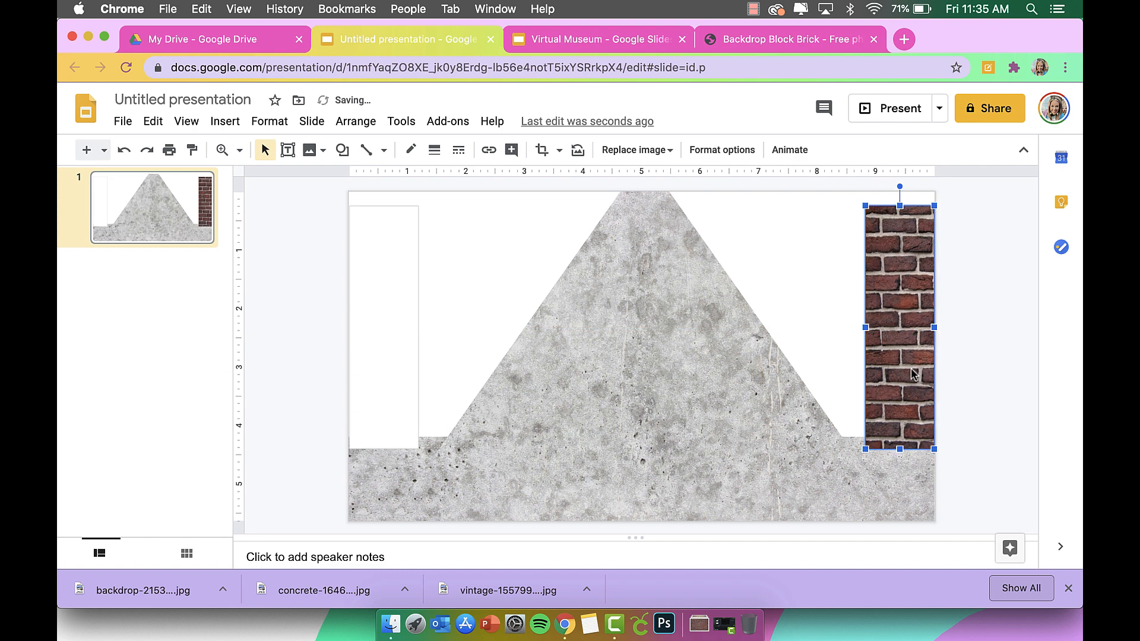
left_click(1002, 333)
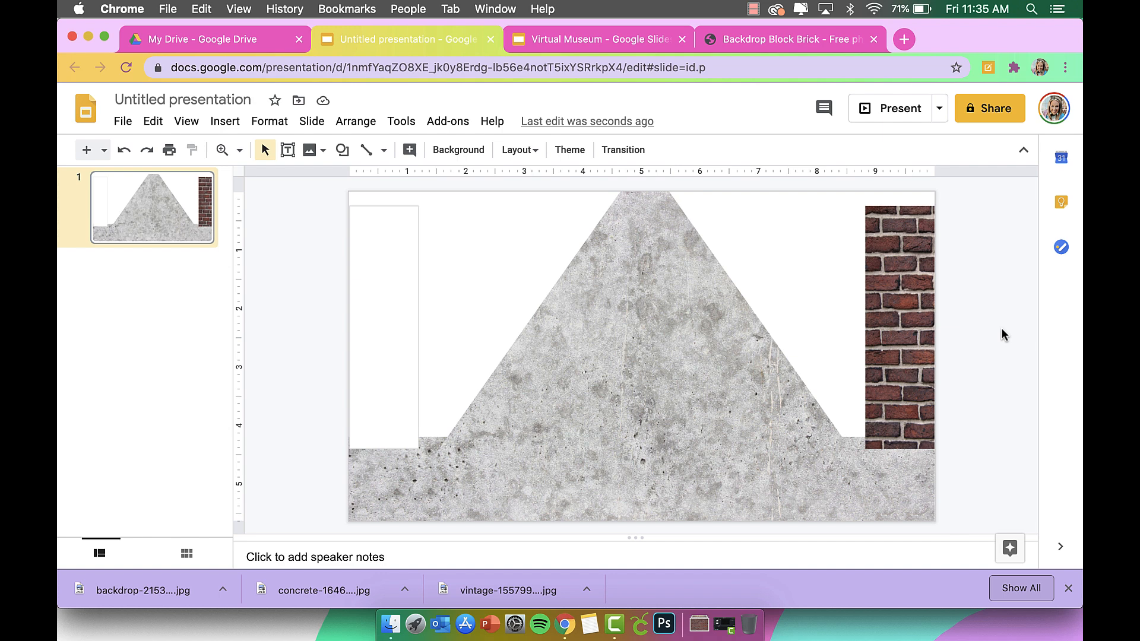
Step: Check the Virtual Museum reference slide, add a trapezoid to the untitled slide, and rotate it 90° clockwise with its narrow end facing right
left_click(559, 37)
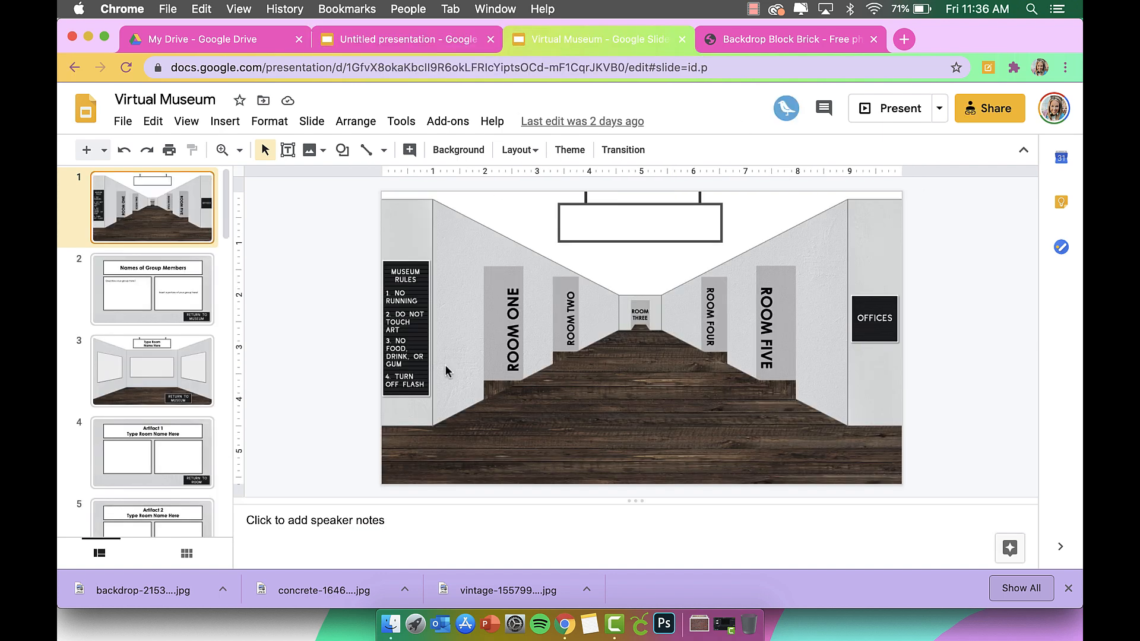
left_click(434, 39)
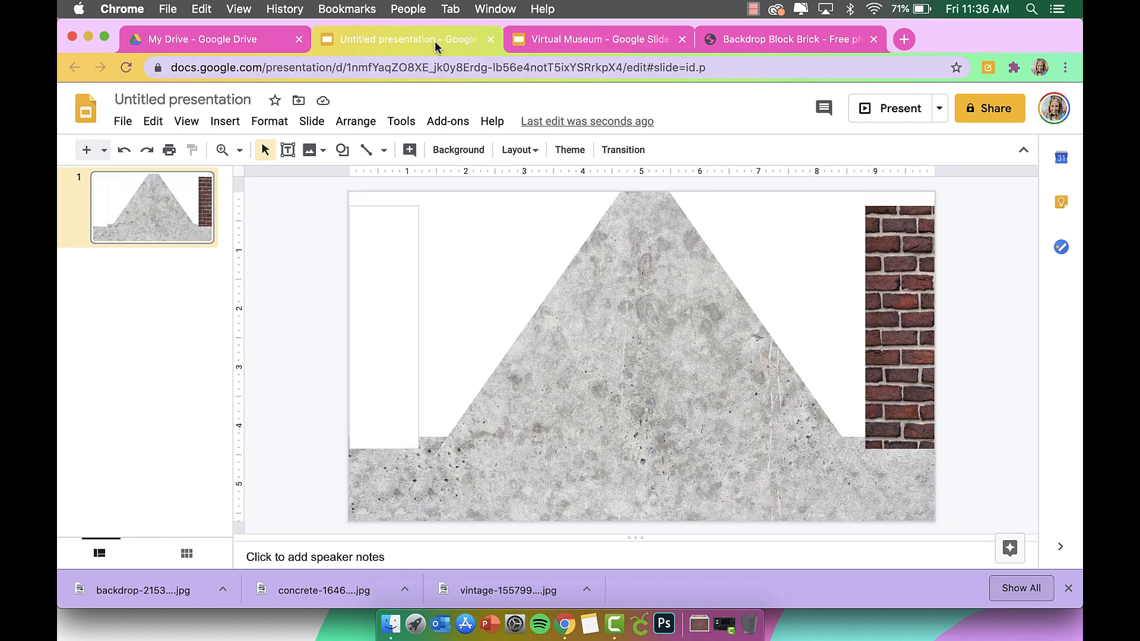
left_click(221, 132)
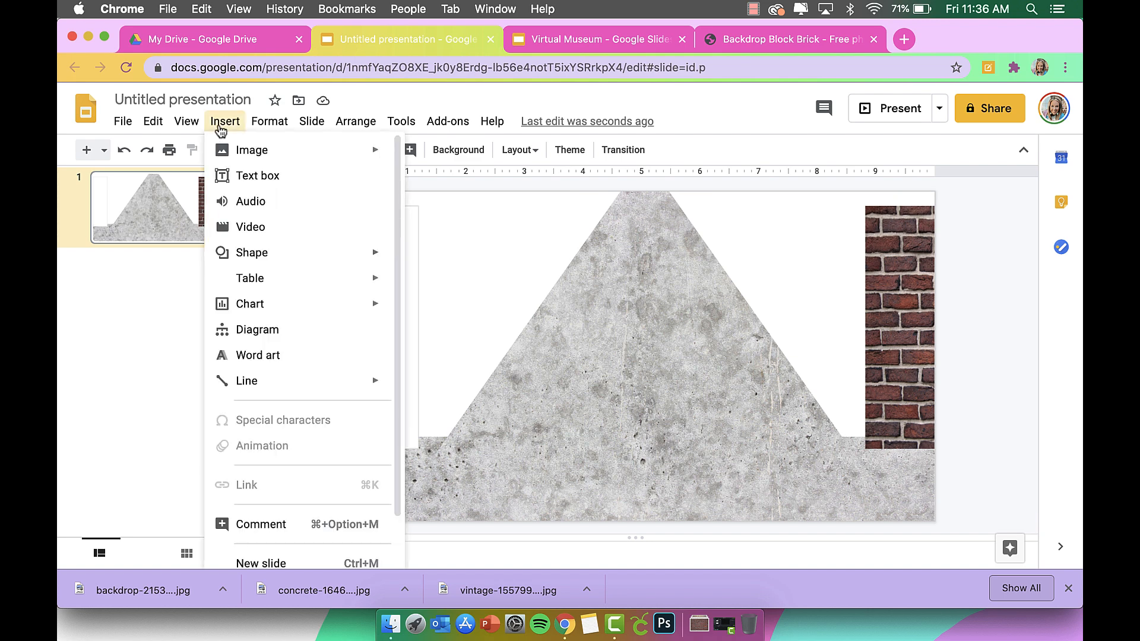
mouse_move(216, 258)
mouse_move(437, 265)
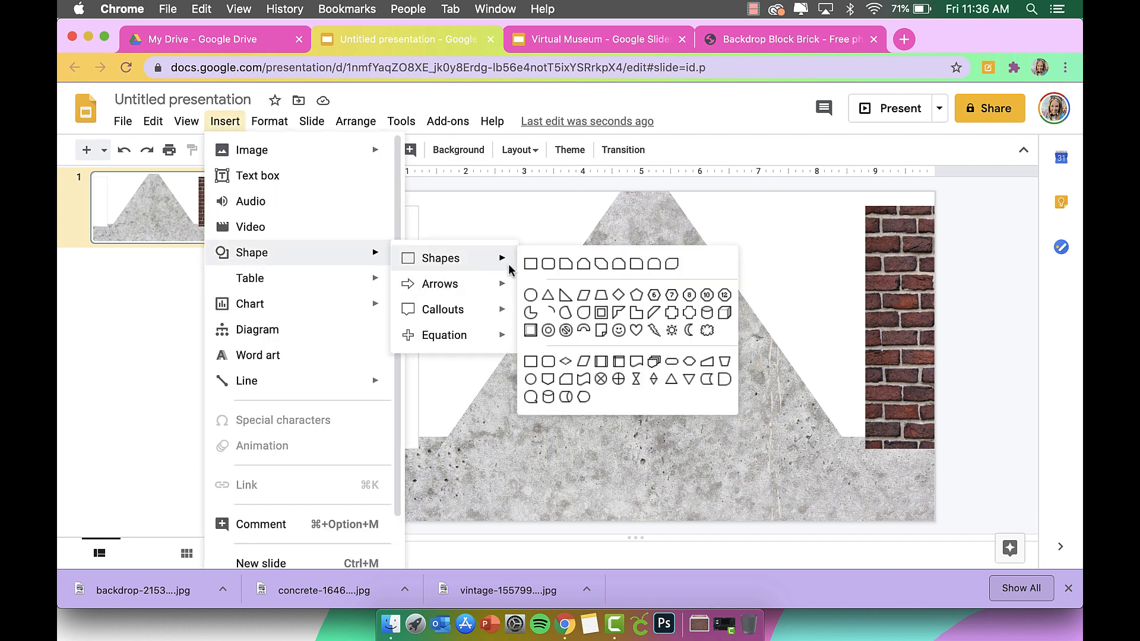
left_click(601, 296)
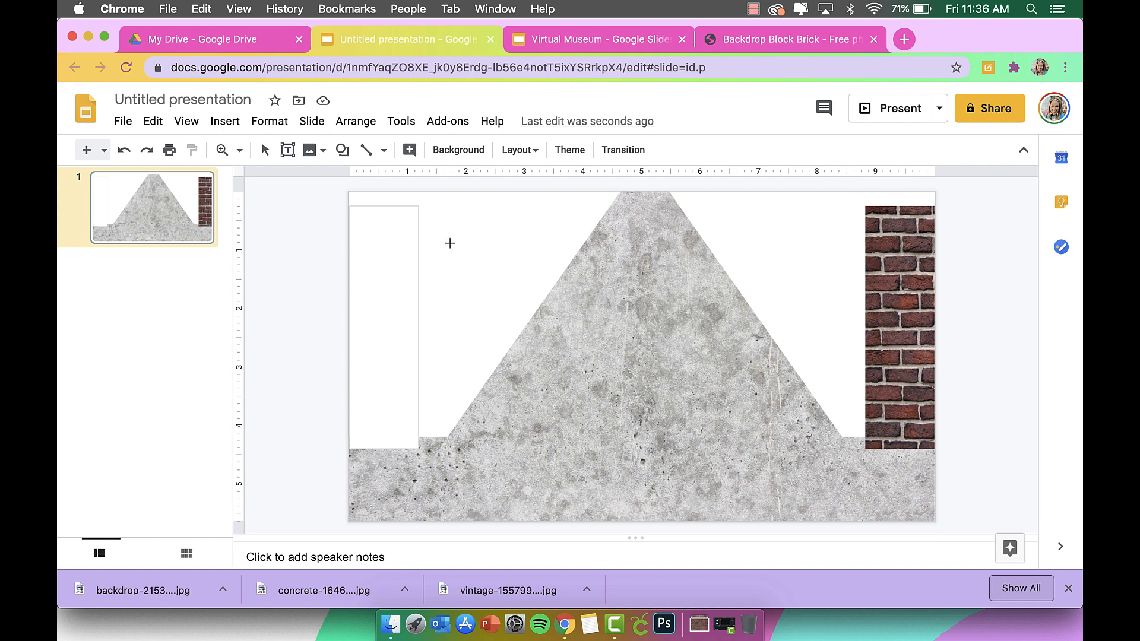
mouse_move(450, 243)
left_mouse_down()
mouse_move(624, 390)
mouse_move(695, 484)
left_mouse_up()
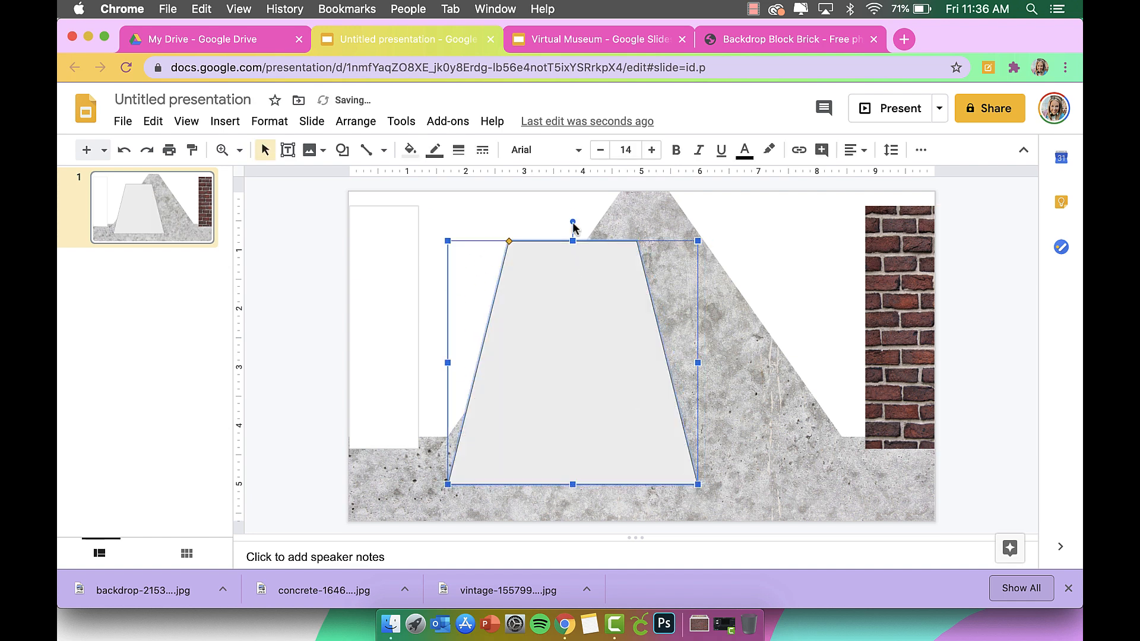
left_click_drag(572, 221, 690, 366)
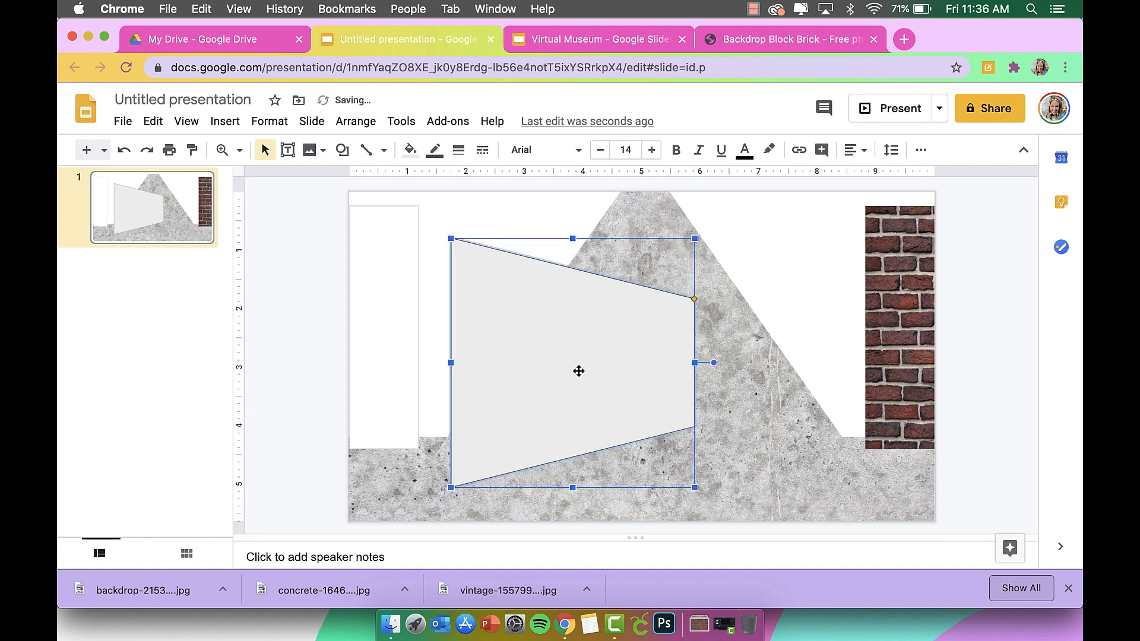
Step: Fit the rotated trapezoid against the white left panel at matching height, shorten it, and taper its narrow end more steeply
left_click_drag(579, 371, 547, 340)
left_click_drag(539, 456, 539, 449)
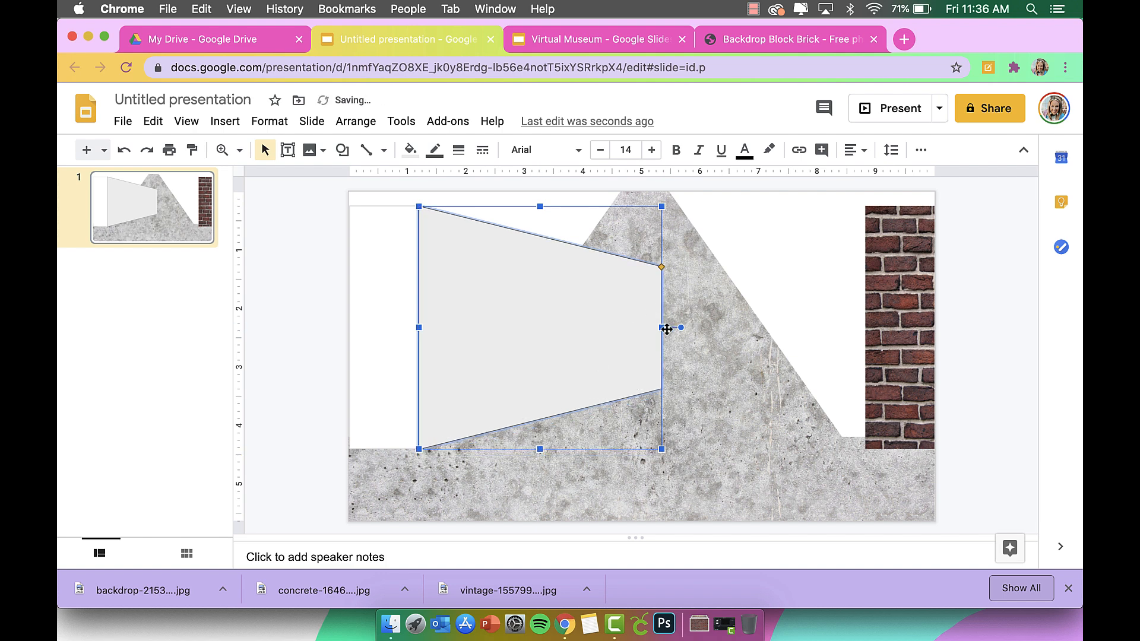
left_click_drag(658, 268, 579, 300)
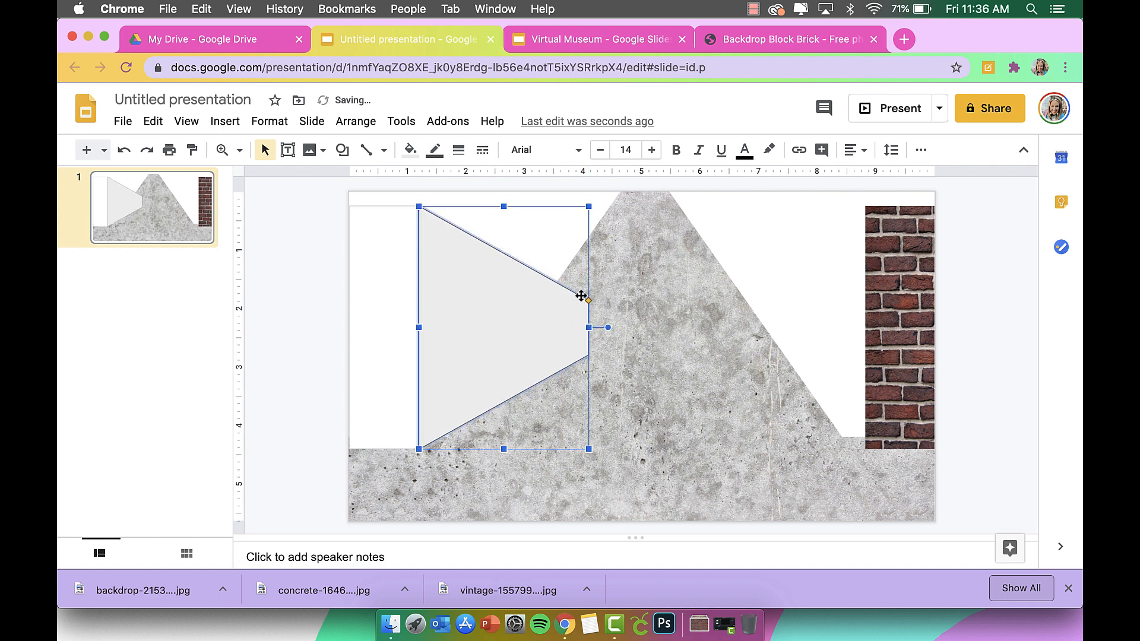
Step: Compare with the Virtual Museum slide, then lower the concrete trapezoid's top edge to the side wall's narrow end and narrow its top
left_click(594, 35)
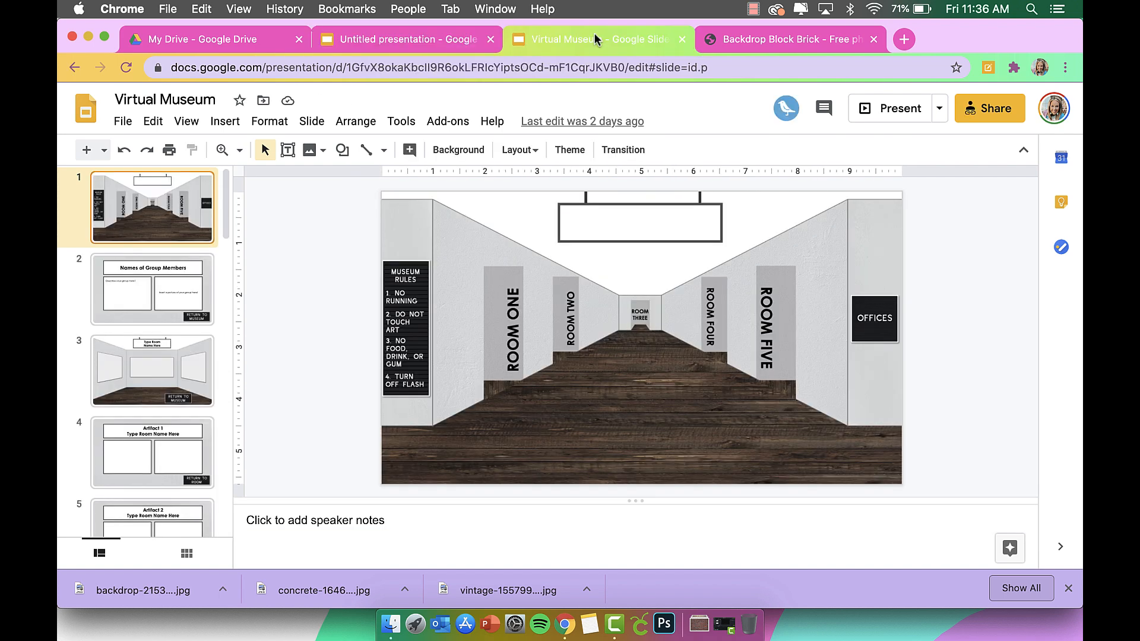
left_click(408, 27)
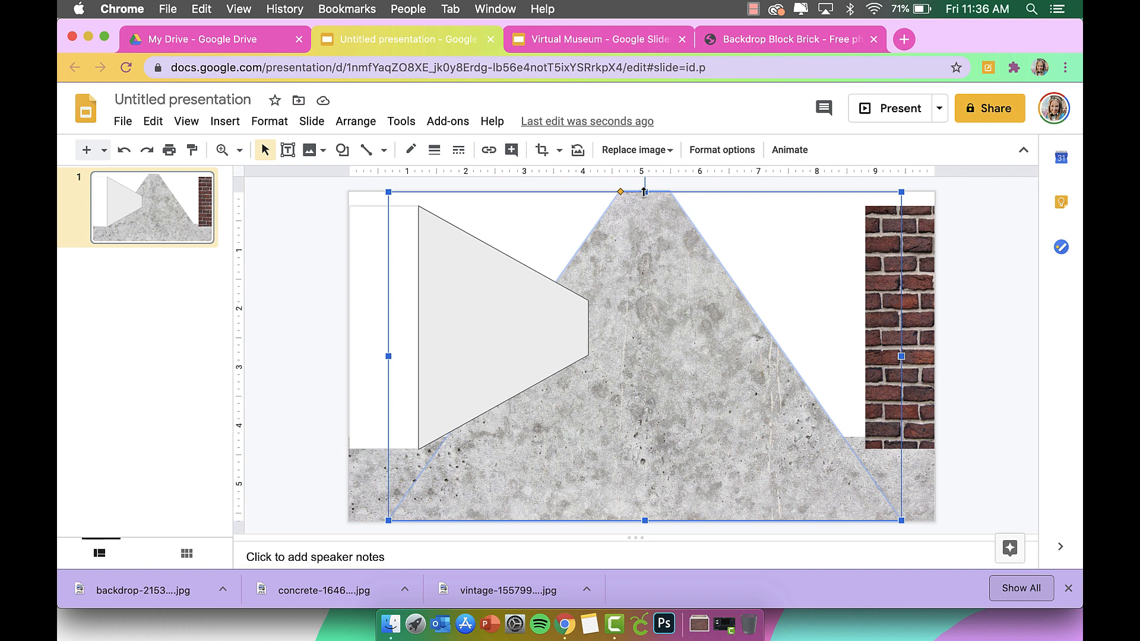
left_click_drag(644, 192, 637, 296)
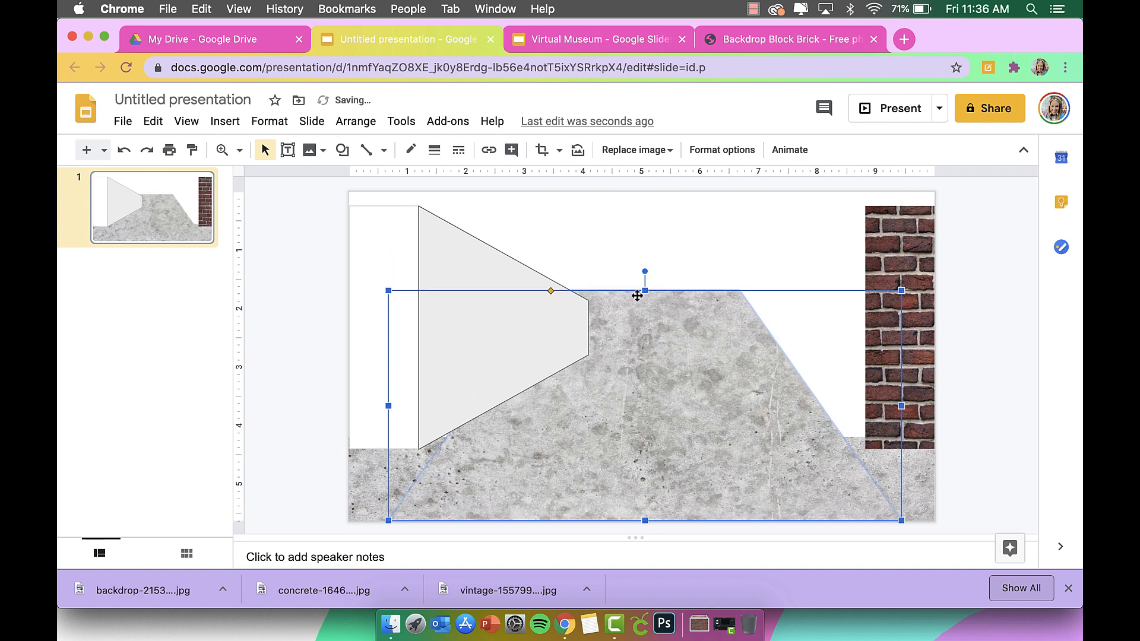
left_click_drag(551, 290, 599, 290)
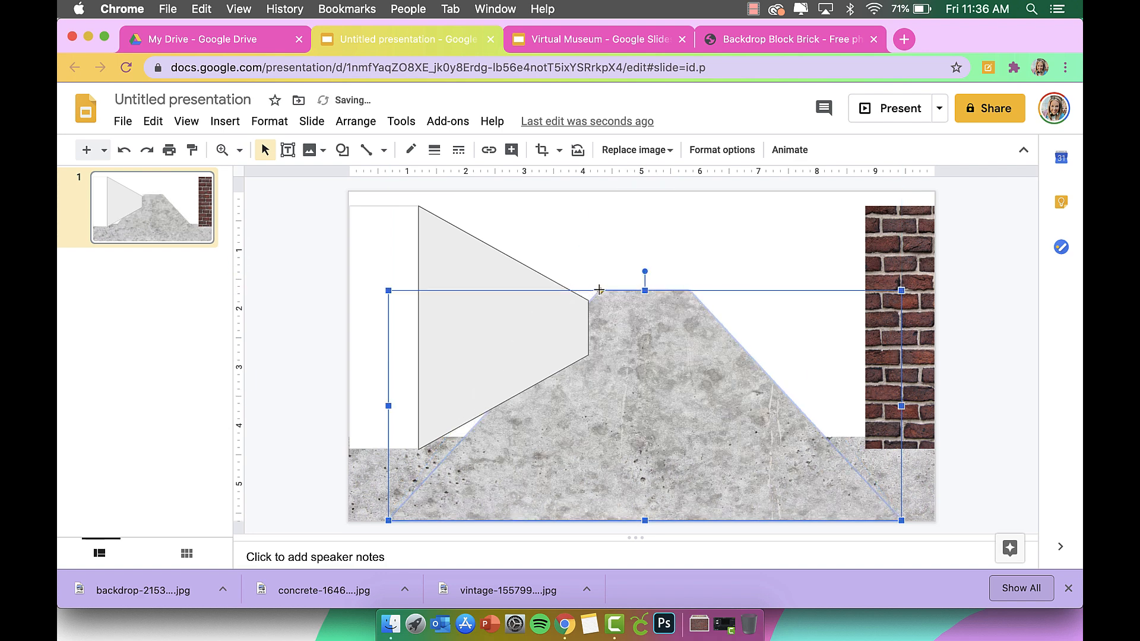
Step: Extend the concrete floor strip along the slide's bottom upward behind the walls, and reselect the concrete trapezoid
left_click(370, 479)
left_click_drag(641, 437, 638, 407)
left_click(652, 360)
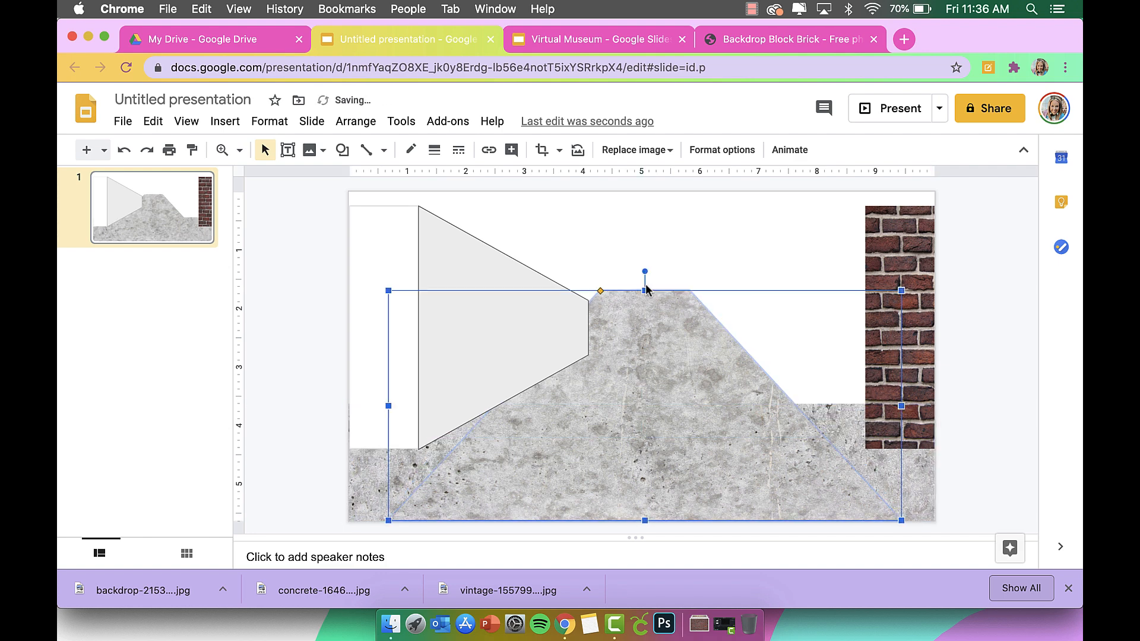
Step: Raise the concrete trapezoid's top edge slightly, then compare the hallway walls with the Virtual Museum reference slide
left_click_drag(644, 289, 601, 276)
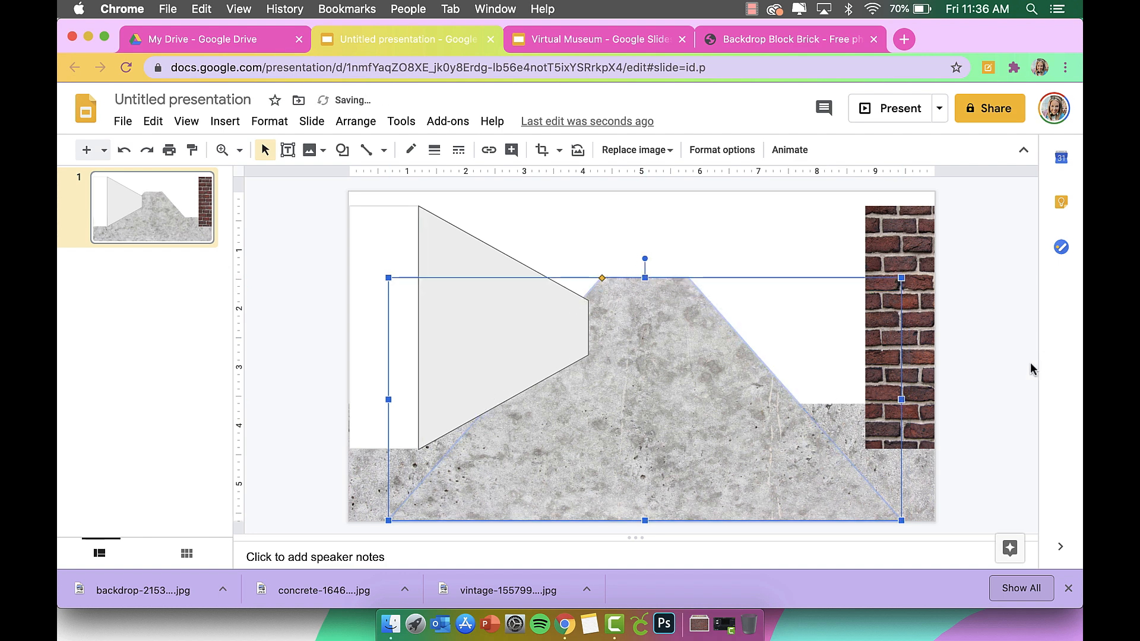
left_click(973, 358)
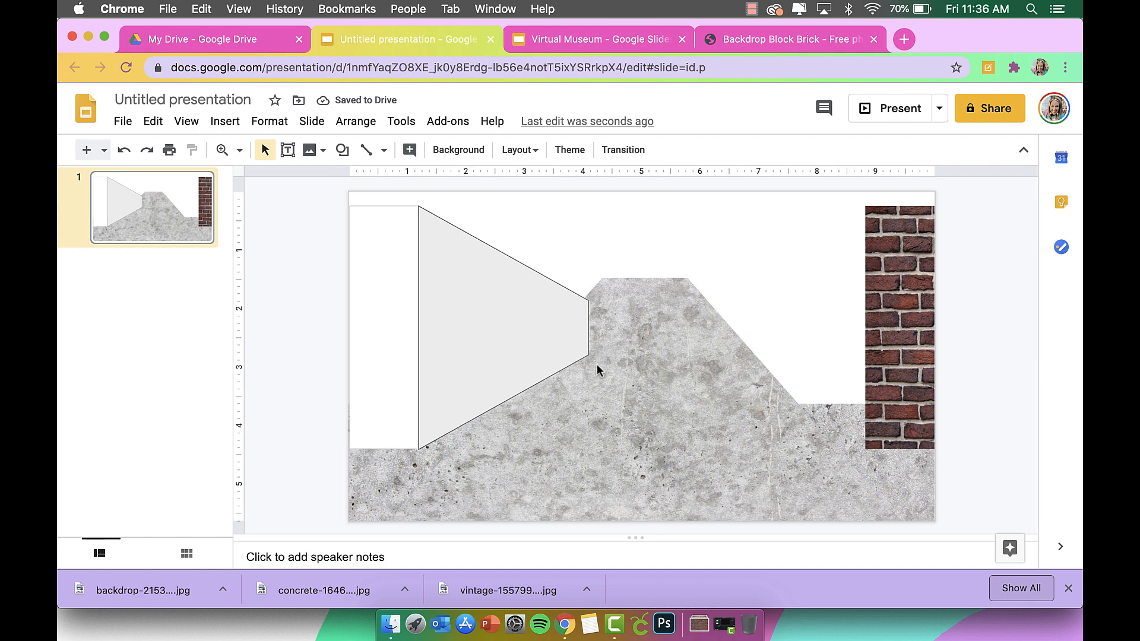
left_click(518, 317)
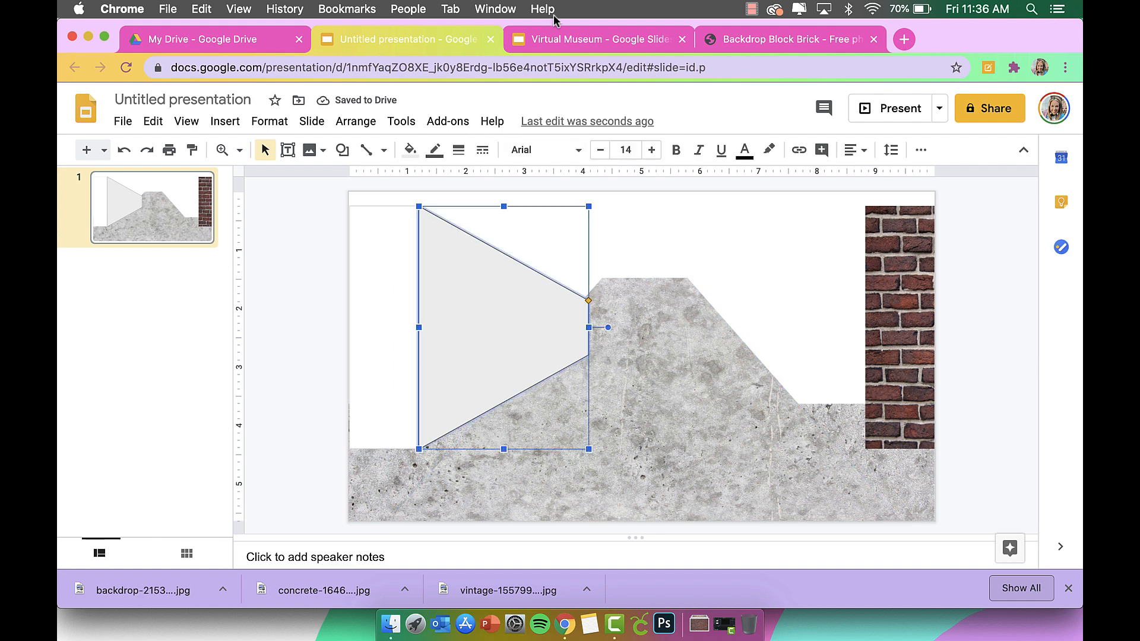
left_click(559, 35)
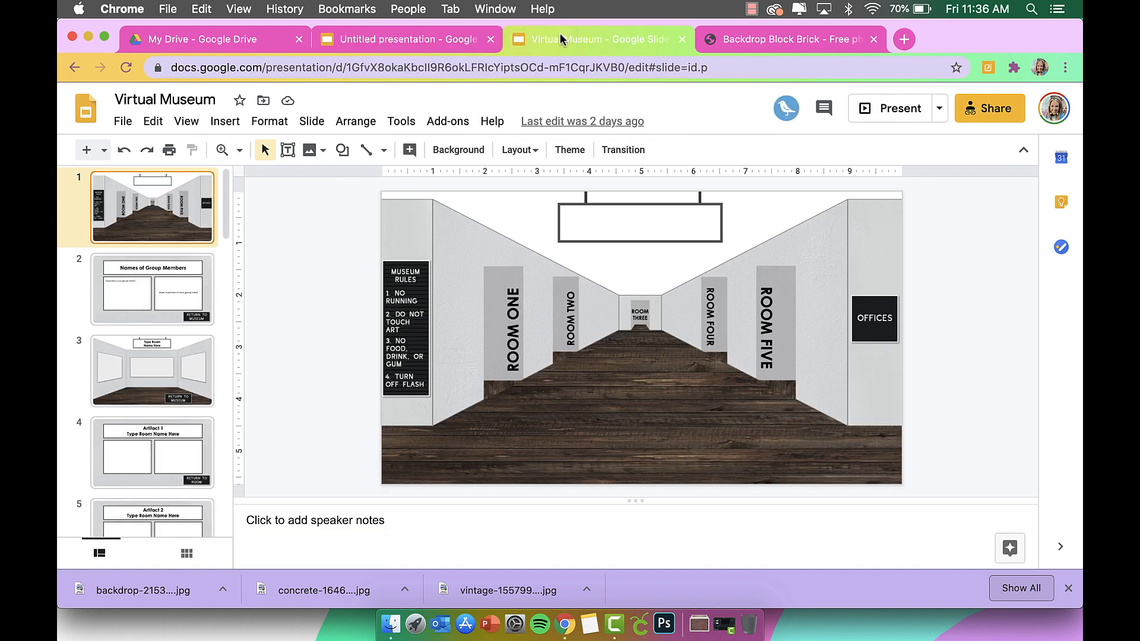
left_click(397, 38)
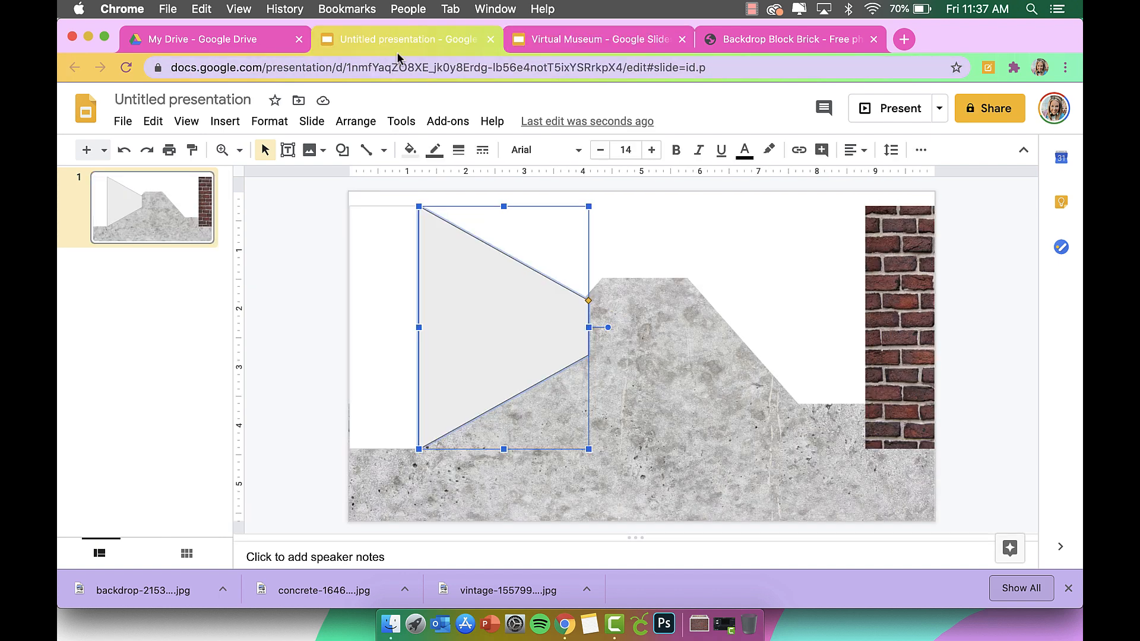
Step: Fill the left side wall's trapezoid with white and give it a light gray border
left_click(410, 150)
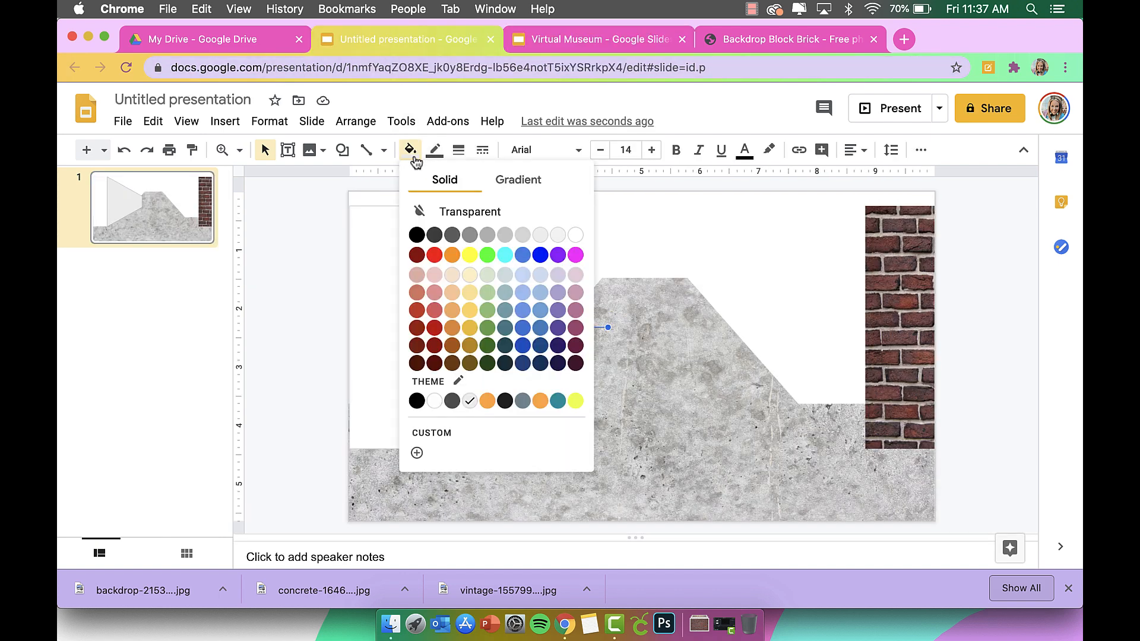
left_click(435, 401)
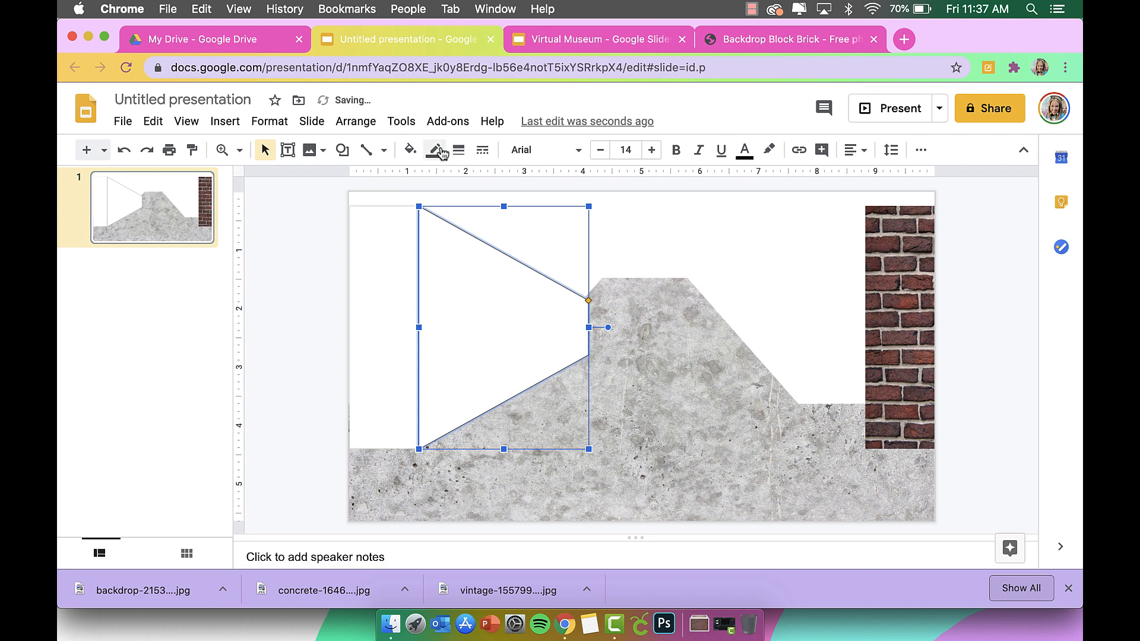
left_click(435, 150)
left_click(563, 207)
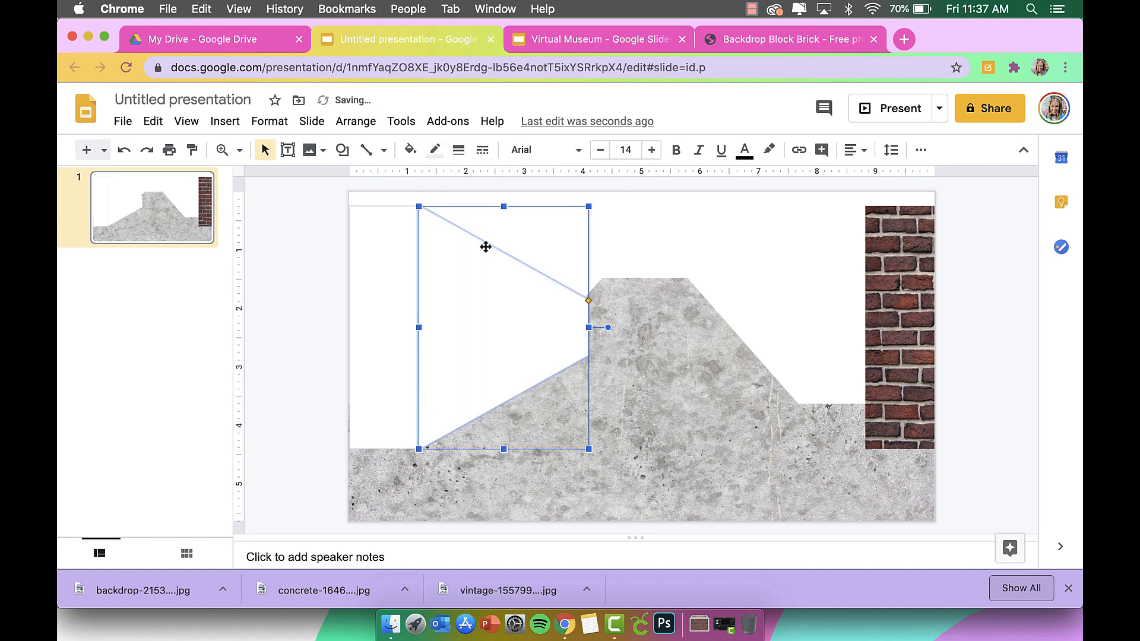
Step: Check the border colour of the white left panel and match the white trapezoid's border to that light gray
left_click(382, 288)
left_click(435, 152)
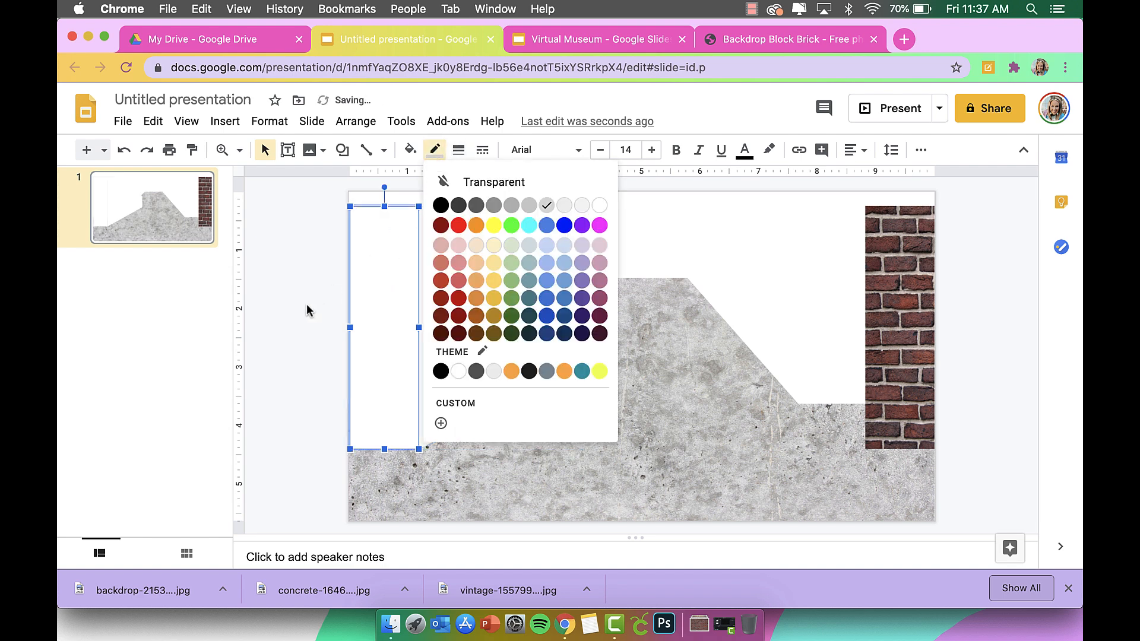
left_click(308, 308)
left_click(476, 312)
left_click(436, 150)
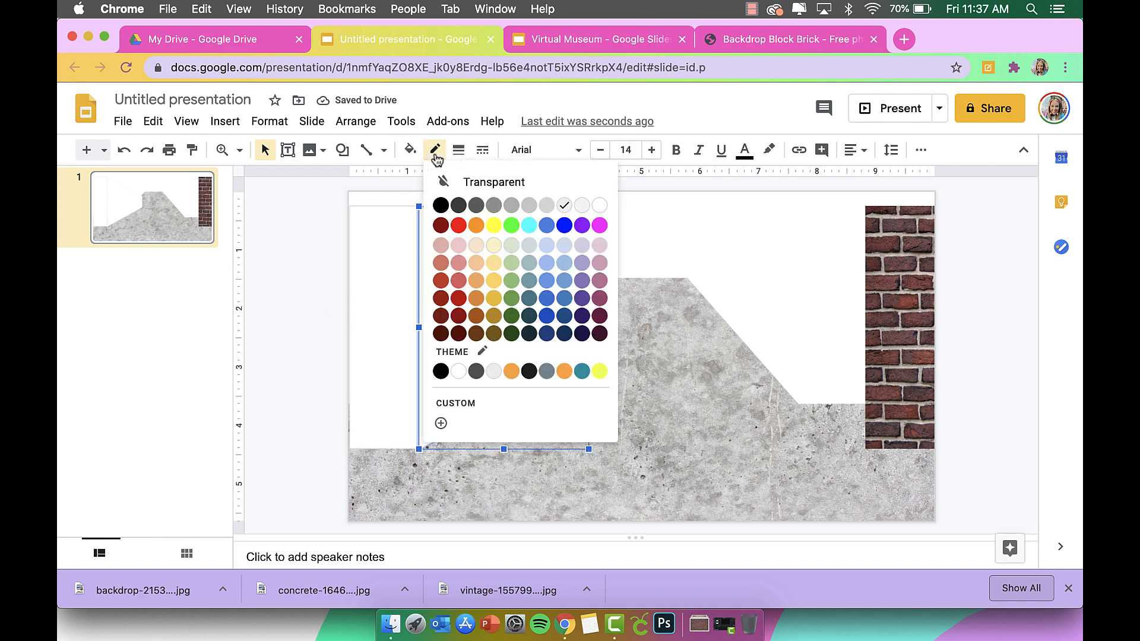
left_click(562, 210)
left_click(318, 273)
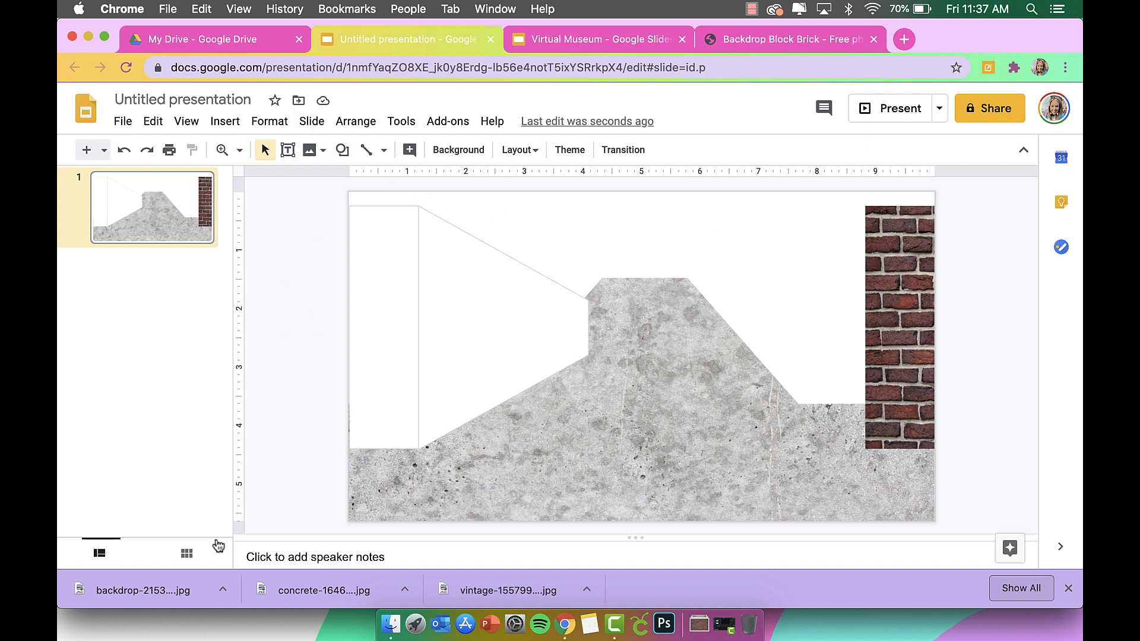
Step: Add the downloaded brick backdrop image to the slide and crop it to a trapezoid shape
left_click_drag(152, 589, 635, 348)
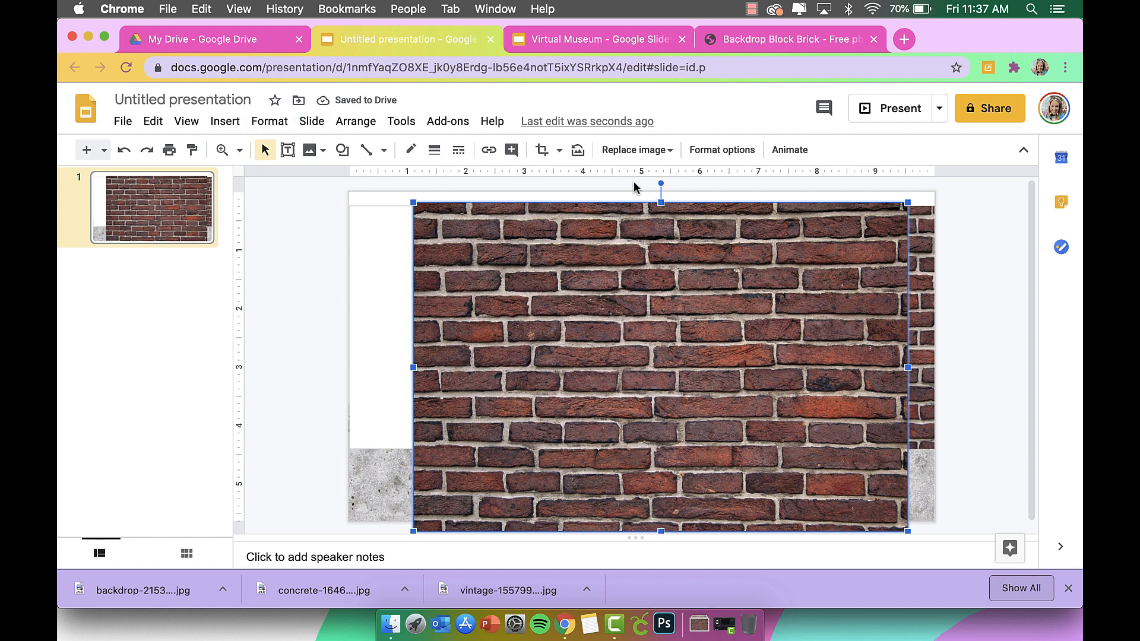
left_click(559, 151)
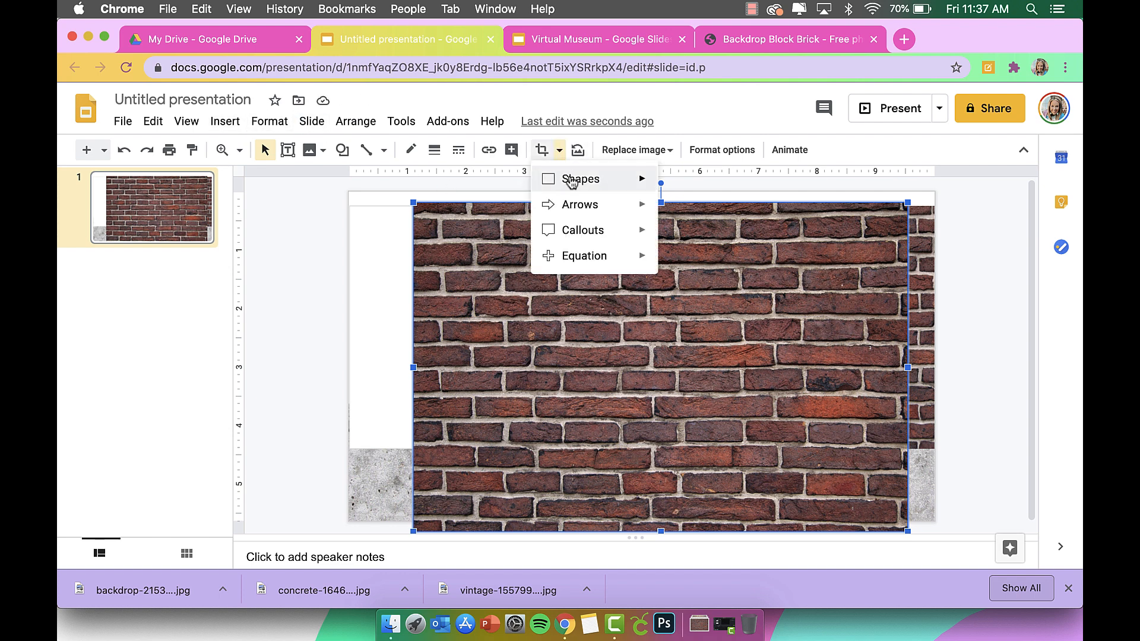
mouse_move(572, 180)
left_click(742, 217)
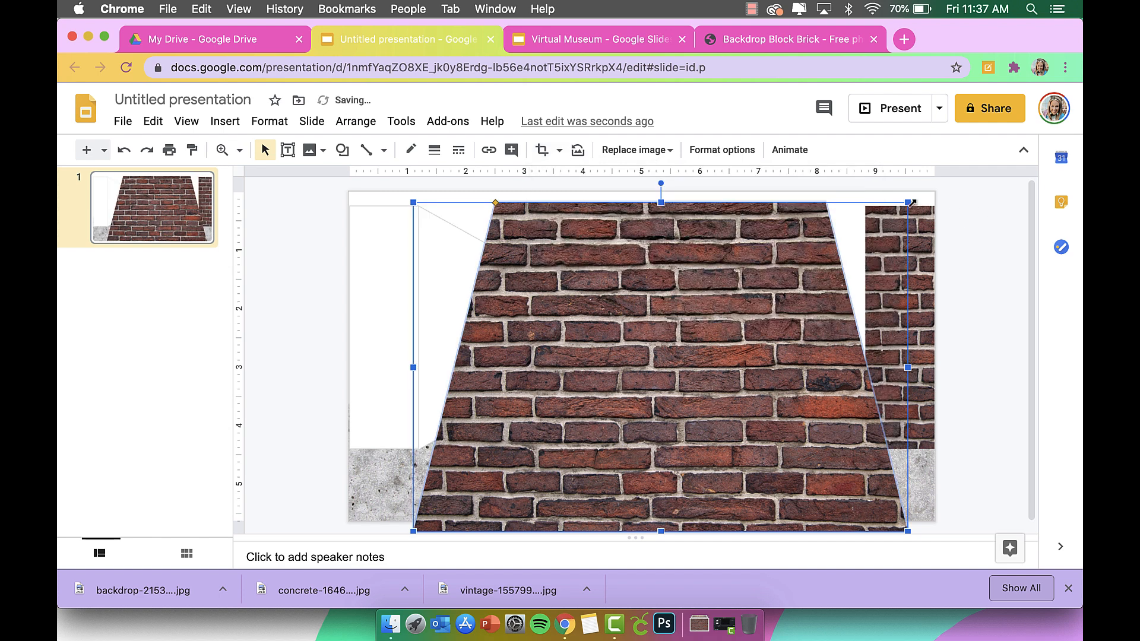
Step: Resize the brick trapezoid to 4.16 in wide and 2.9 in high, rotate it to 270°, and fit it against the right brick panel
left_click_drag(912, 202, 799, 275)
left_click_drag(688, 371, 777, 305)
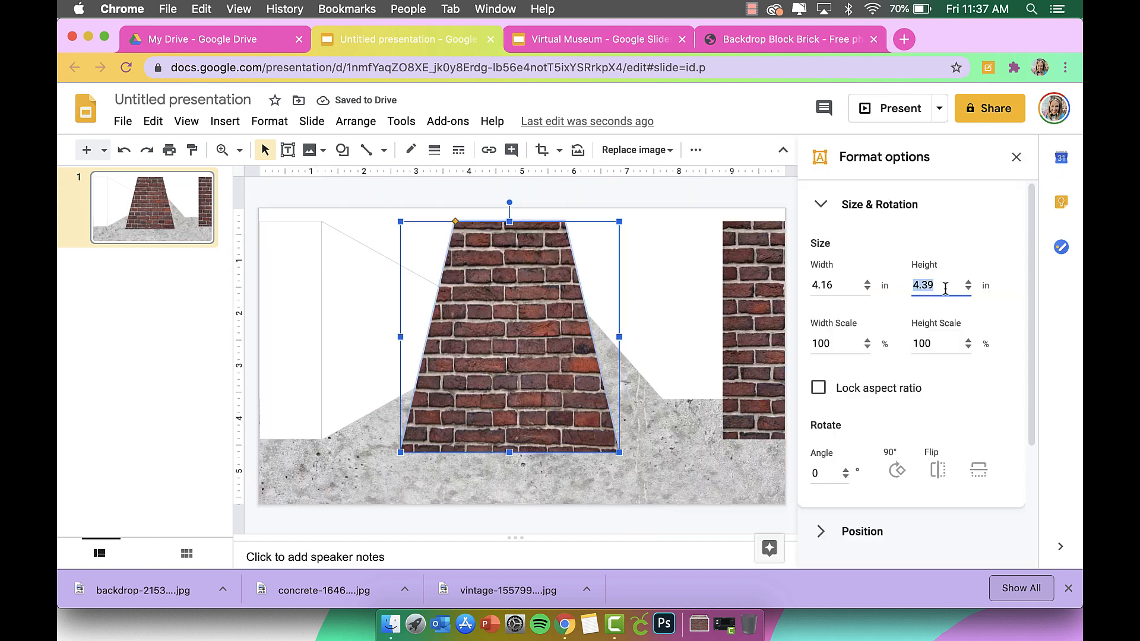
type("2.9")
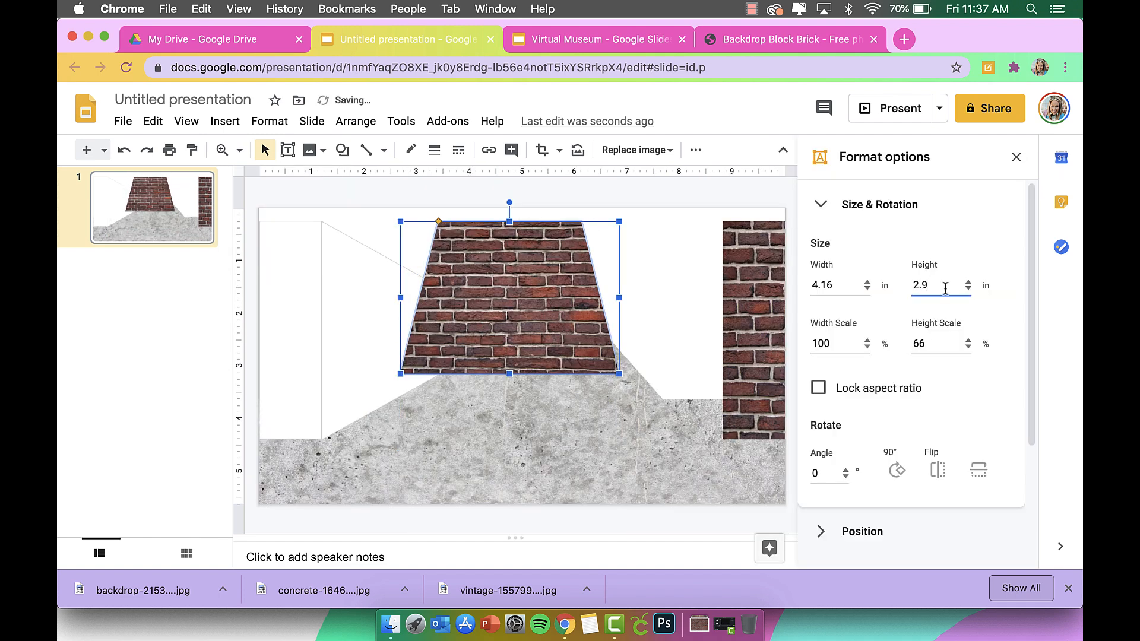
left_click_drag(509, 202, 609, 345)
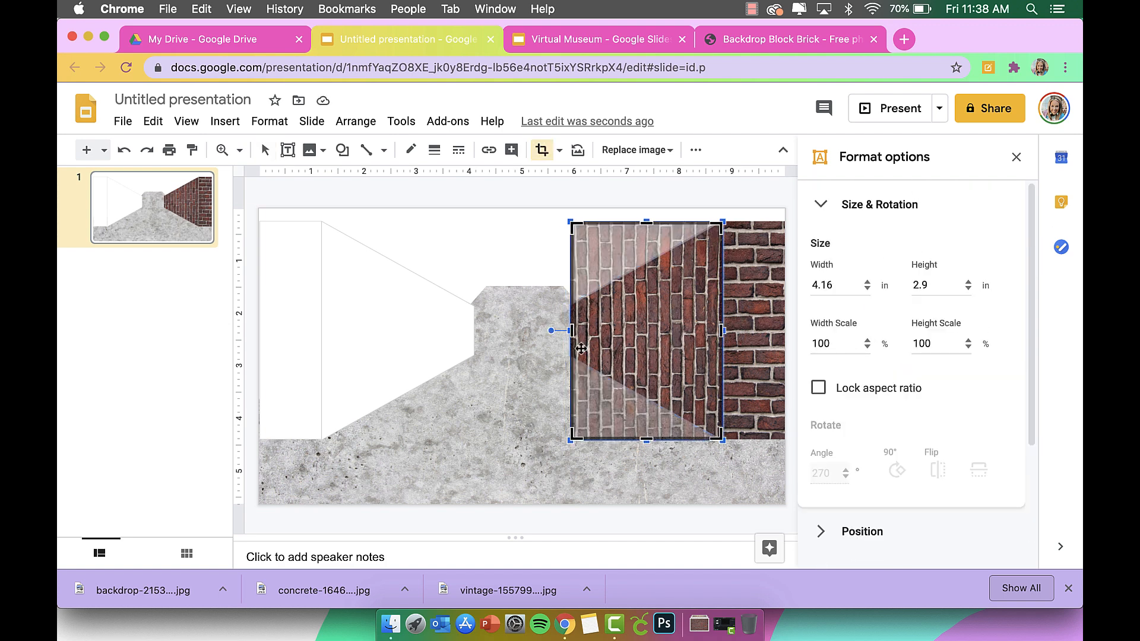
Step: Rotate the brick image inside its trapezoid mask so the bricks run horizontally, and scale it to cover the whole mask
left_click_drag(552, 330, 646, 256)
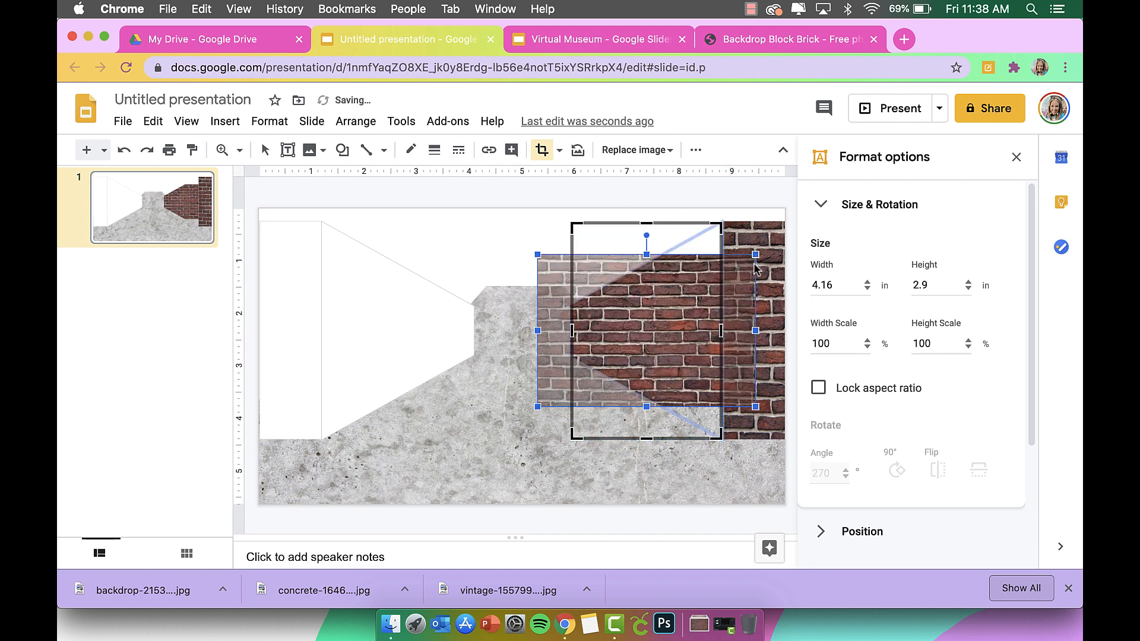
left_click_drag(757, 255, 798, 215)
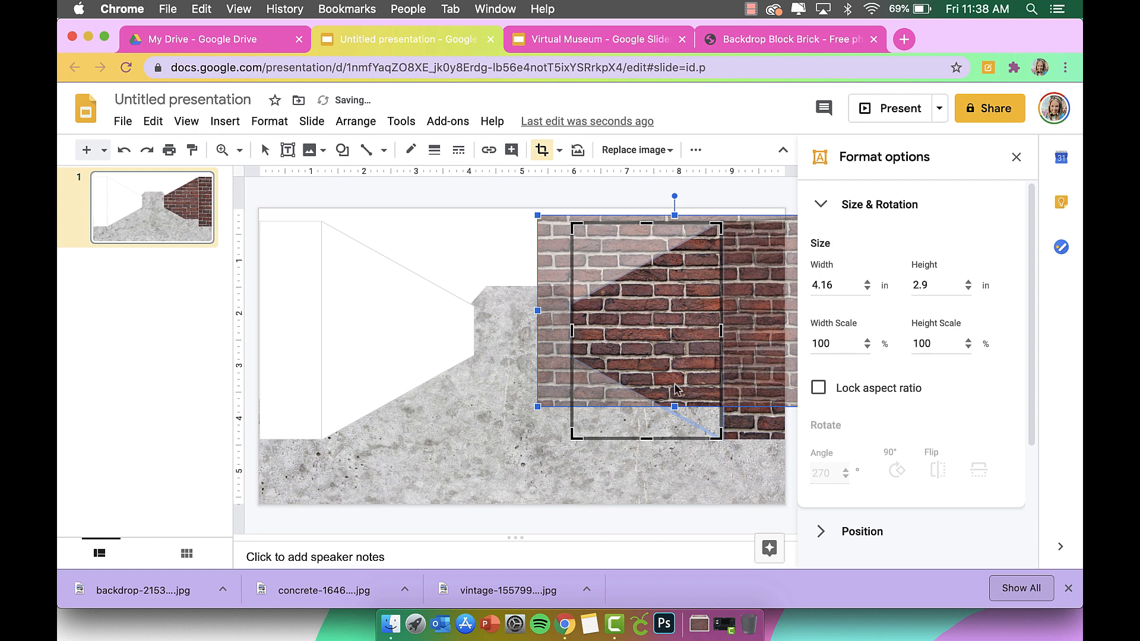
left_click_drag(538, 408, 487, 442)
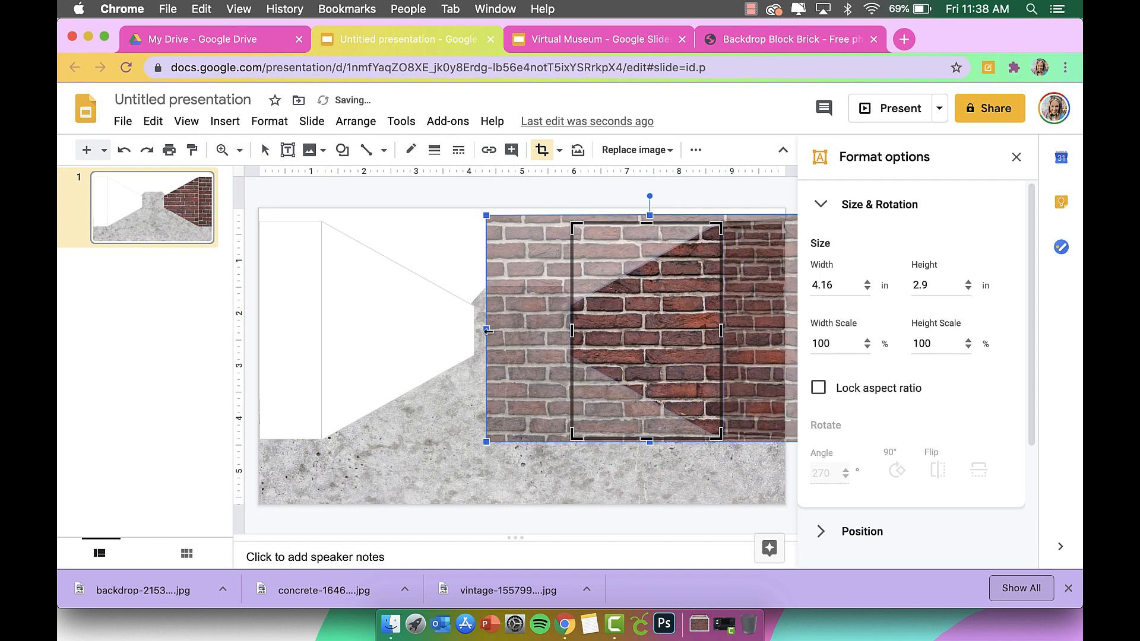
left_click_drag(487, 328, 555, 328)
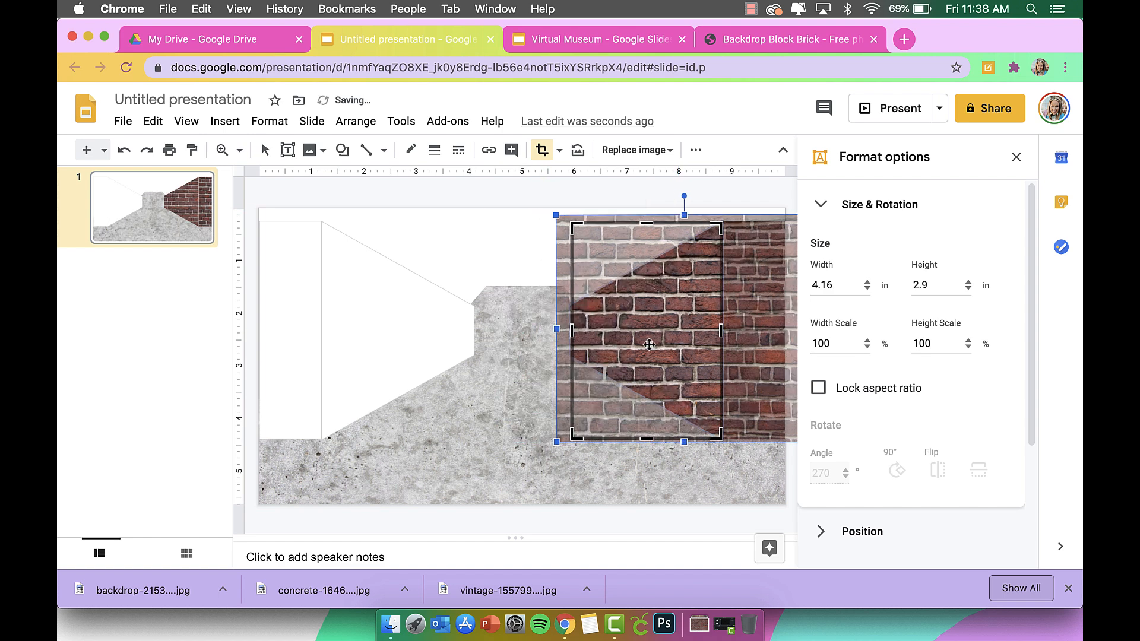
left_click_drag(631, 294, 548, 294)
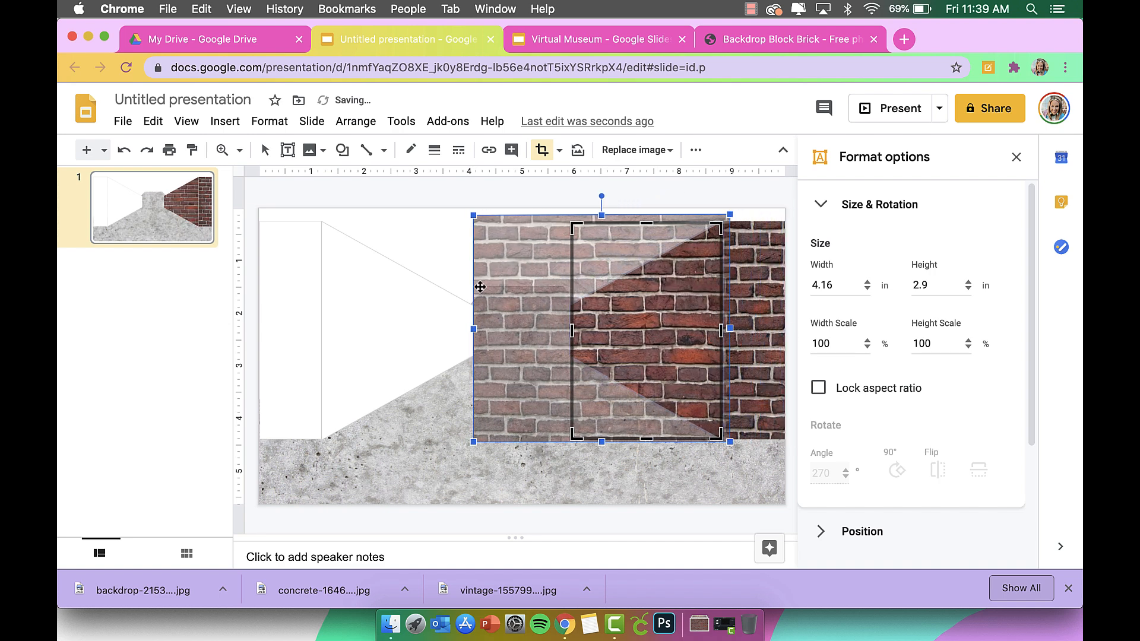
left_click_drag(473, 331, 557, 339)
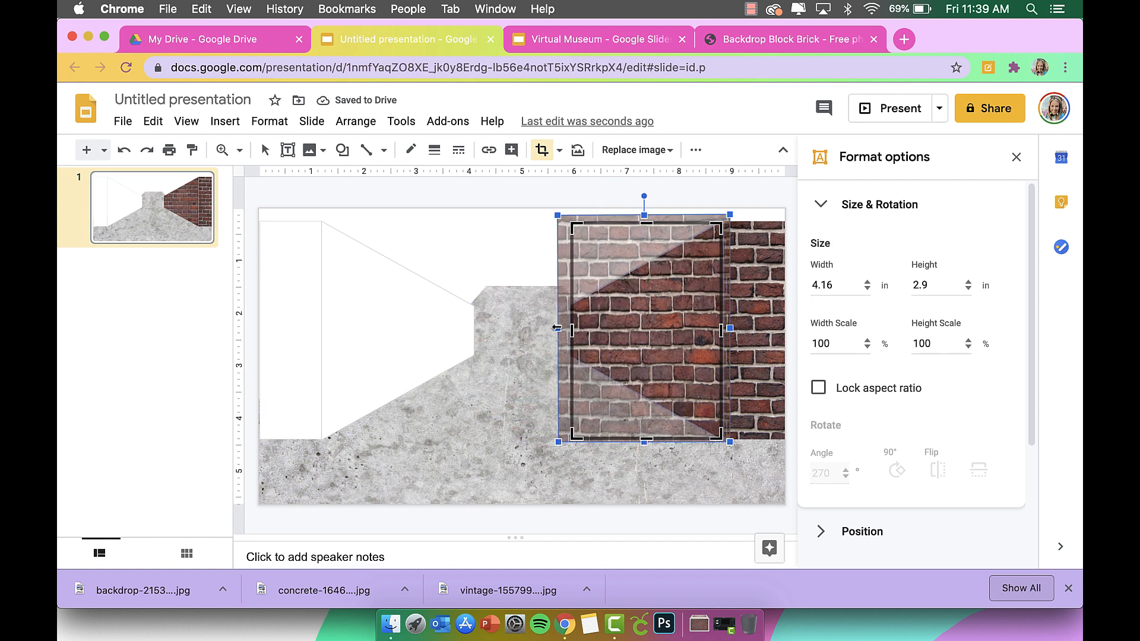
left_click_drag(557, 328, 508, 329)
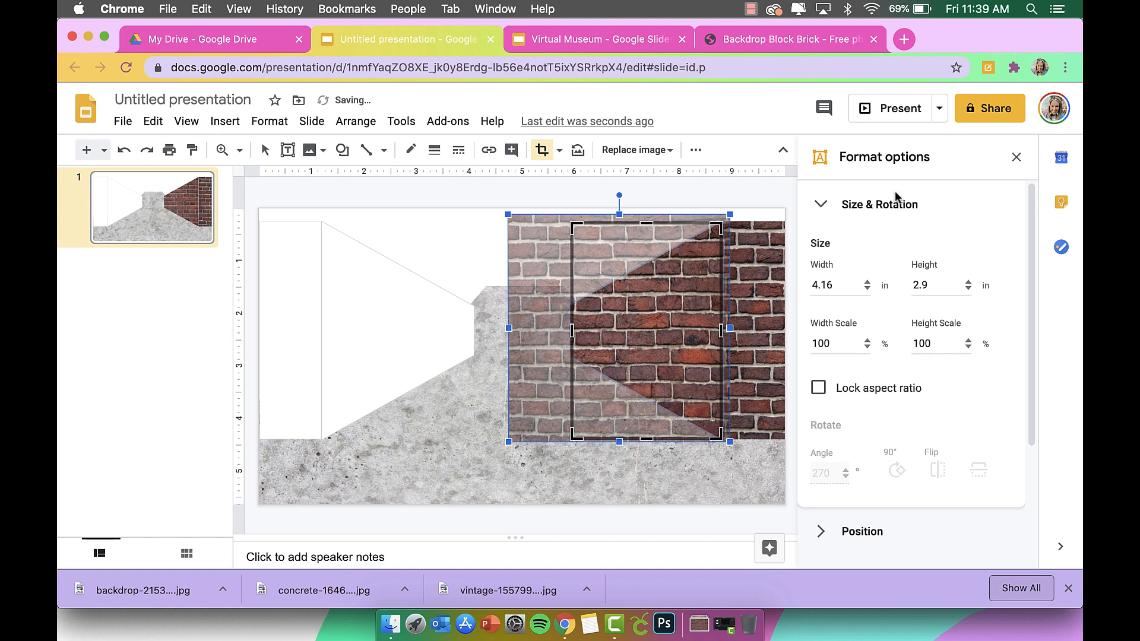
key("Return")
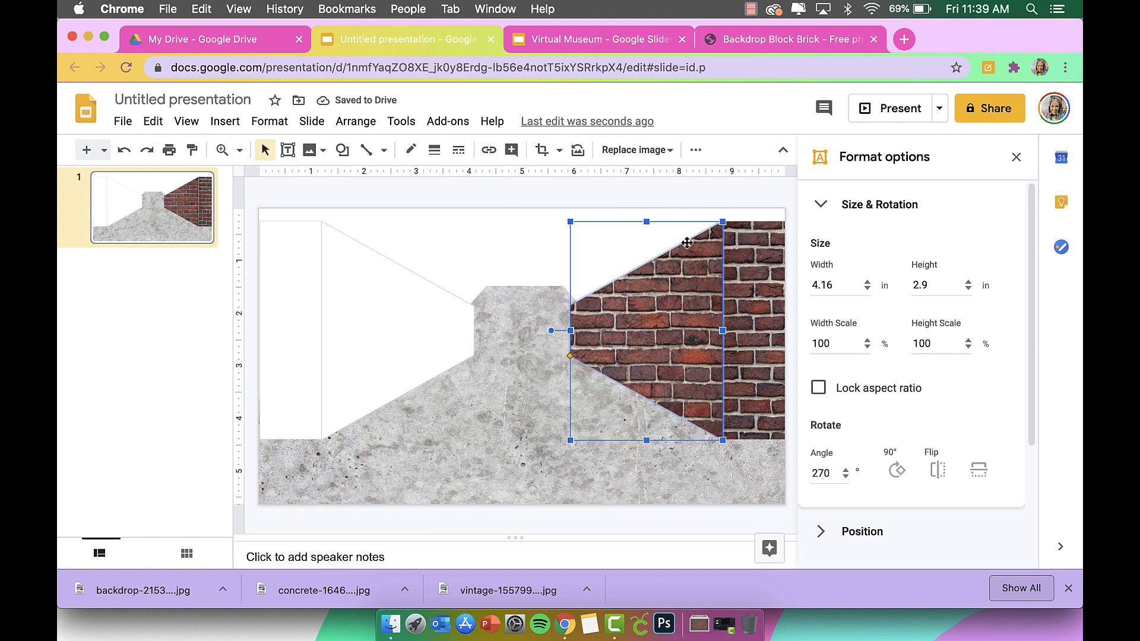
left_click(599, 205)
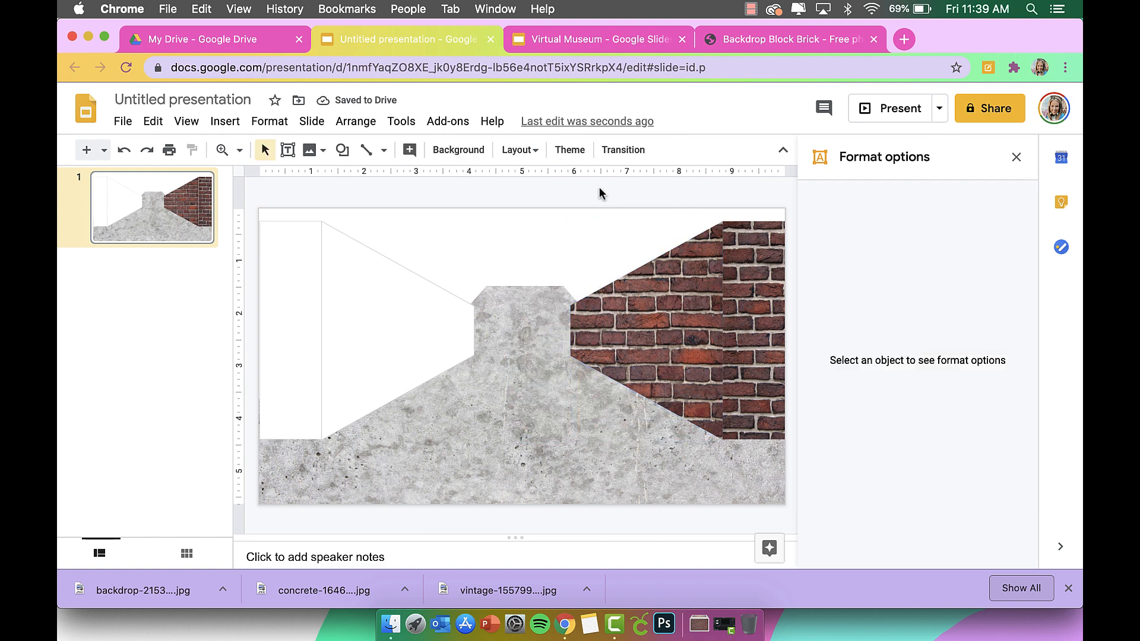
Step: Give the right brick panel and the brick trapezoid black borders
left_click(681, 308)
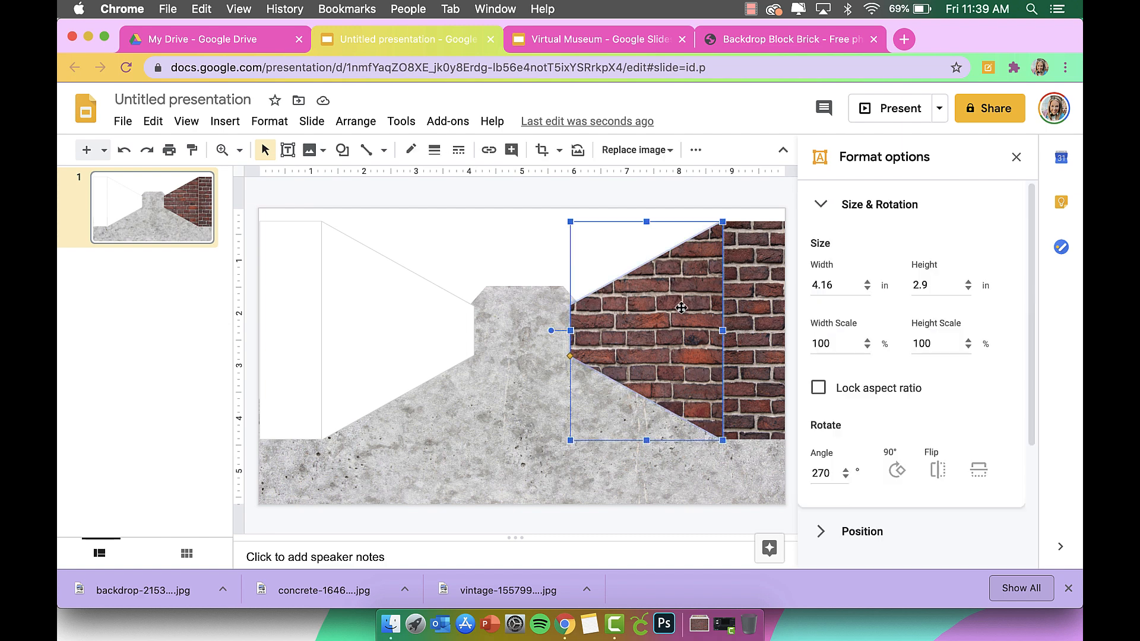
left_click(741, 257)
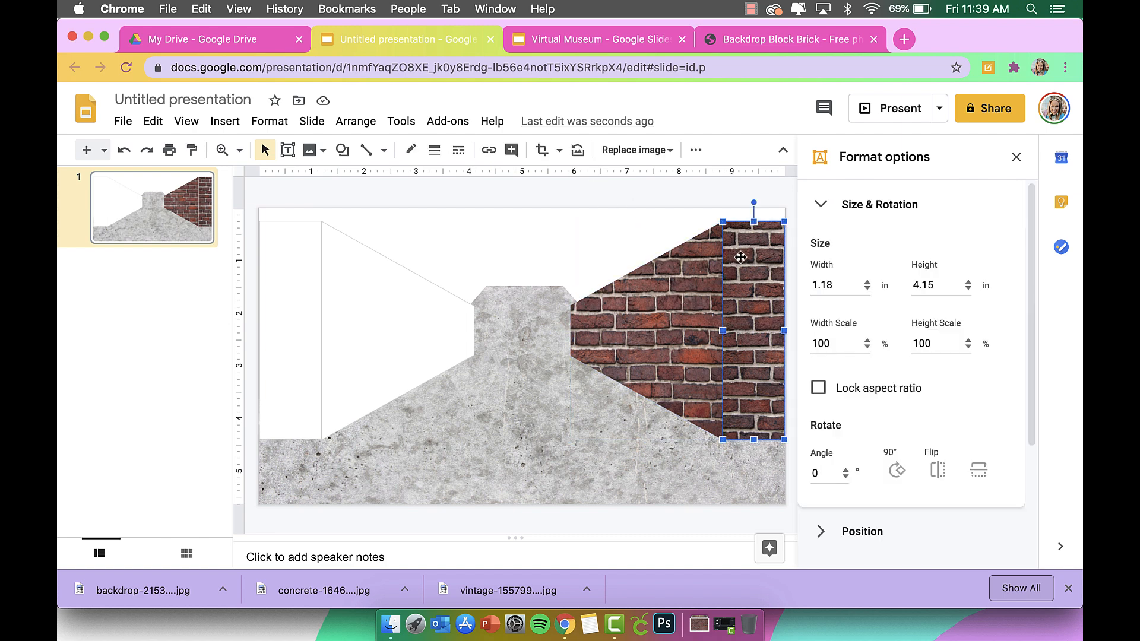
left_click(410, 151)
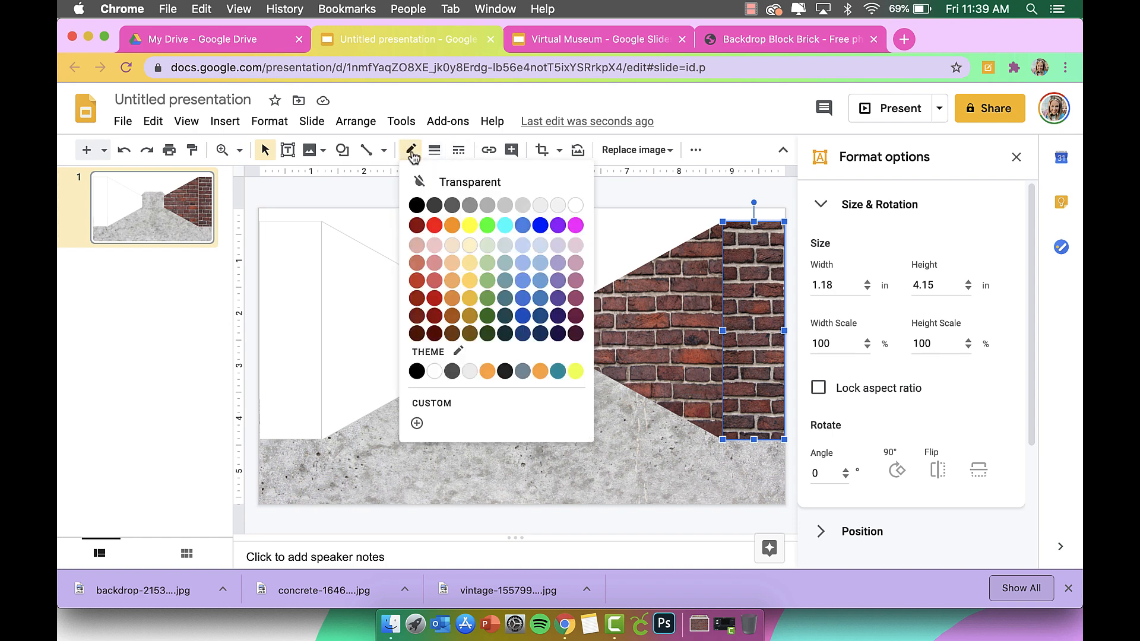
left_click(435, 206)
left_click(660, 309)
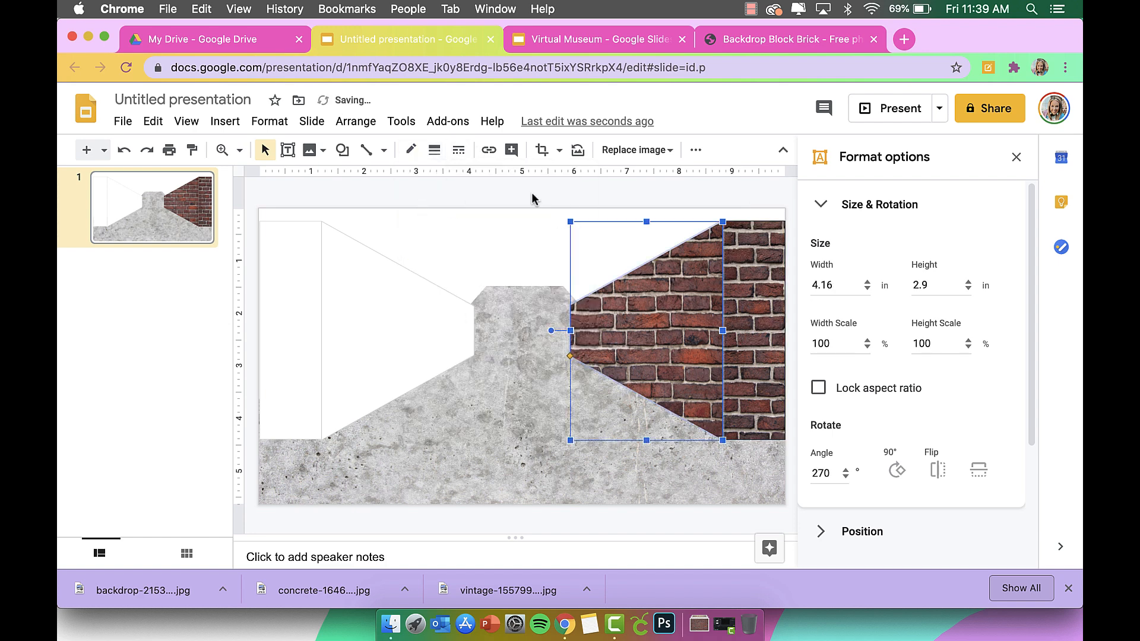
left_click(410, 150)
left_click(422, 204)
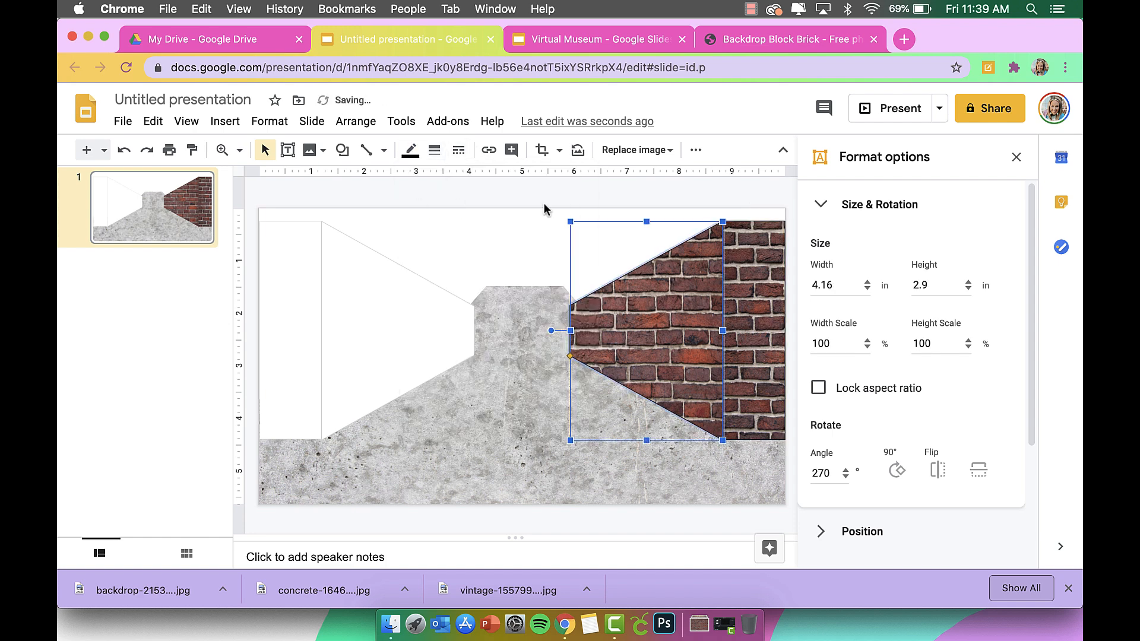
Step: Set the border weight of the right brick panel and the brick trapezoid to 3px
left_click(776, 278)
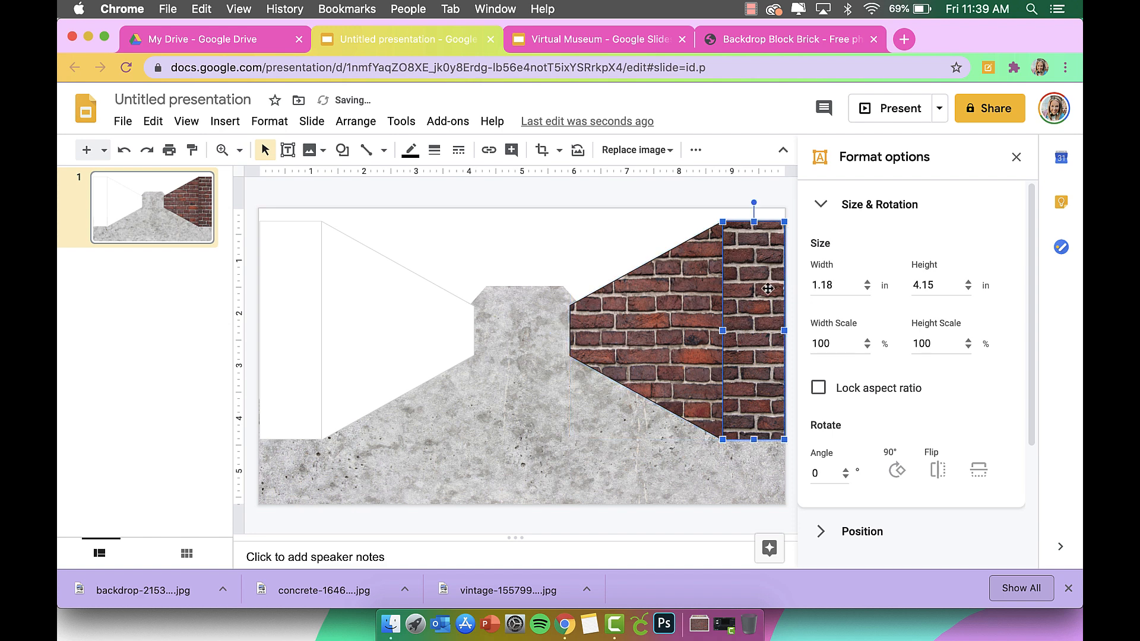
left_click(435, 150)
left_click(463, 229)
left_click(660, 308)
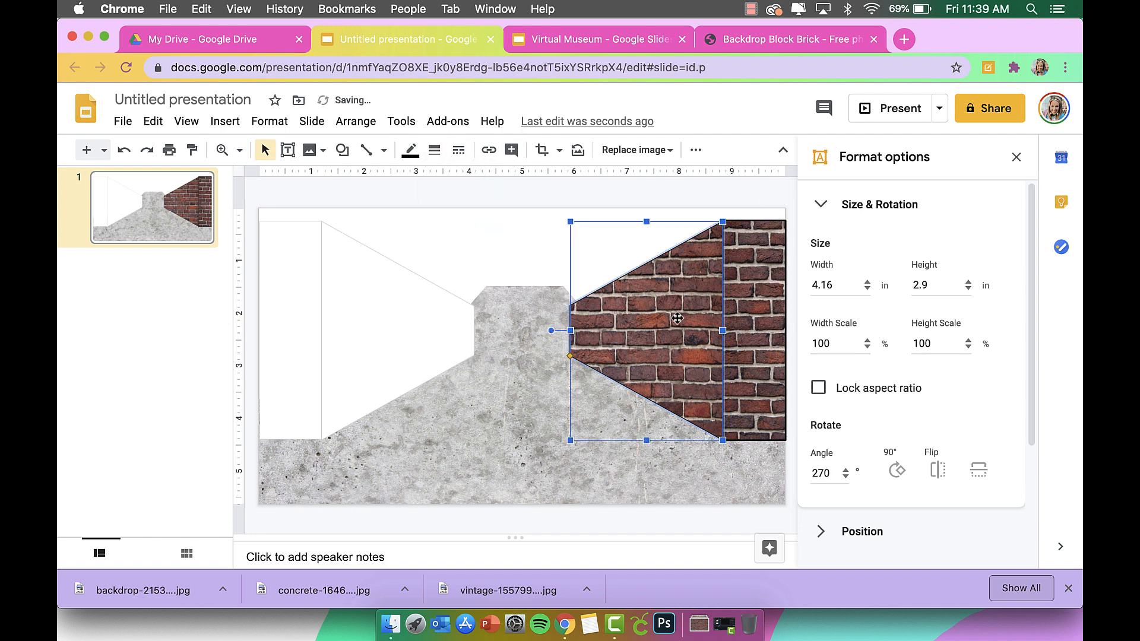
left_click(435, 150)
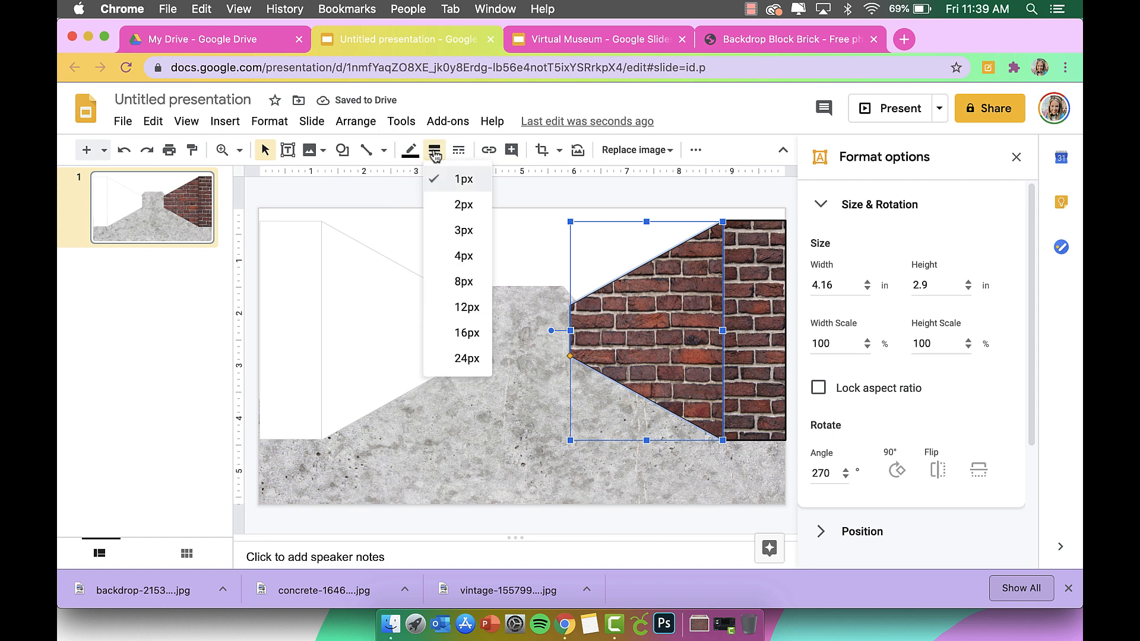
left_click(463, 231)
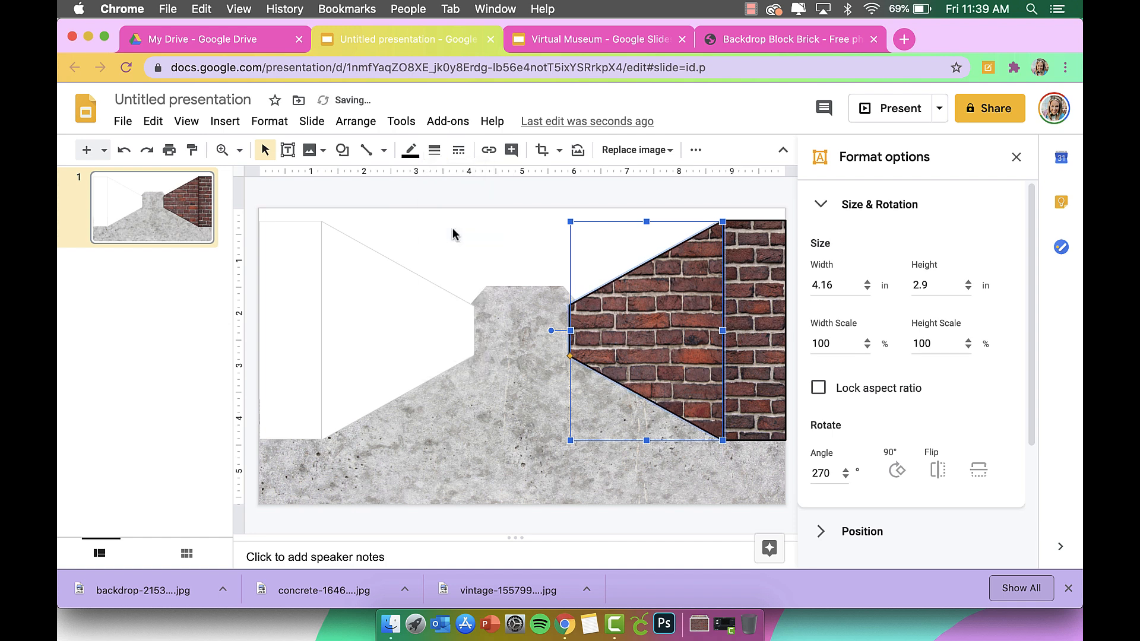
Step: Reduce the brick trapezoid's height to about 2.89 in and shorten its narrow inner edge slightly
left_click(668, 190)
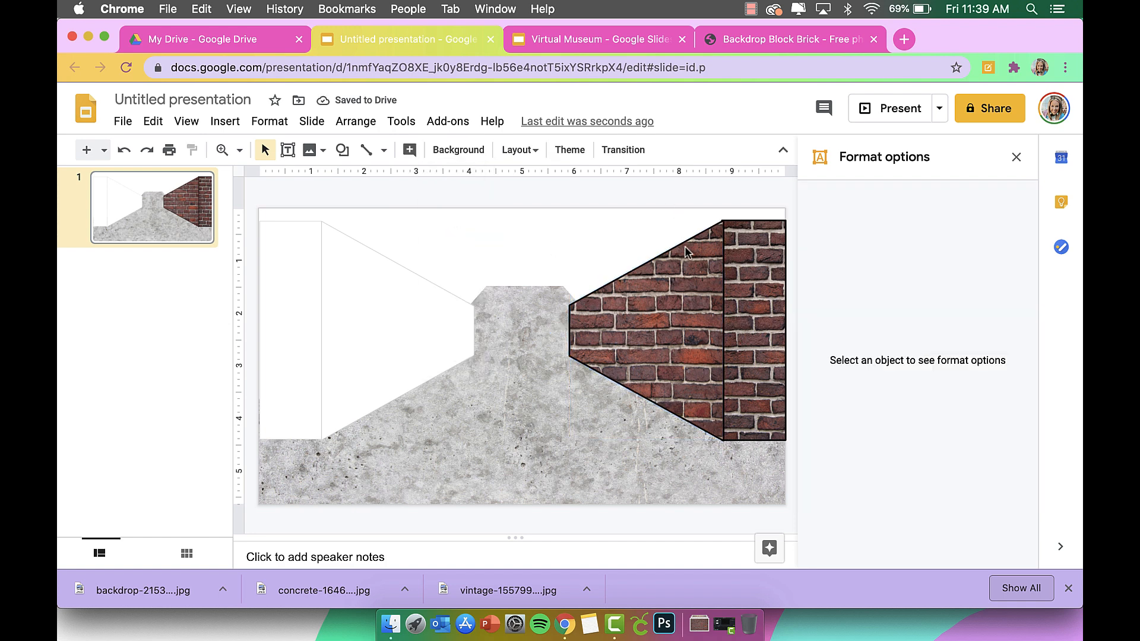
left_click(622, 316)
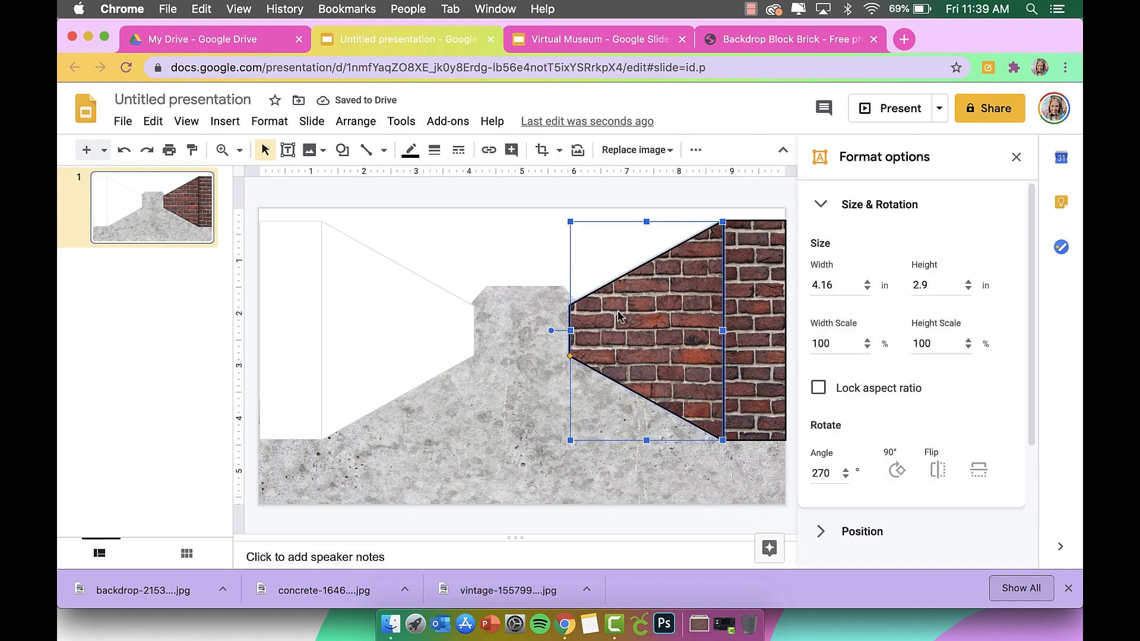
left_click_drag(574, 331, 569, 352)
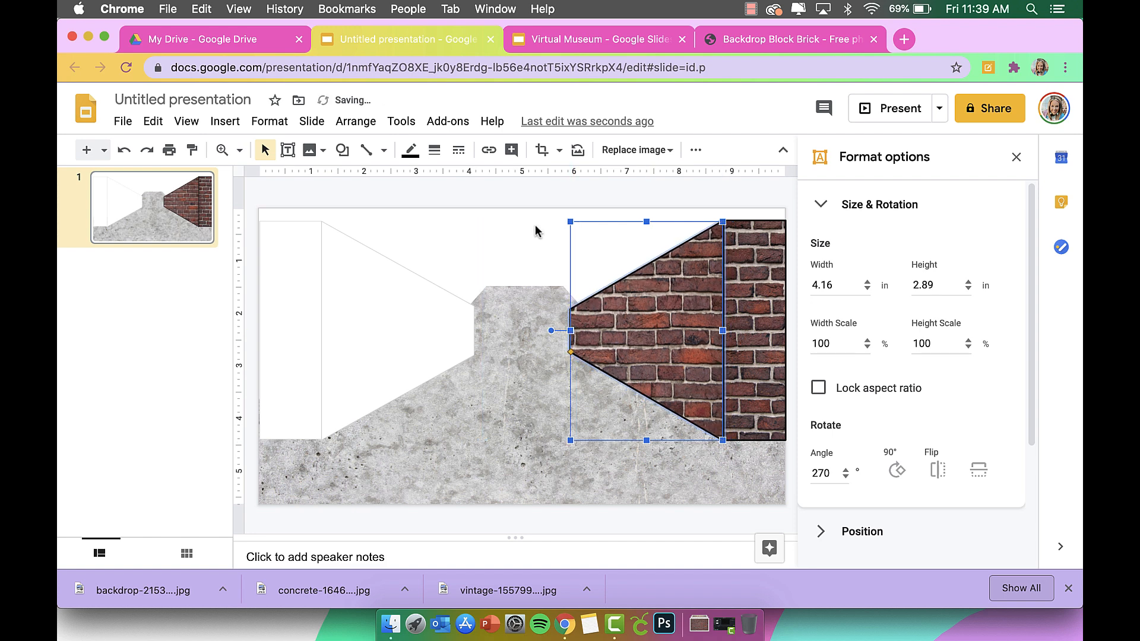
left_click(524, 189)
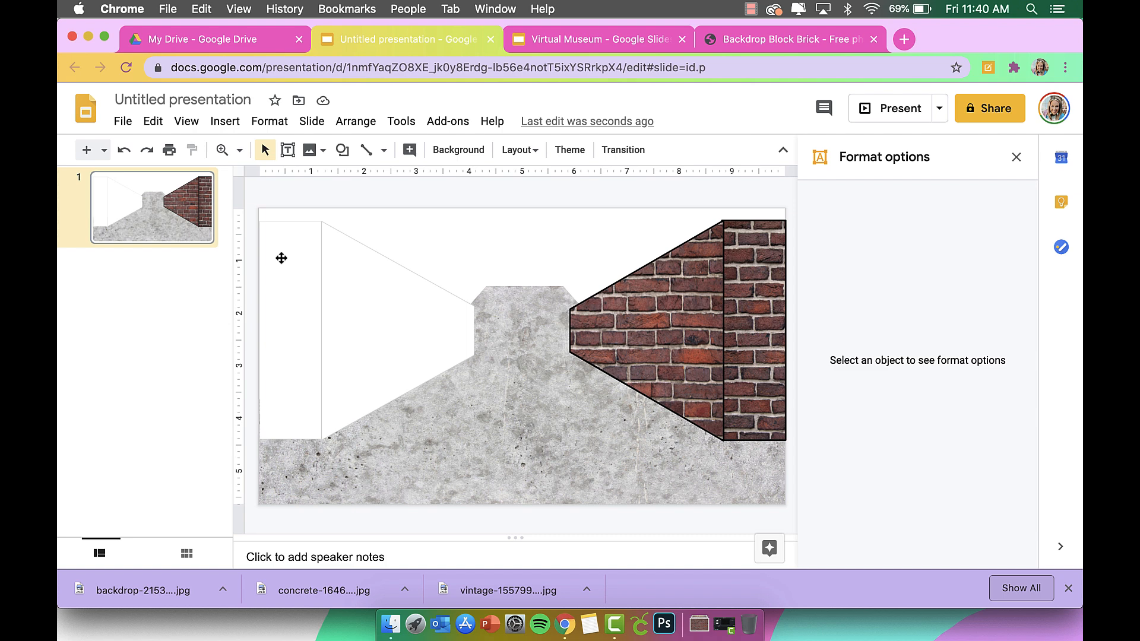
Step: Draw a rectangle about 1.81 in wide and 0.97 in high as the back wall between the two side walls
left_click(343, 149)
mouse_move(363, 176)
left_click(468, 186)
mouse_move(476, 305)
left_mouse_down()
mouse_move(582, 338)
mouse_move(570, 356)
left_mouse_up()
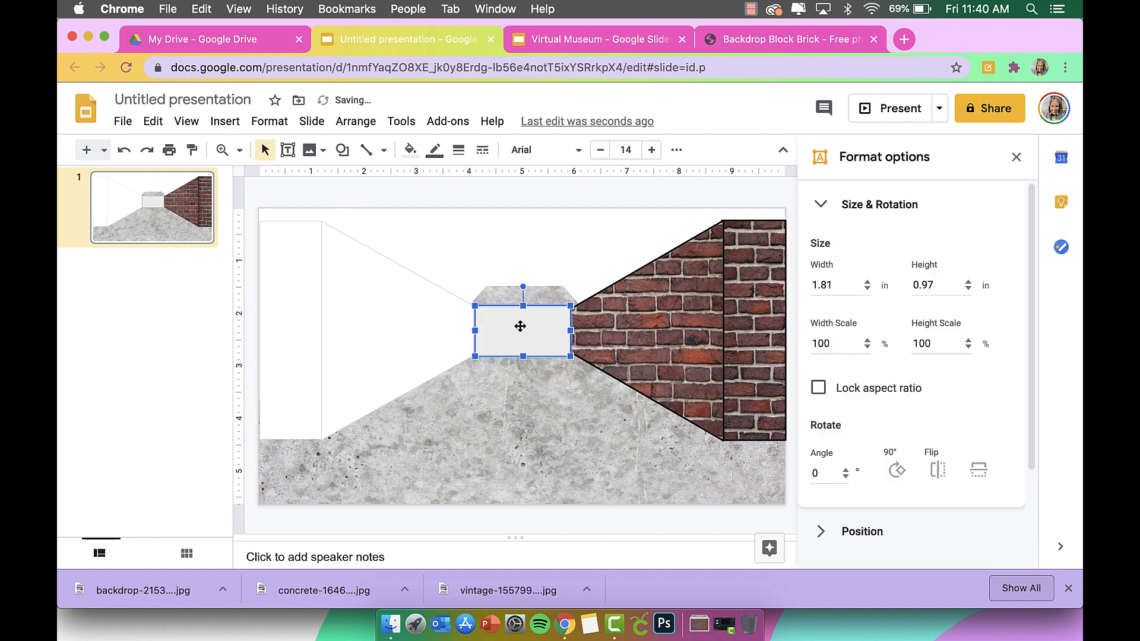
Step: Fill the back wall rectangle with theme white and give it a light gray border
left_click(409, 150)
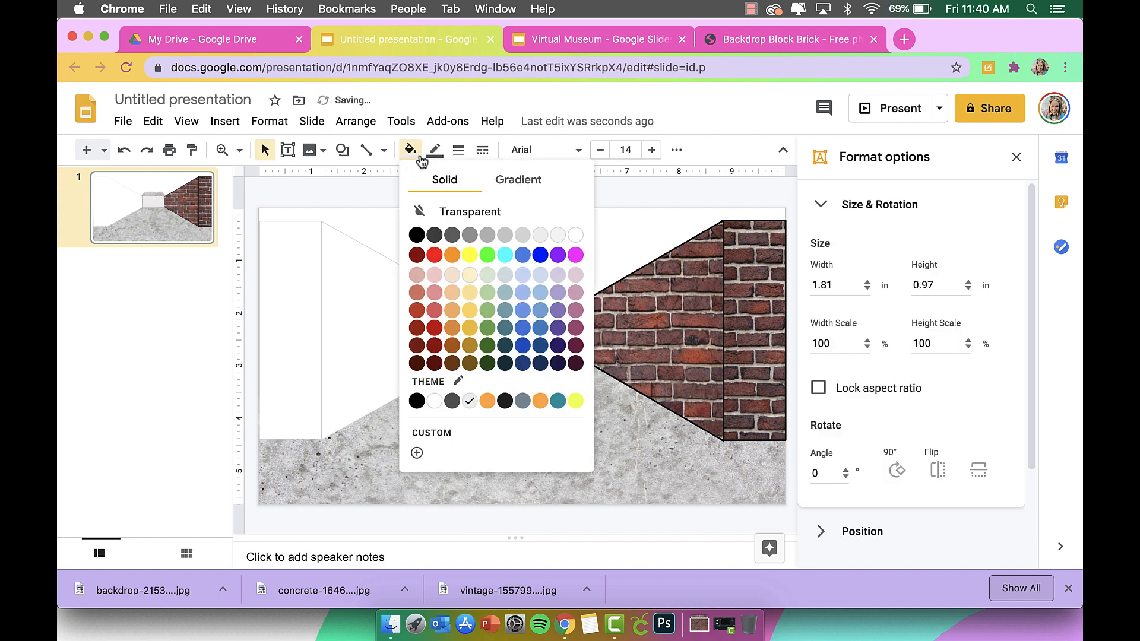
left_click(434, 401)
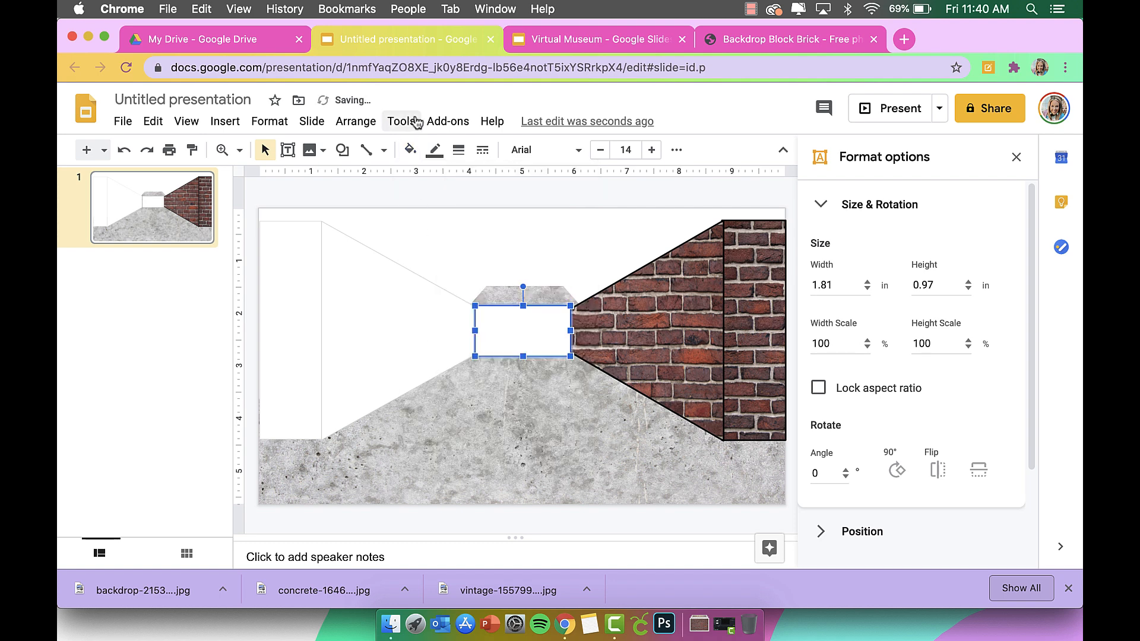
left_click(434, 150)
left_click(565, 206)
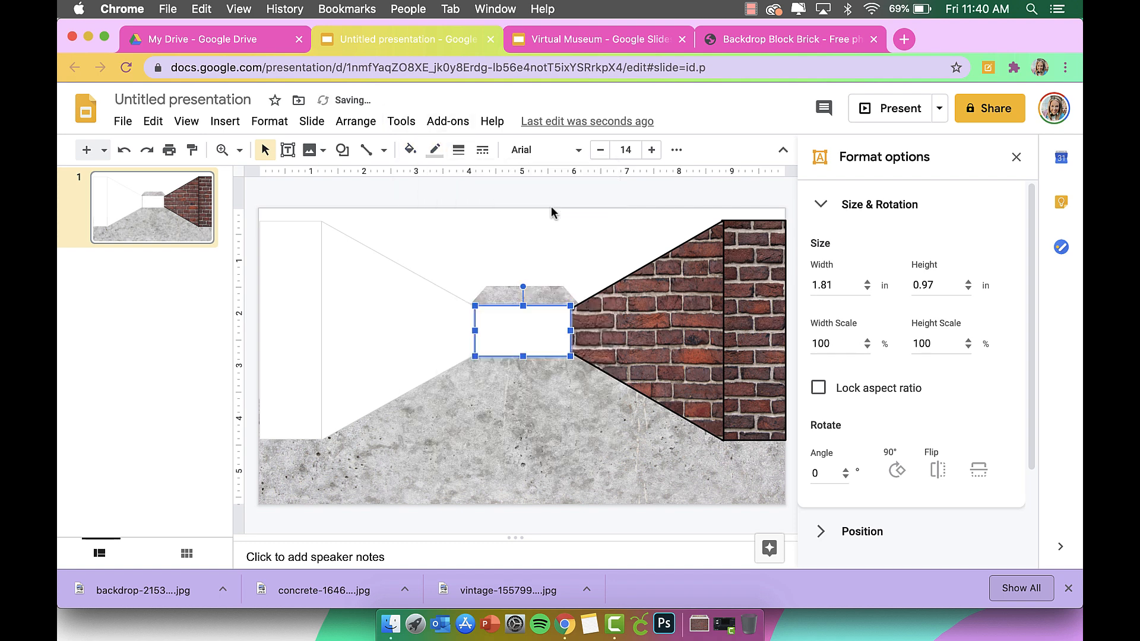
left_click(548, 278)
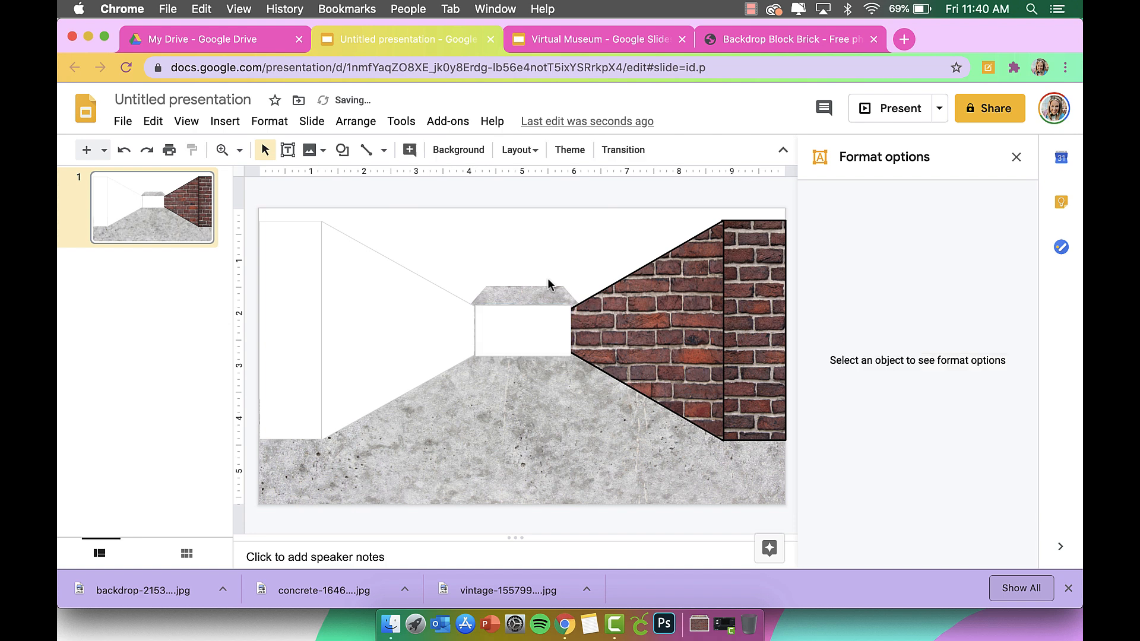
Step: Fine-tune the back wall rectangle's top edge and position so it fits flush against the left wall
left_click(535, 328)
left_click_drag(523, 307, 523, 308)
left_click(628, 202)
left_click(497, 329)
left_click_drag(497, 329, 495, 326)
left_click(524, 207)
Step: Delete the brick trapezoid and brick panel, and select the white trapezoid and panel of the left wall together
left_click(620, 323)
left_click(753, 317, "shift")
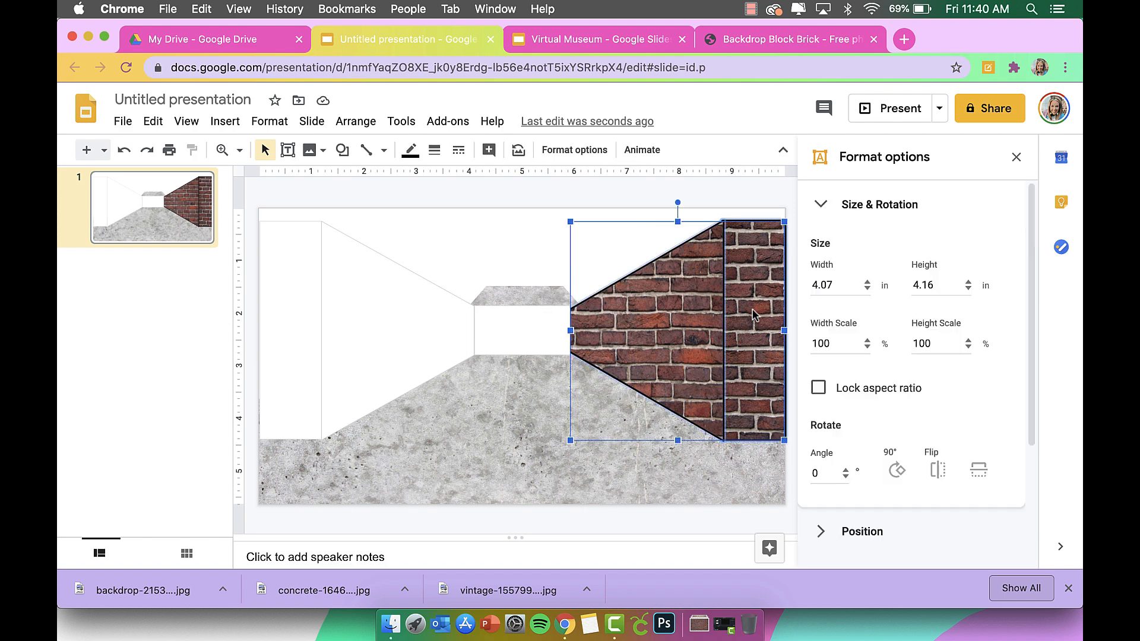
key("BackSpace")
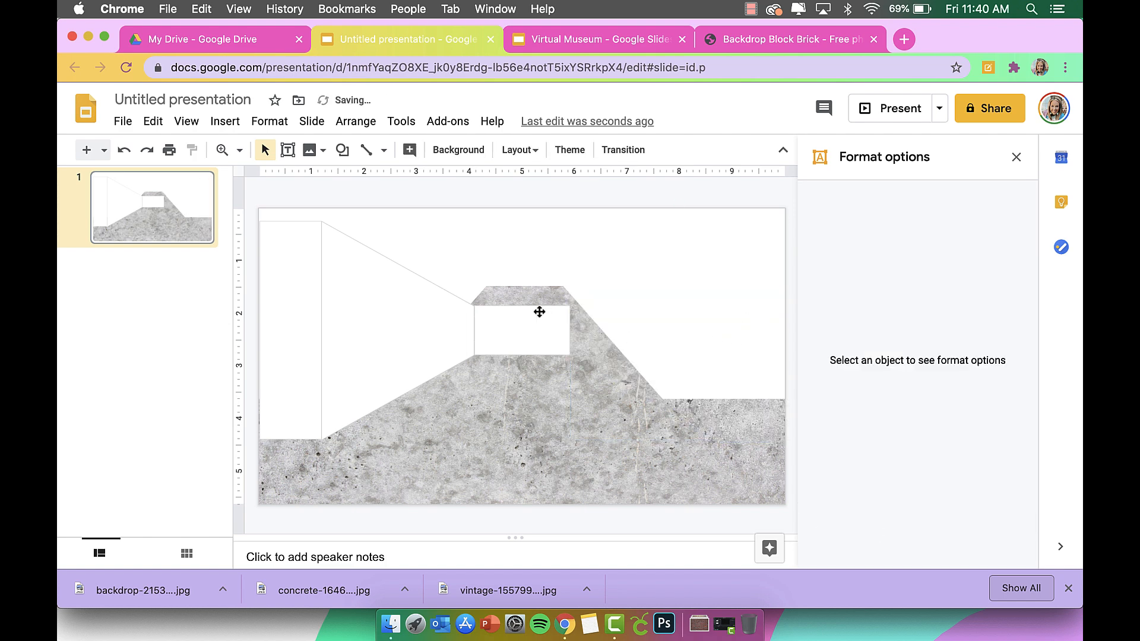
left_click(424, 325)
left_click(293, 301, "shift")
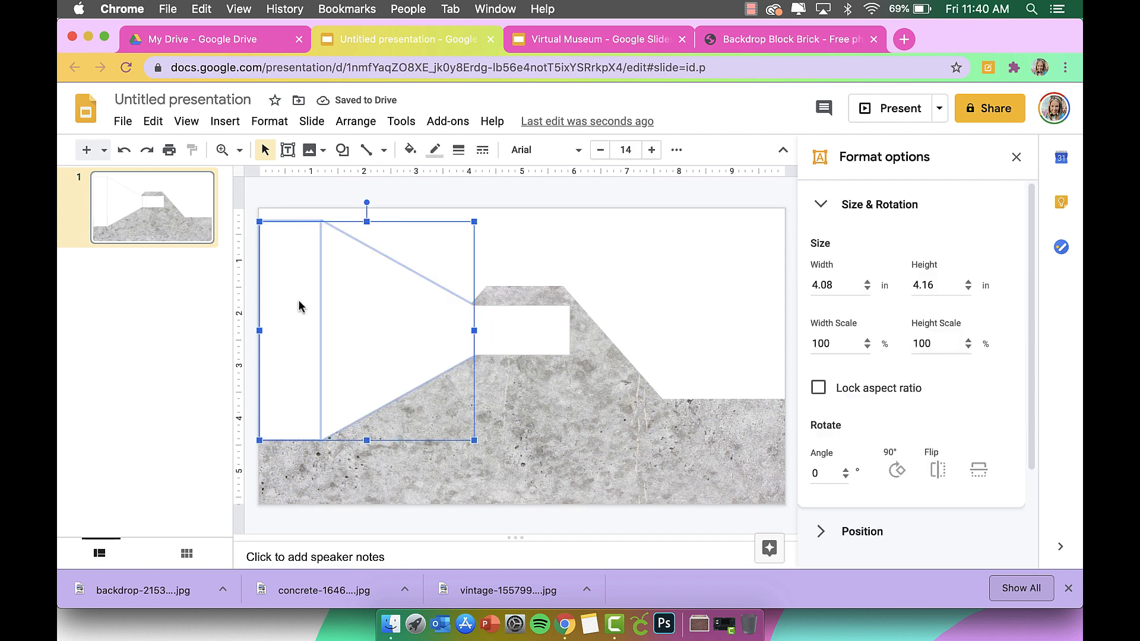
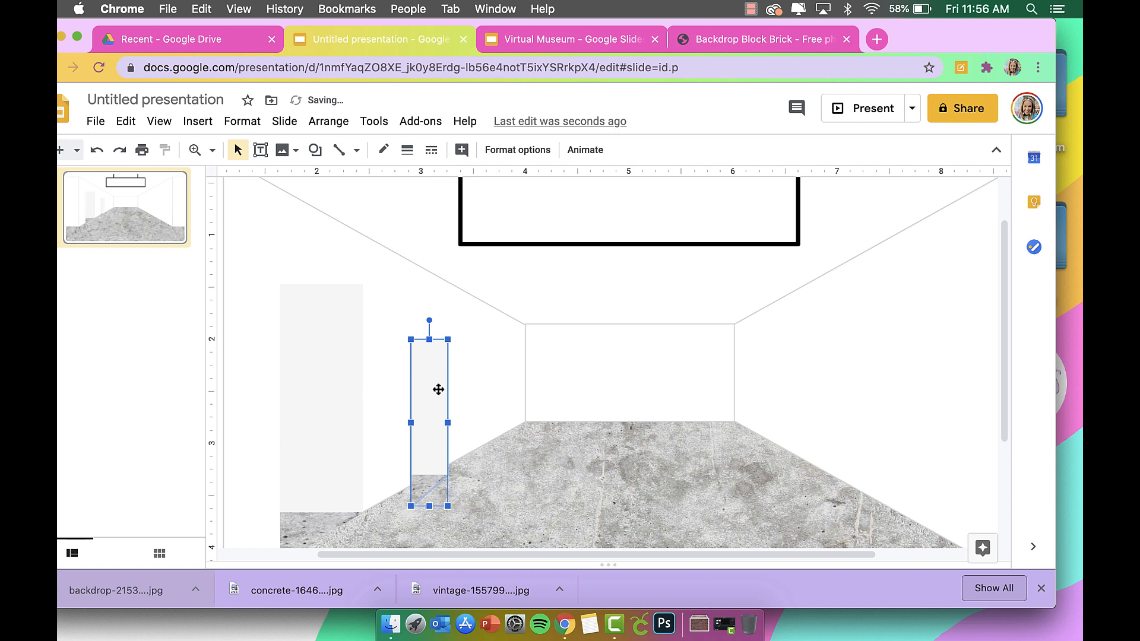
Step: Undo the last resize of the second gray doorway, then shorten, narrow and reposition it against the left wall's floor line
key("super+z")
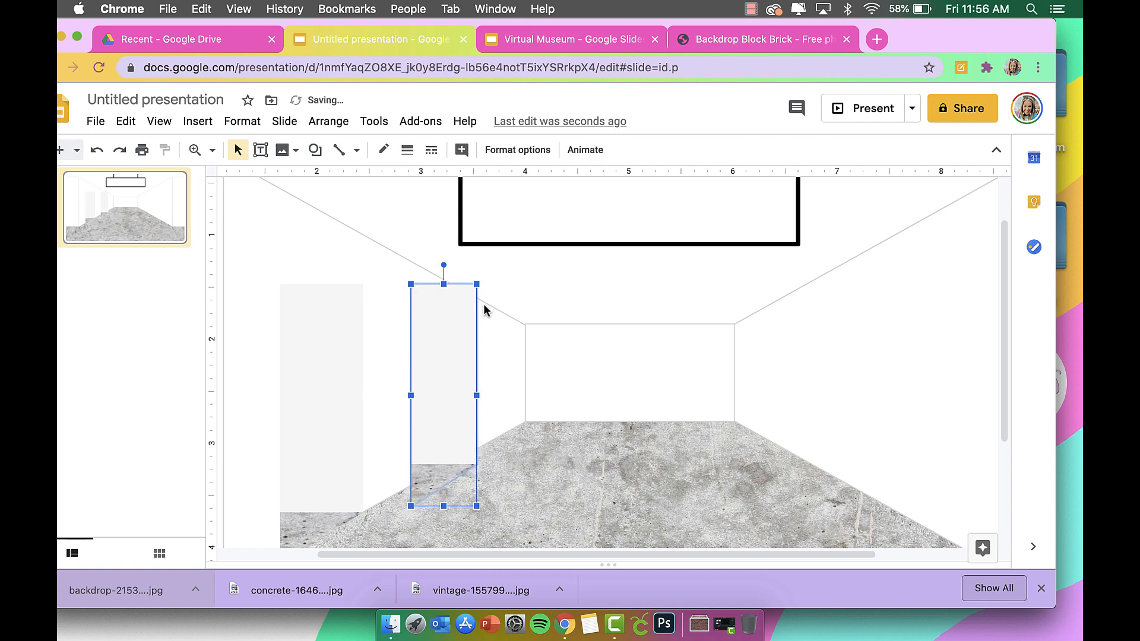
left_click_drag(443, 310, 445, 339)
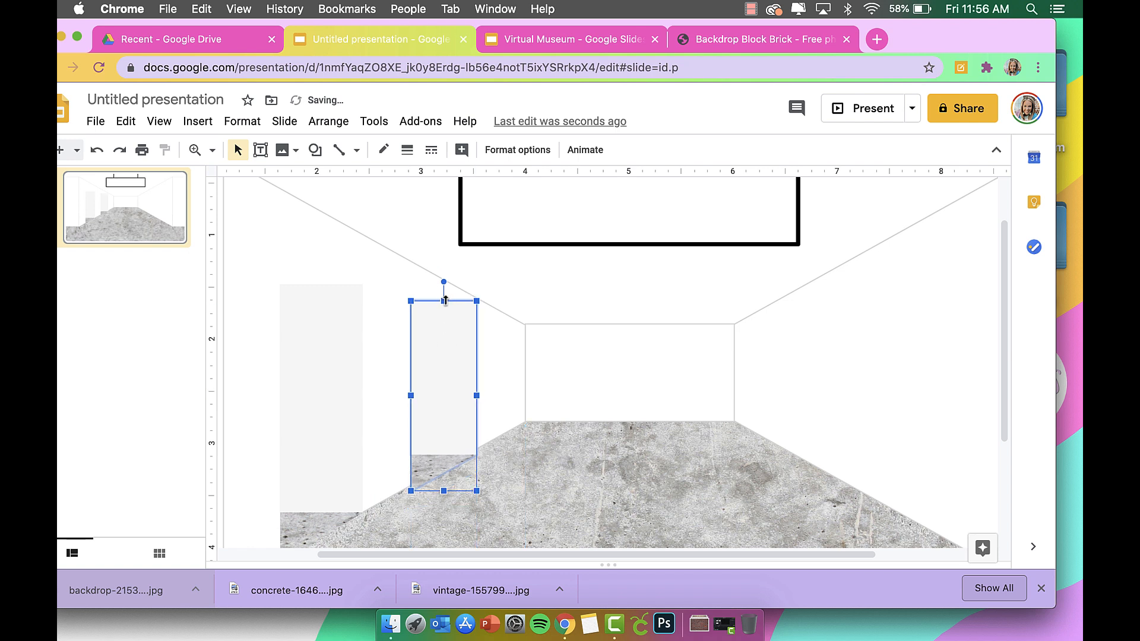
key("Up")
key("Up")
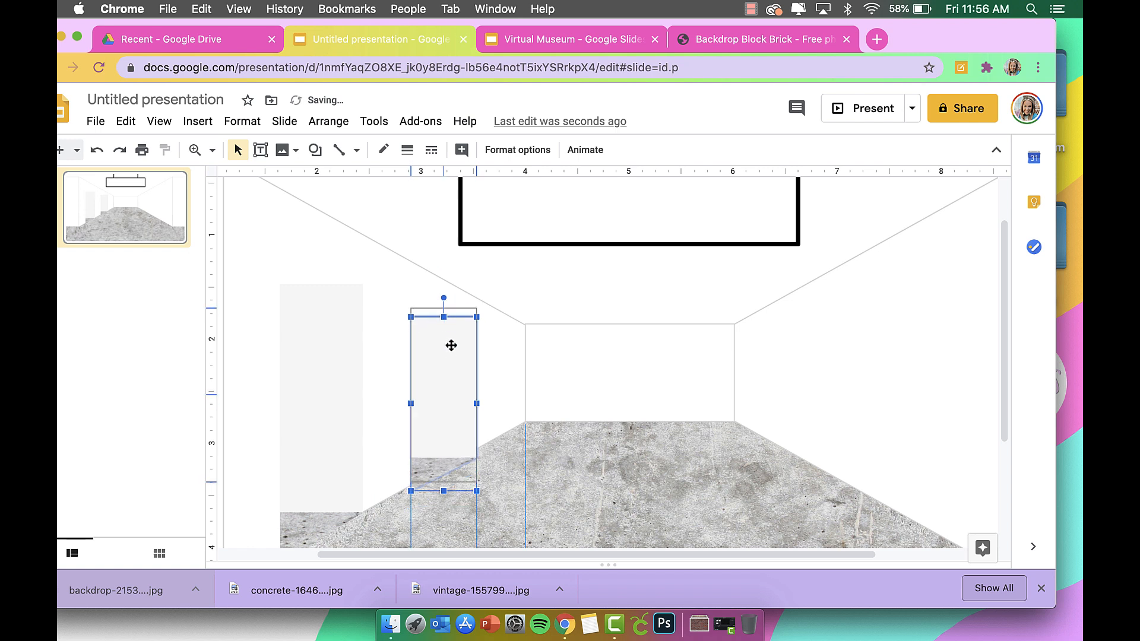
left_click_drag(477, 395, 447, 393)
left_click(541, 446)
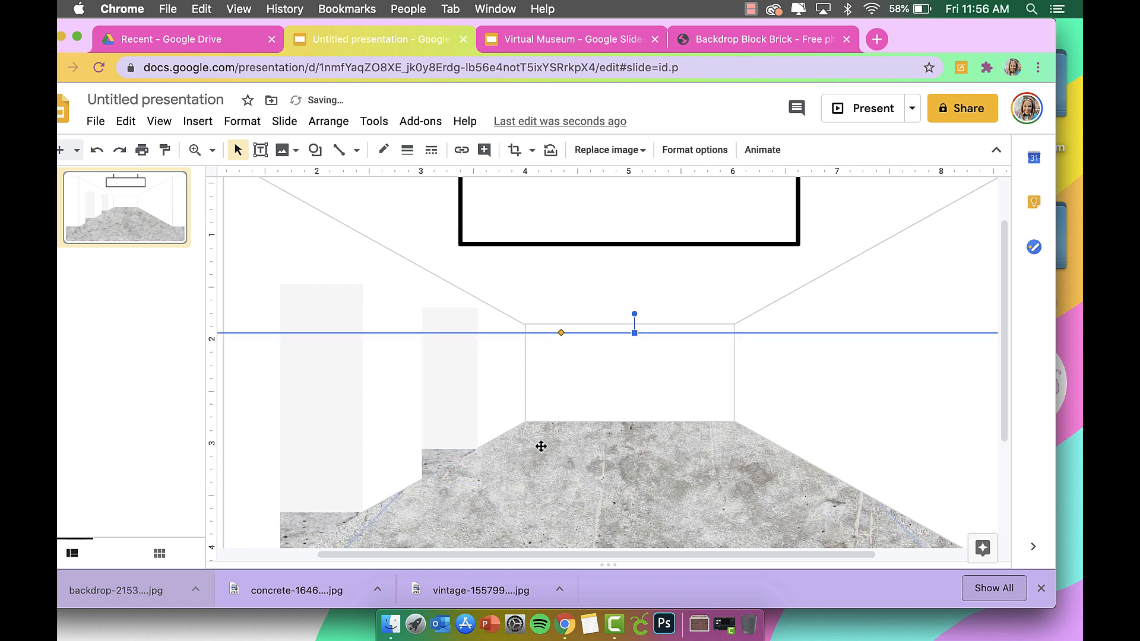
left_click(469, 425)
left_click(374, 220)
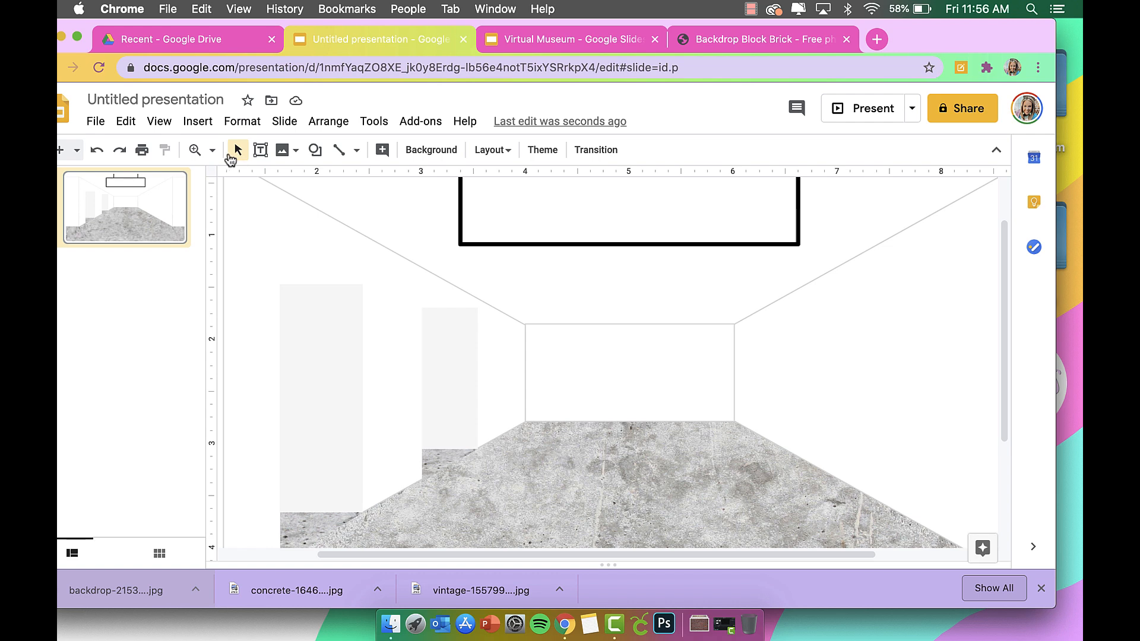
Step: Try to duplicate the larger left doorway and place the copy on the right wall
left_click(211, 152)
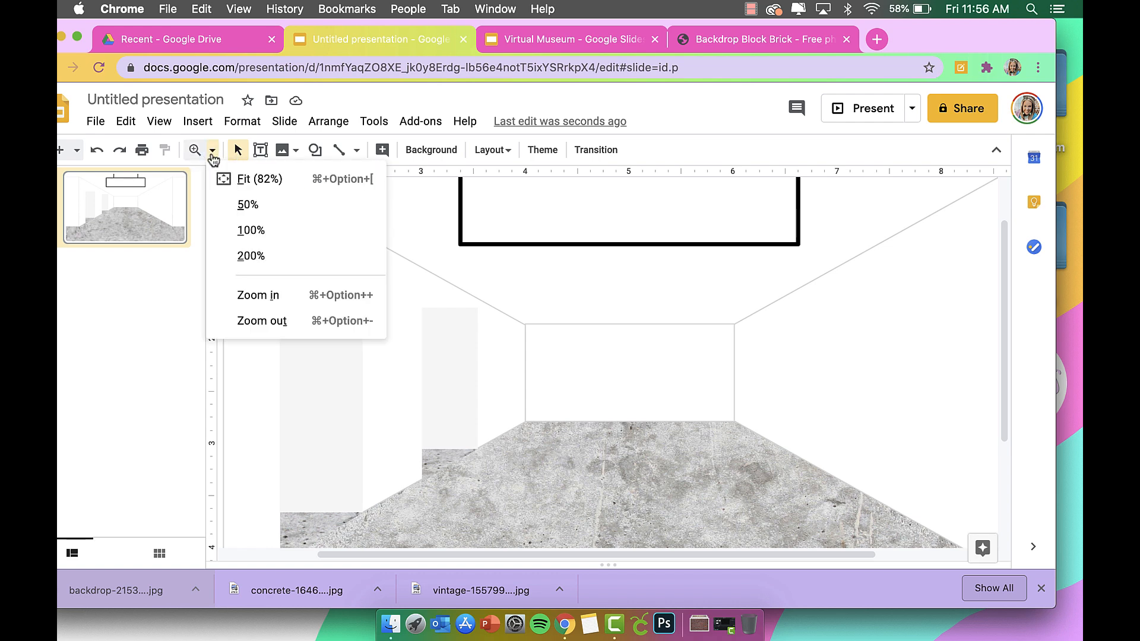
left_click(247, 207)
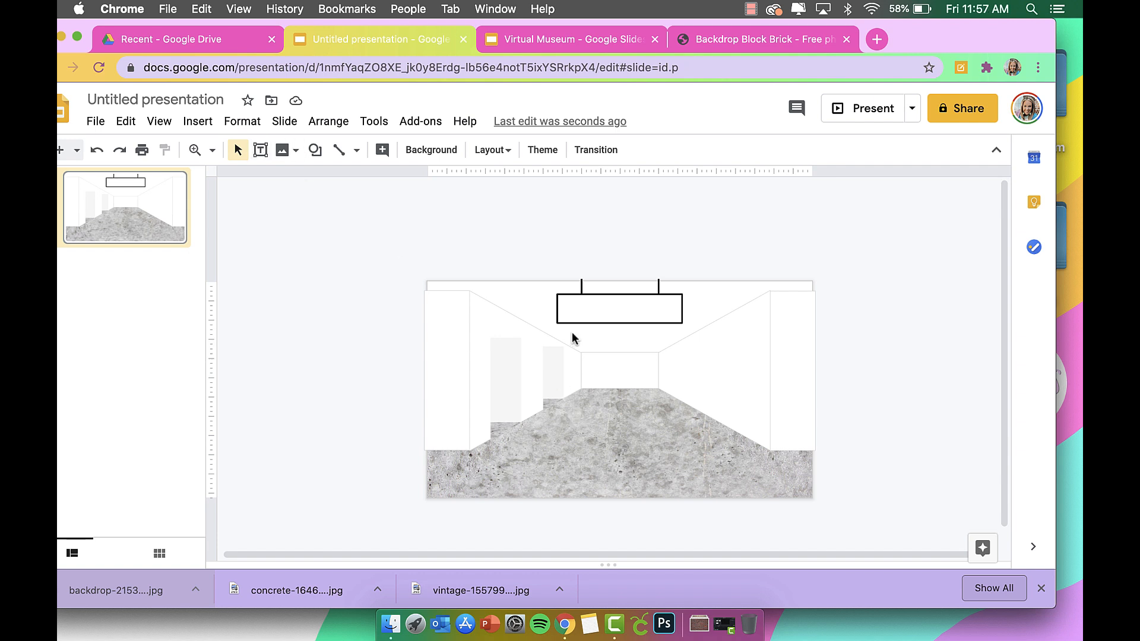
left_click(558, 367)
left_click(511, 387, "shift")
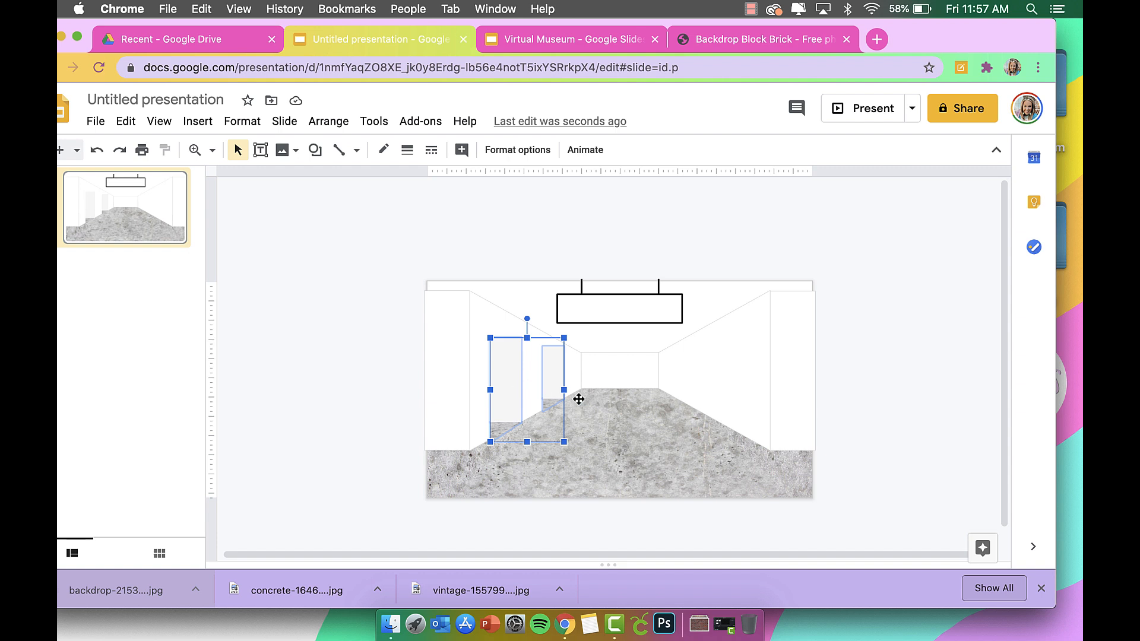
left_click(666, 407)
left_click(508, 405)
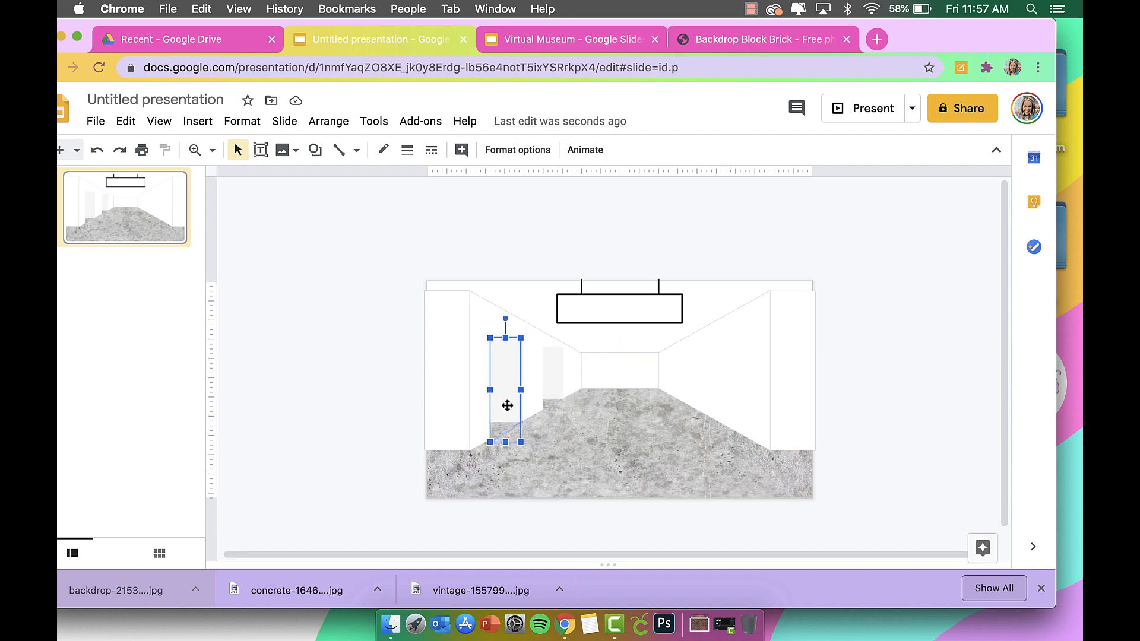
key("super+d")
left_click_drag(515, 404, 733, 402)
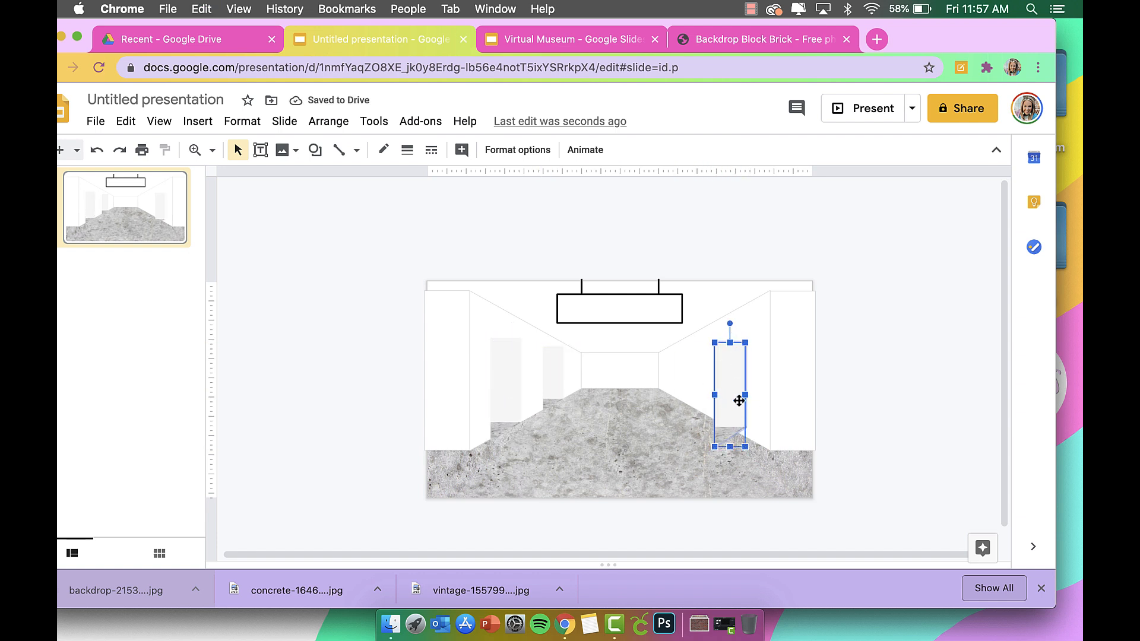
key("super+z")
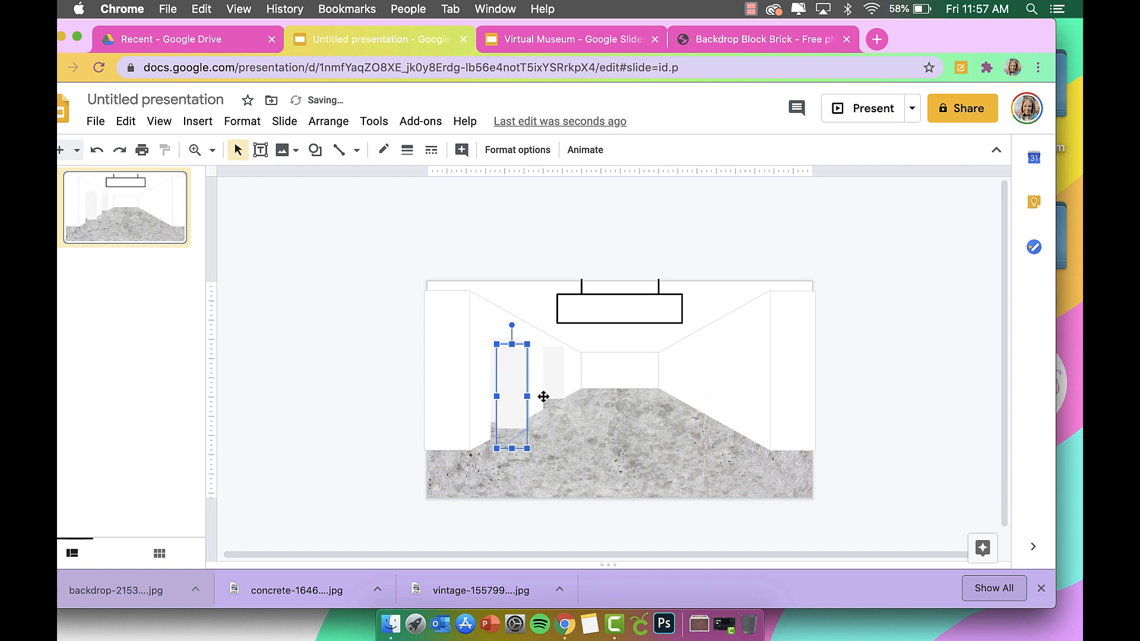
key("Escape")
Step: Duplicate both left doorways together and move the copied pair to the right side of the hallway
left_click(504, 412)
left_click(553, 389, "shift")
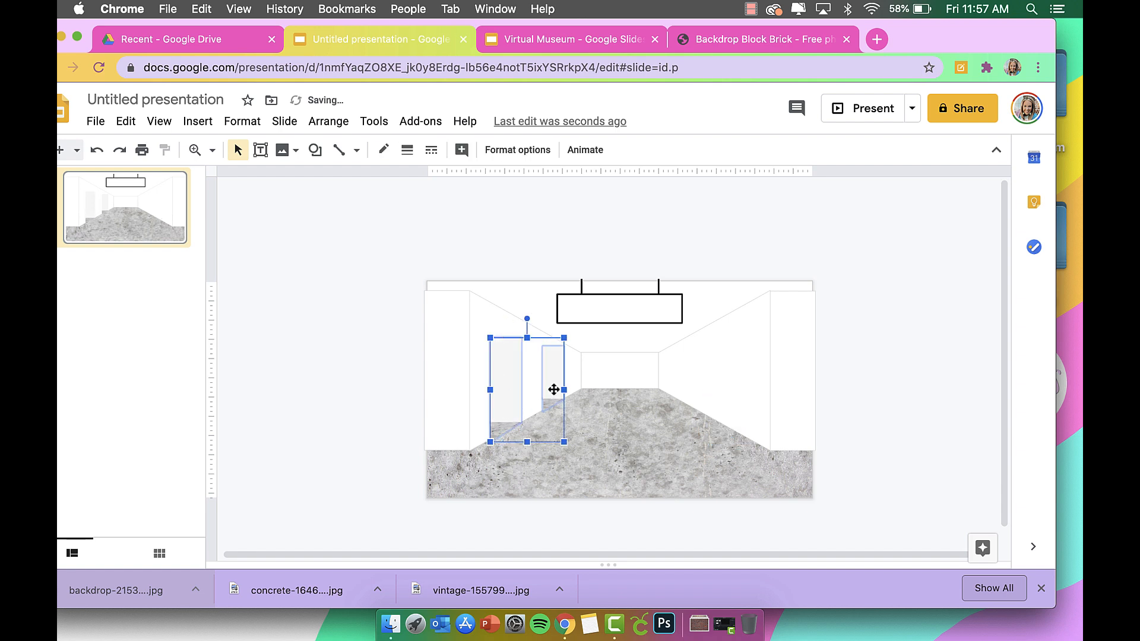
left_click_drag(553, 392, 687, 403)
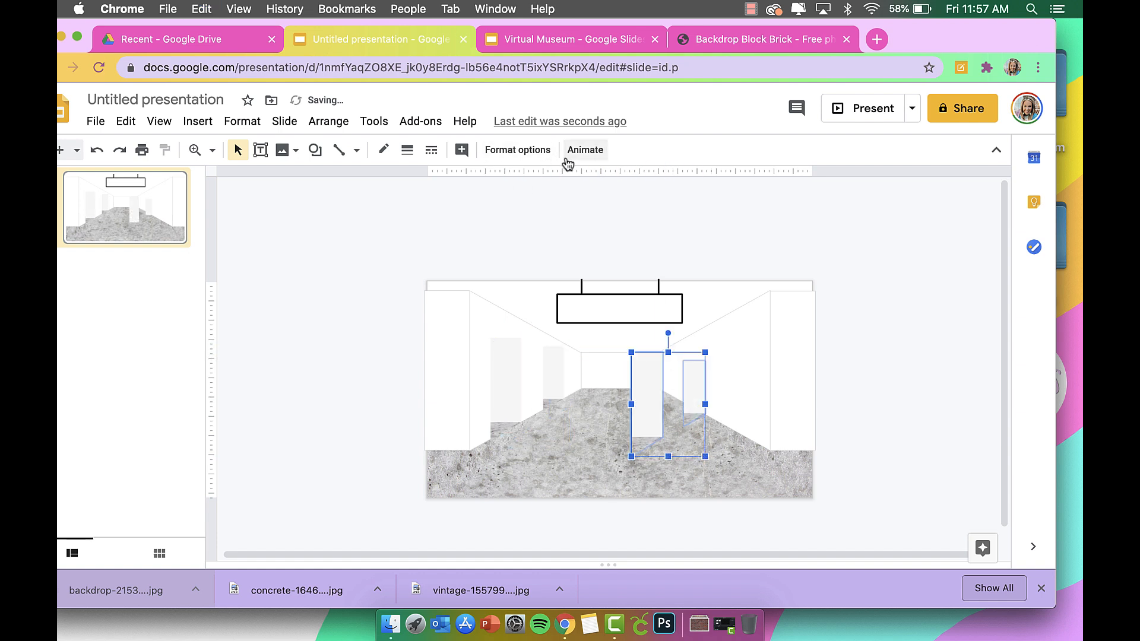
Step: Flip the copied doorway pair horizontally and place it on the right wall level with the left doorways
left_click(518, 152)
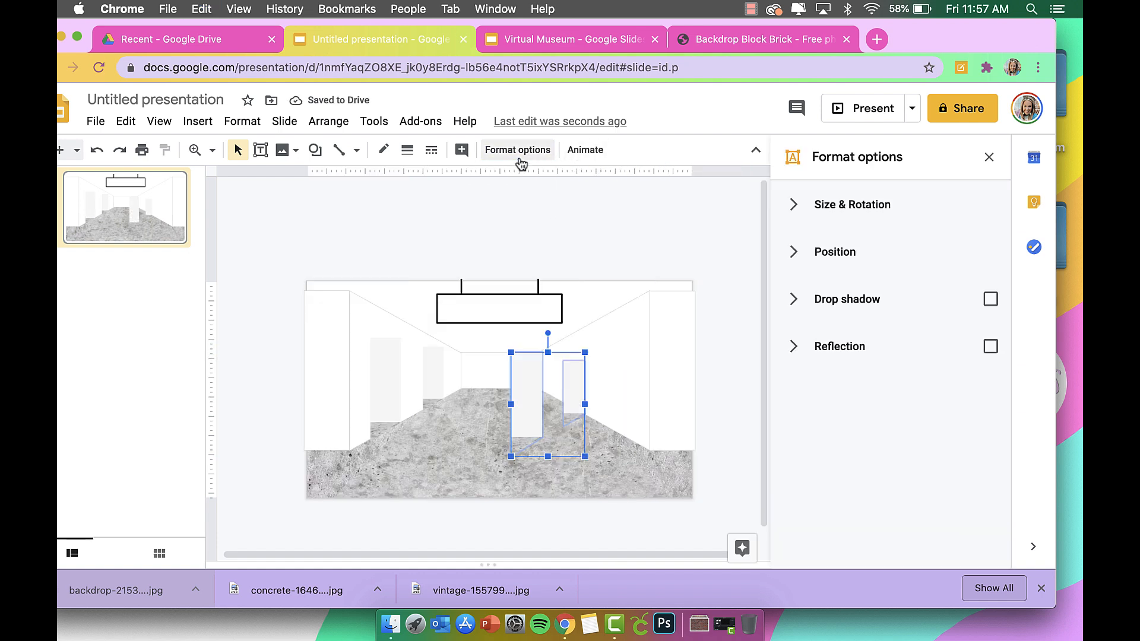
left_click(989, 157)
left_click(319, 121)
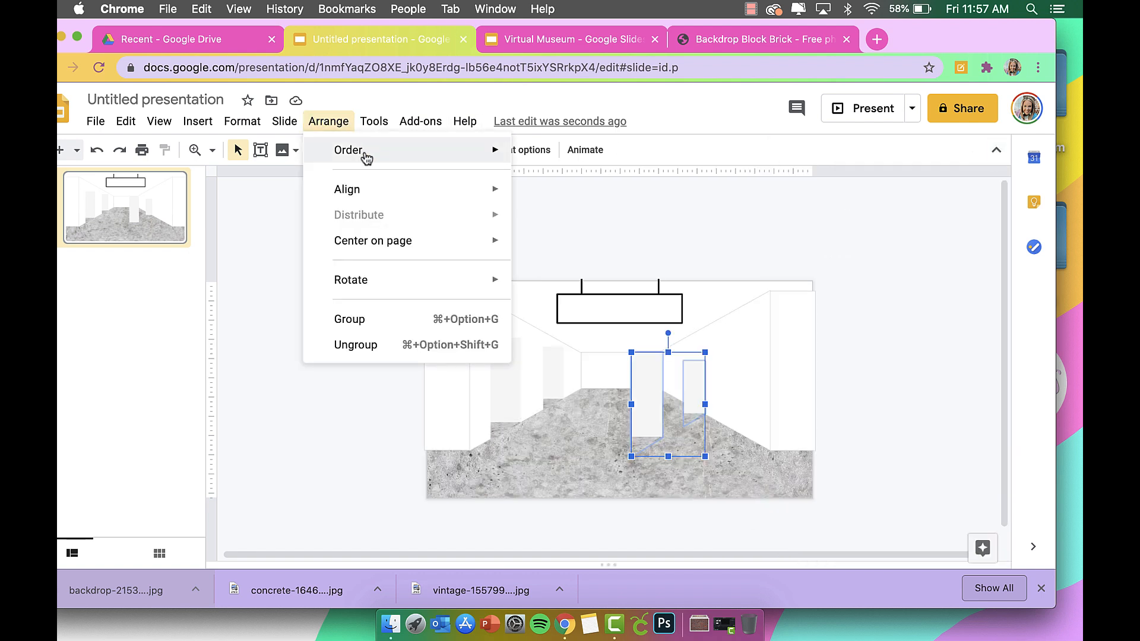
mouse_move(399, 283)
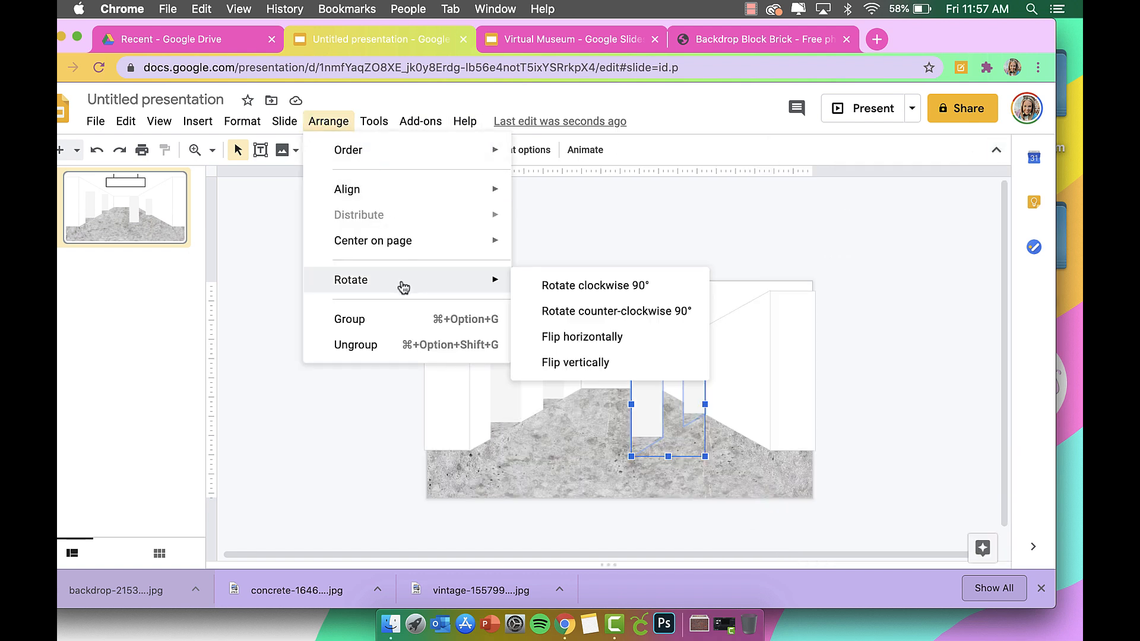
left_click(546, 341)
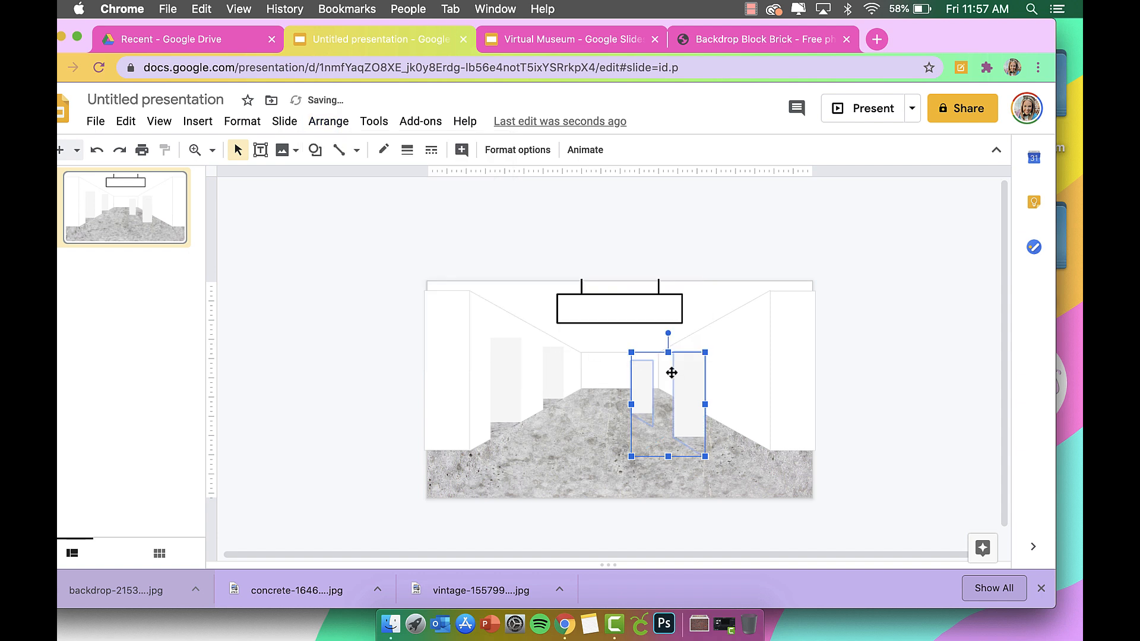
left_click_drag(685, 388, 729, 382)
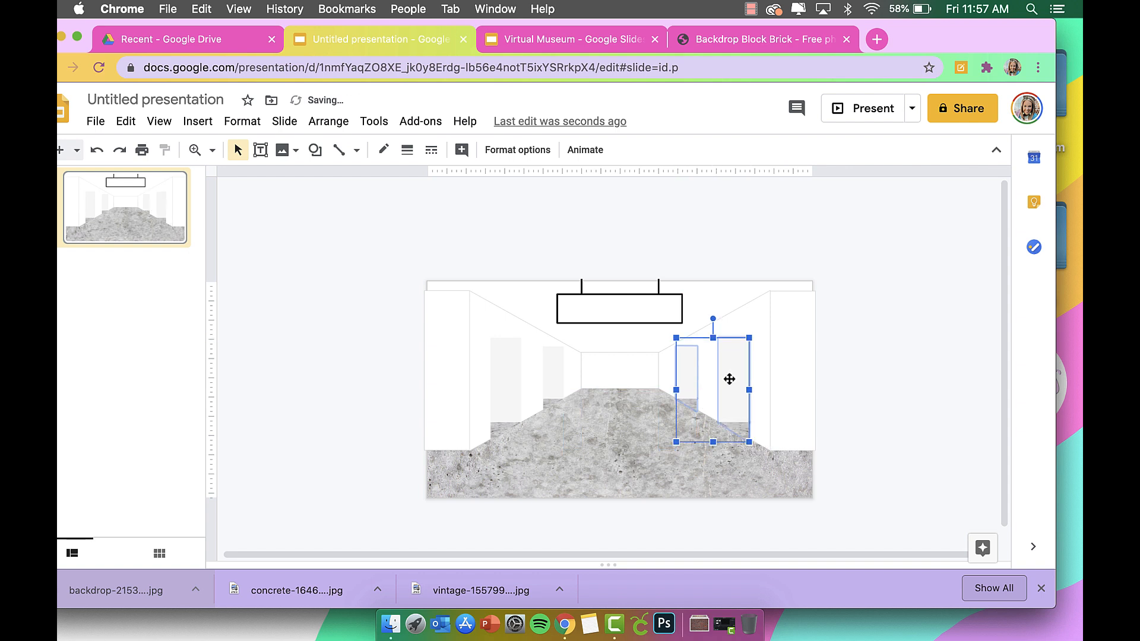
left_click(881, 396)
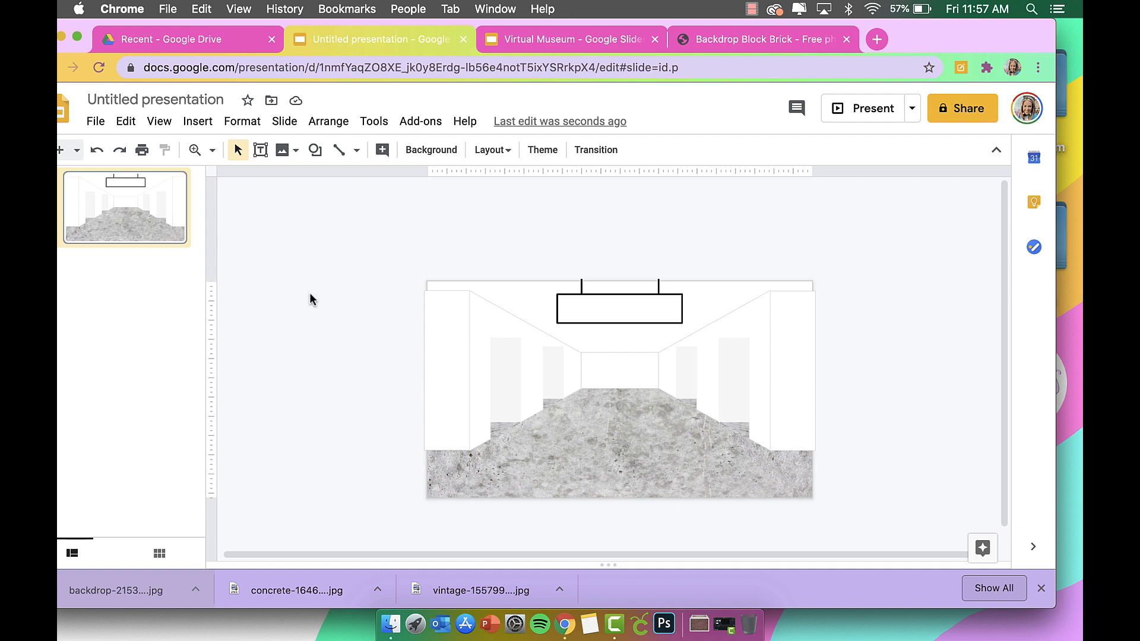
Step: Present the slide full screen to check the finished hallway, and return to editing
left_click(862, 108)
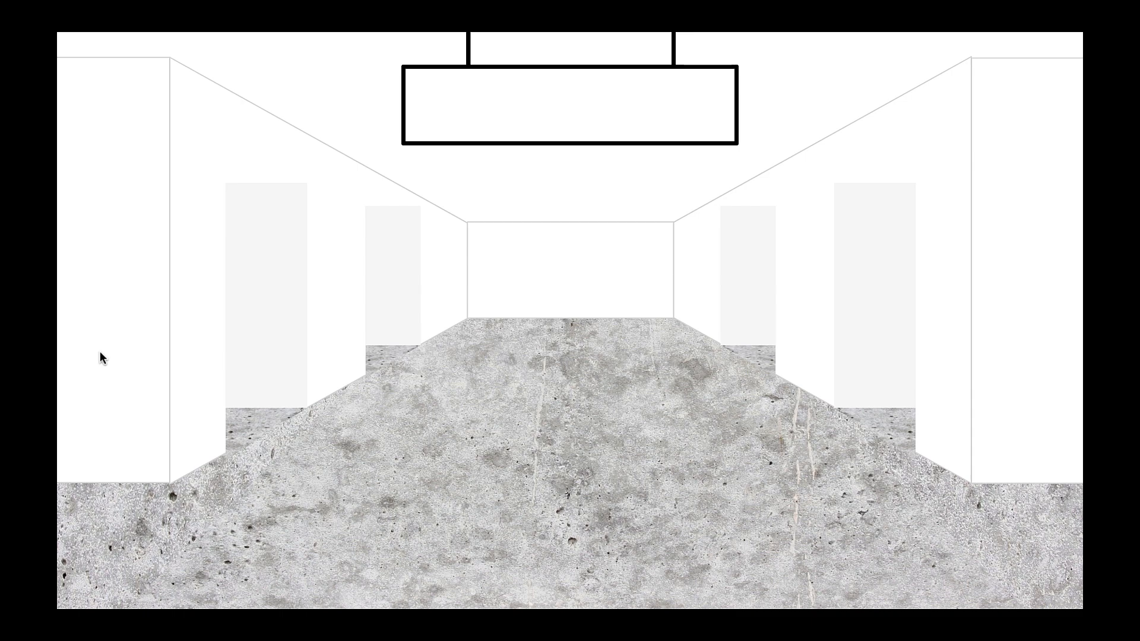
key("Escape")
scroll(516, 308, "down", 2)
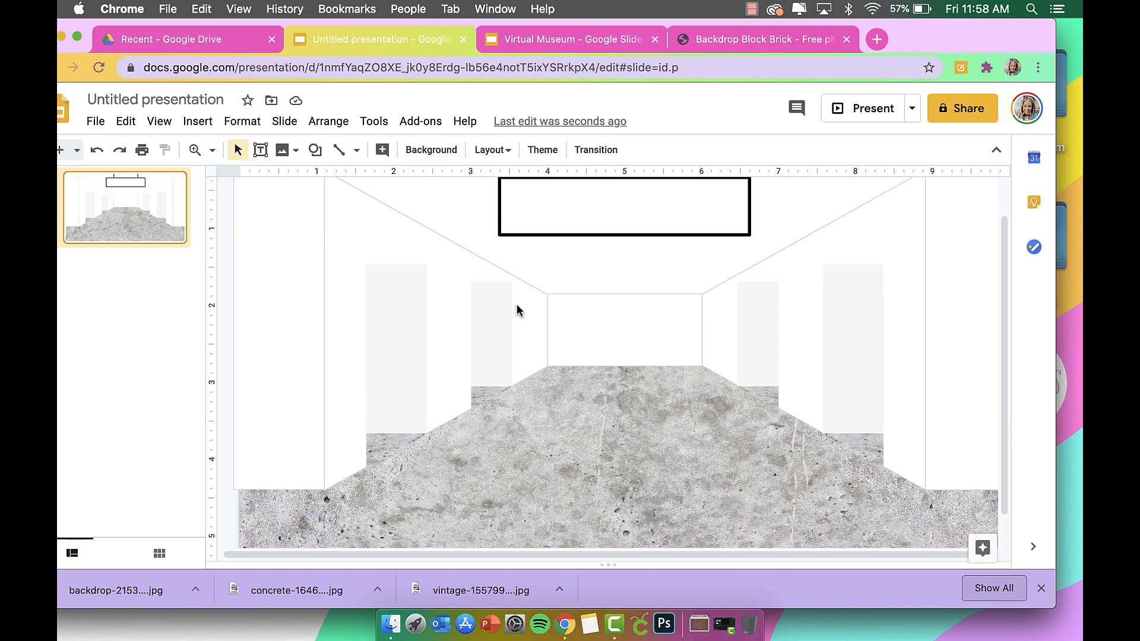
scroll(399, 251, "up", 3)
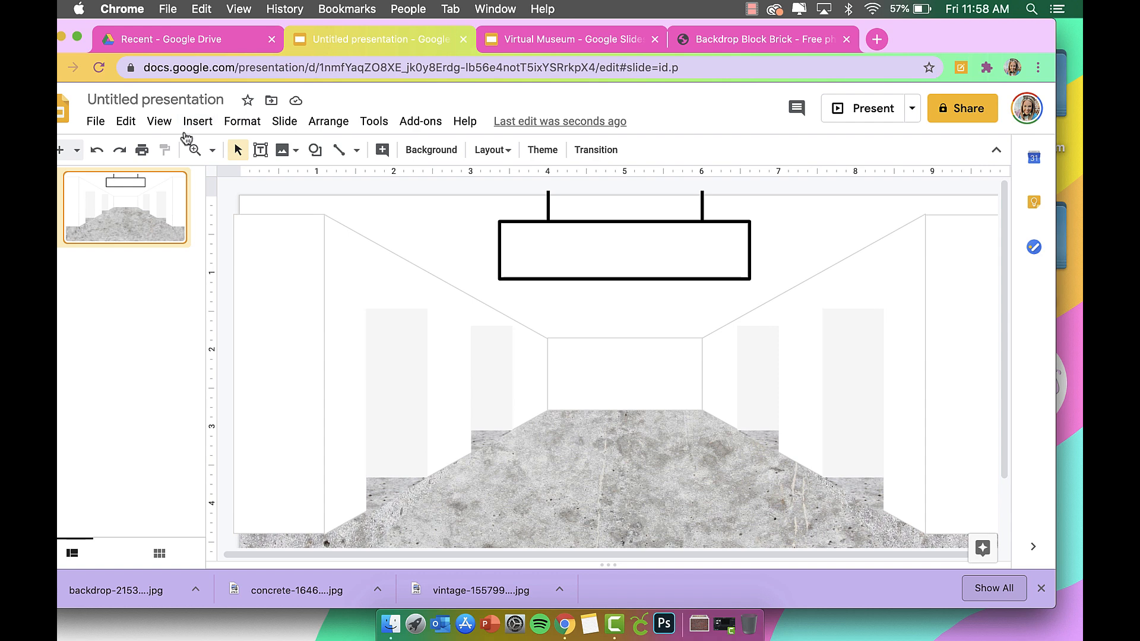
Step: Insert a tall narrow rectangle on the front left wall panel and fill it with black
left_click(194, 122)
mouse_move(249, 254)
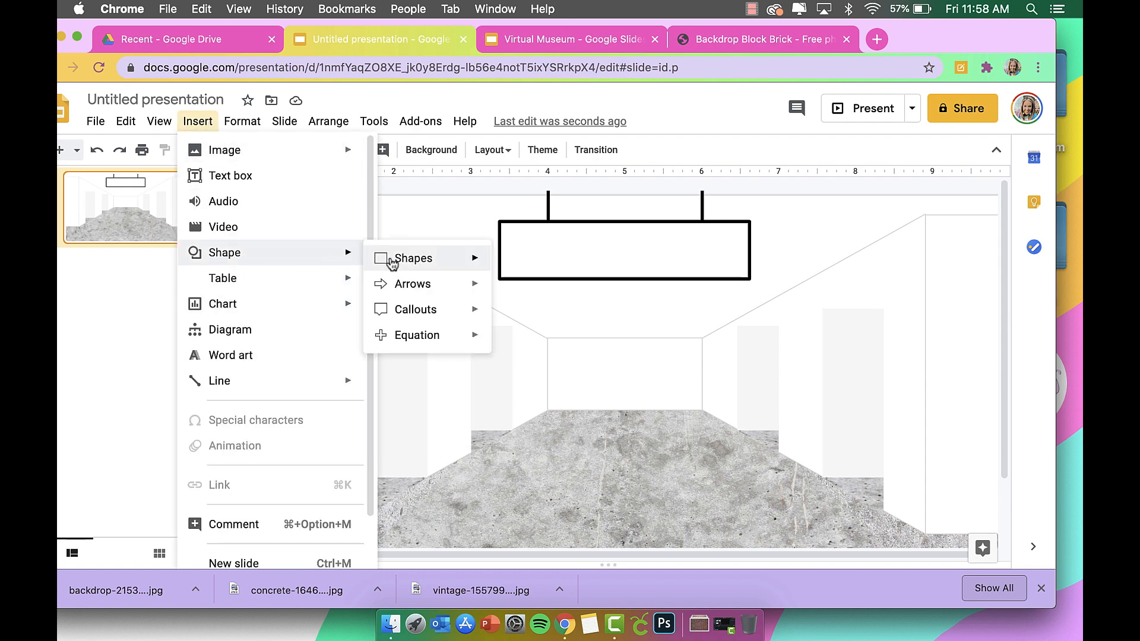
mouse_move(372, 263)
left_click(497, 264)
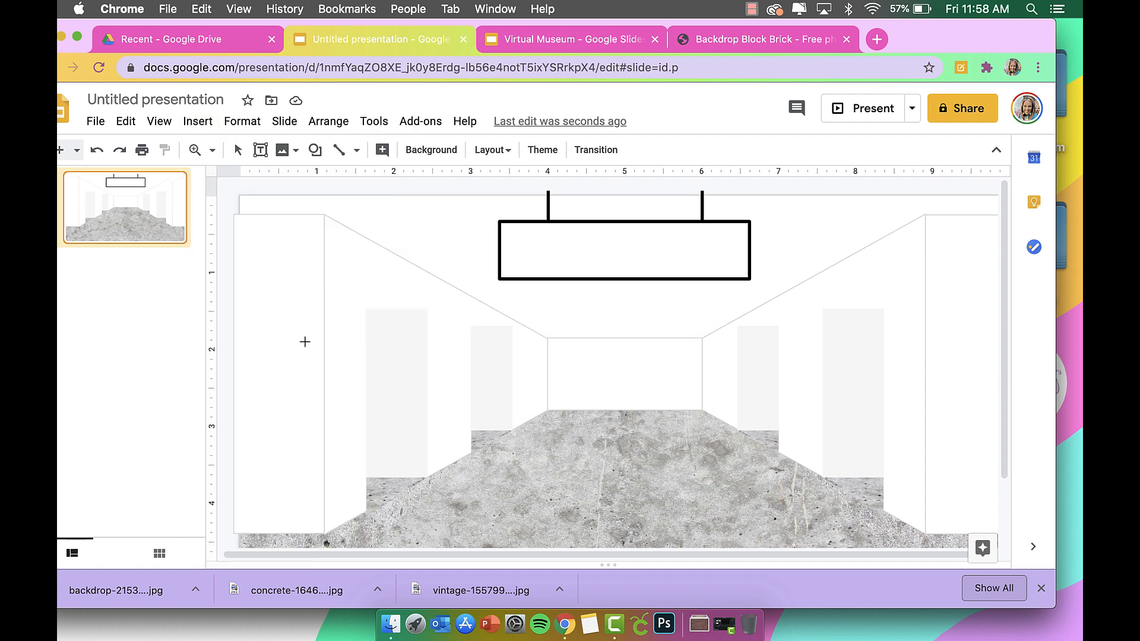
left_click_drag(251, 299, 313, 483)
left_click(383, 150)
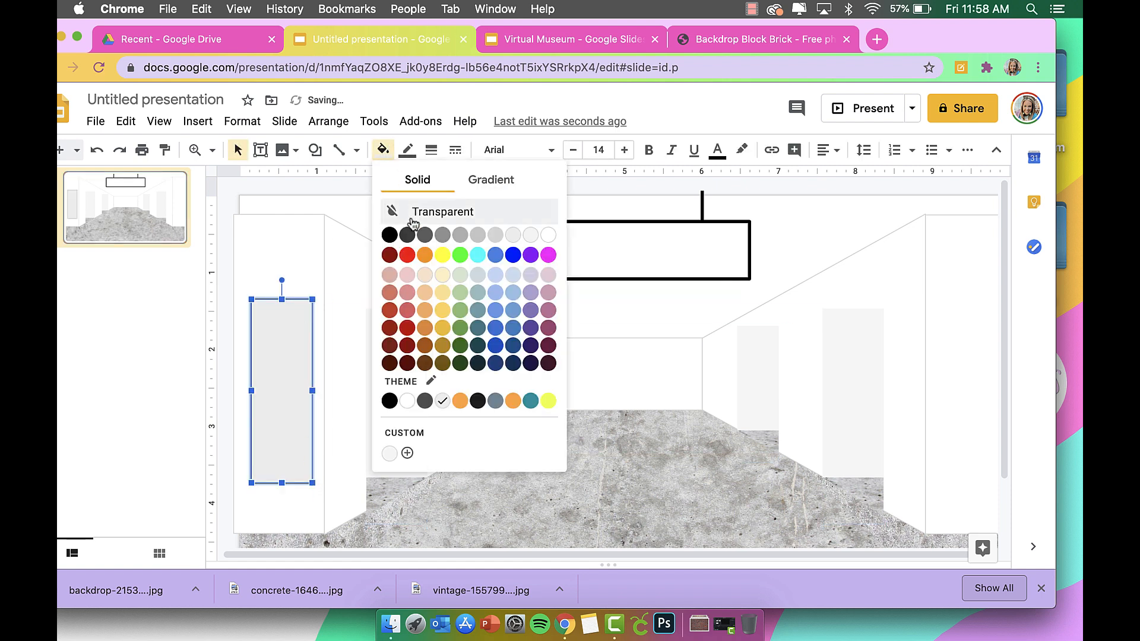
left_click(389, 235)
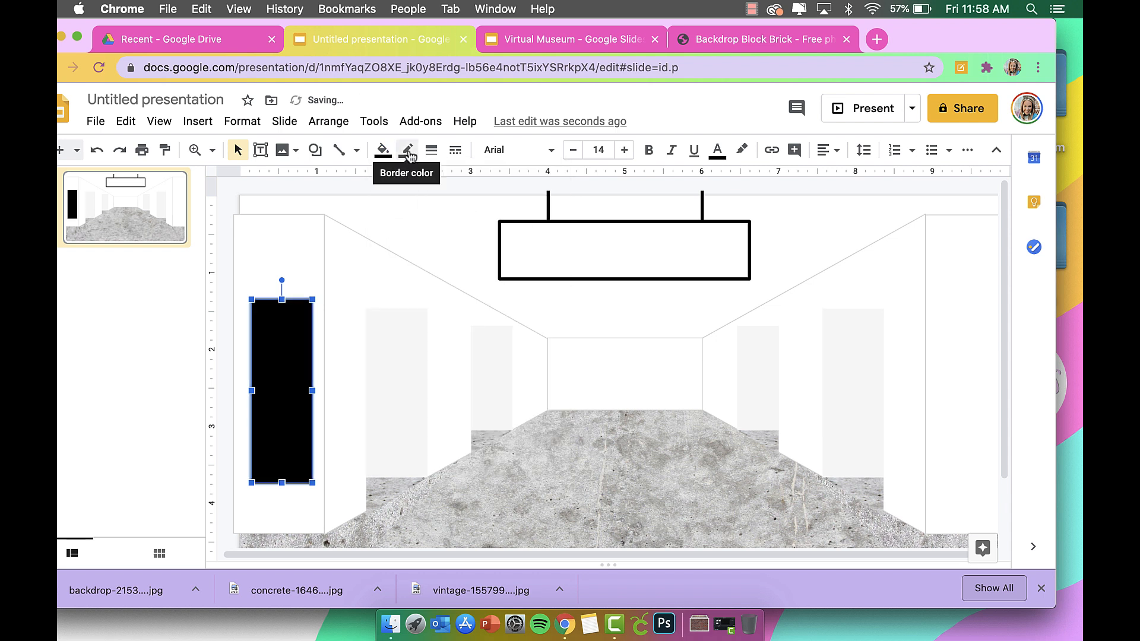
Step: Give the black rectangle a 4 px grey border, consulting the rules board in the Virtual Museum presentation
left_click(540, 38)
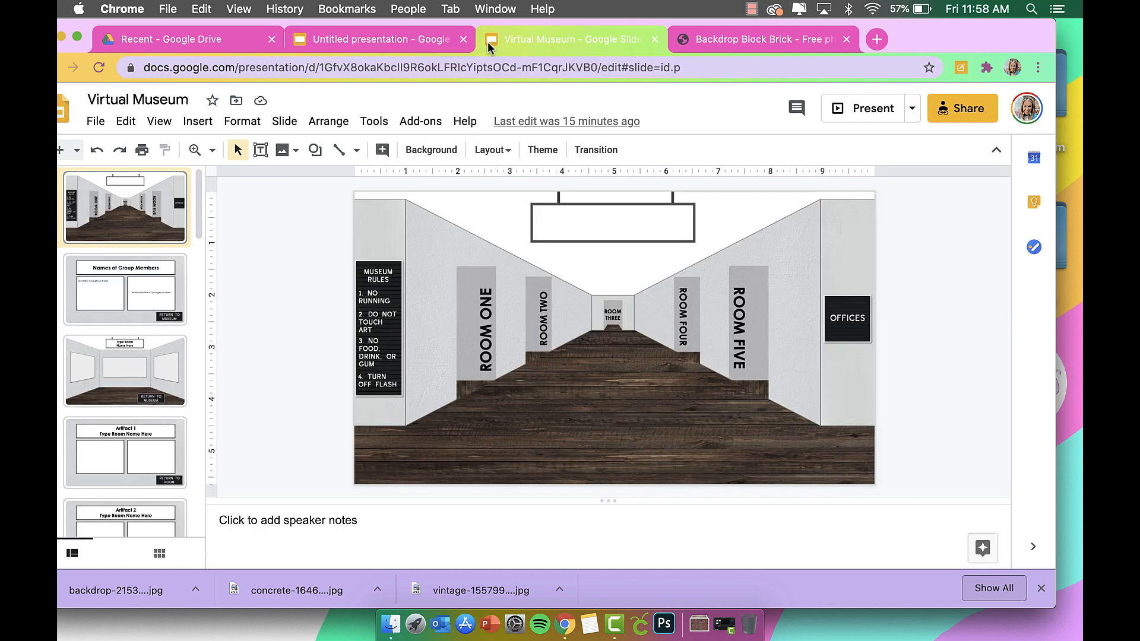
left_click(394, 40)
left_click(407, 154)
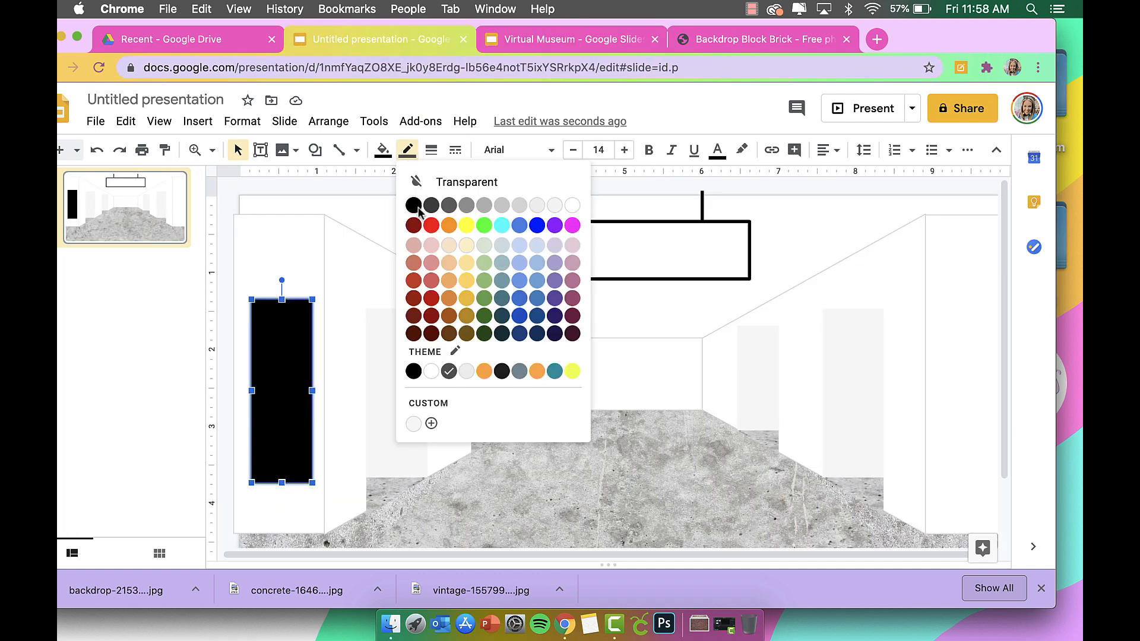
left_click(564, 208)
left_click(435, 153)
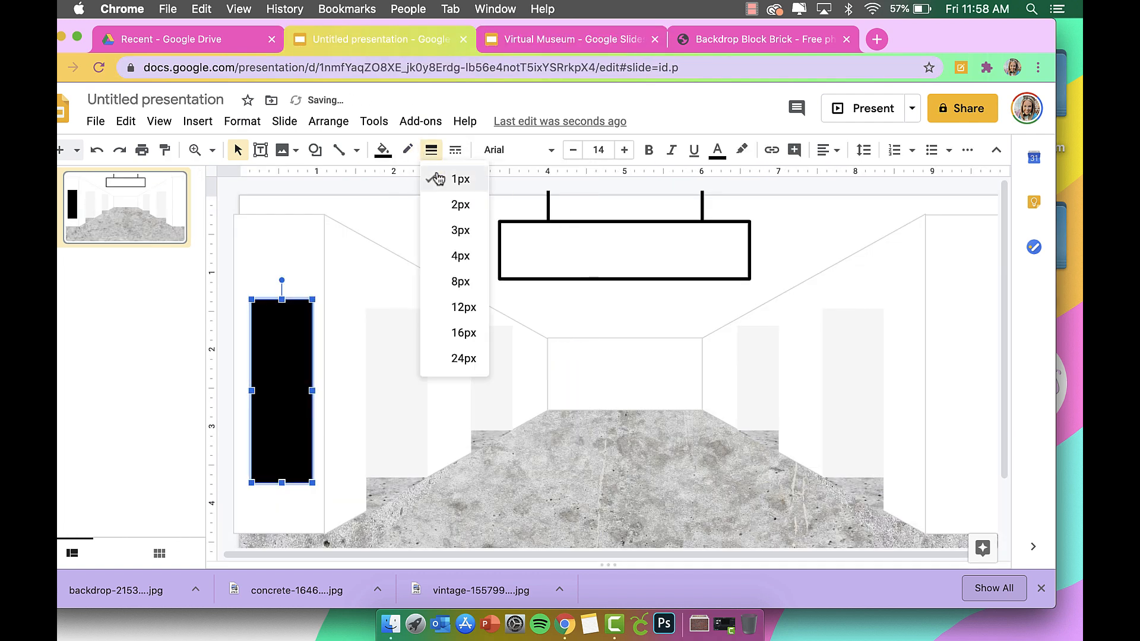
left_click(460, 253)
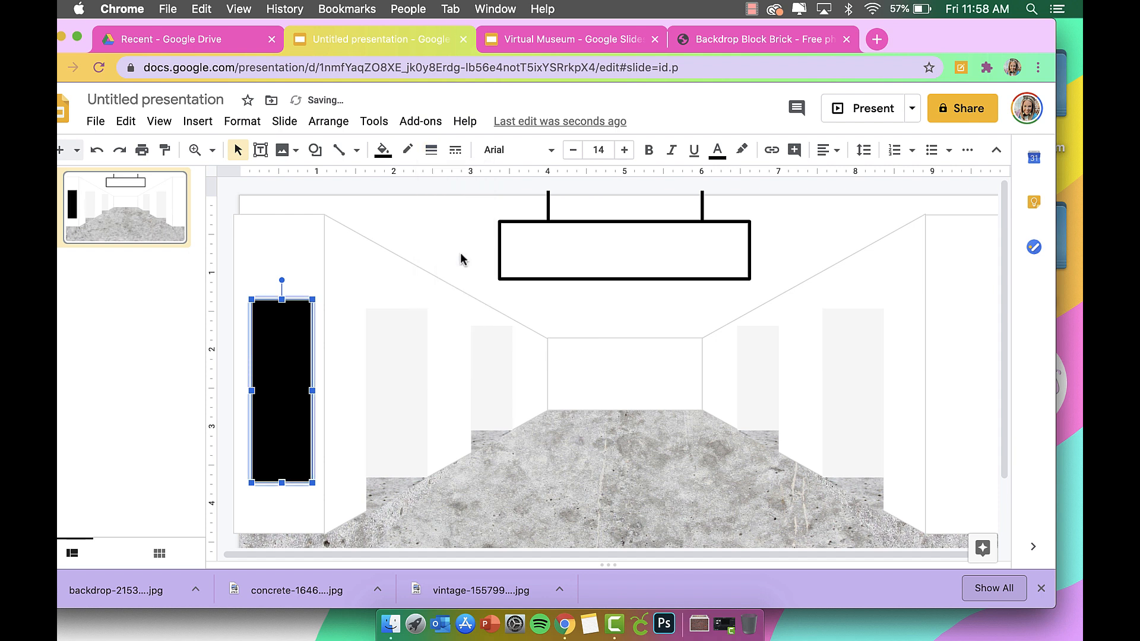
left_click(417, 154)
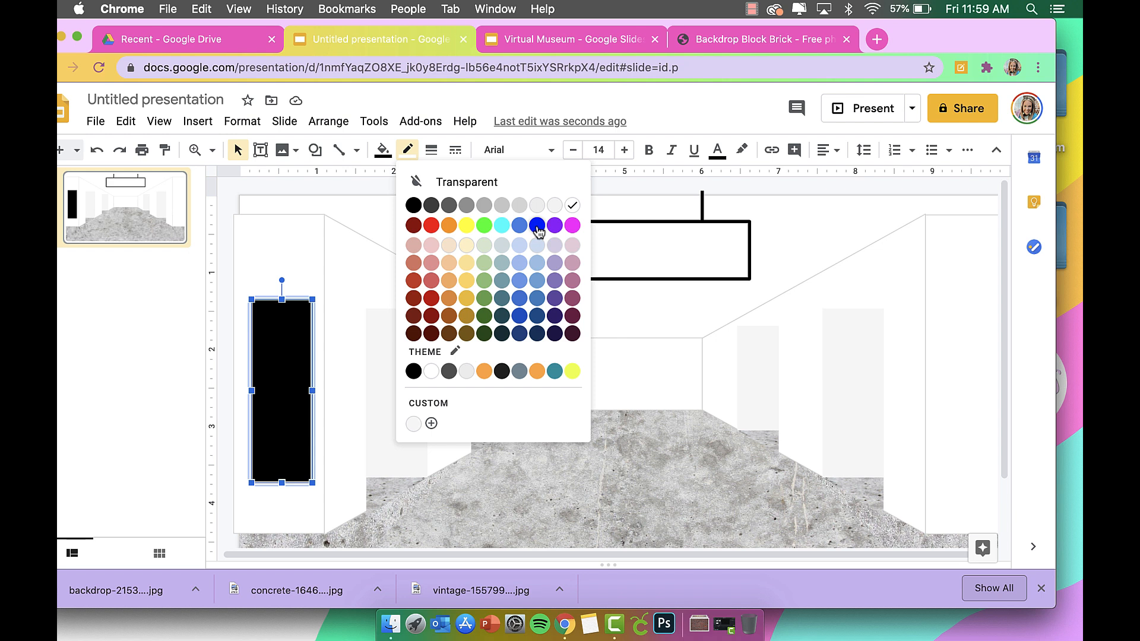
left_click(484, 206)
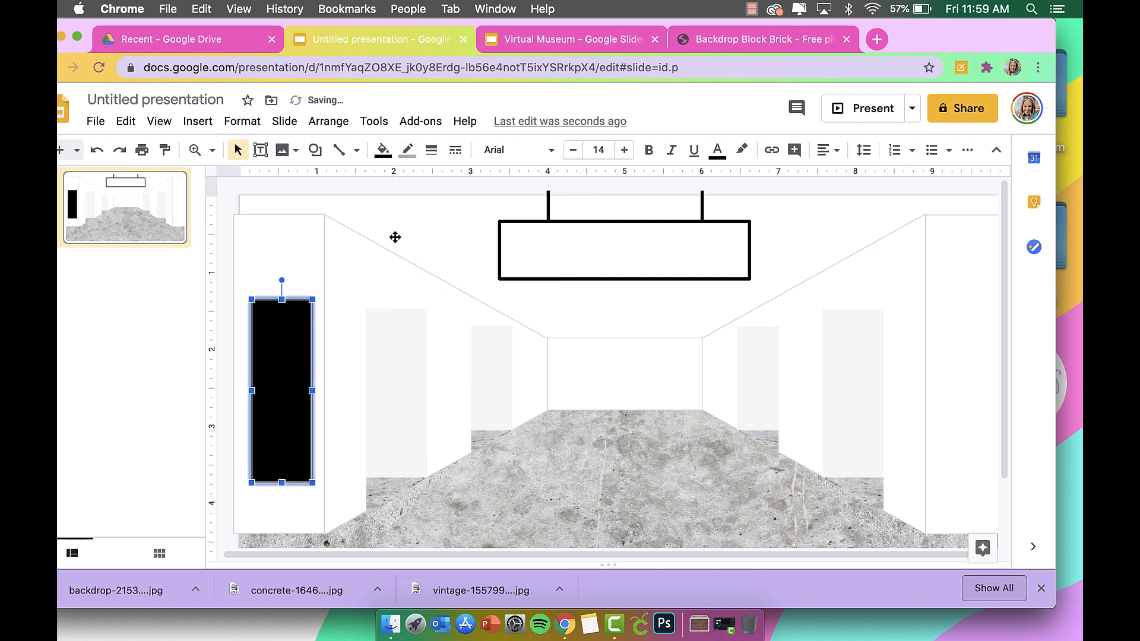
left_click(338, 182)
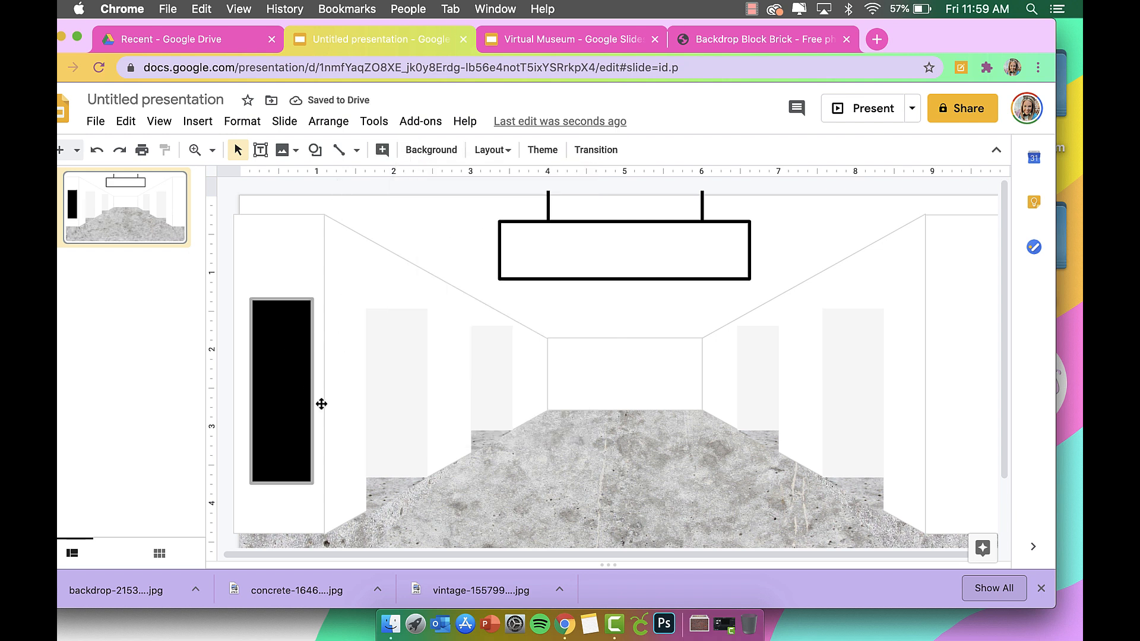
Step: Draw a thin horizontal line across the black board near its upper edge
left_click(198, 152)
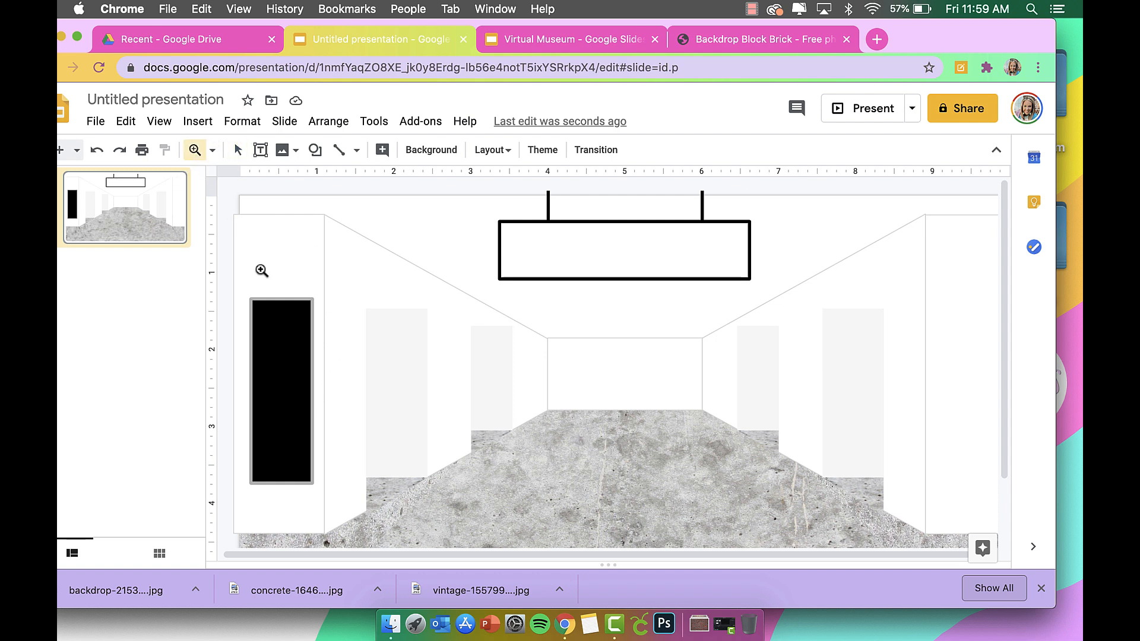
left_click(286, 332)
scroll(287, 332, "down", 3)
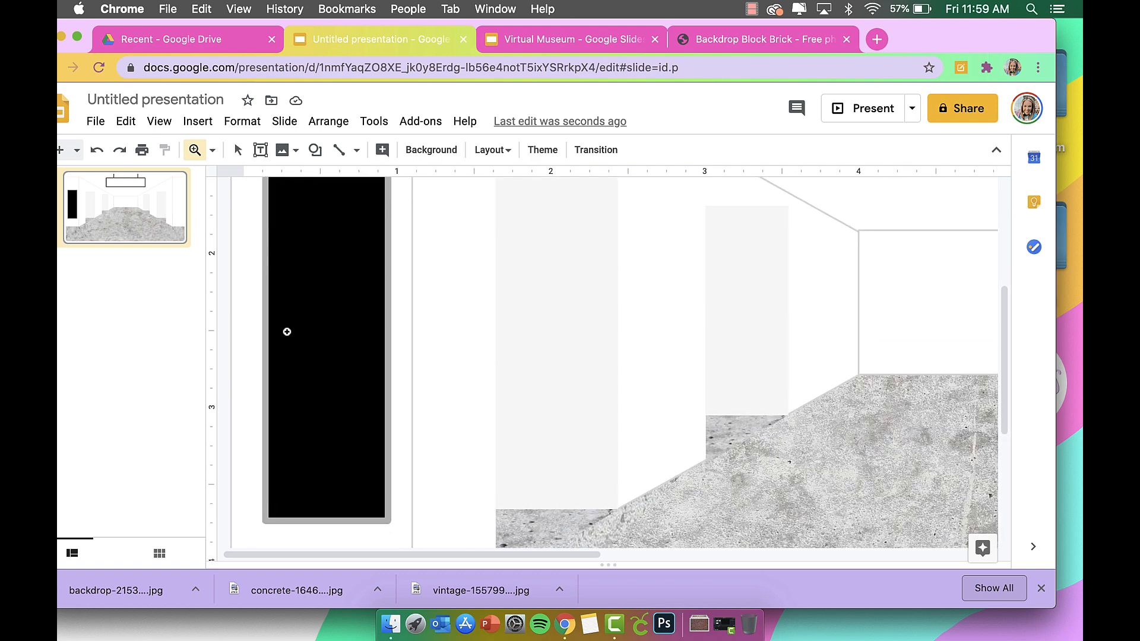
left_click(238, 152)
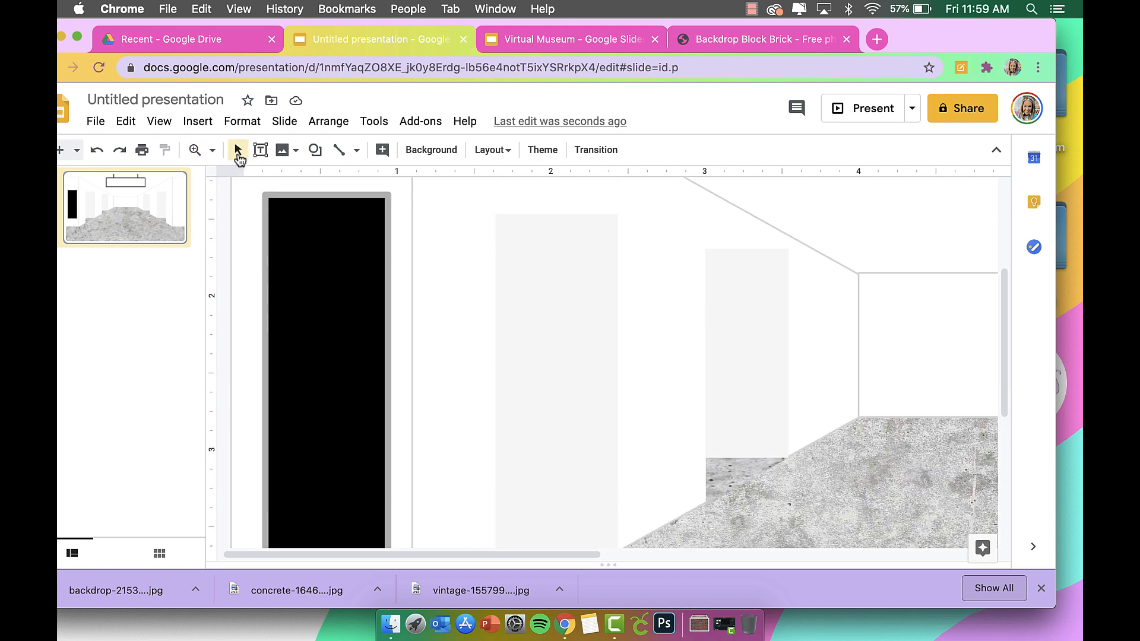
left_click(339, 150)
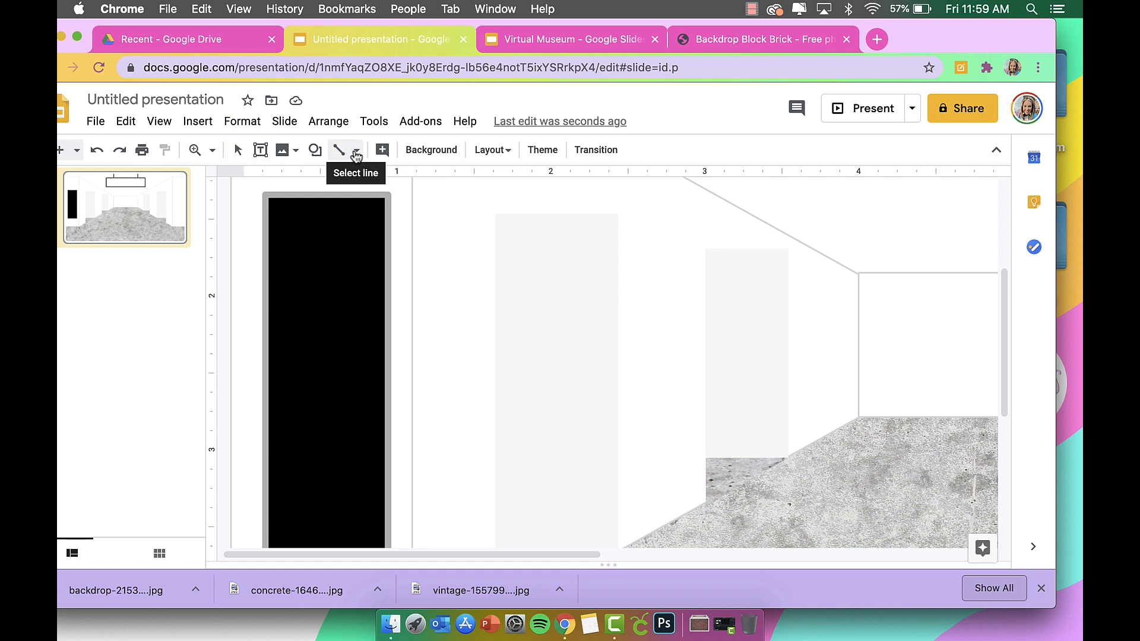
left_click(356, 153)
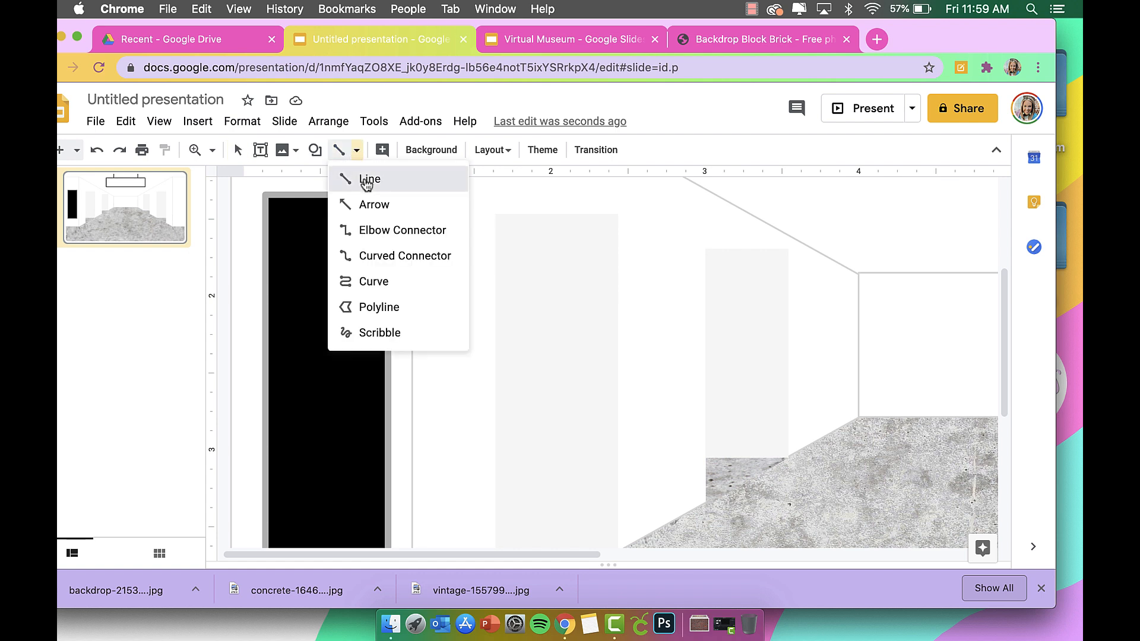
left_click(364, 179)
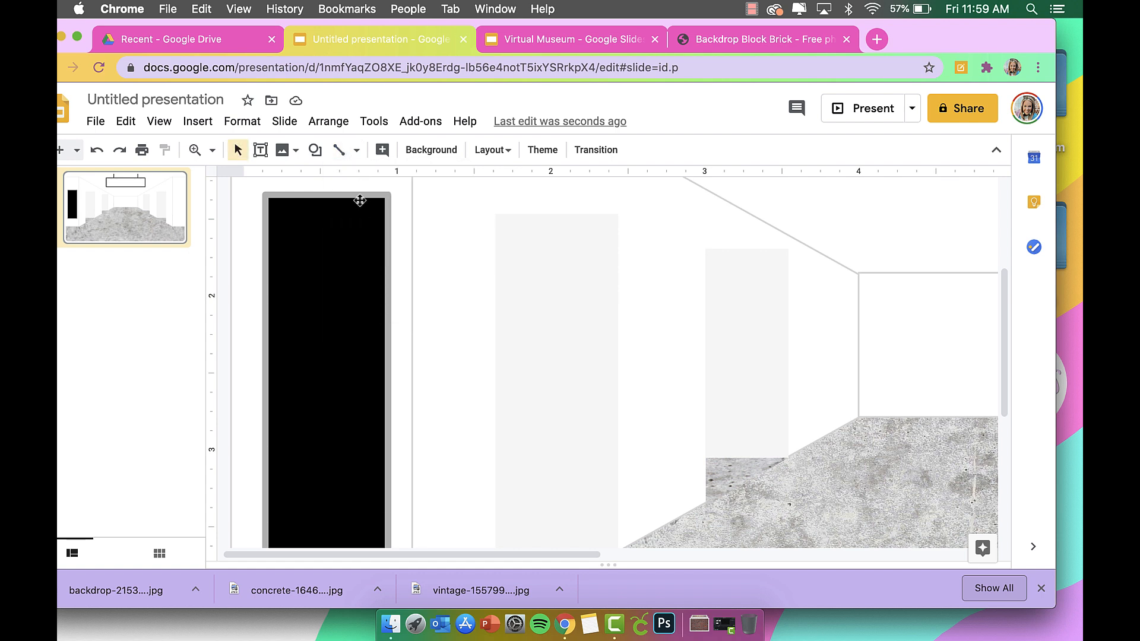
left_click(356, 151)
left_click(366, 178)
left_click_drag(265, 218, 389, 217)
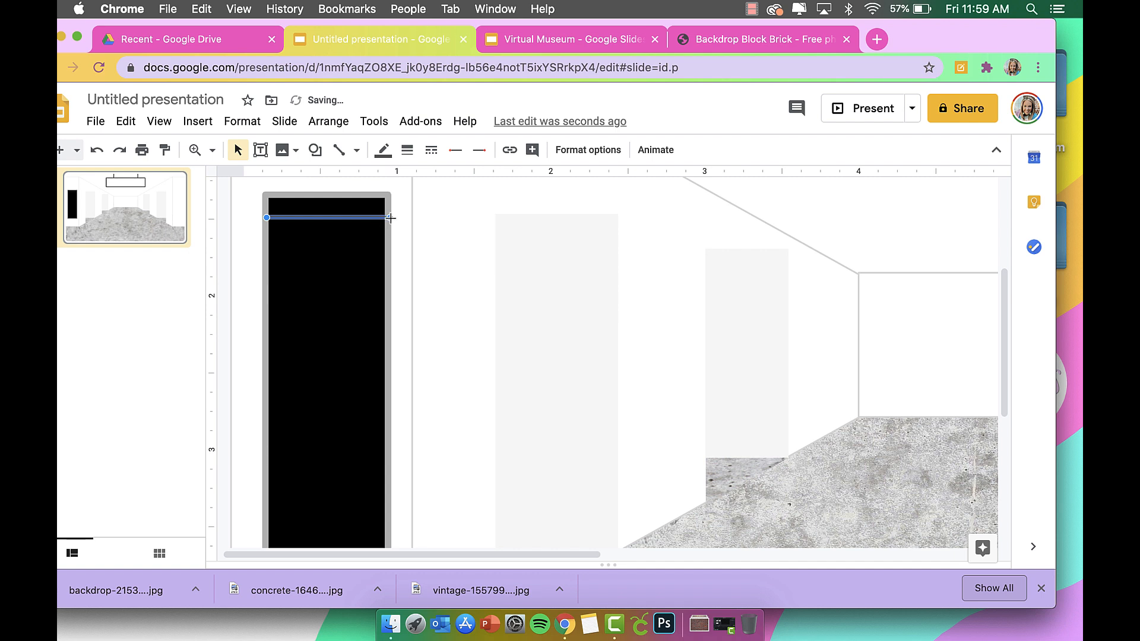
left_click(385, 218)
left_click(389, 219)
left_click(447, 263)
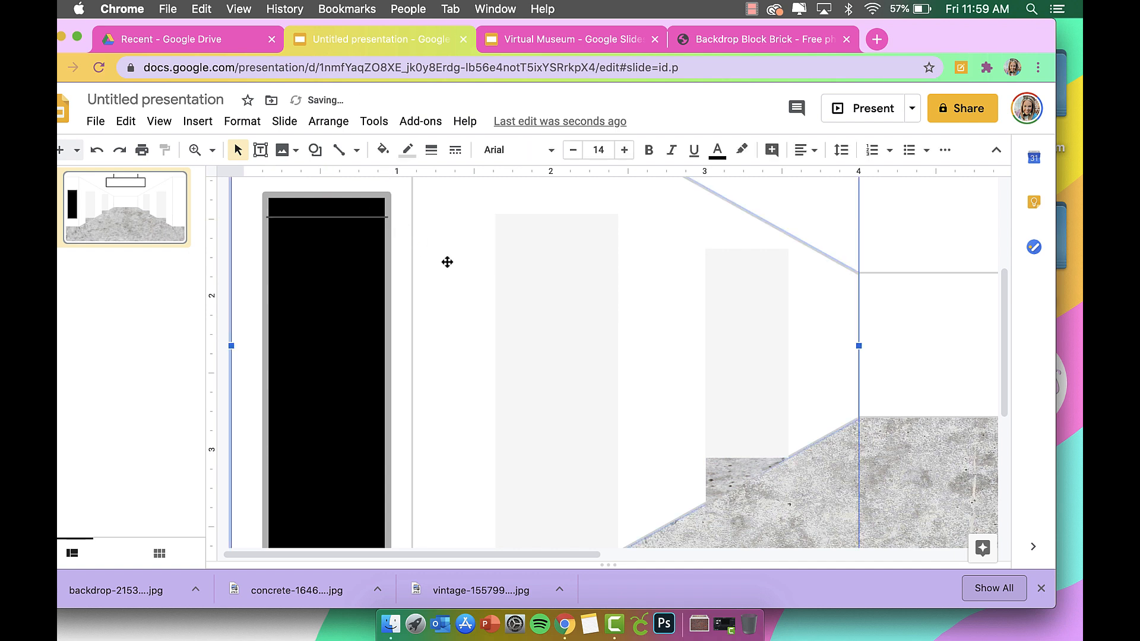
Step: Shorten both ends of the line so that it stays inside the board's grey border
left_click(350, 218)
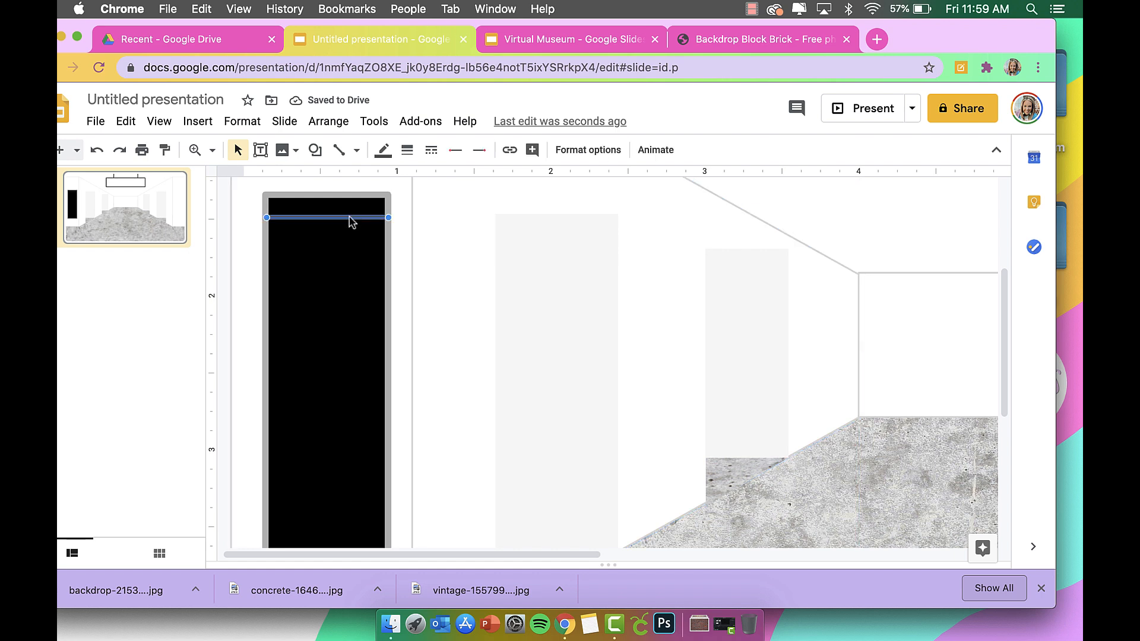
left_click_drag(387, 218, 386, 216)
key("super+z")
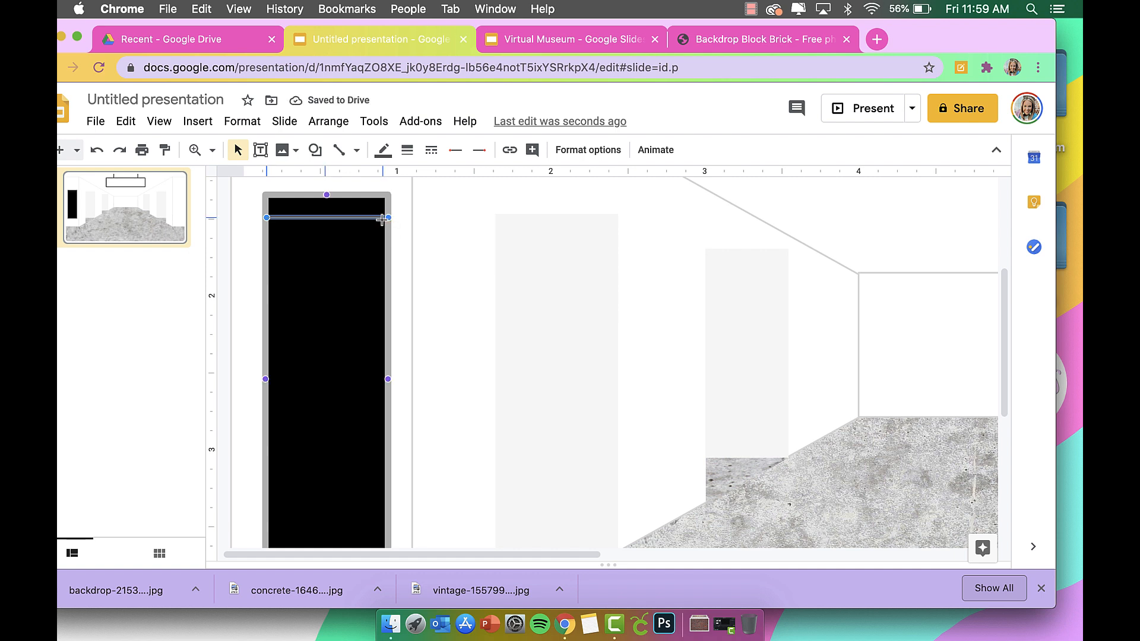
left_click(403, 229)
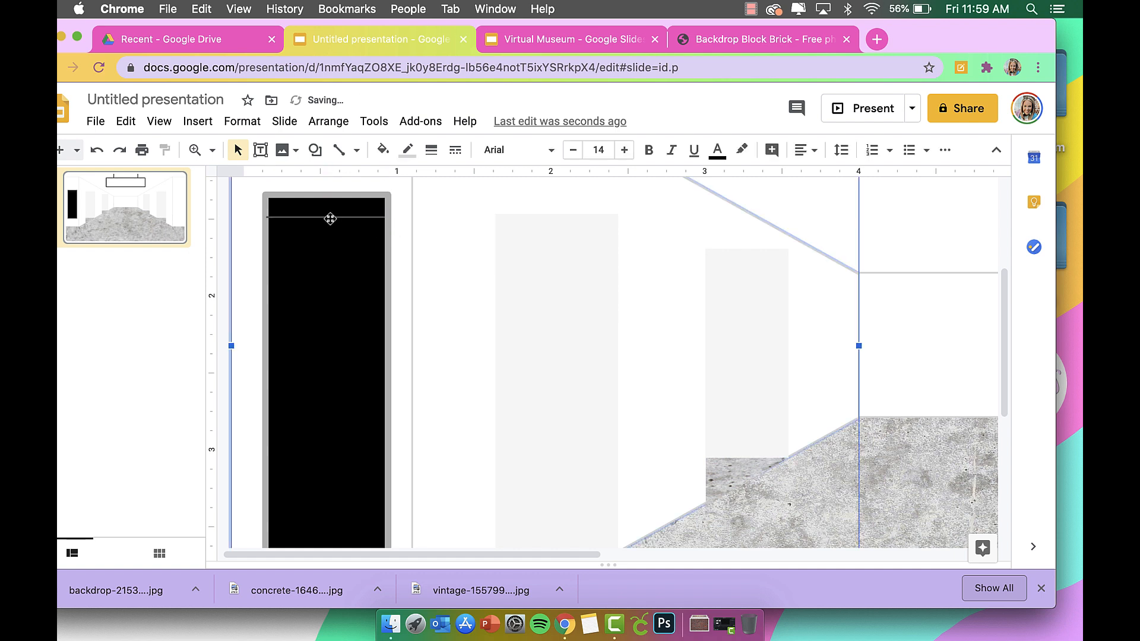
left_click(279, 217)
left_click_drag(269, 218, 272, 218)
left_click(245, 226)
Step: Extend the line's left end to meet the inner edge of the board's grey border
left_click(212, 149)
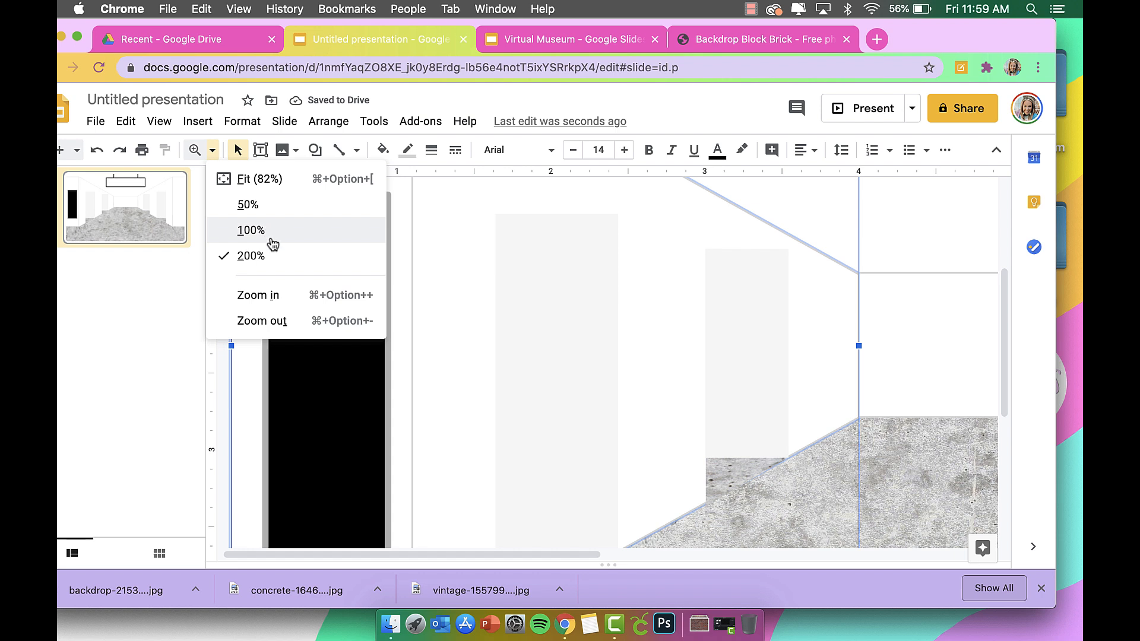
left_click(195, 149)
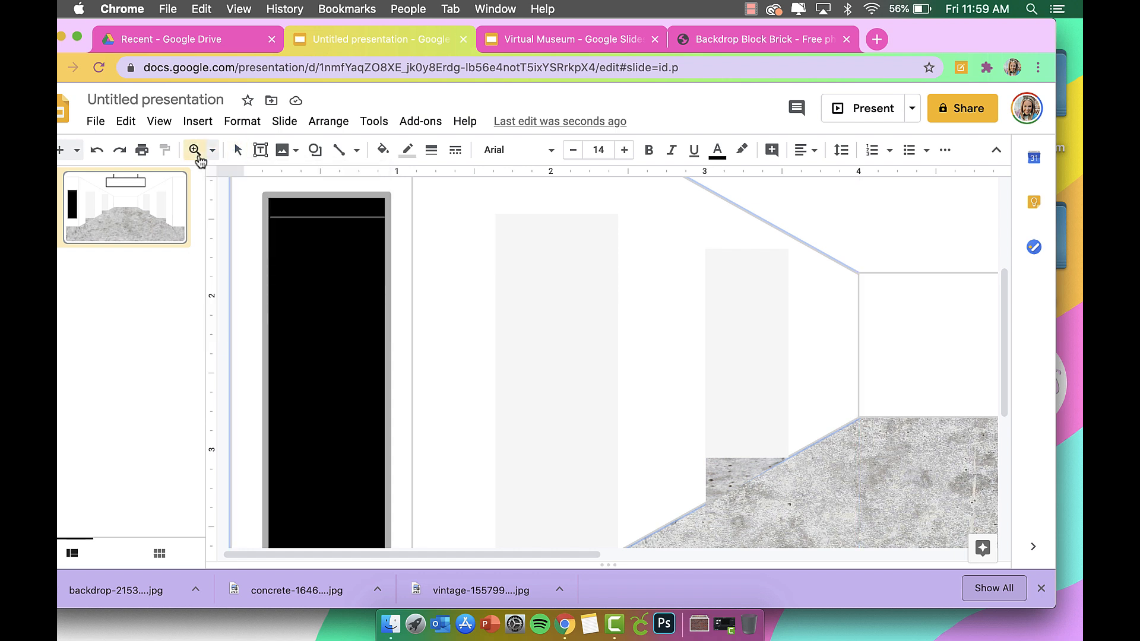
left_click(280, 216)
left_click(276, 216)
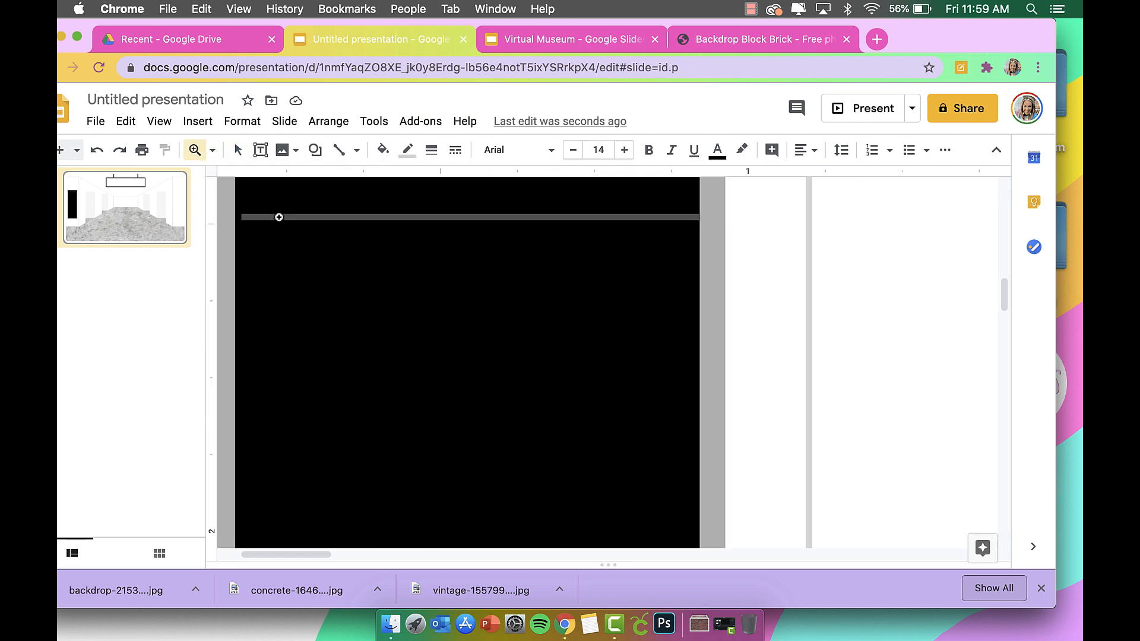
left_click(238, 150)
left_click(243, 218)
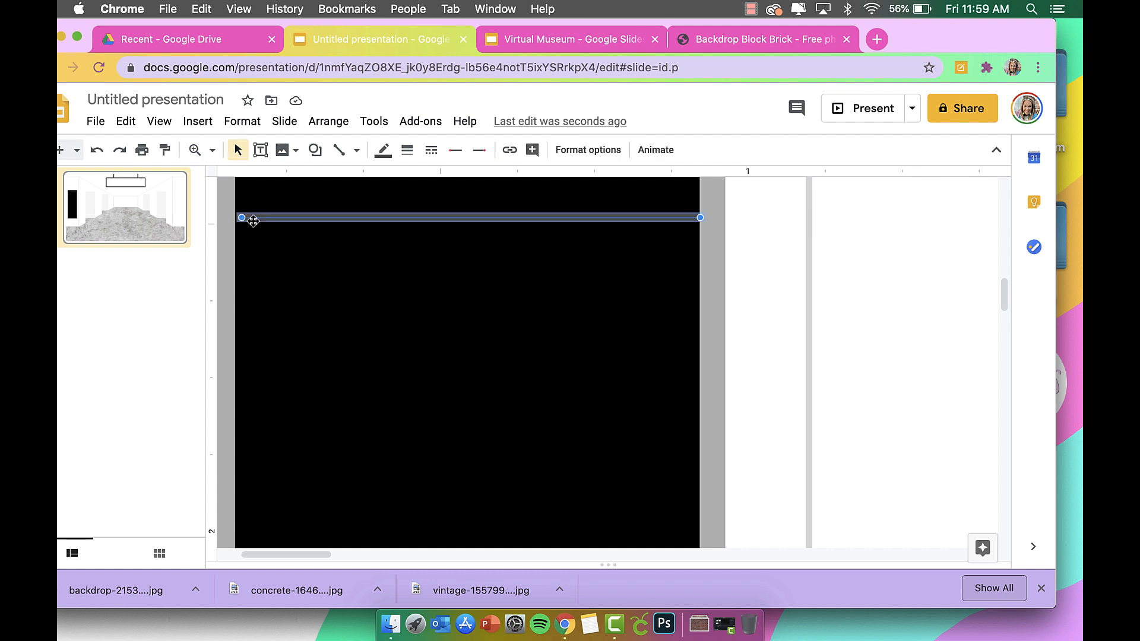
left_click_drag(242, 218, 237, 219)
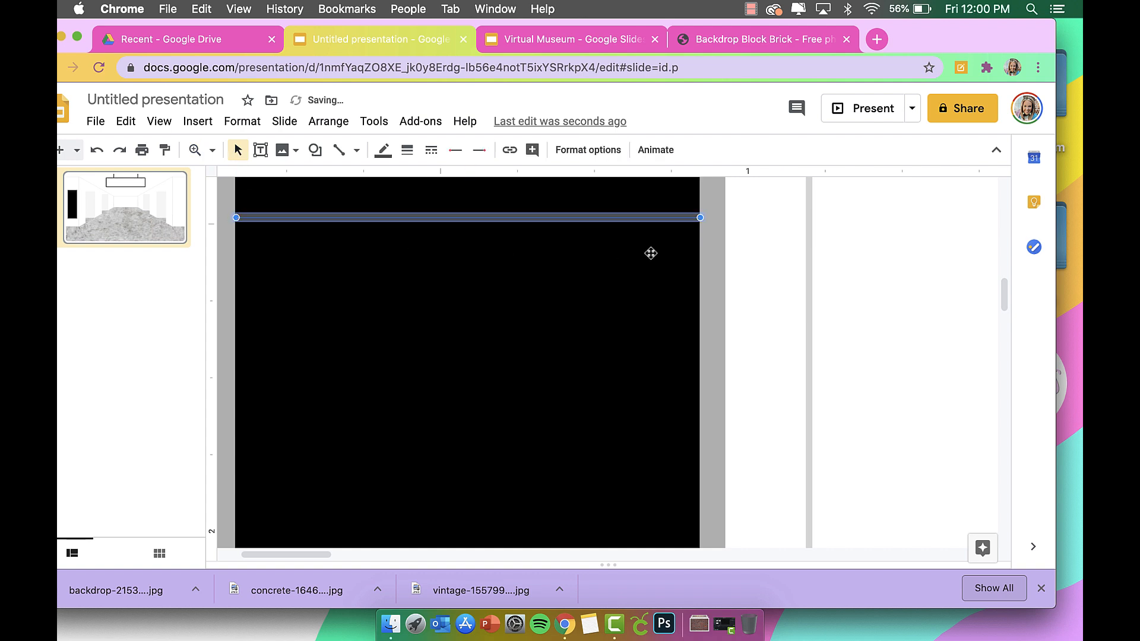
left_click(737, 228)
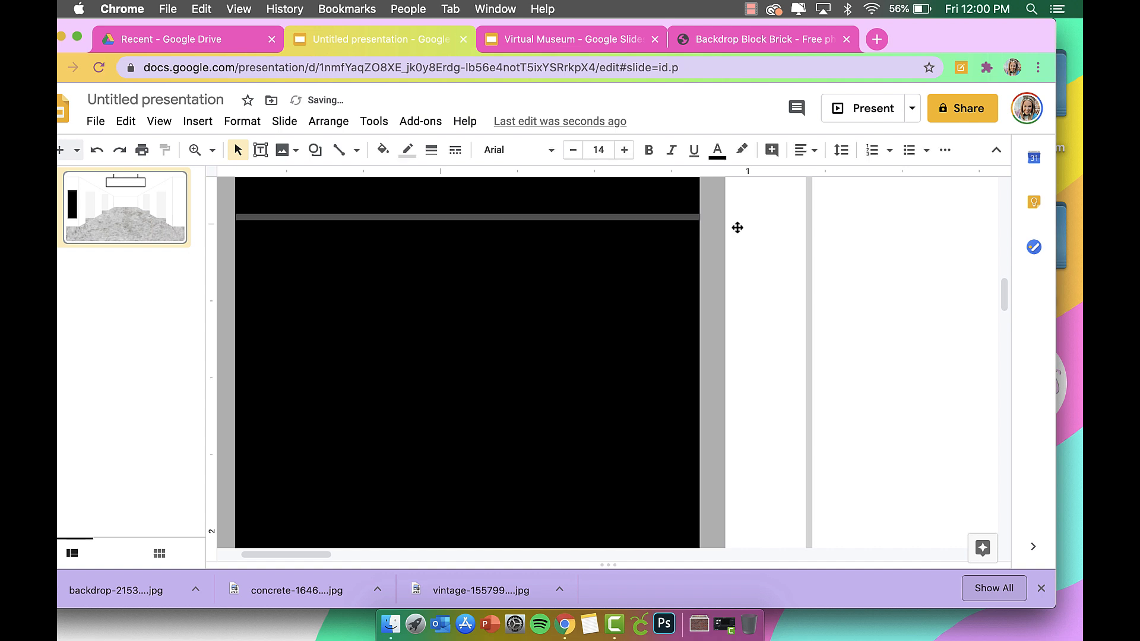
Step: Fine-tune the line's right end to meet the inner edge of the grey border
left_click(700, 219)
left_click_drag(702, 218, 701, 219)
left_click(708, 229)
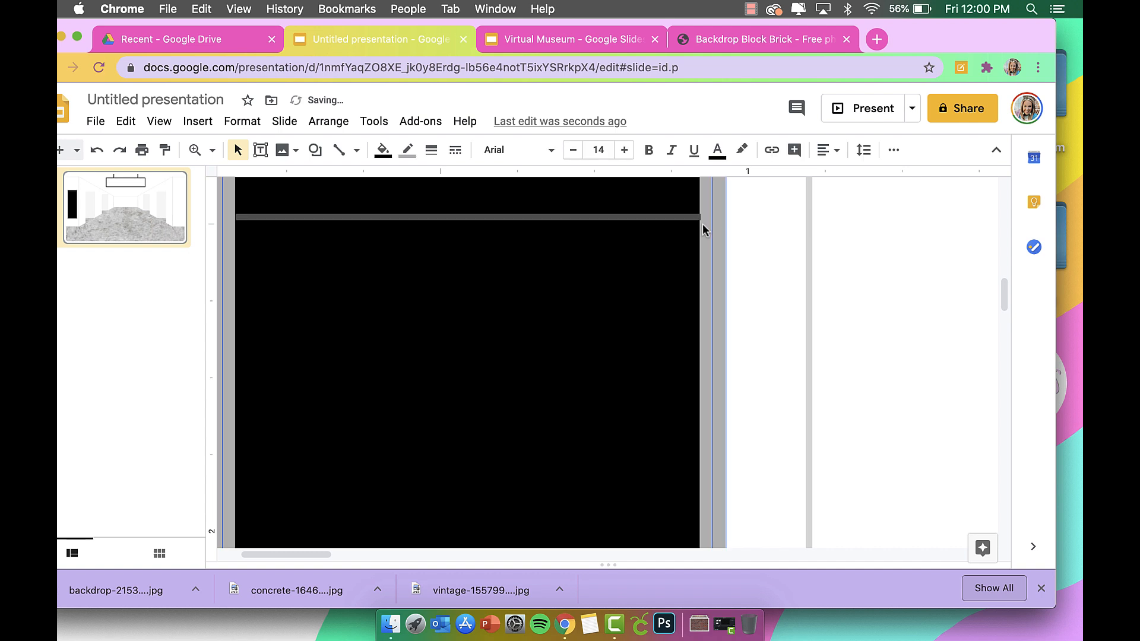
left_click(698, 218)
left_click_drag(702, 219, 703, 219)
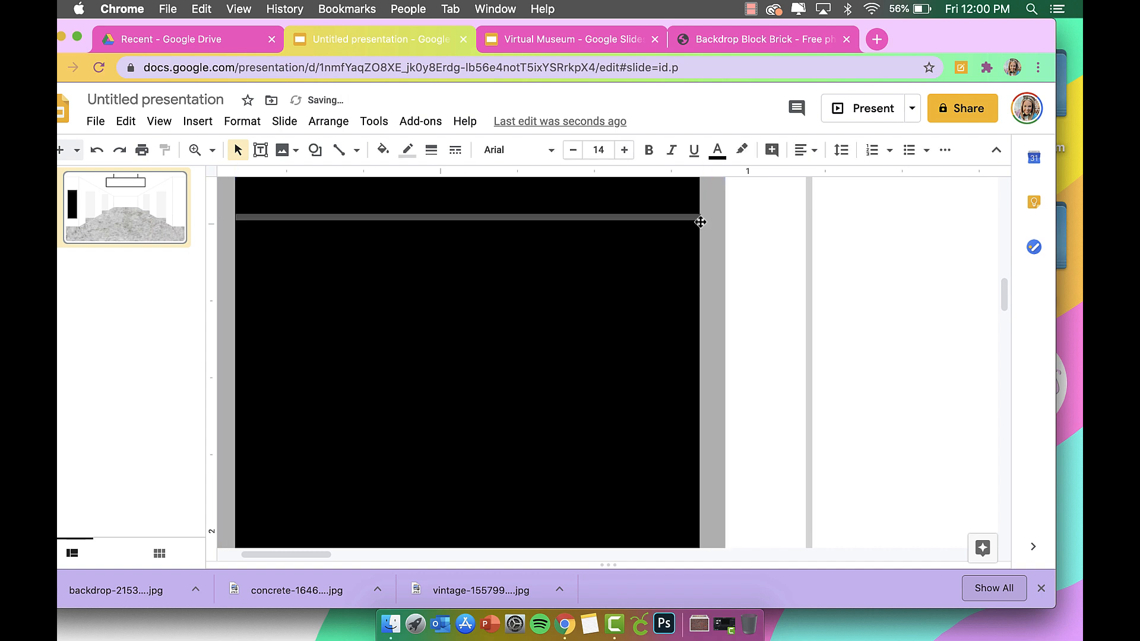
left_click(692, 220)
left_click_drag(692, 220, 640, 220)
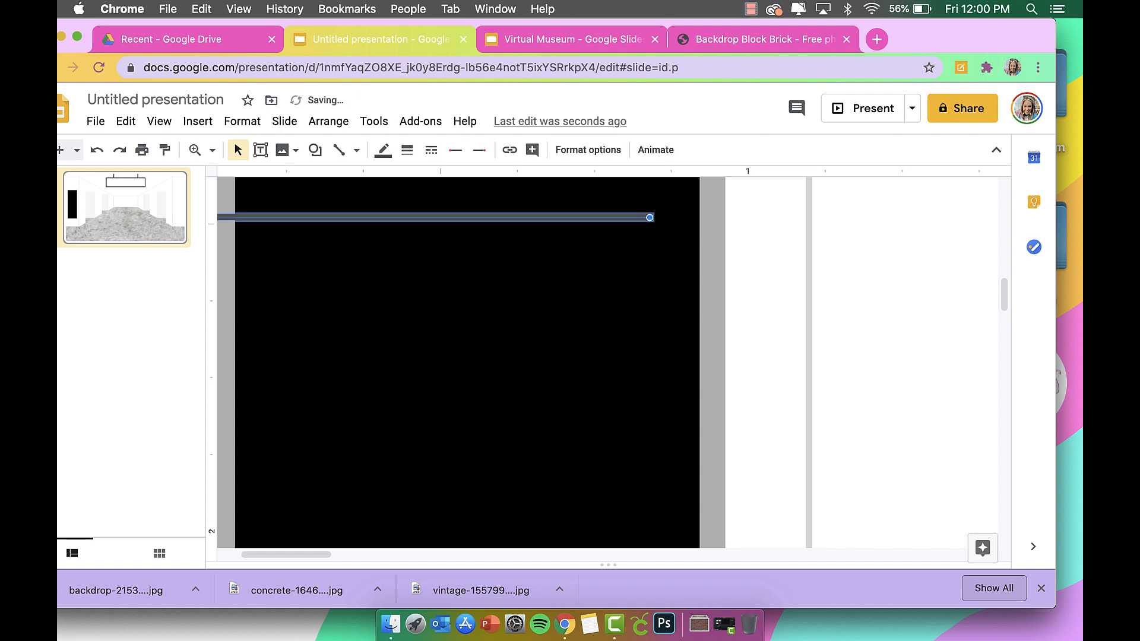
key("super+z")
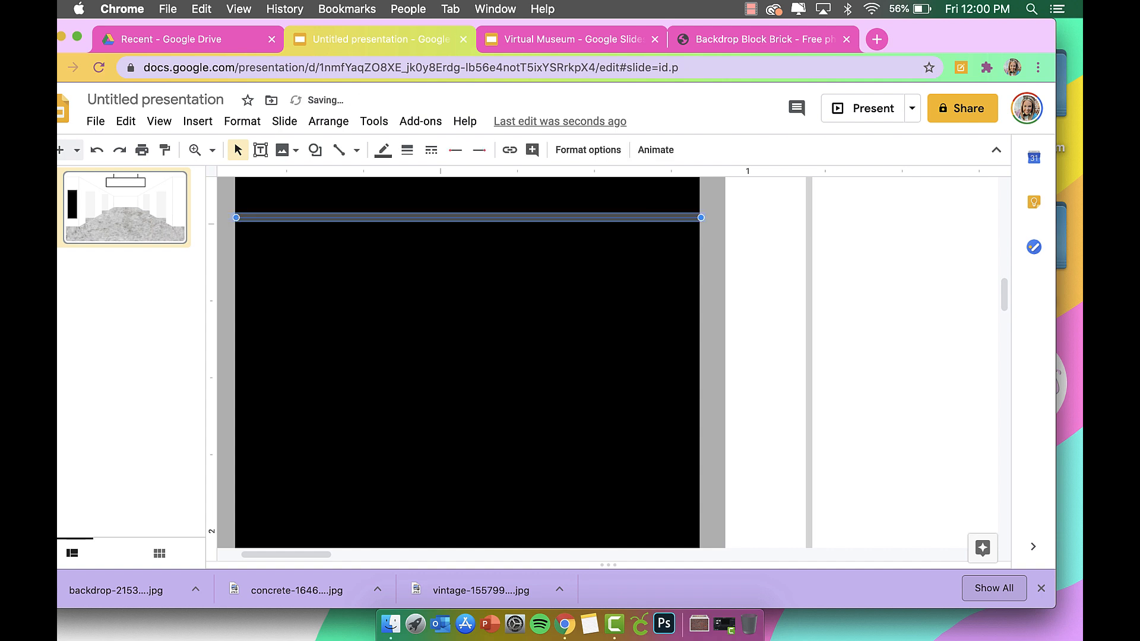
left_click(758, 253)
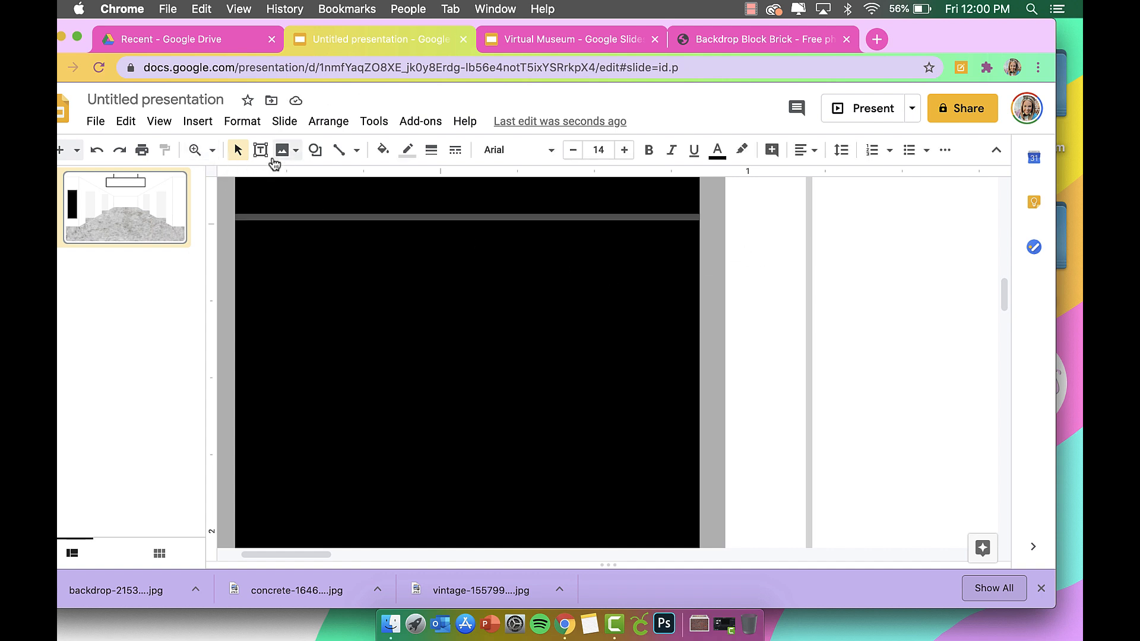
Step: Fill the letter board on the left wall with the preset dark grey next to black
left_click(212, 153)
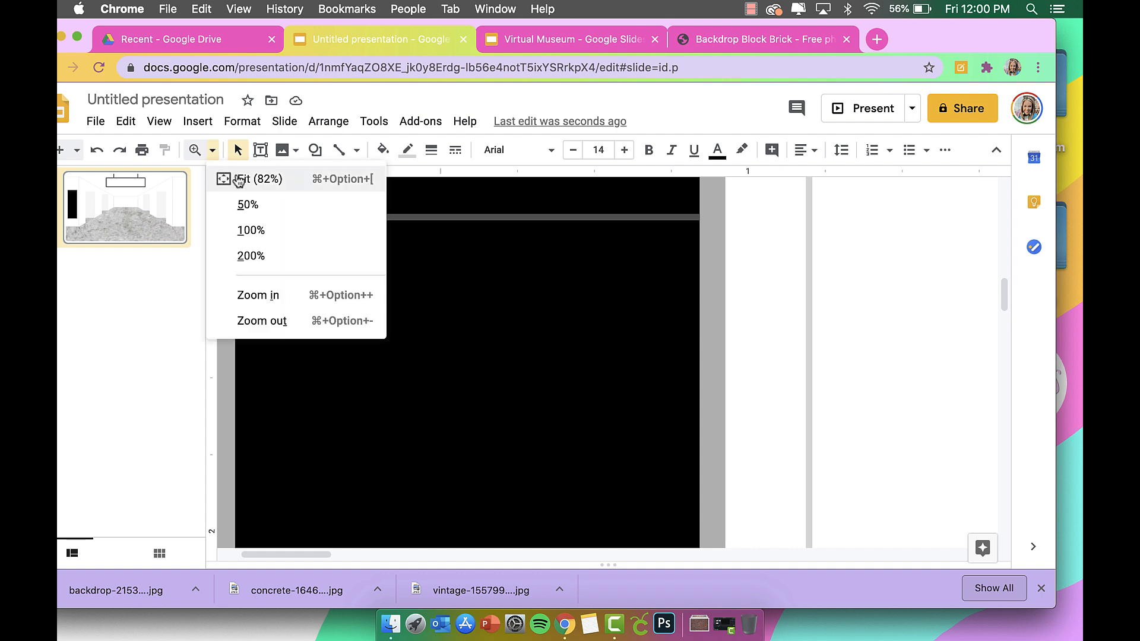
left_click(249, 208)
left_click(212, 151)
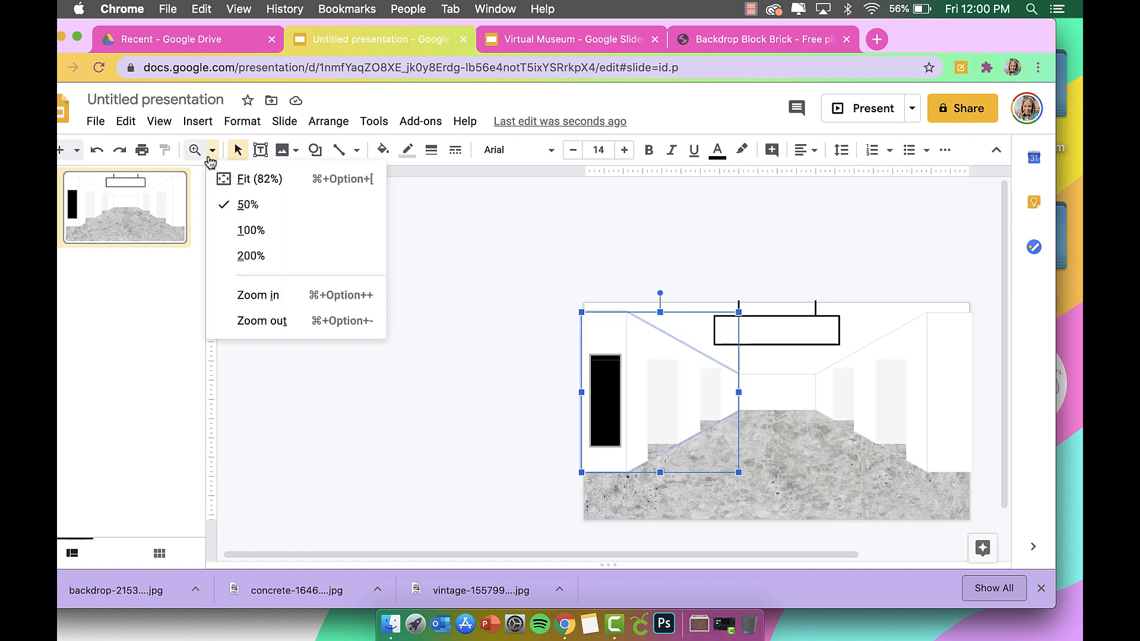
left_click(251, 230)
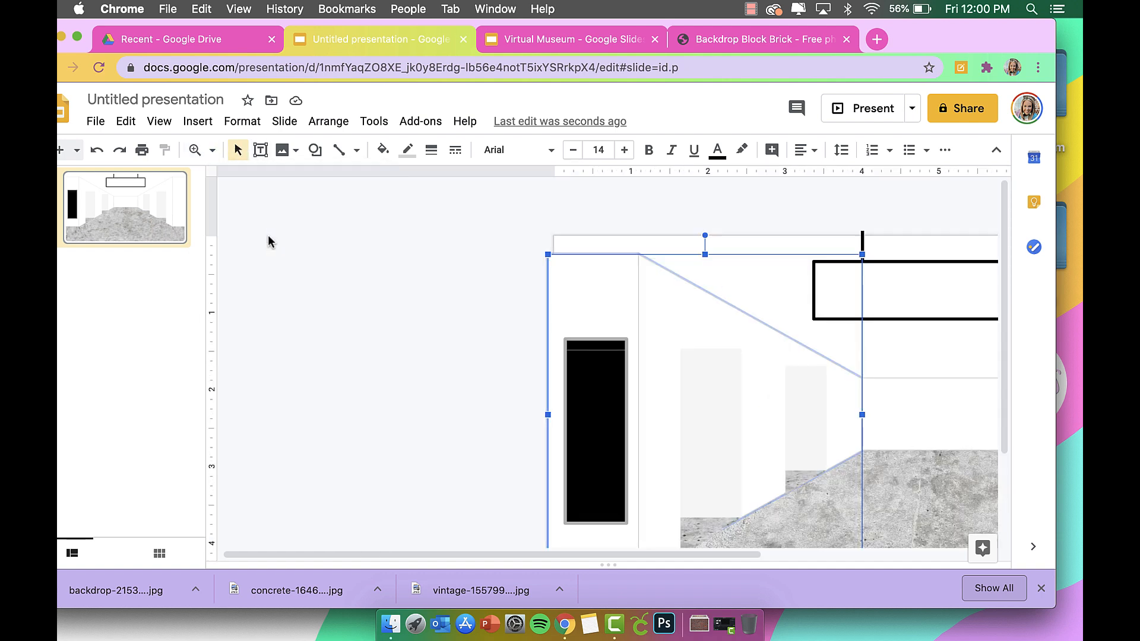
left_click(195, 149)
left_click(610, 387)
left_click(611, 387)
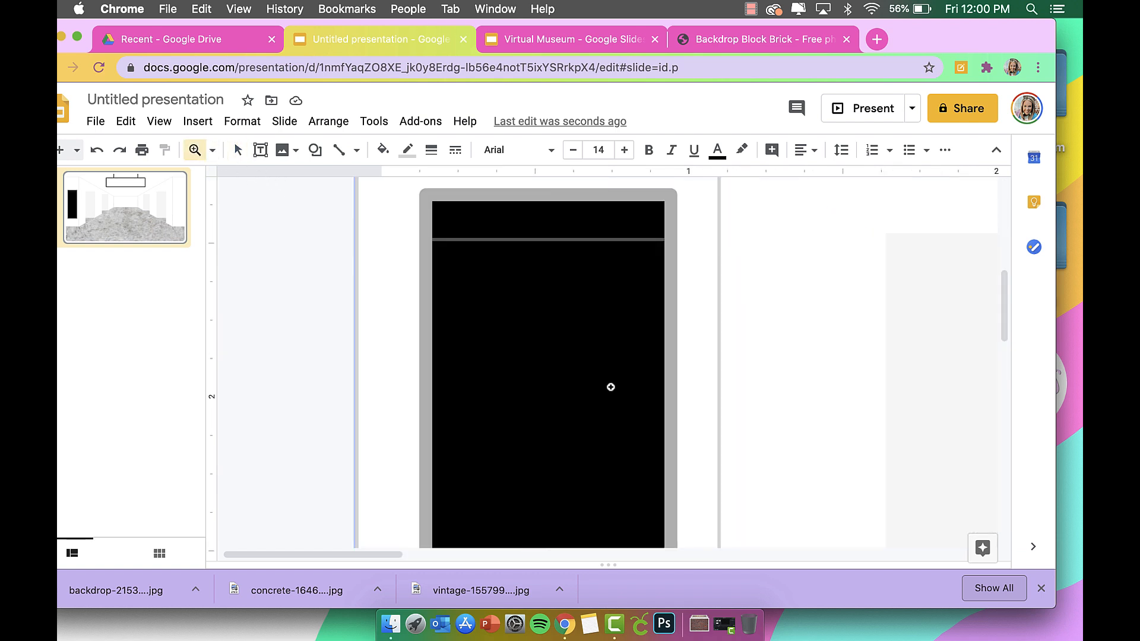
scroll(611, 387, "up", 1)
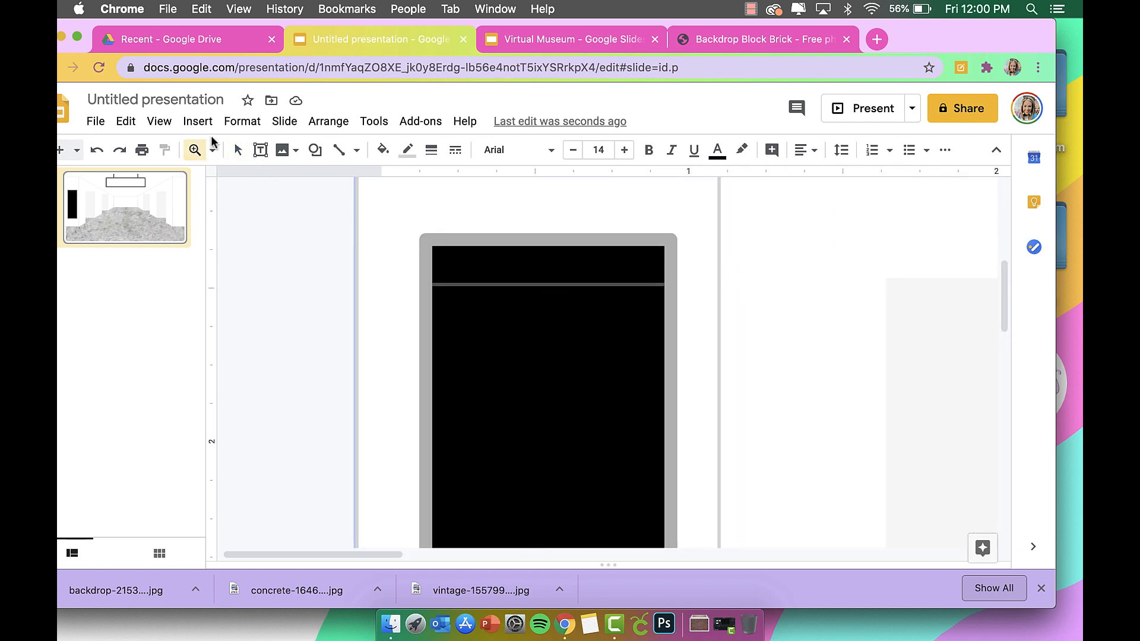
left_click(238, 149)
left_click(552, 271)
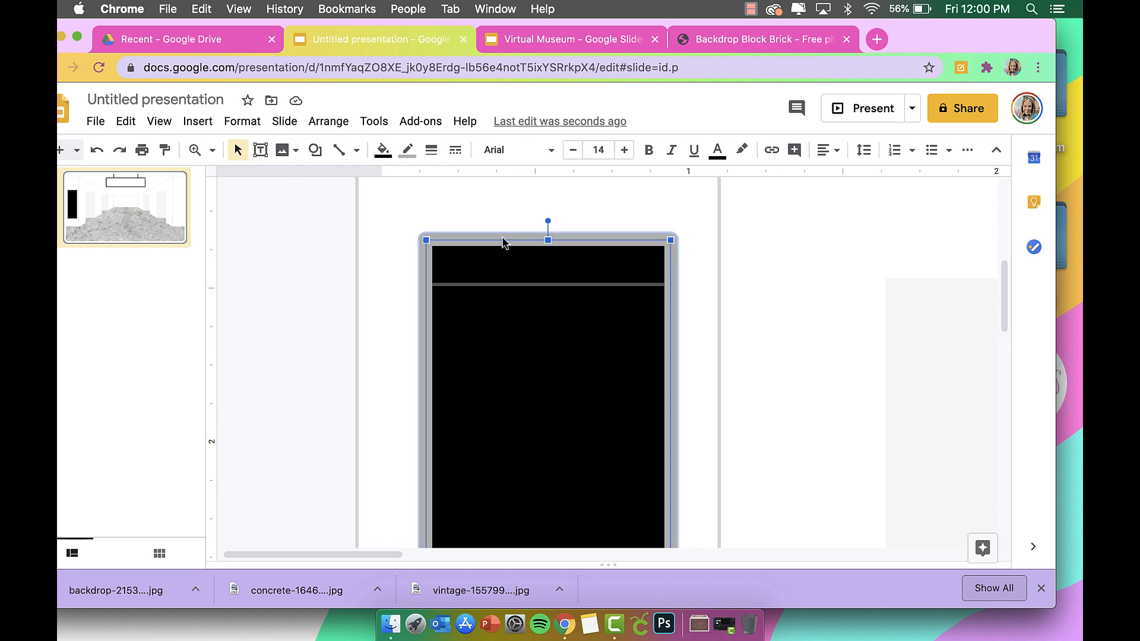
left_click(383, 150)
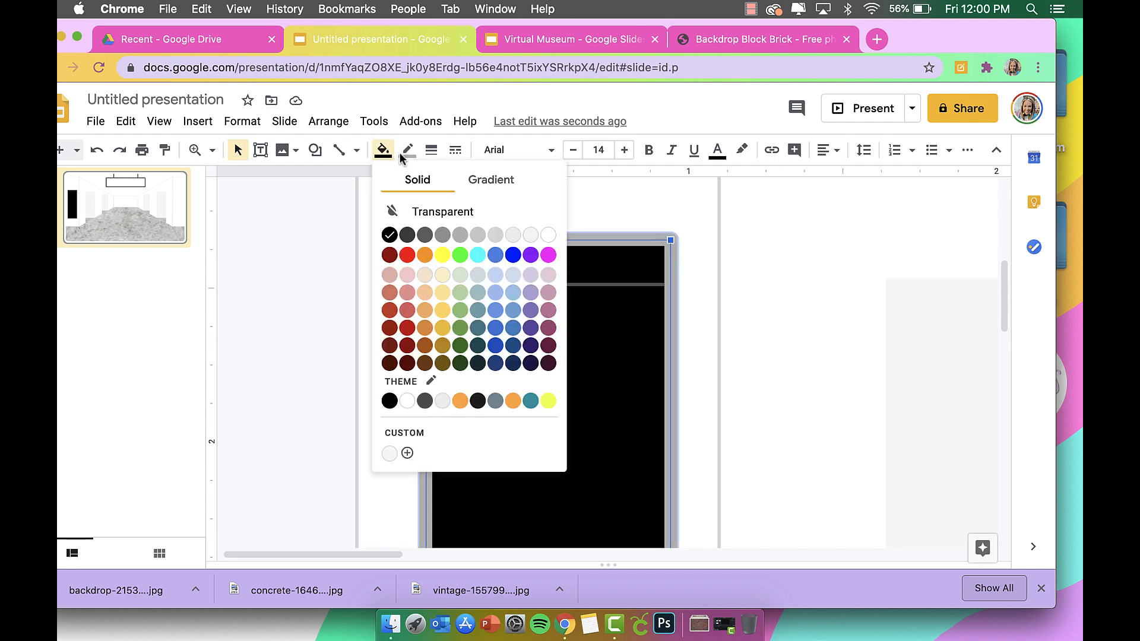
left_click(407, 236)
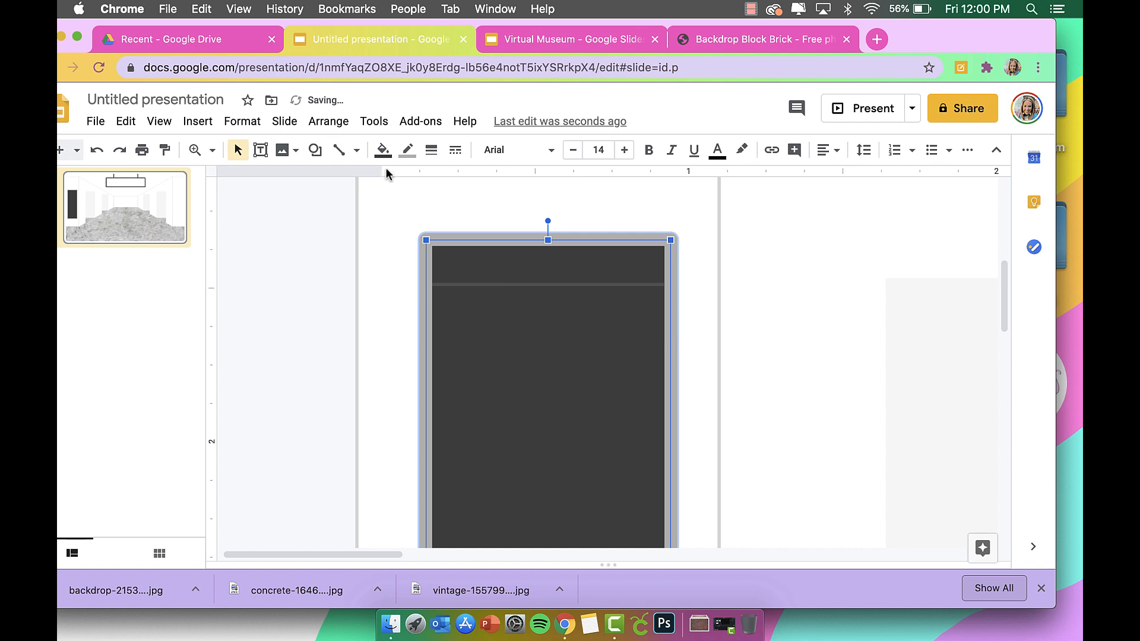
Step: Set the letter board's fill to the custom dark grey #2d2c2c
left_click(383, 150)
left_click(409, 450)
left_click_drag(471, 321, 465, 324)
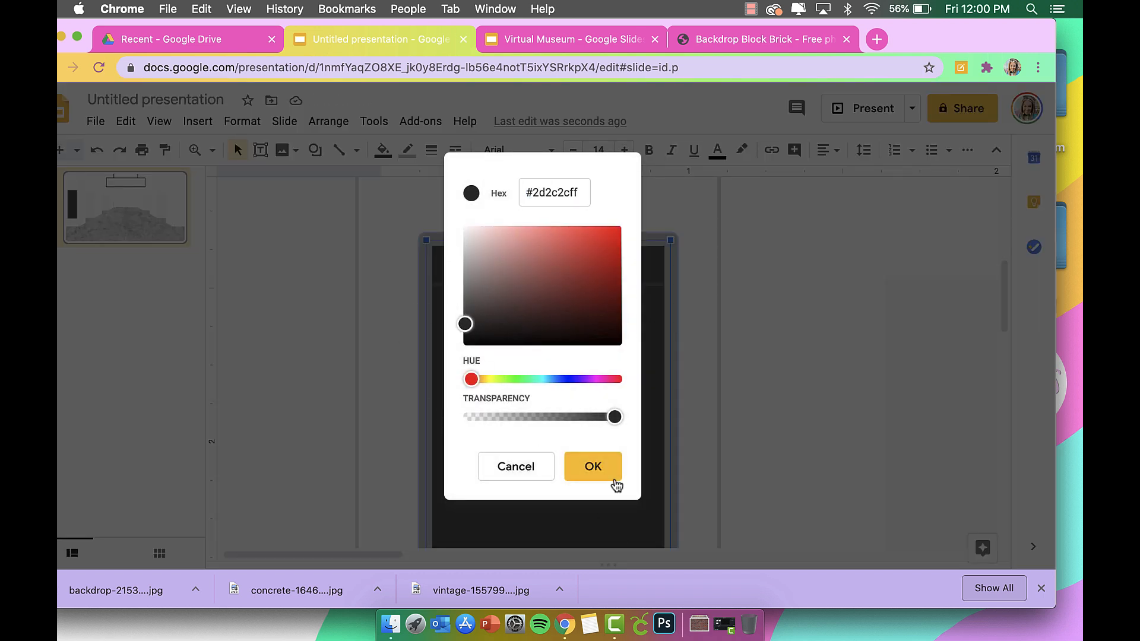
left_click(594, 469)
Step: Colour the horizontal line near the board's upper edge black
left_click(540, 285)
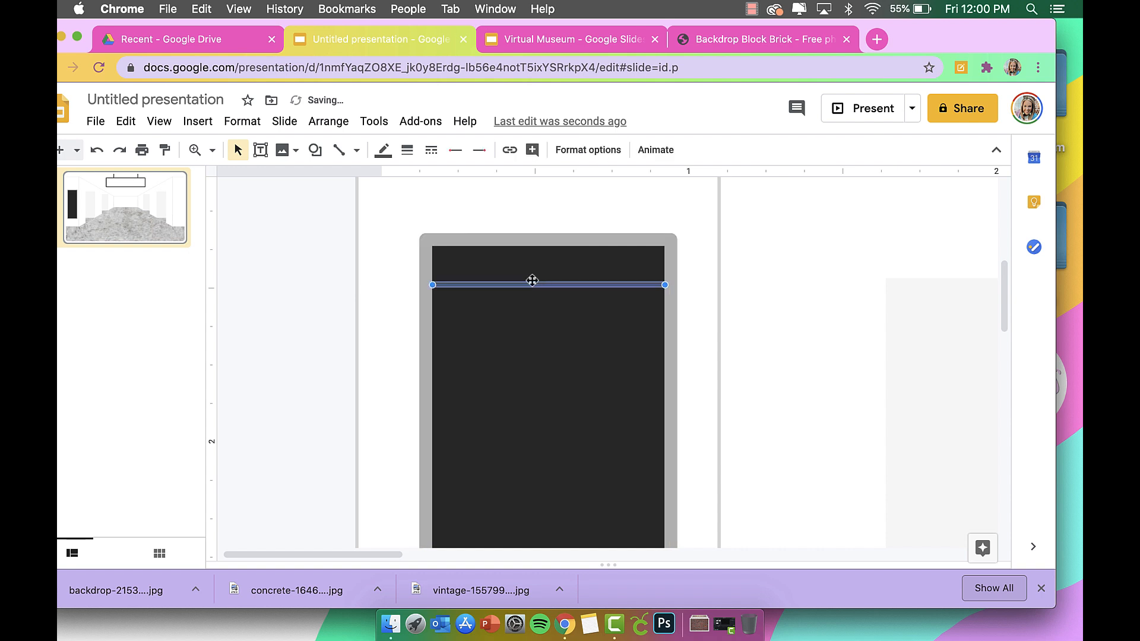
left_click(407, 151)
left_click(382, 151)
left_click(389, 206)
left_click(317, 273)
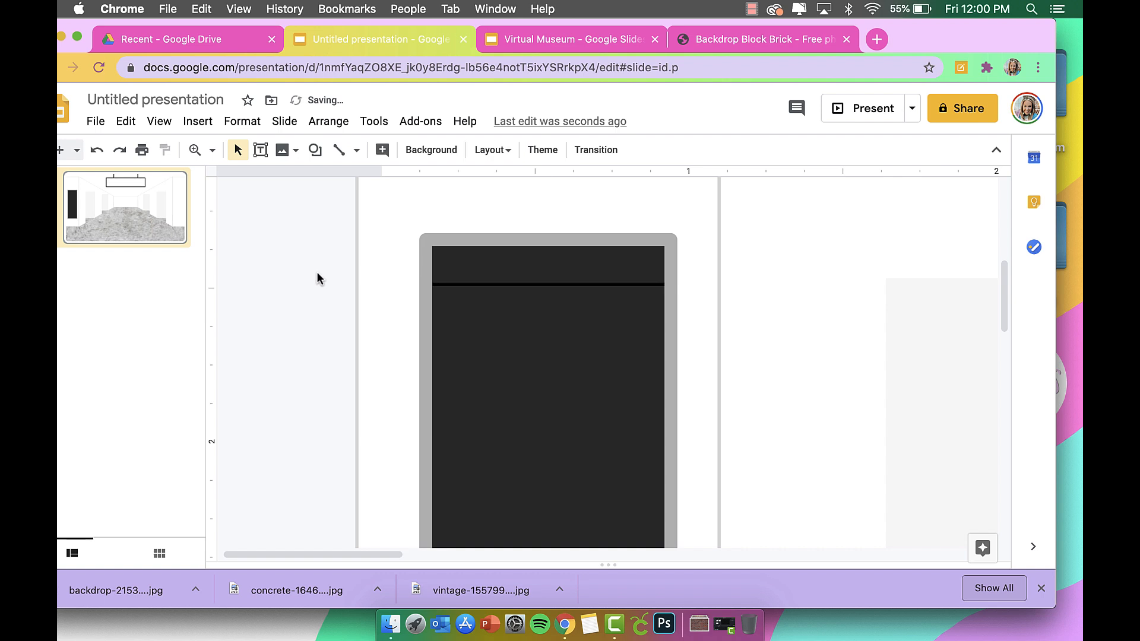
Step: Increase the weight of the black line so that it forms a thicker groove across the board
left_click(514, 286)
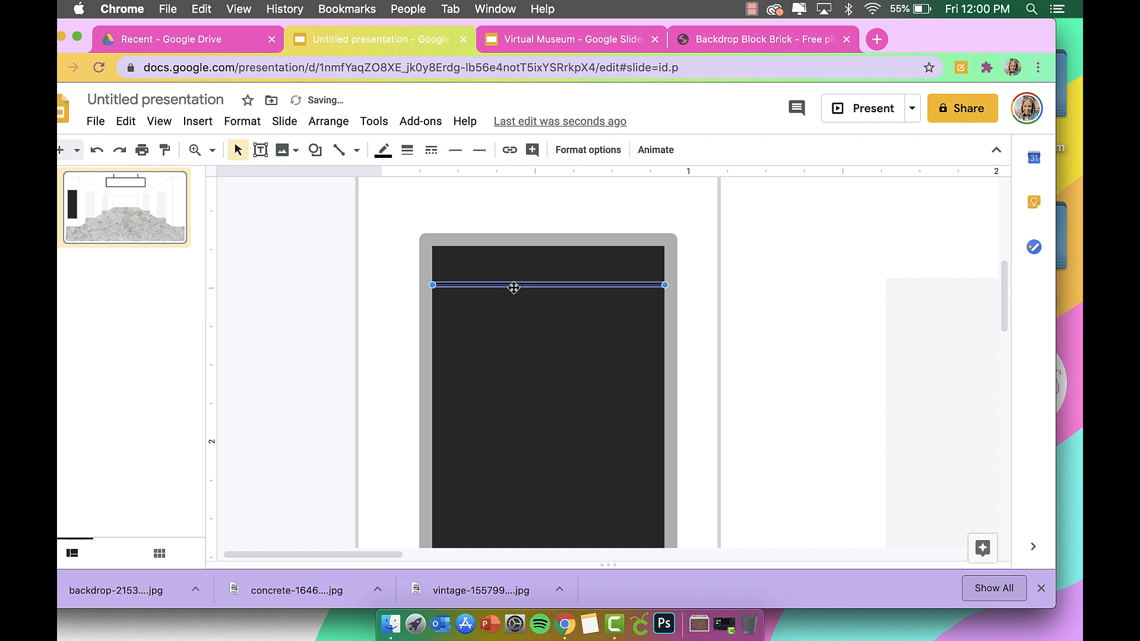
left_click(406, 150)
left_click(449, 255)
left_click(407, 150)
left_click(433, 232)
left_click(491, 259)
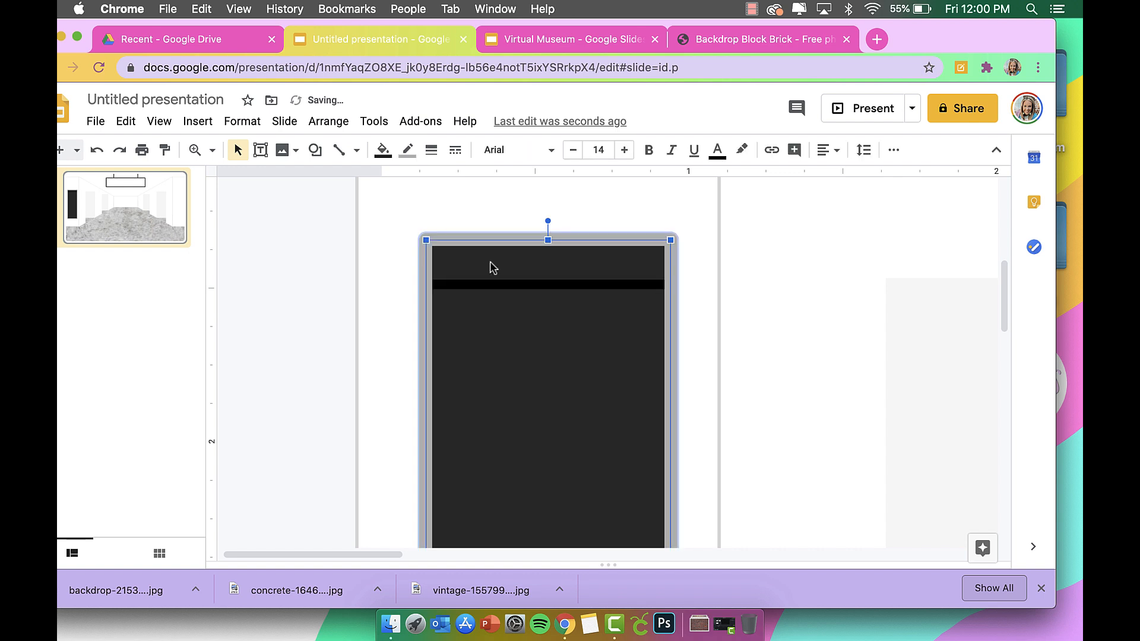
left_click(494, 283)
Step: Darken the letter board's fill to the custom grey #212121
left_click(497, 262)
left_click(394, 152)
left_click(422, 450)
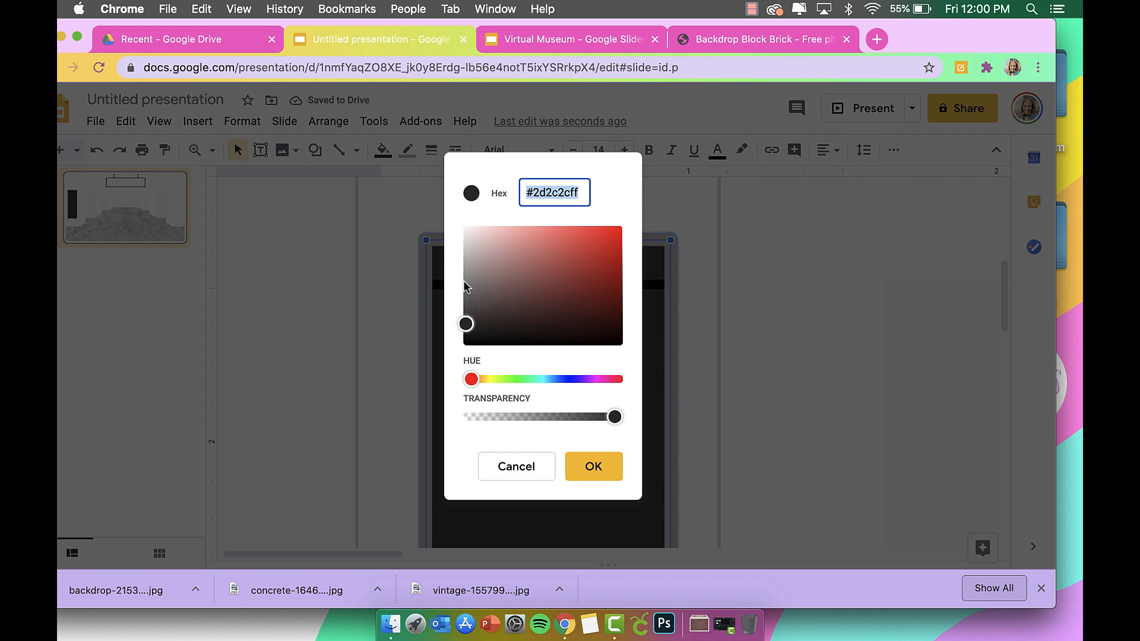
left_click_drag(467, 324, 465, 333)
left_click(571, 466)
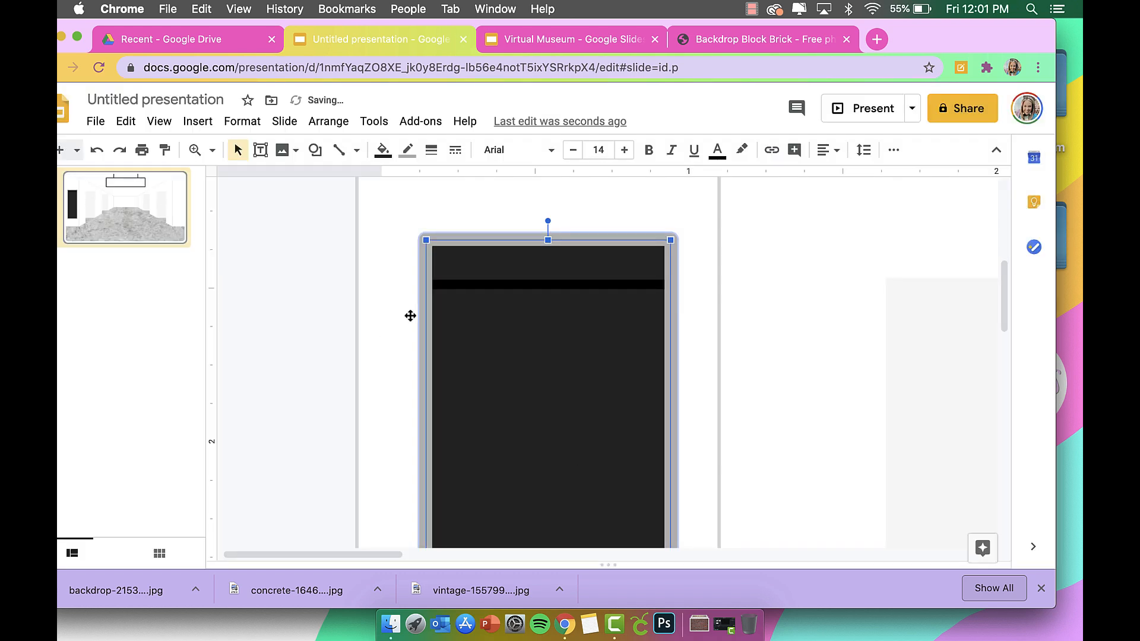
left_click(383, 149)
left_click(385, 439)
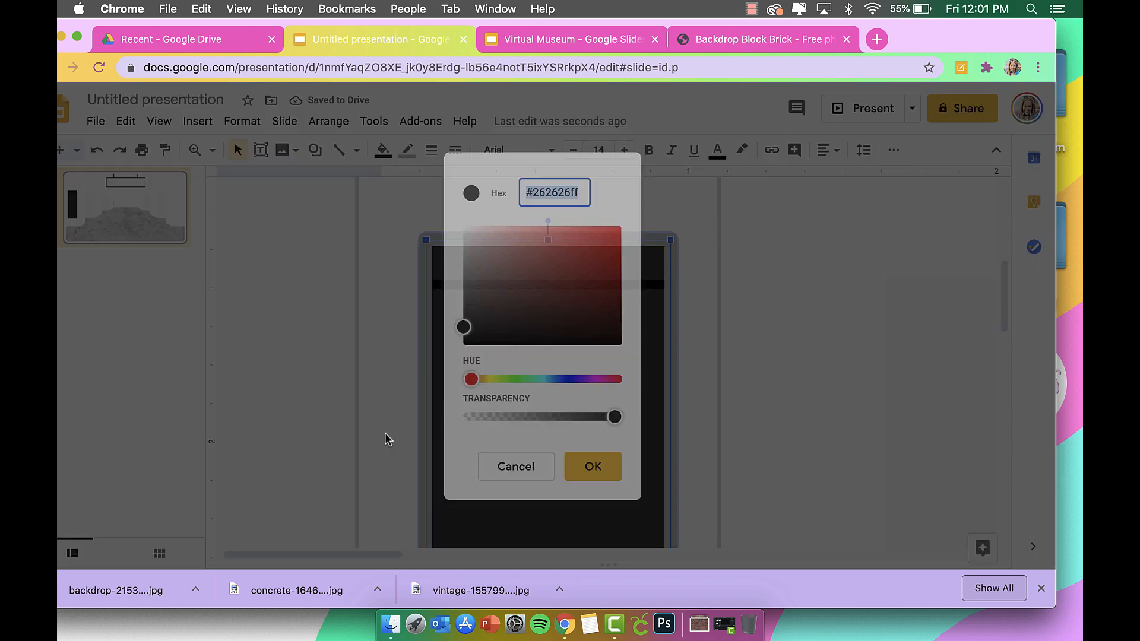
left_click_drag(463, 336, 463, 339)
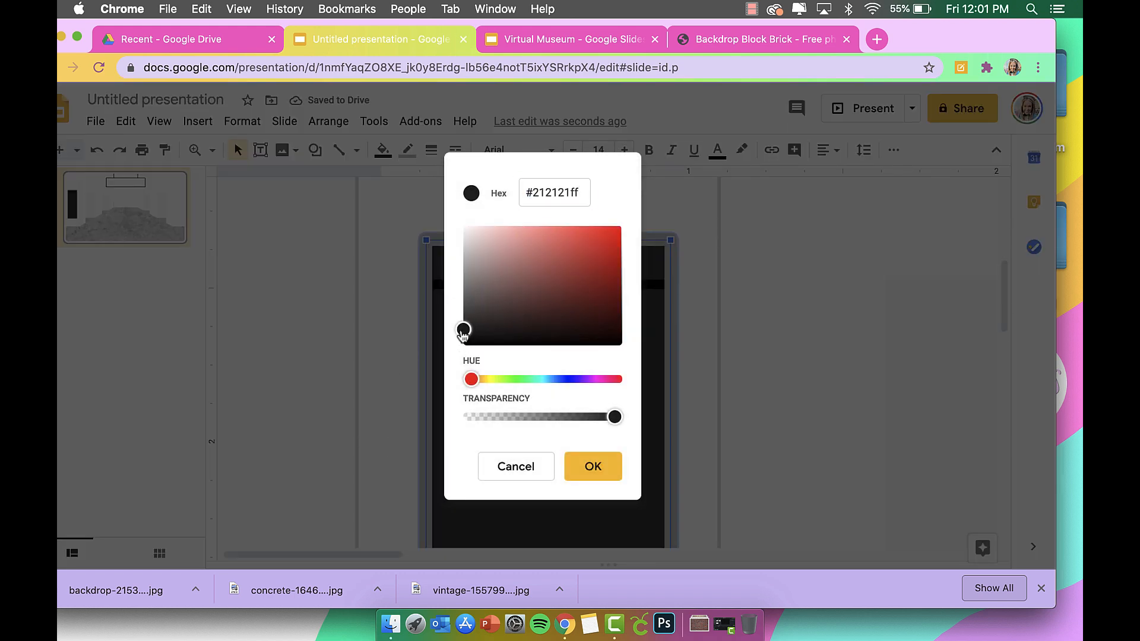
left_click(601, 470)
left_click(349, 305)
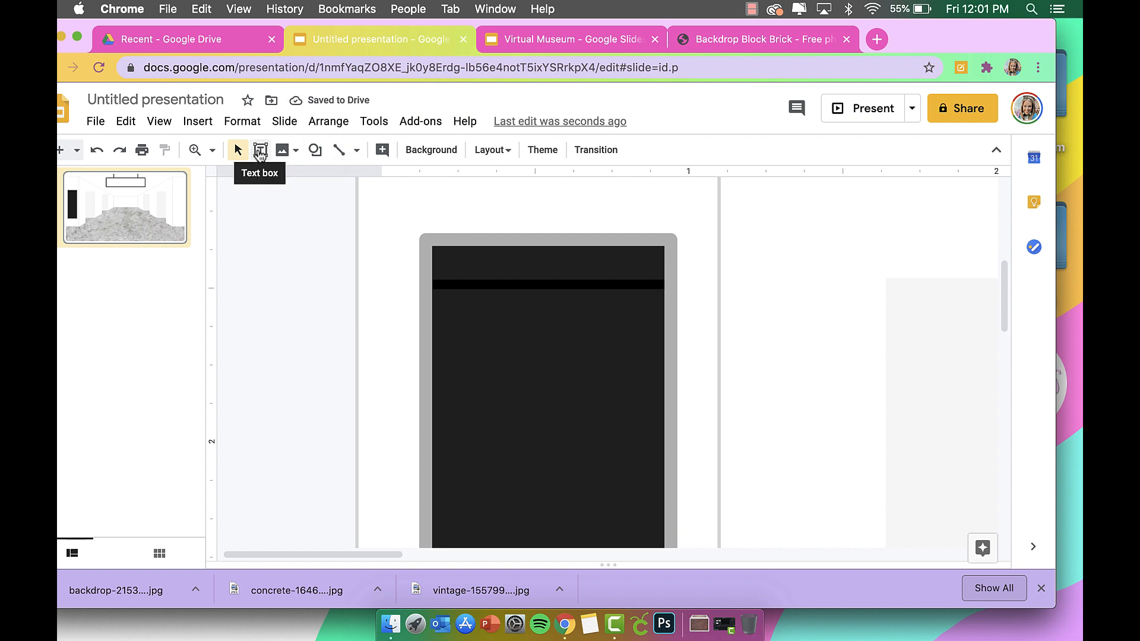
Step: Duplicate the black line twice and place the copies beneath the original, aligned between the board's inner edges
left_click(212, 152)
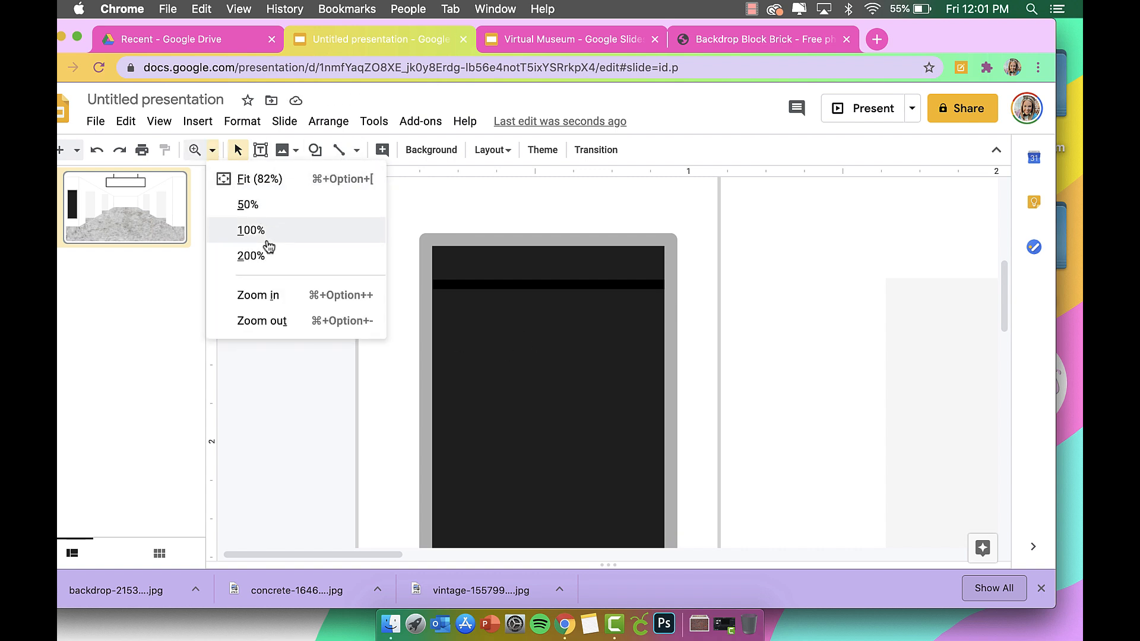
left_click(267, 255)
scroll(507, 314, "down", 5)
scroll(506, 313, "up", 3)
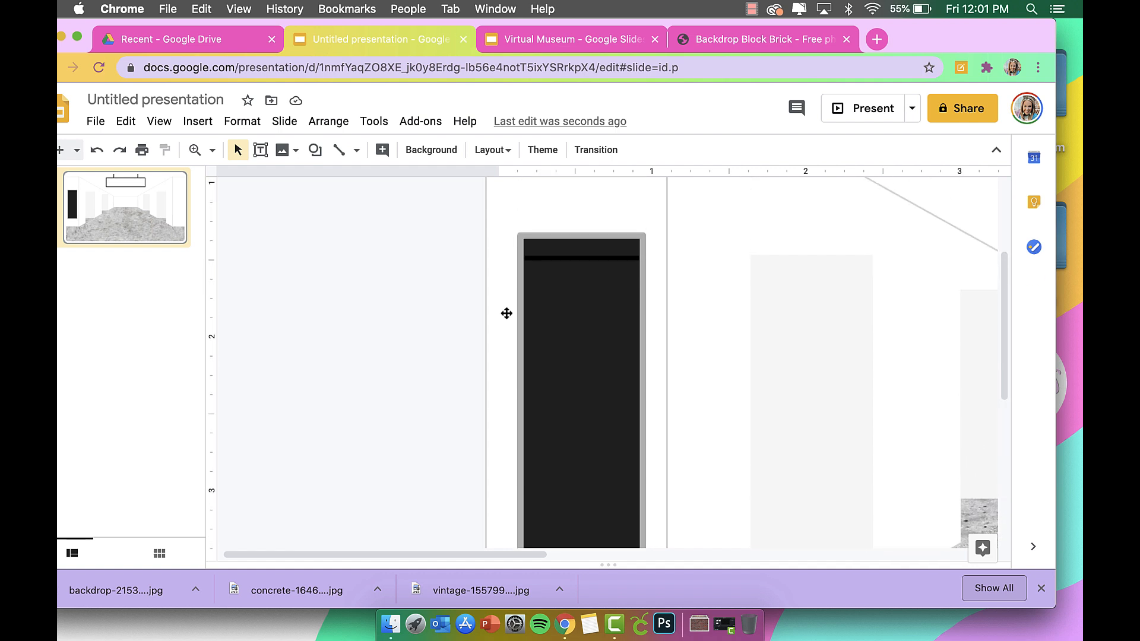
left_click(577, 259)
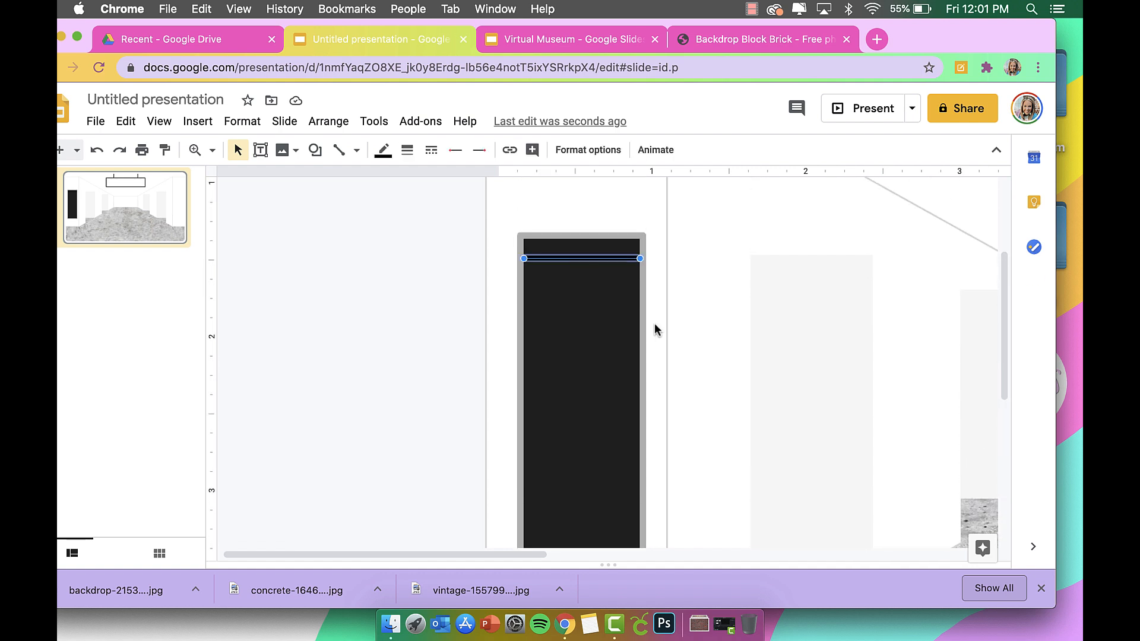
key("super+v")
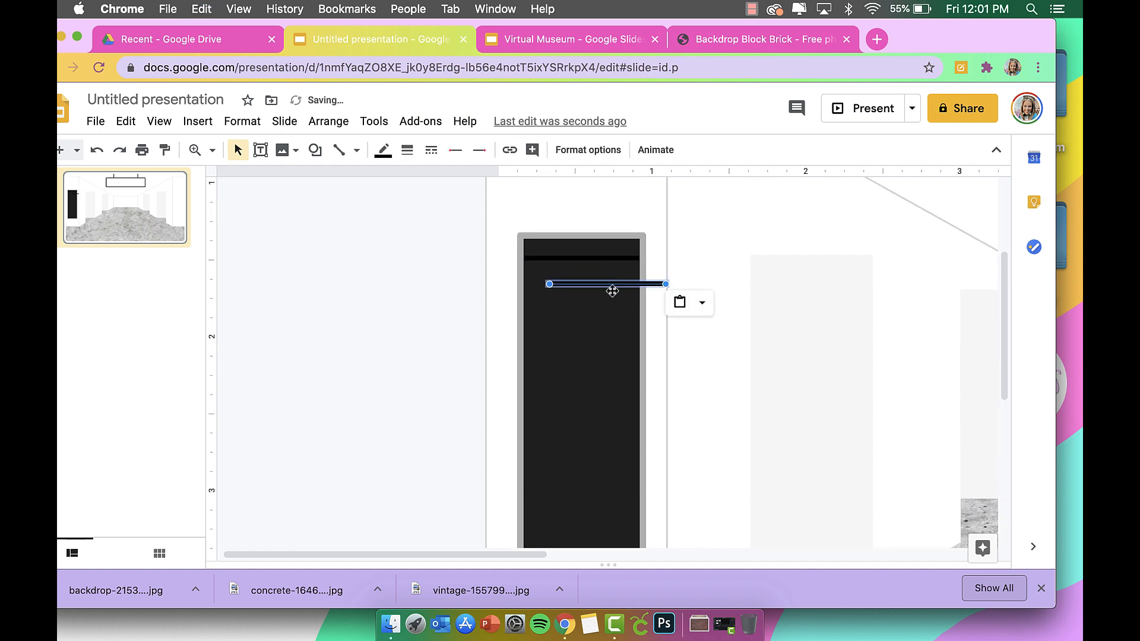
mouse_move(600, 284)
left_mouse_down()
mouse_move(588, 272)
mouse_move(588, 292)
left_mouse_up()
key("super+v")
Step: Copy the three black lines together and place the duplicate set directly below them on the board
left_click(593, 277, "shift")
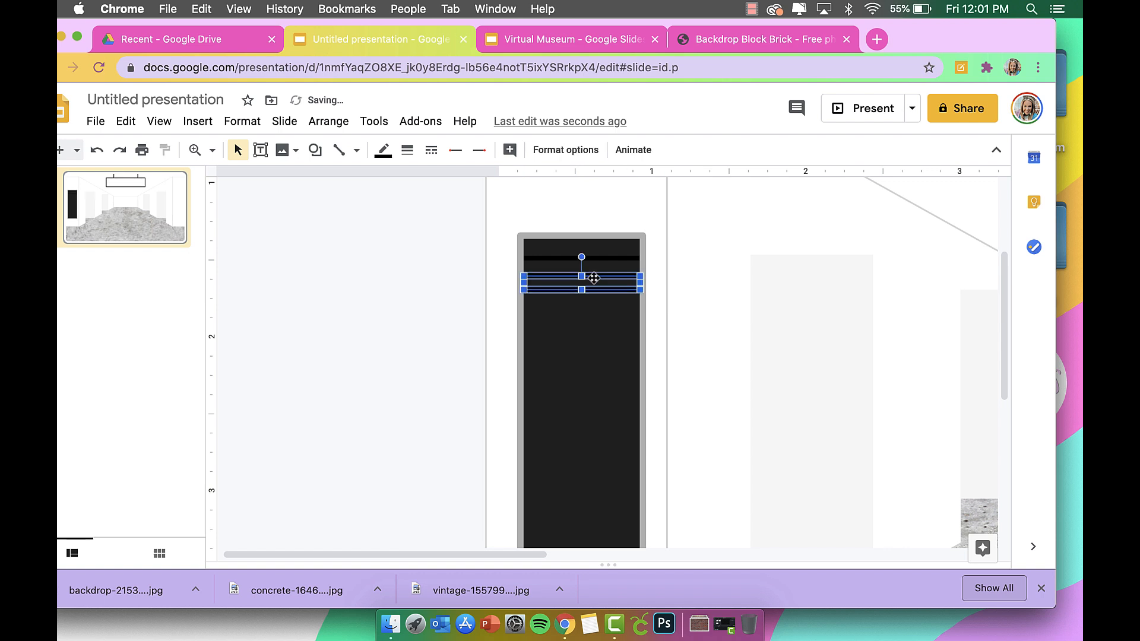
left_click(598, 254, "shift")
left_click(602, 241, "shift")
left_click(602, 259, "shift")
key("super+c")
key("super+v")
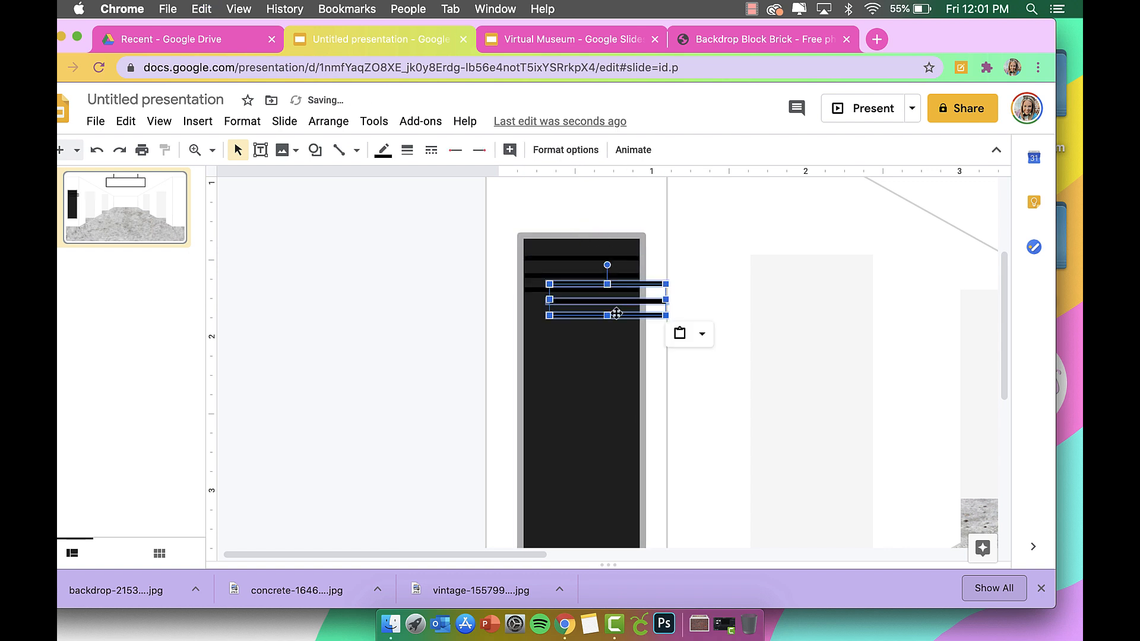
left_click_drag(631, 316, 609, 333)
Step: Keep pasting sets of black lines down the board until they reach its lower border
scroll(619, 391, "down", 2)
scroll(619, 391, "down", 2)
key("super+c")
key("super+v")
left_click_drag(626, 295, 610, 534)
key("super+c")
key("super+v")
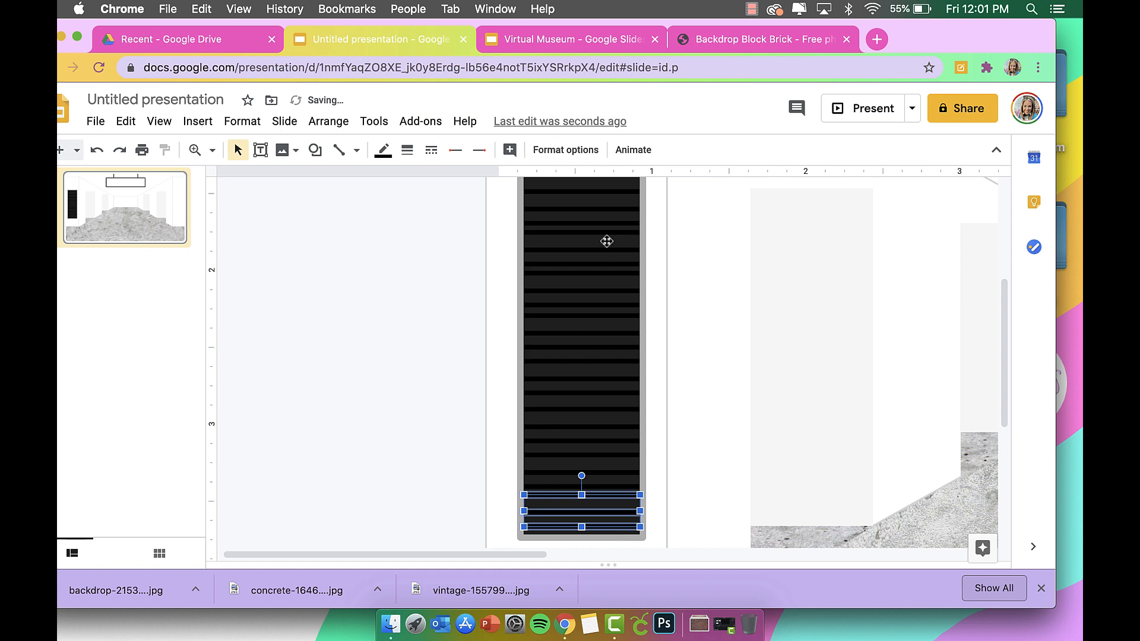
Step: Nudge the topmost black line upward, closer to the board's upper border
scroll(629, 285, "up", 5)
scroll(618, 296, "down", 3)
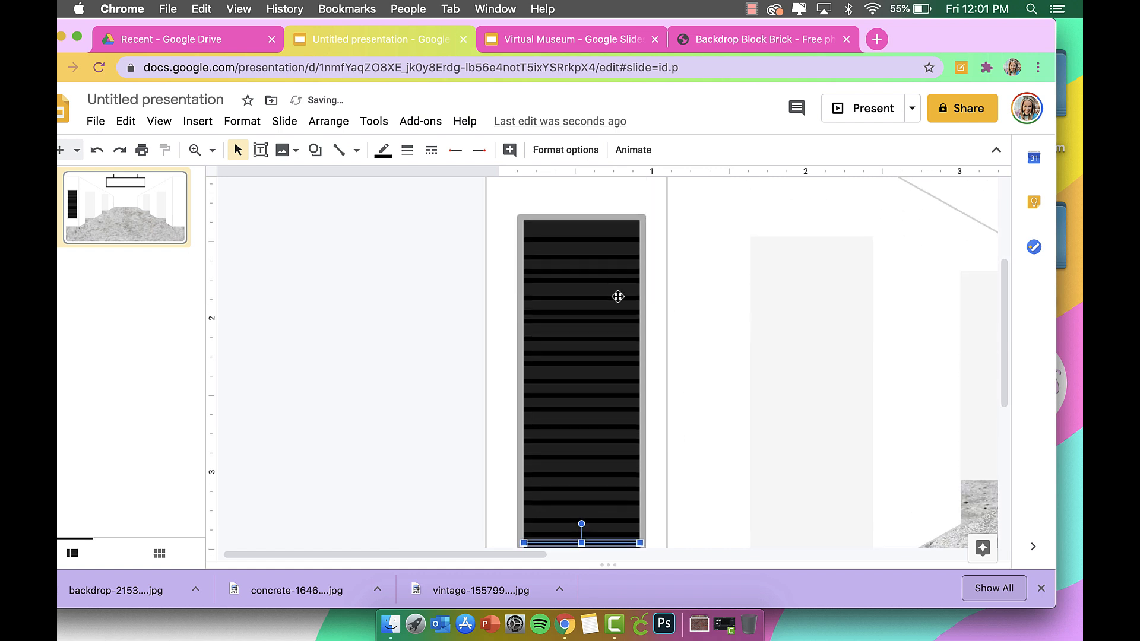
left_click(615, 240)
scroll(614, 255, "down", 2)
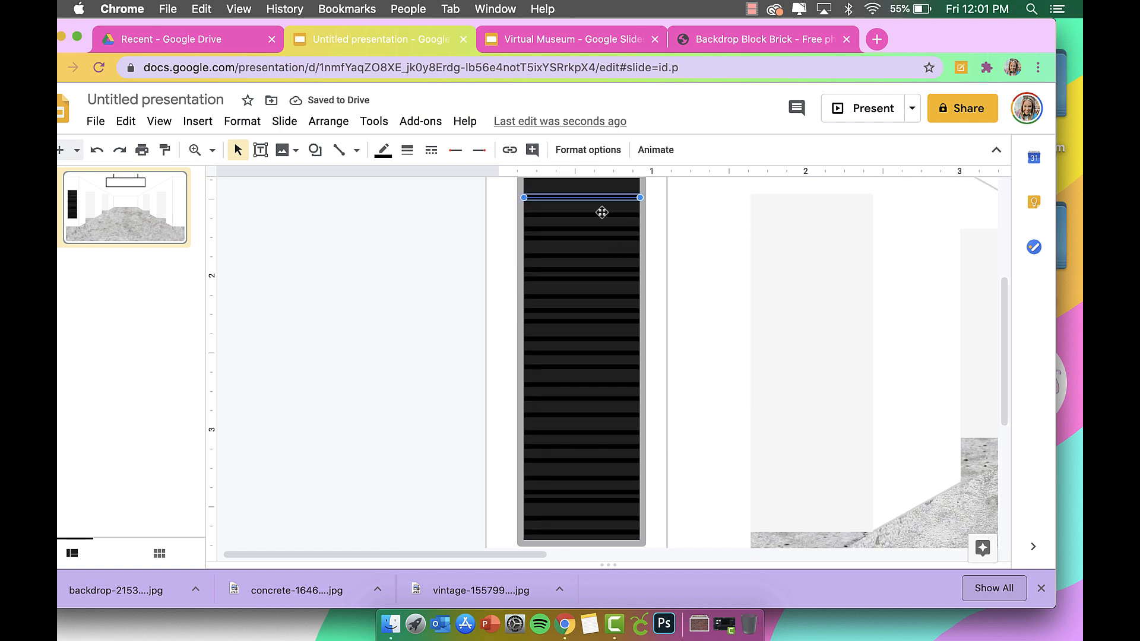
scroll(601, 213, "up", 1)
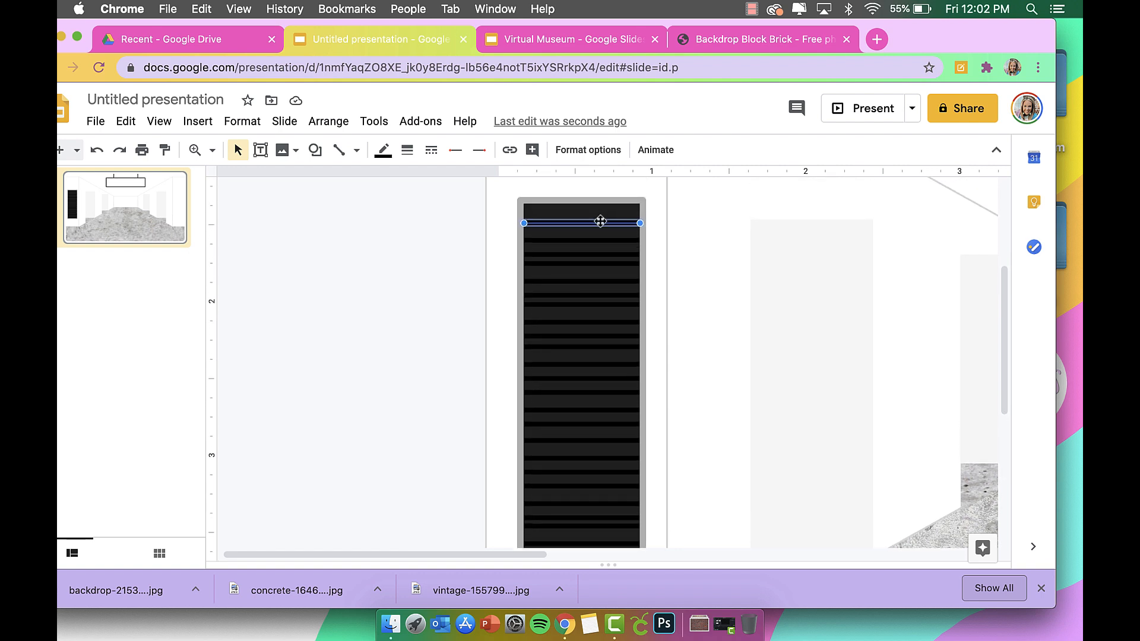
key("Up")
key("shift+Down")
key("shift+Down")
key("shift+Down")
key("shift+Down")
key("shift+Up")
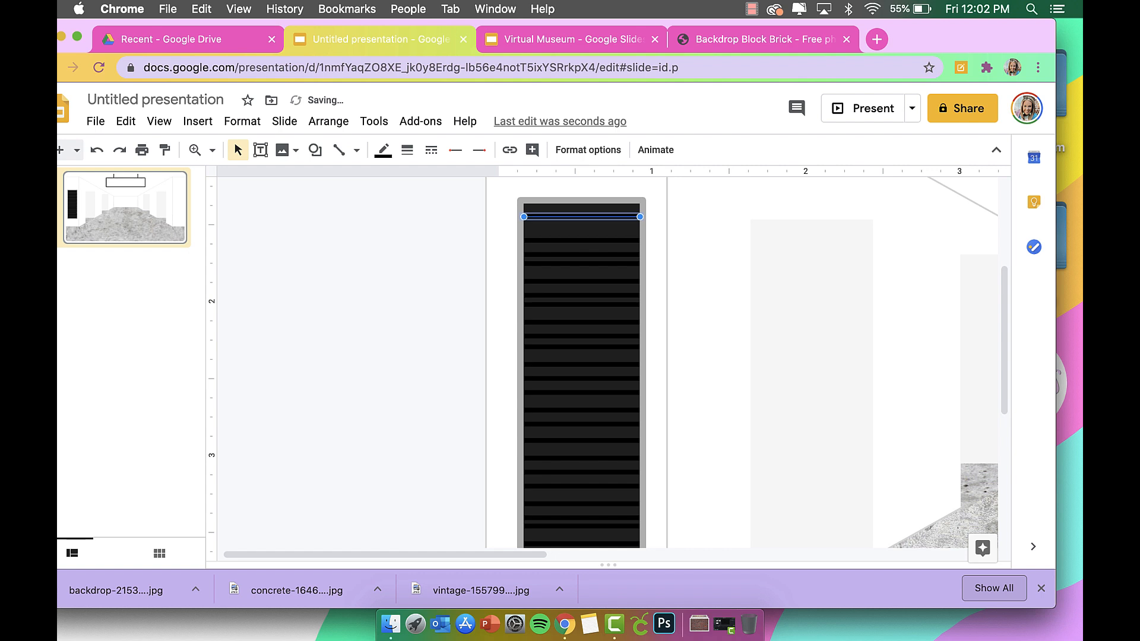
Step: Select all the black lines down the letter board together and distribute them vertically
left_click(602, 240, "shift")
left_click(602, 254, "shift")
left_click(602, 267, "shift")
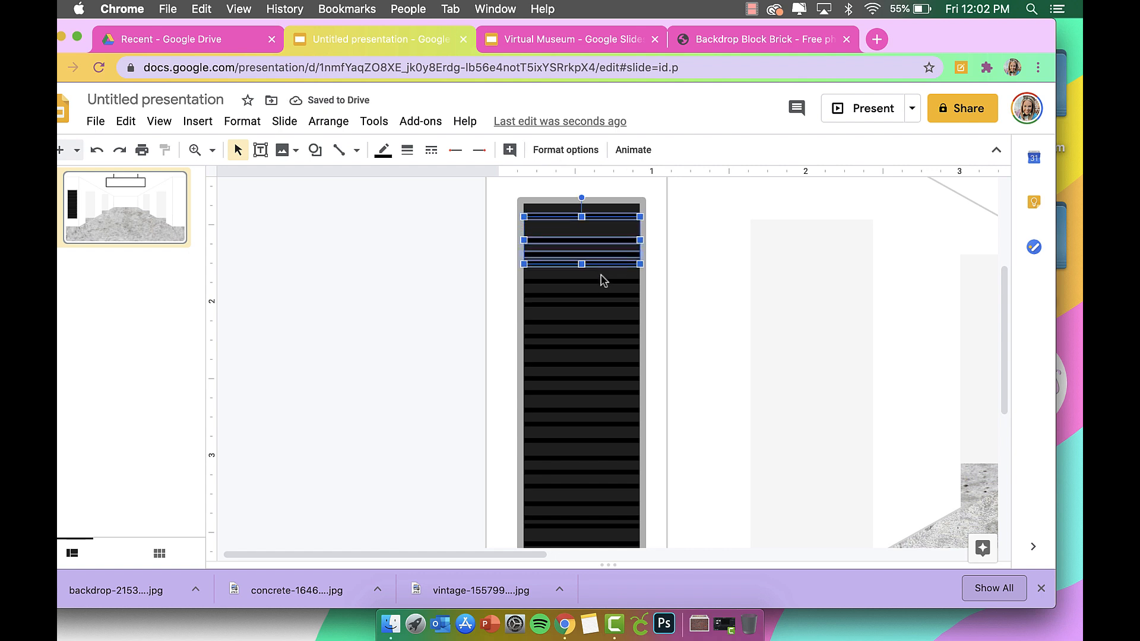
left_click(602, 278, "shift")
left_click(598, 293, "shift")
left_click(599, 305, "shift")
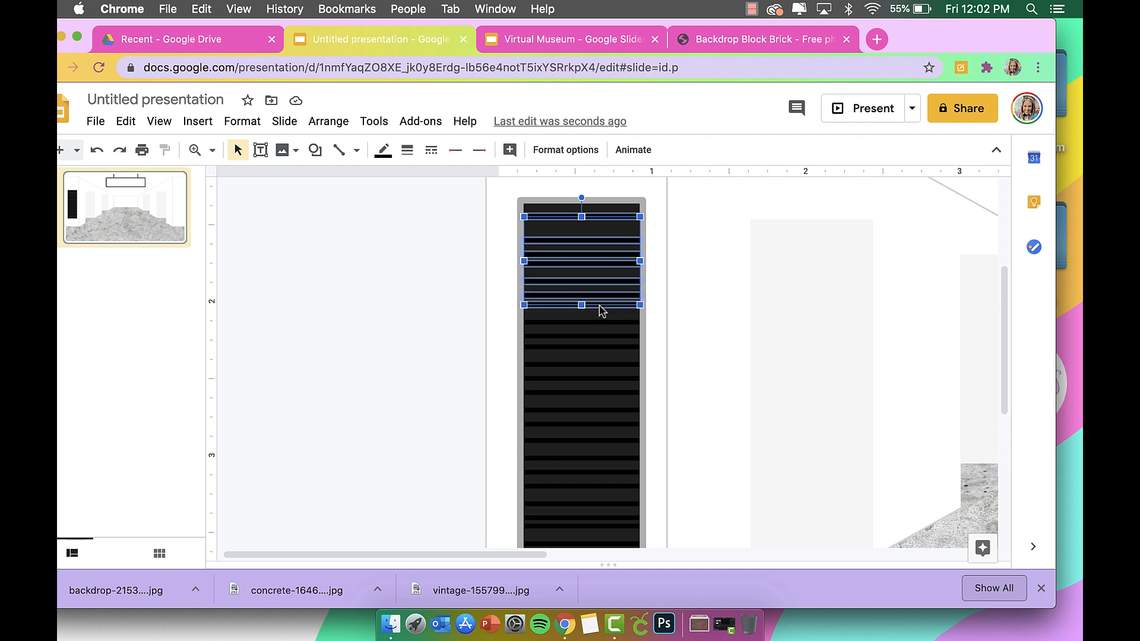
left_click(600, 324, "shift")
left_click(599, 336, "shift")
left_click(599, 346, "shift")
scroll(600, 350, "down", 3)
left_click(623, 264, "shift")
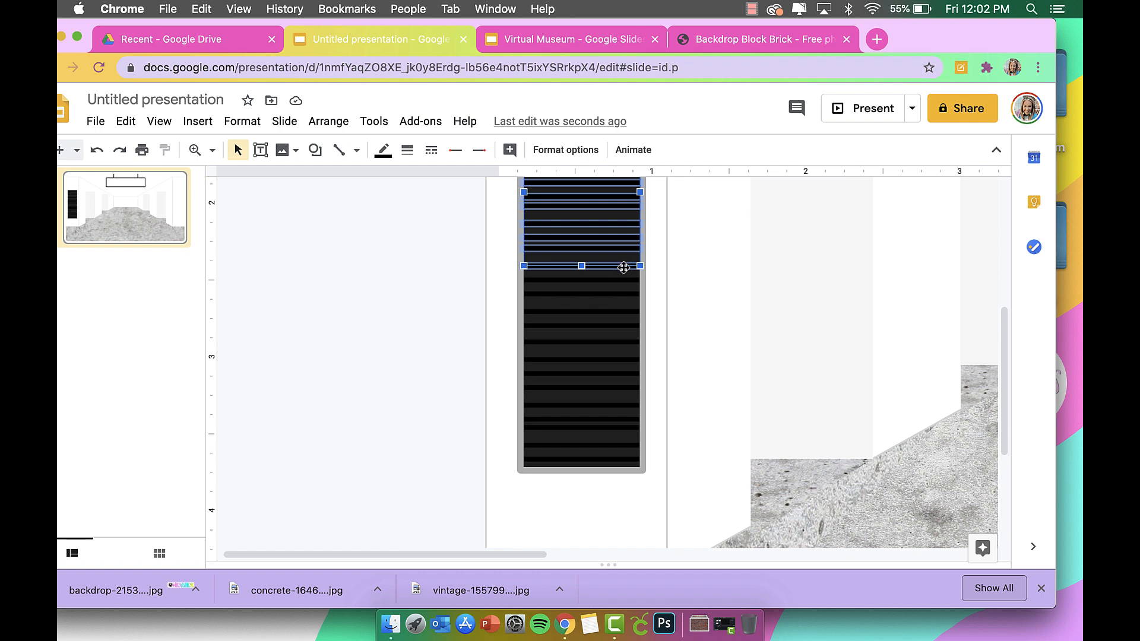
left_click(623, 280, "shift")
left_click(623, 293, "shift")
left_click(620, 309, "shift")
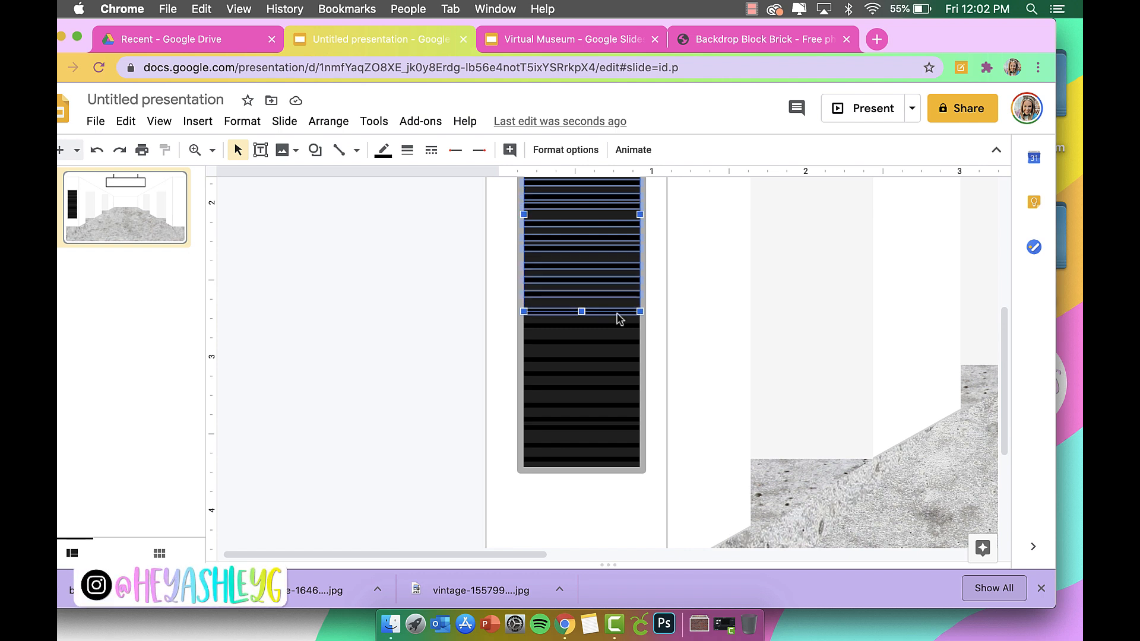
left_click(618, 326, "shift")
left_click(614, 343, "shift")
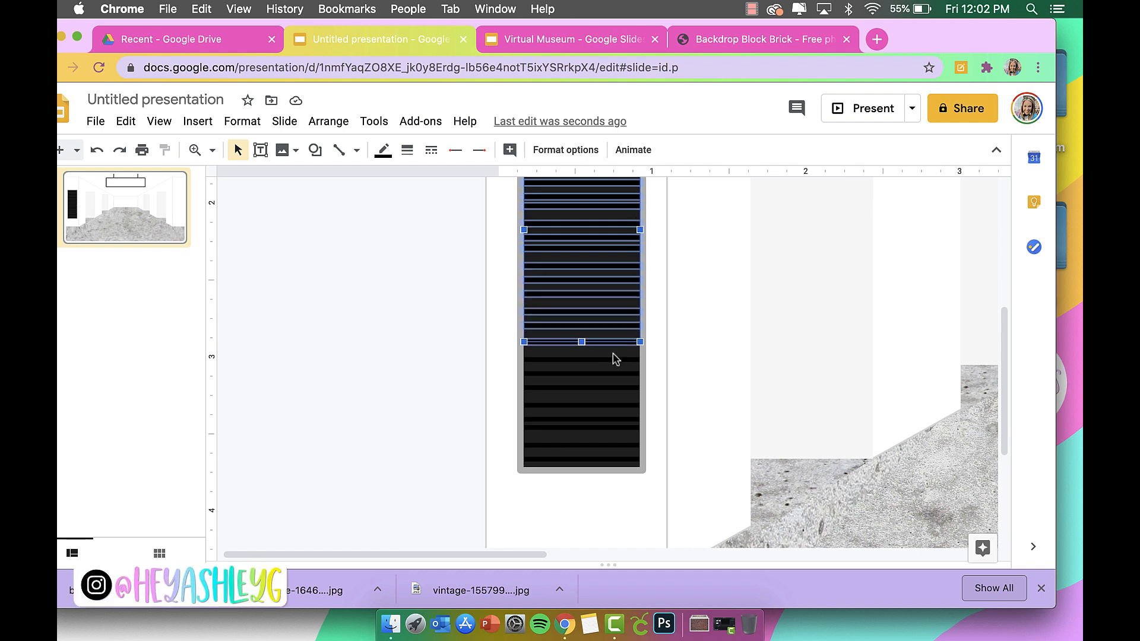
left_click(614, 360, "shift")
left_click(611, 374, "shift")
left_click(609, 388, "shift")
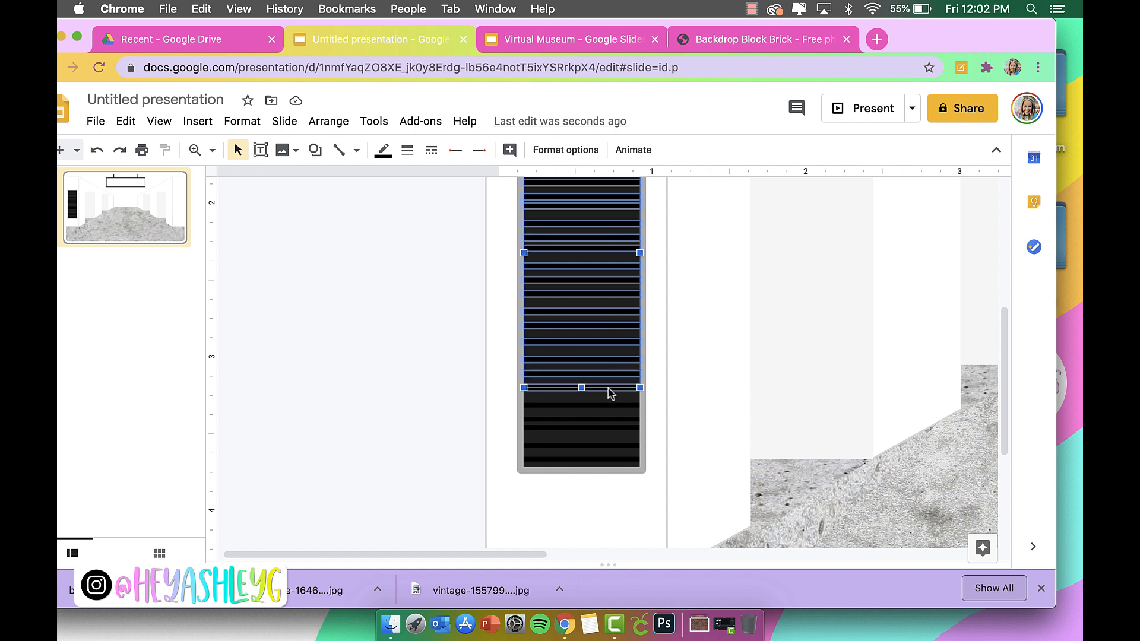
left_click(610, 405, "shift")
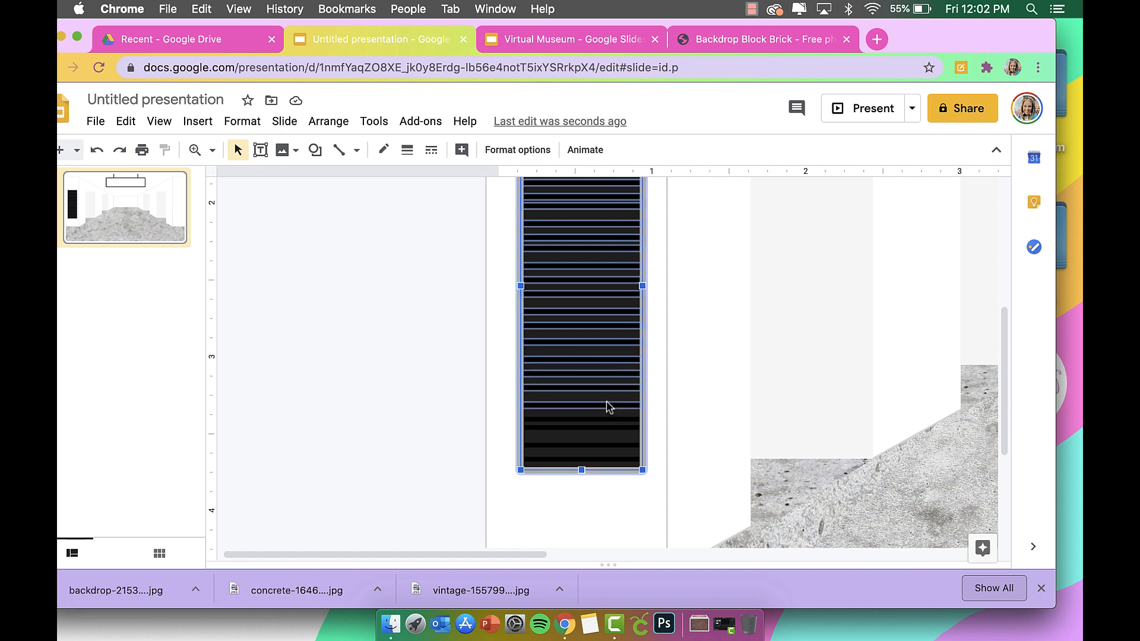
left_click(607, 470, "shift")
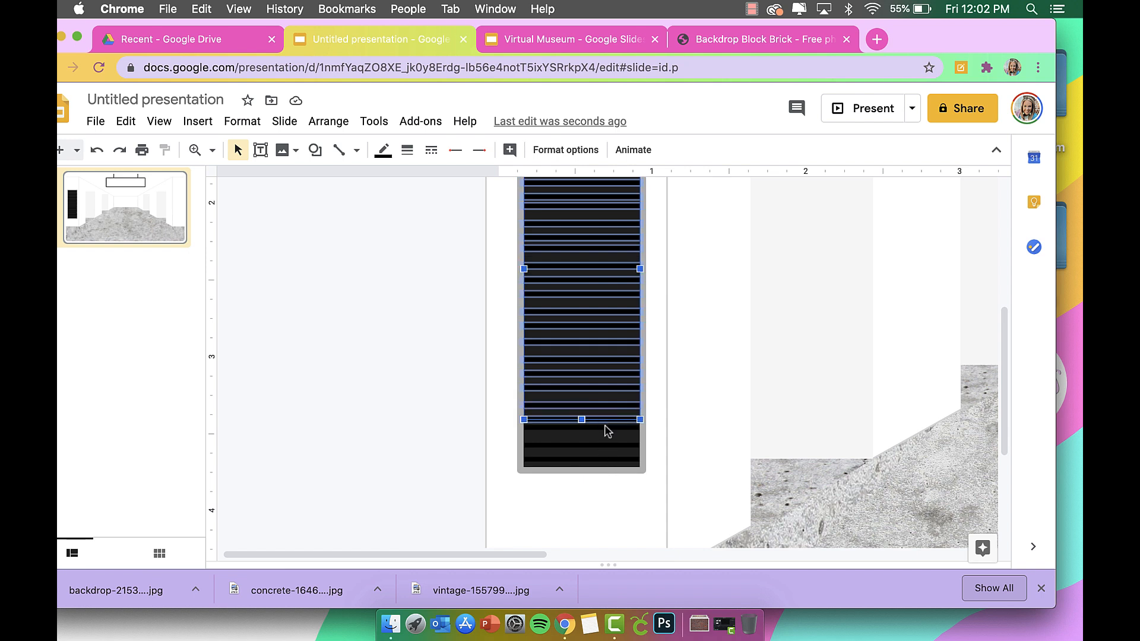
left_click(604, 443, "shift")
left_click(608, 461, "shift")
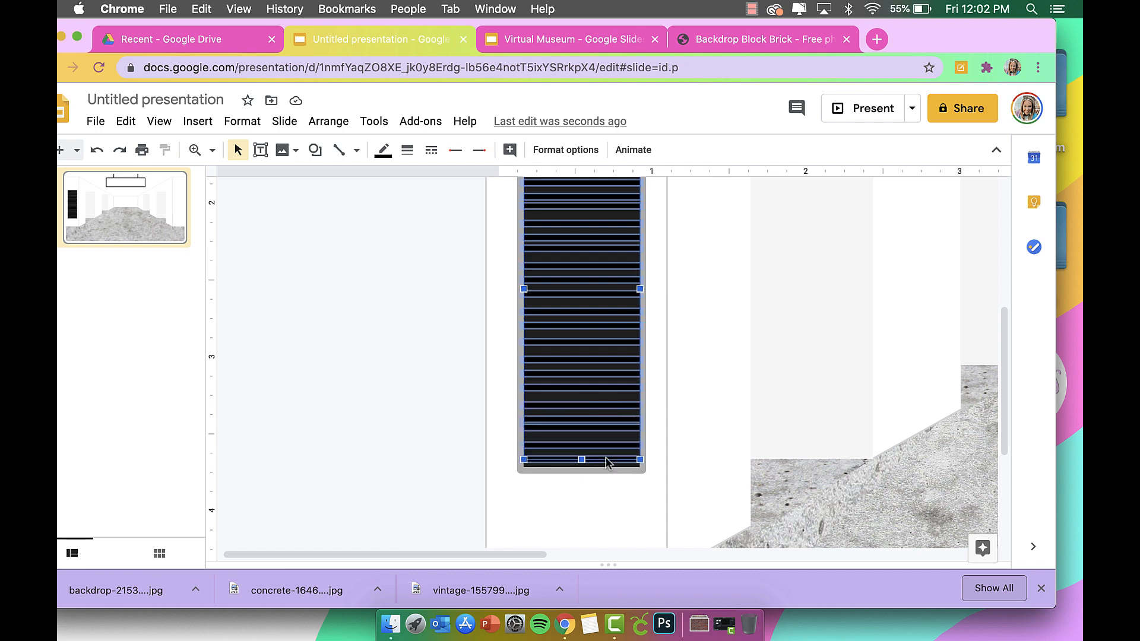
scroll(587, 334, "up", 2)
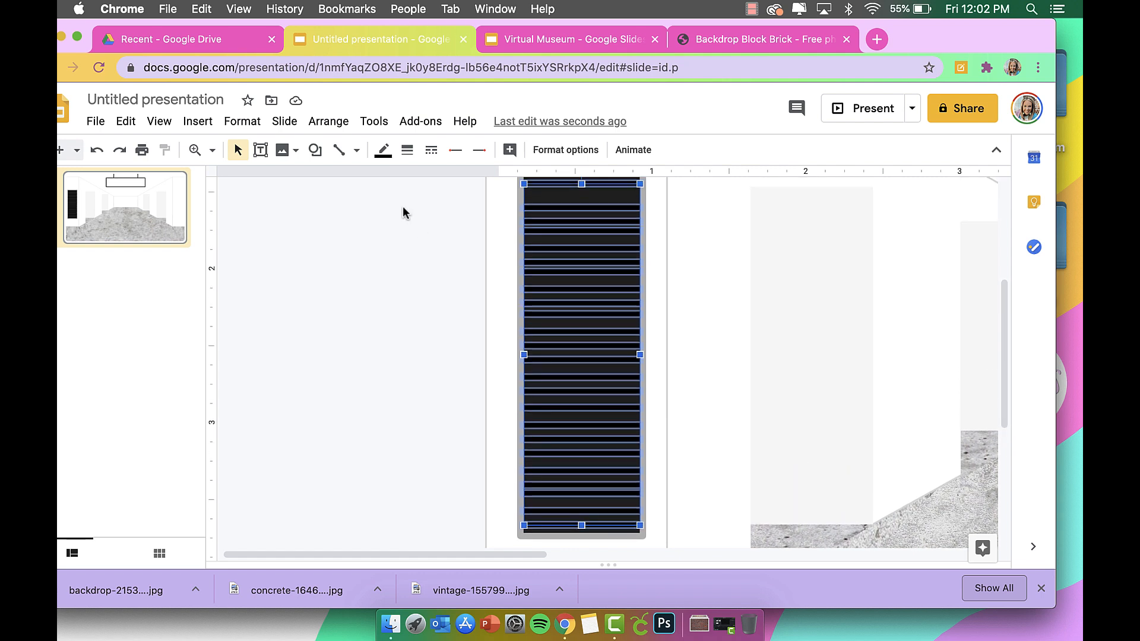
left_click(327, 121)
mouse_move(395, 214)
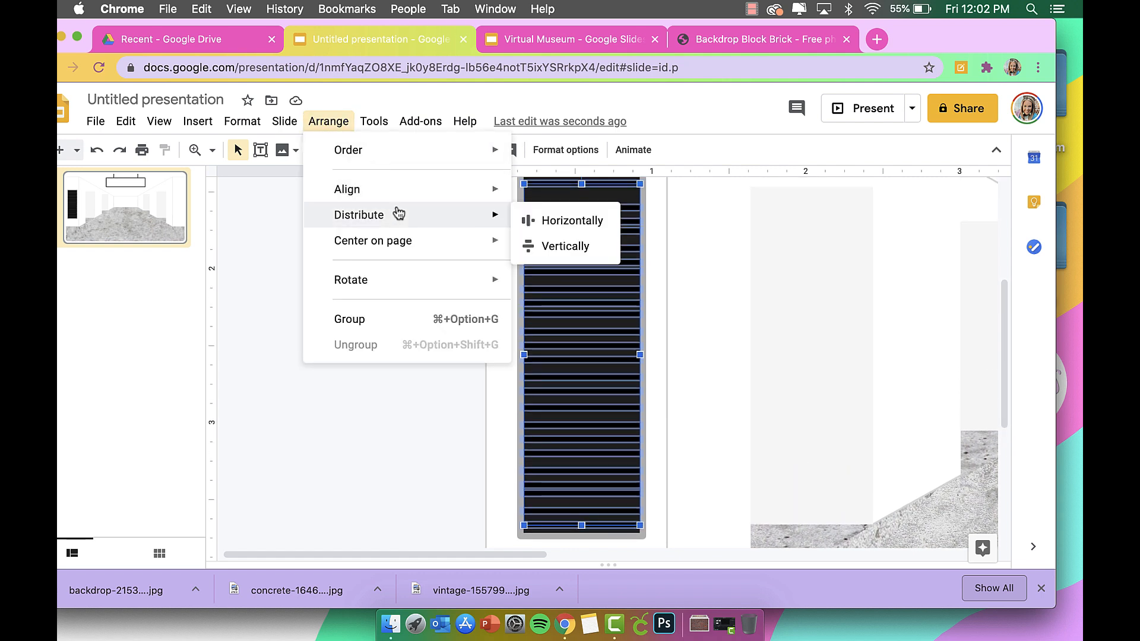
left_click(532, 252)
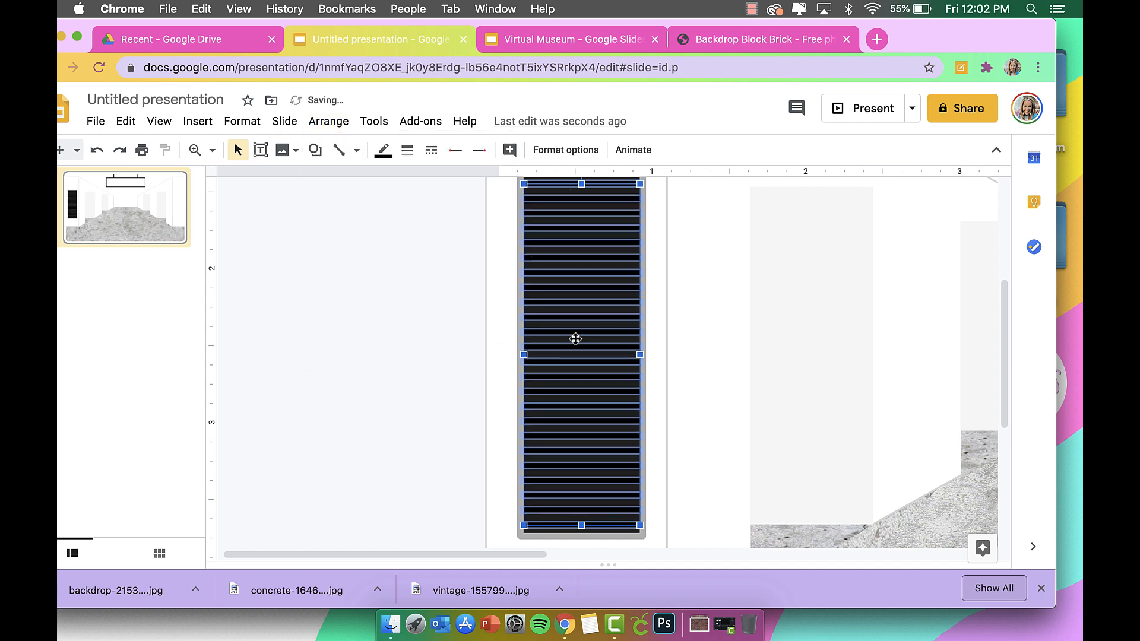
scroll(582, 297, "up", 2)
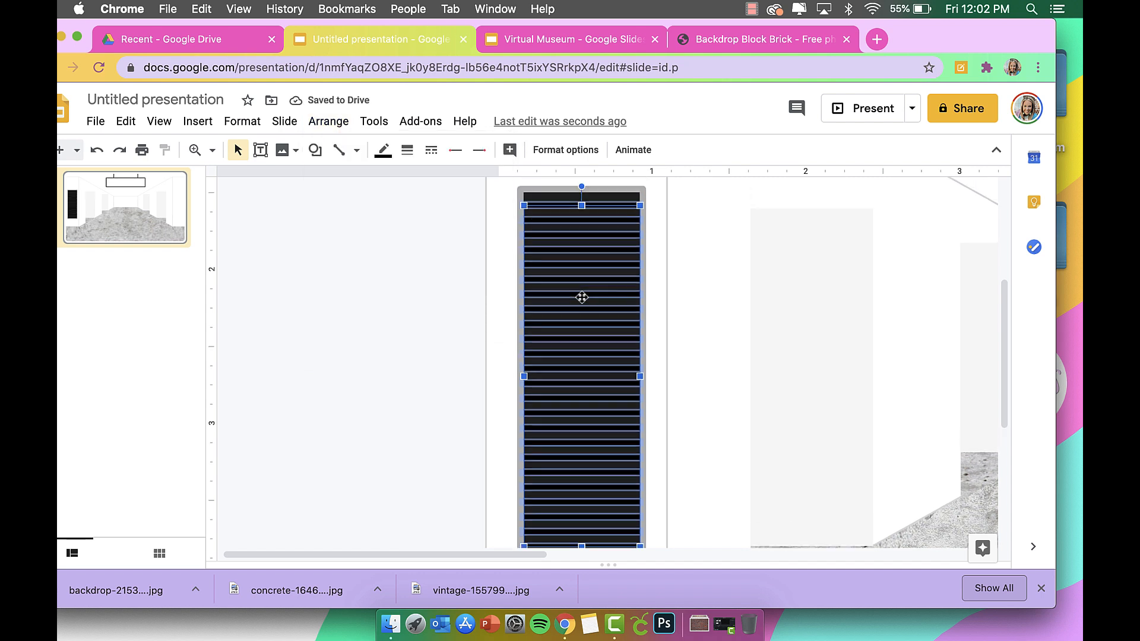
scroll(582, 297, "down", 5)
scroll(581, 297, "up", 4)
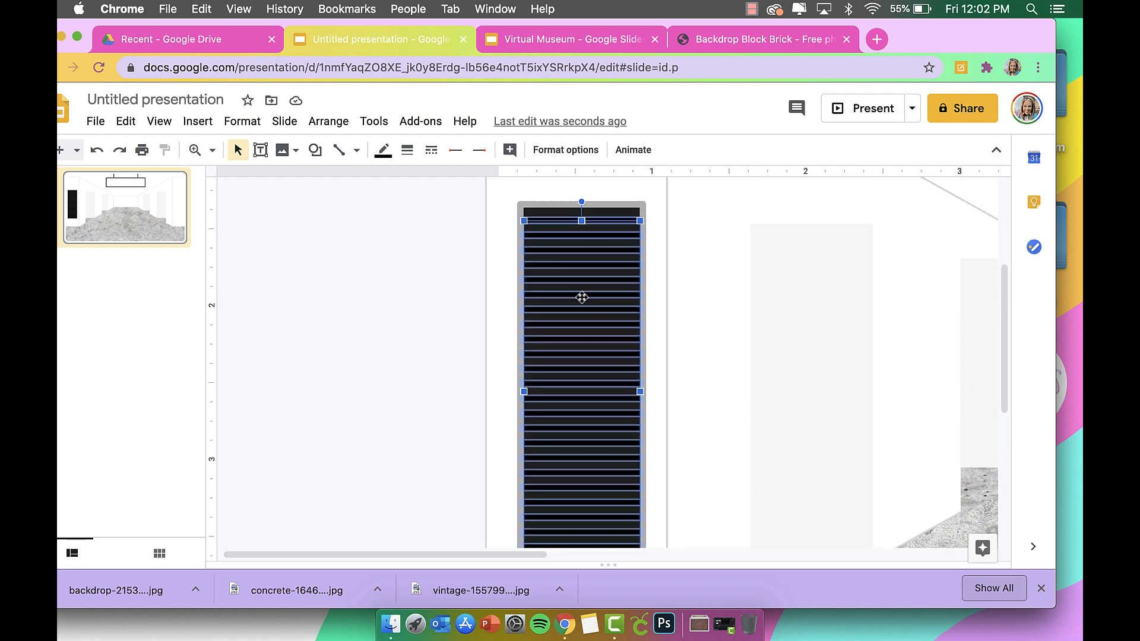
Step: Align the selected black lines with one another by their horizontal centers
left_click(328, 121)
mouse_move(360, 193)
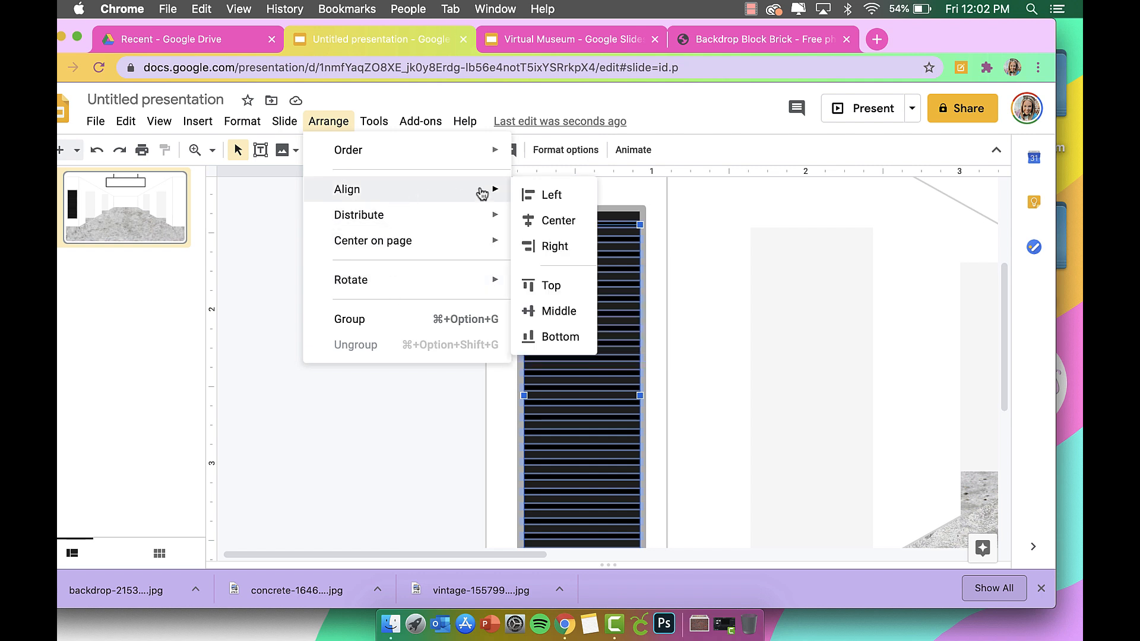
left_click(553, 221)
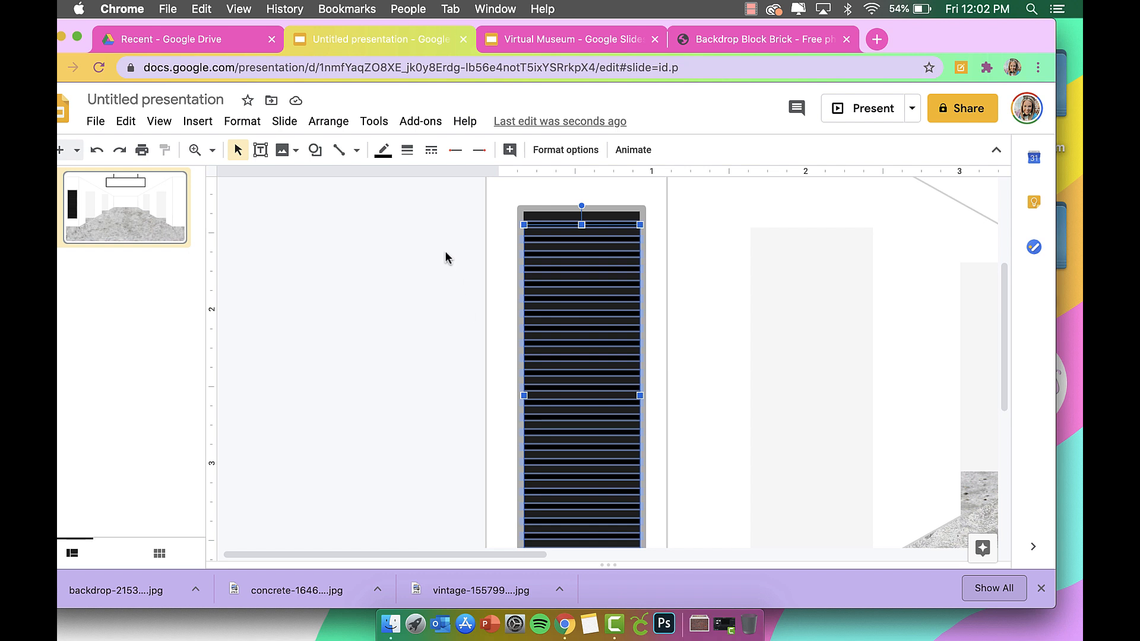
Step: Group the selected black lines into one object and deselect it
left_click(328, 120)
left_click(362, 327)
left_click(328, 121)
left_click(289, 333)
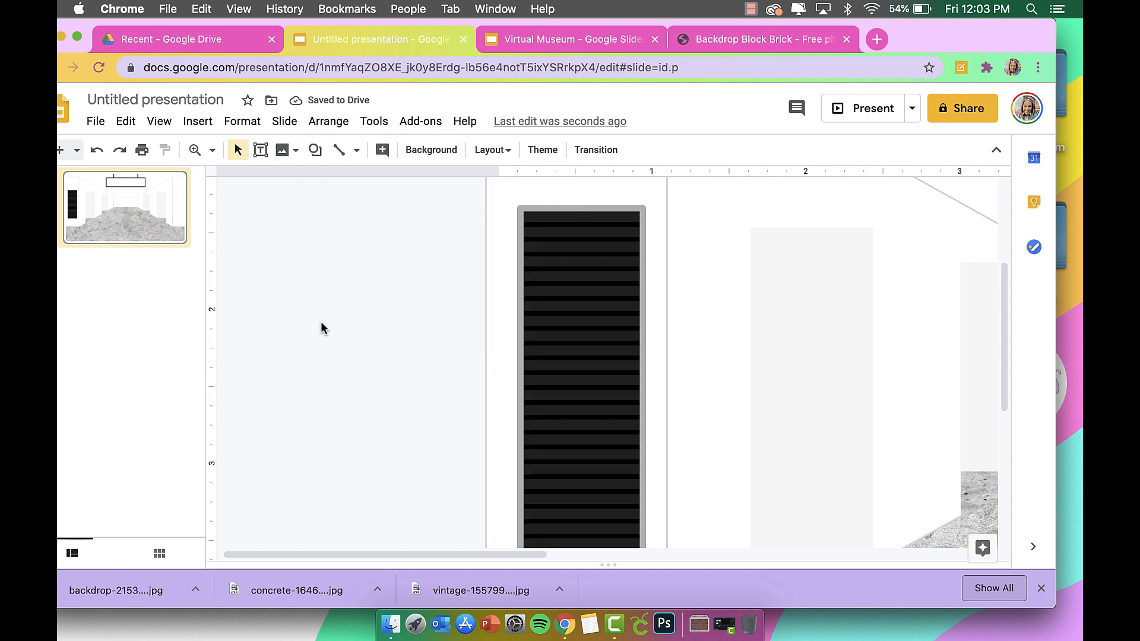
scroll(511, 345, "down", 5)
scroll(511, 345, "up", 7)
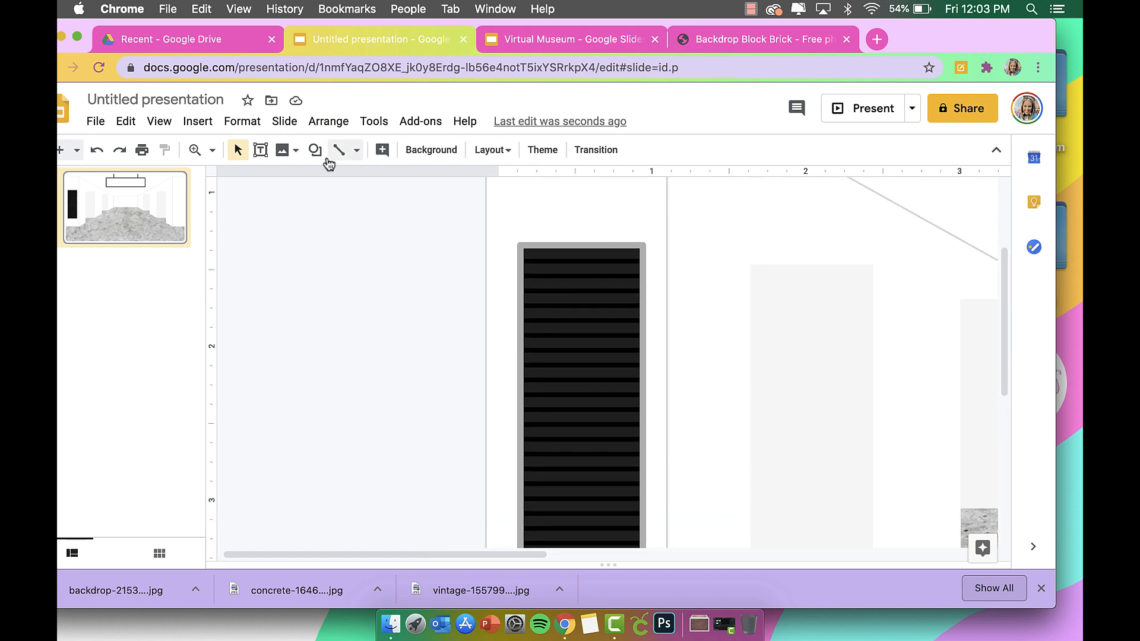
Step: Return to 100% zoom and review the letter board within the whole hallway scene
left_click(212, 150)
left_click(240, 231)
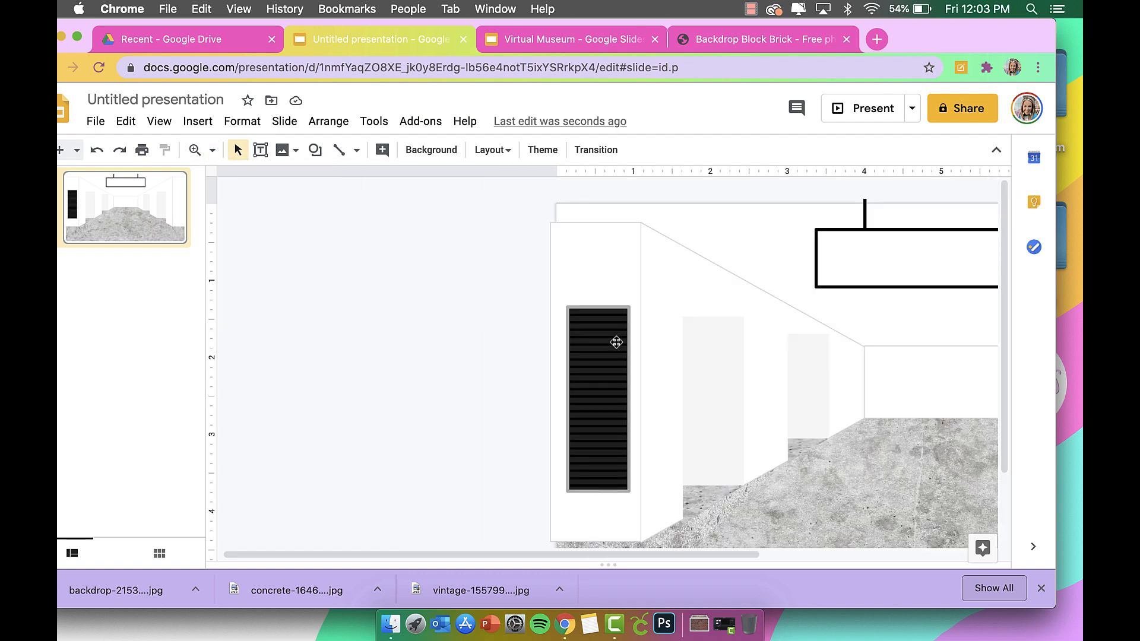
scroll(616, 342, "right", 2)
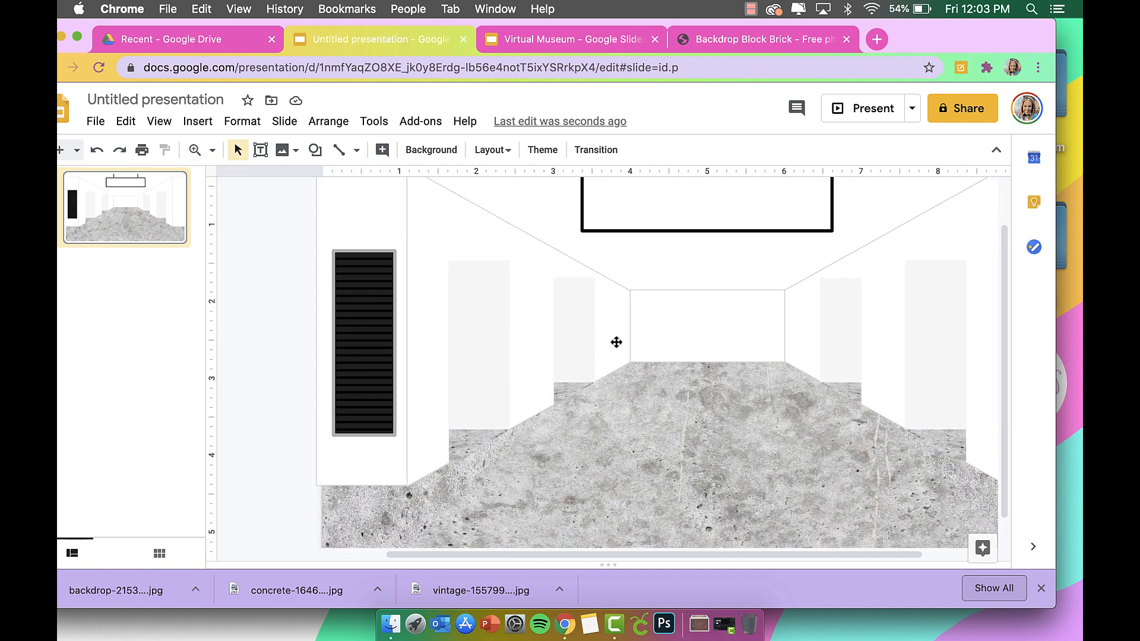
scroll(617, 342, "up", 1)
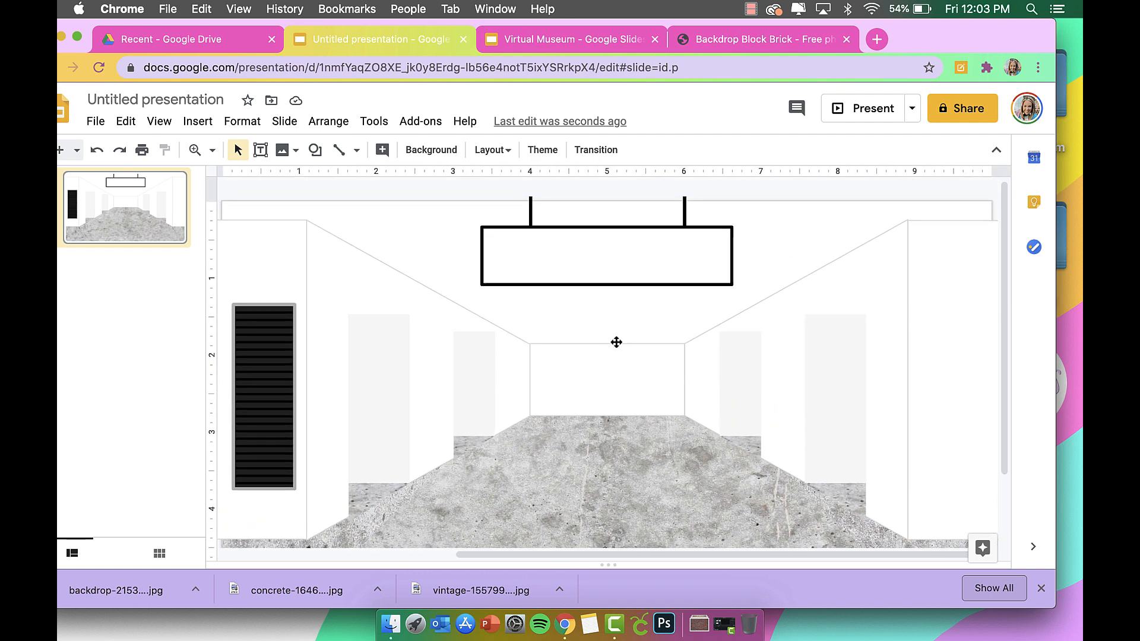
scroll(616, 342, "left", 4)
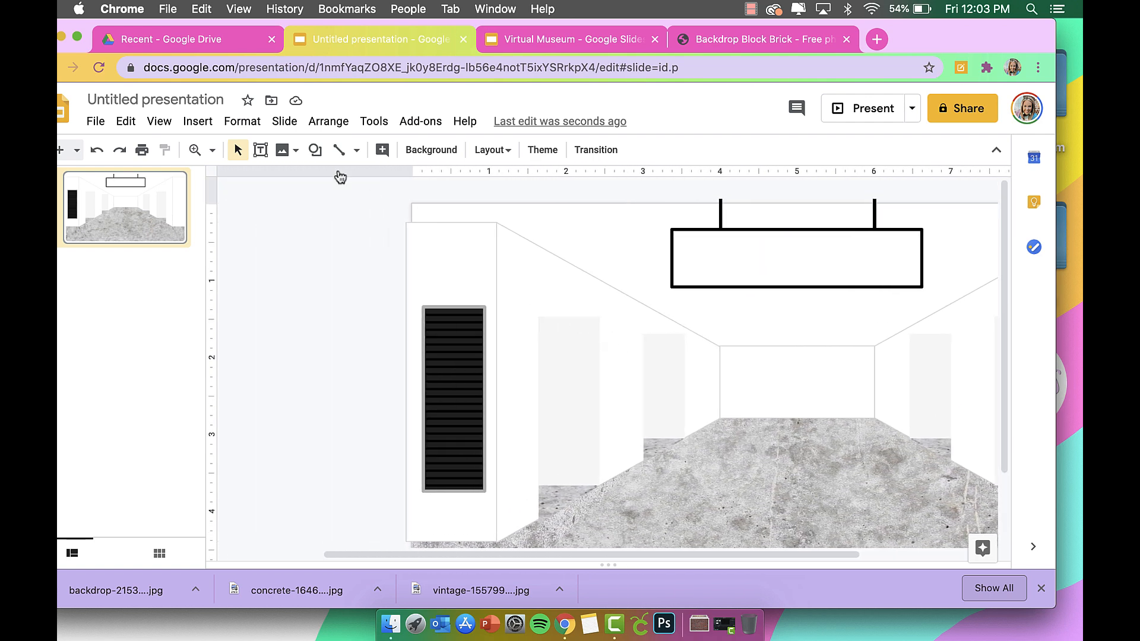
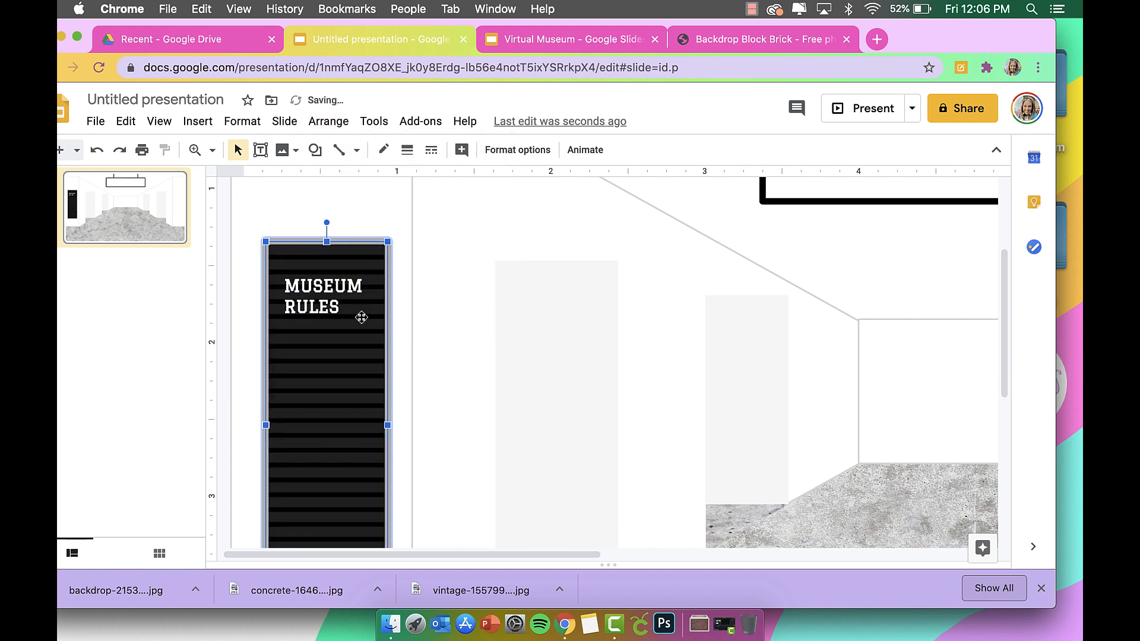
Step: Paste a copy of the MUSEUM RULES letter board at 100% zoom and place it on the hallway's front right wall
left_click(212, 150)
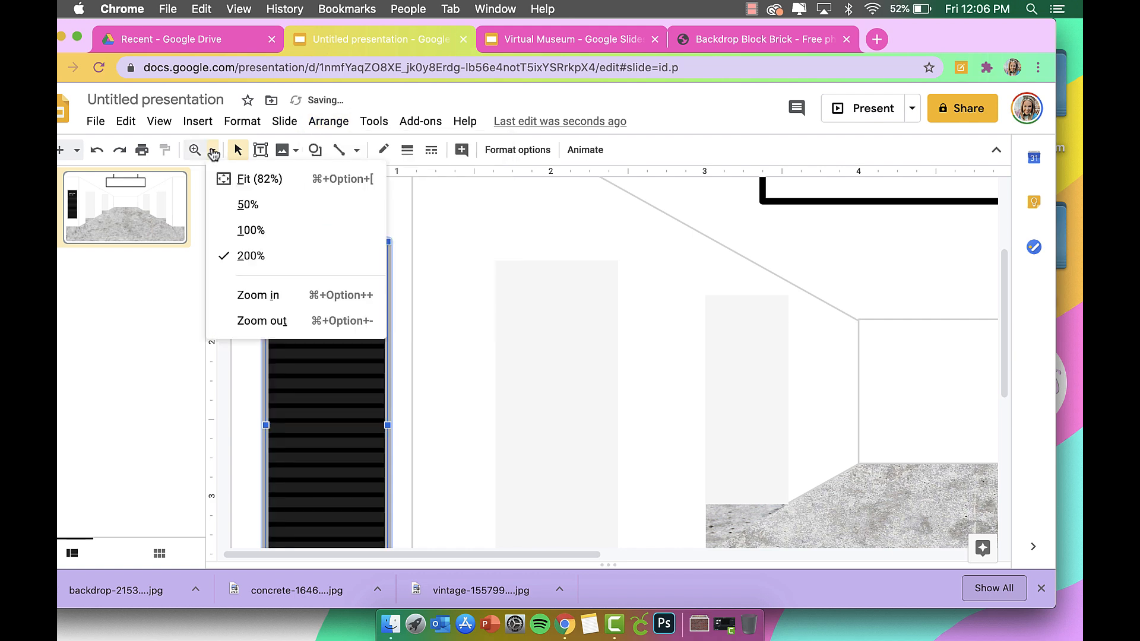
left_click(238, 228)
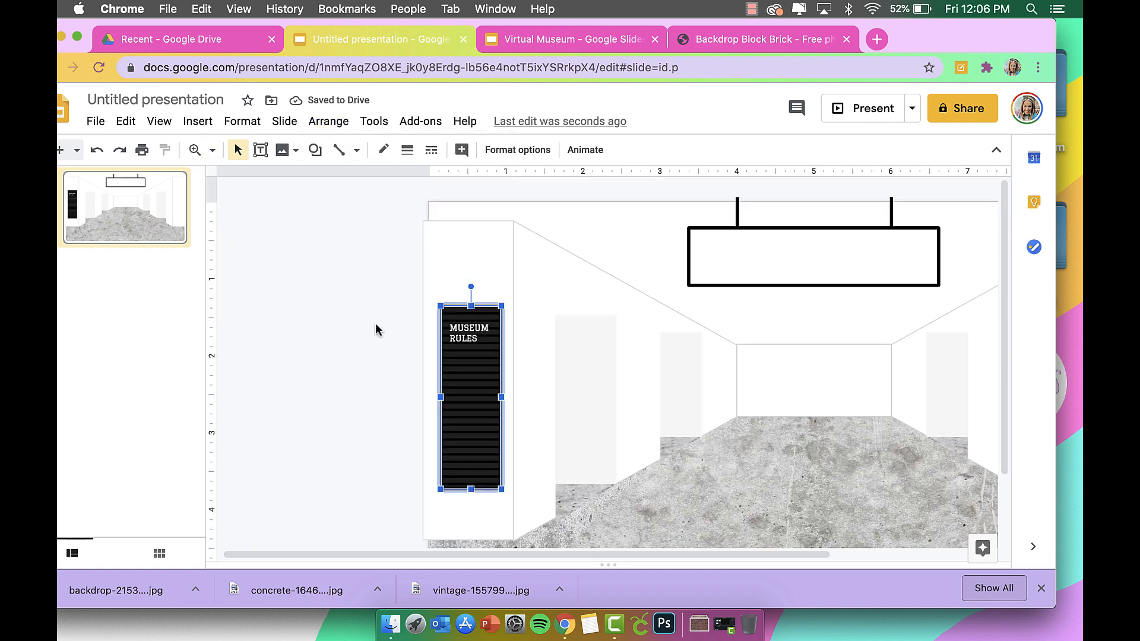
scroll(375, 323, "right", 5)
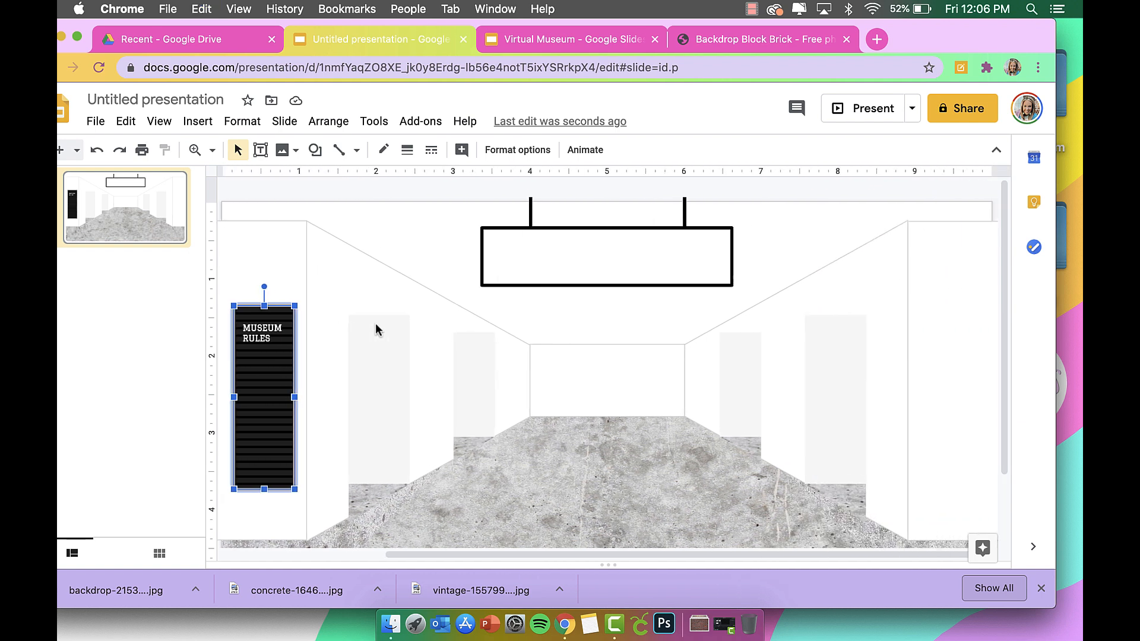
key("ctrl+v")
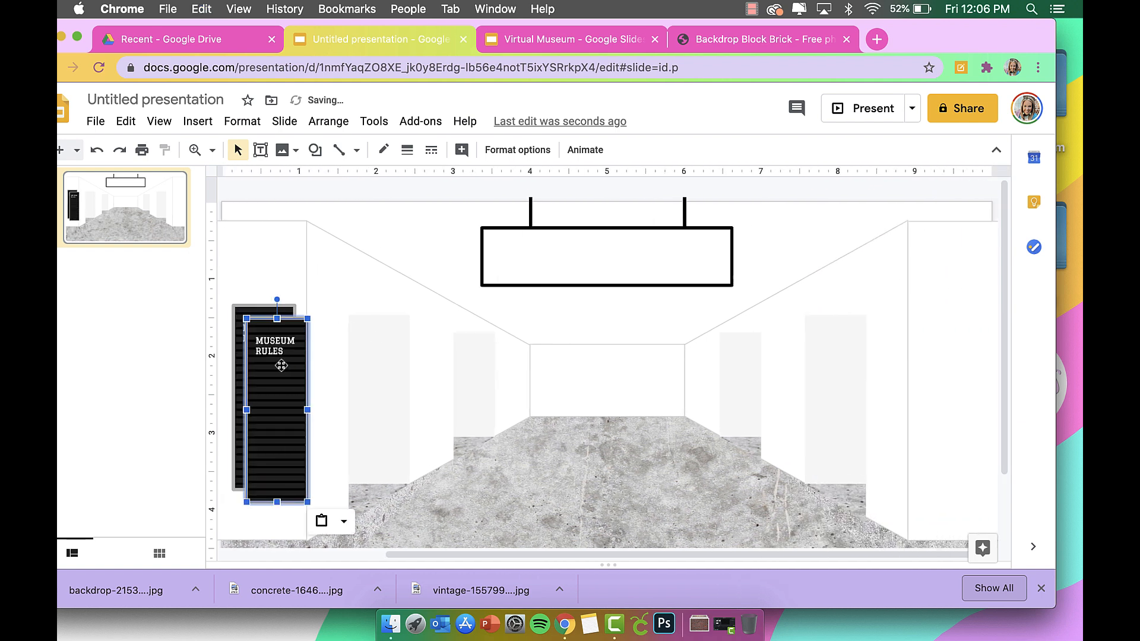
left_click_drag(280, 364, 962, 338)
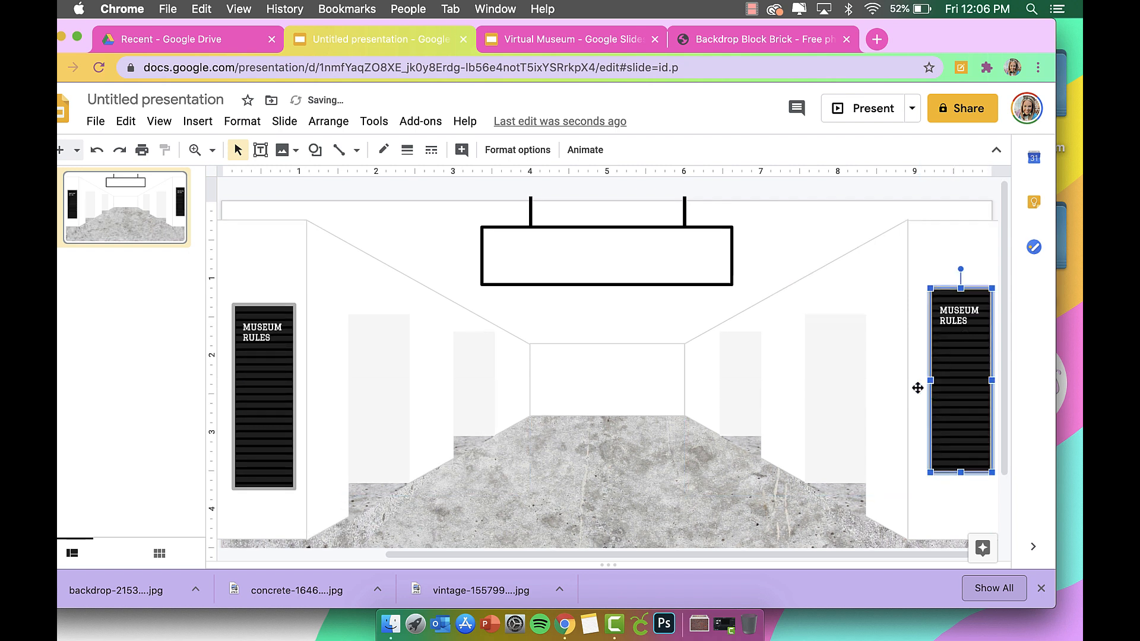
left_click(918, 202)
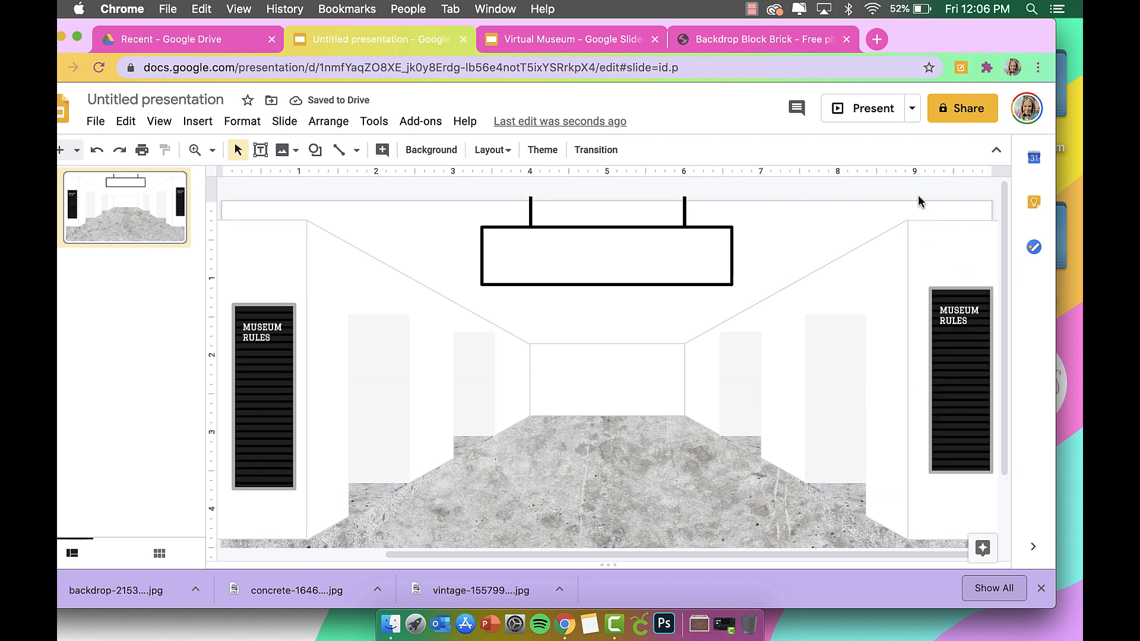
Step: Select the MUSEUM RULES text box inside the right wall's letter board and zoom in closely on its lower edge
double_click(961, 317)
left_click(947, 306)
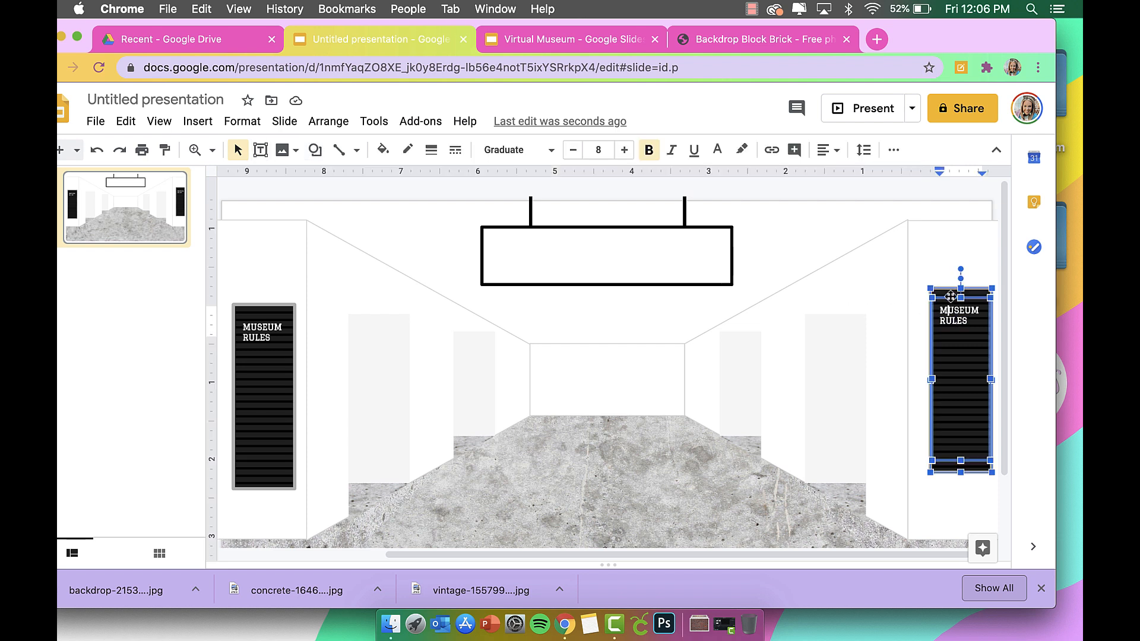
left_click(194, 149)
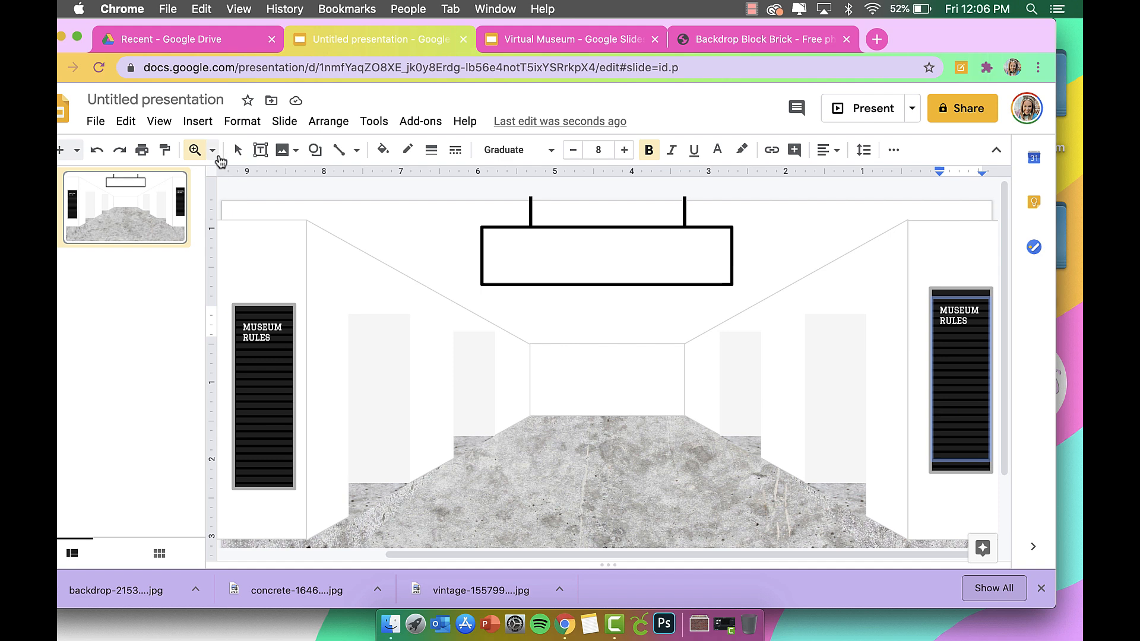
left_click(960, 371)
left_click(961, 371)
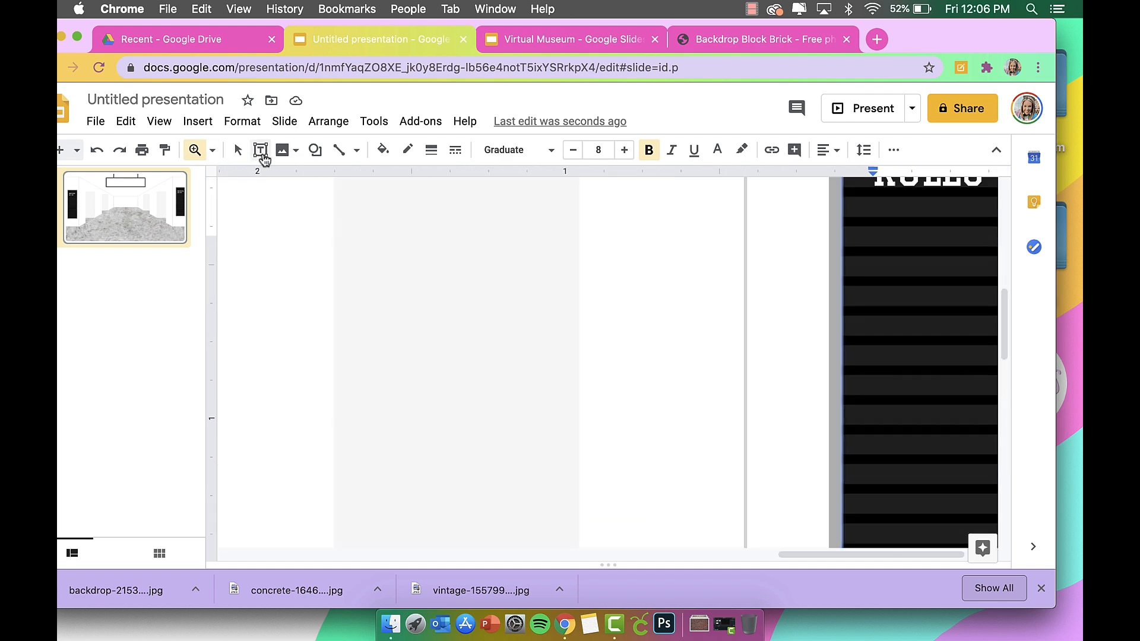
left_click(238, 149)
scroll(730, 387, "right", 1)
scroll(730, 387, "right", 3)
scroll(867, 432, "down", 6)
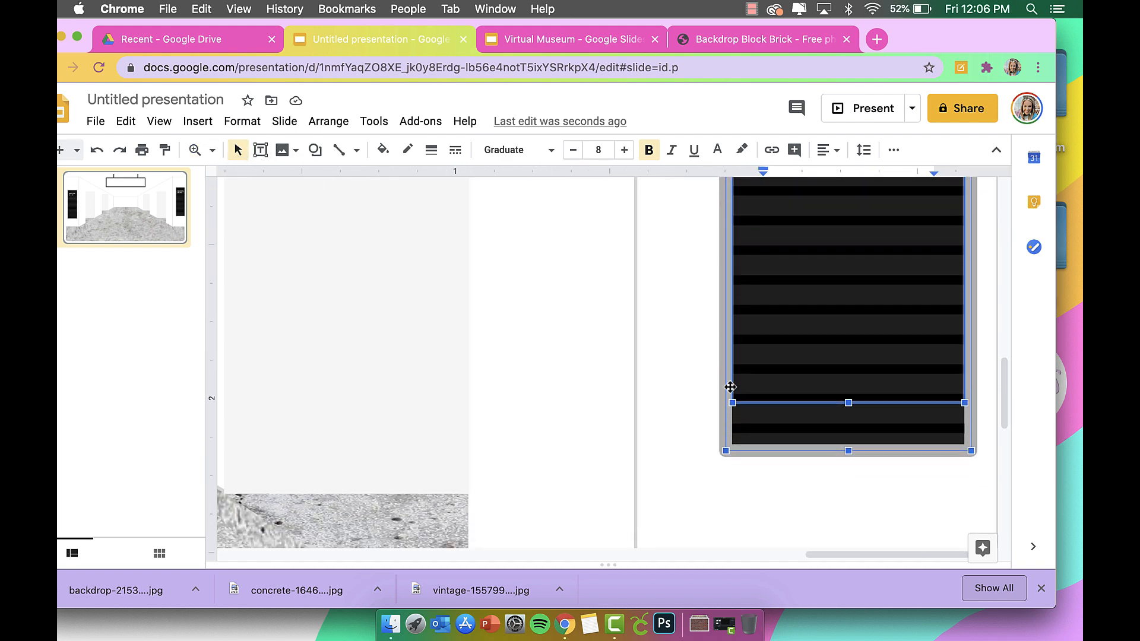
Step: Try to stretch the MUSEUM RULES text box down to the board's lower border, and undo the resize
left_click_drag(849, 397, 820, 528)
scroll(820, 529, "down", 3)
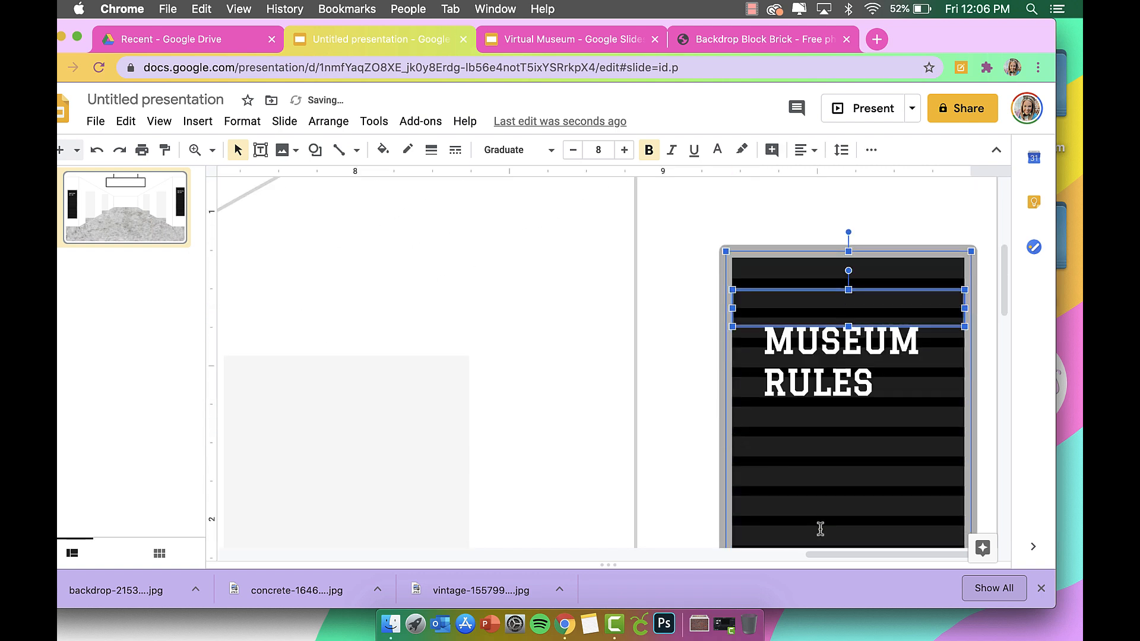
key("super+z")
scroll(821, 529, "down", 7)
scroll(857, 487, "down", 1)
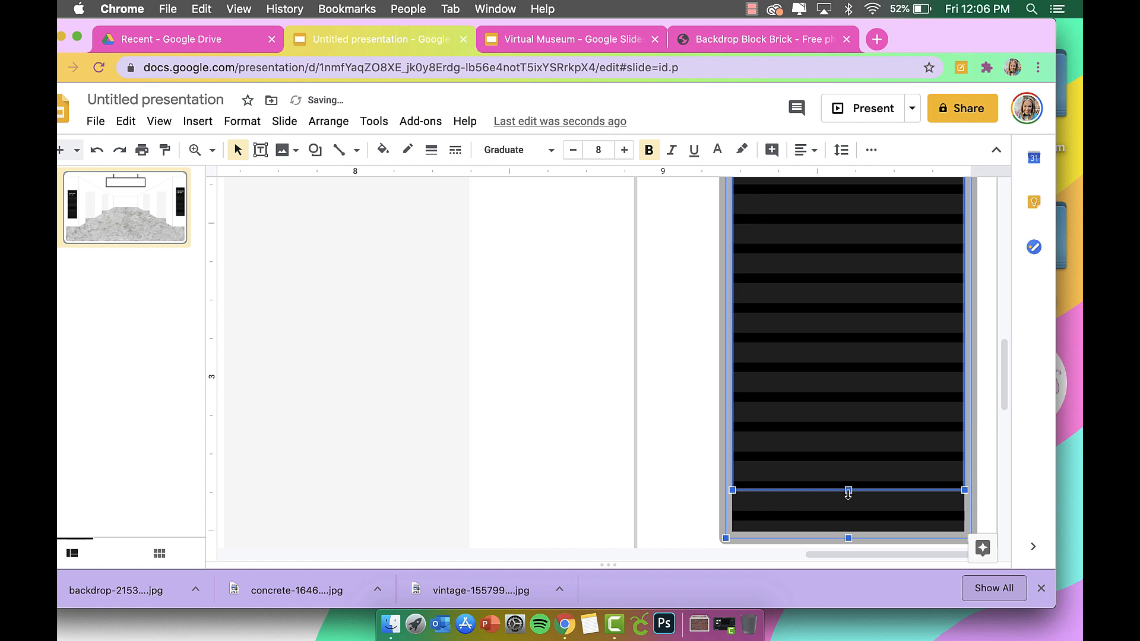
Step: Shorten the MUSEUM RULES text box and the black letter board on the right wall by raising their lower edges toward the title
left_click_drag(847, 494, 852, 311)
left_click(855, 502)
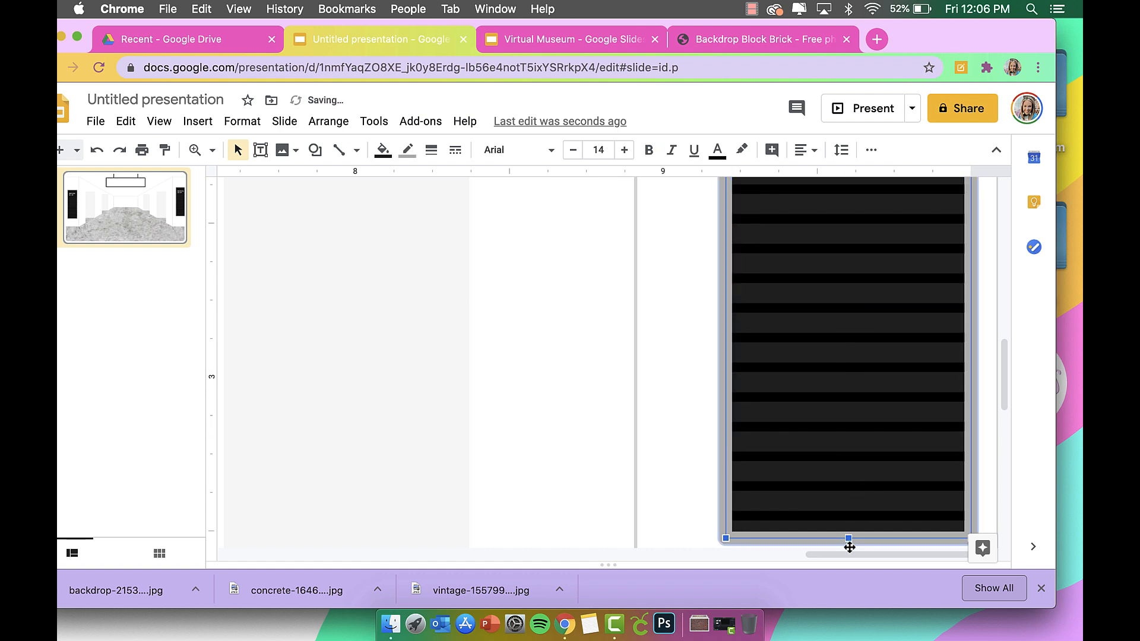
scroll(849, 541, "down", 3)
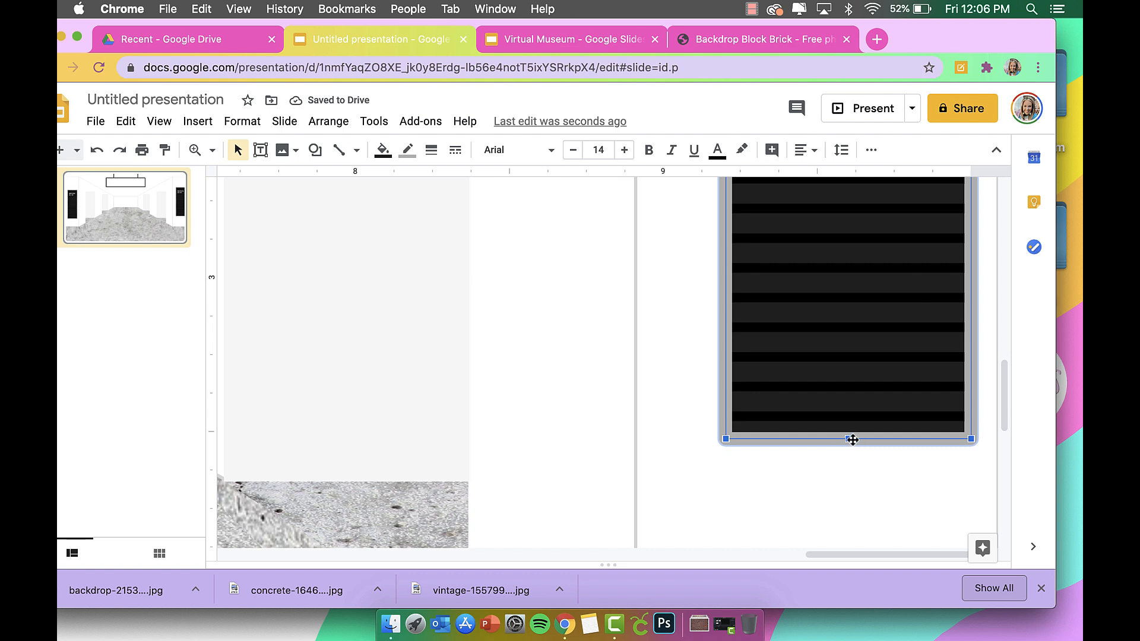
left_click_drag(852, 440, 851, 375)
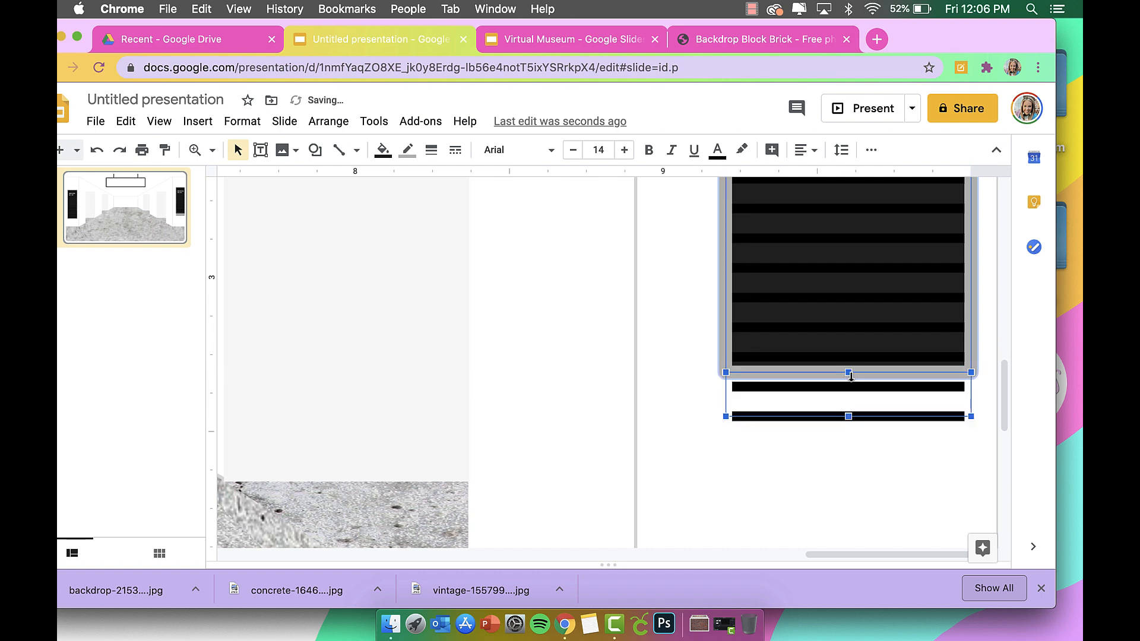
scroll(850, 375, "up", 3)
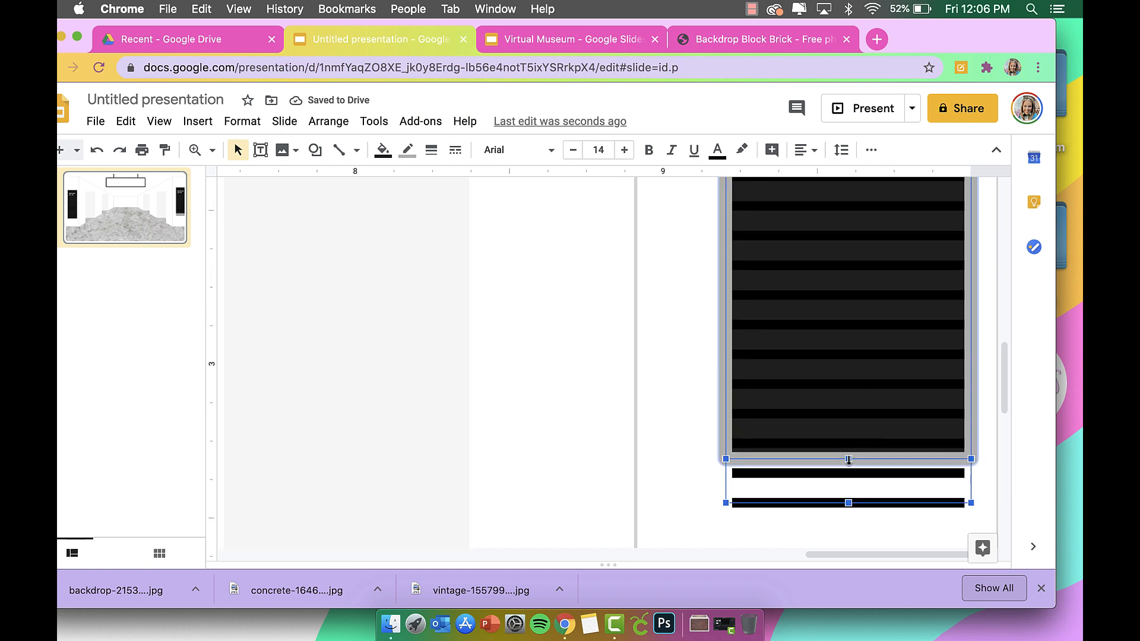
left_click_drag(848, 459, 855, 303)
scroll(856, 303, "up", 4)
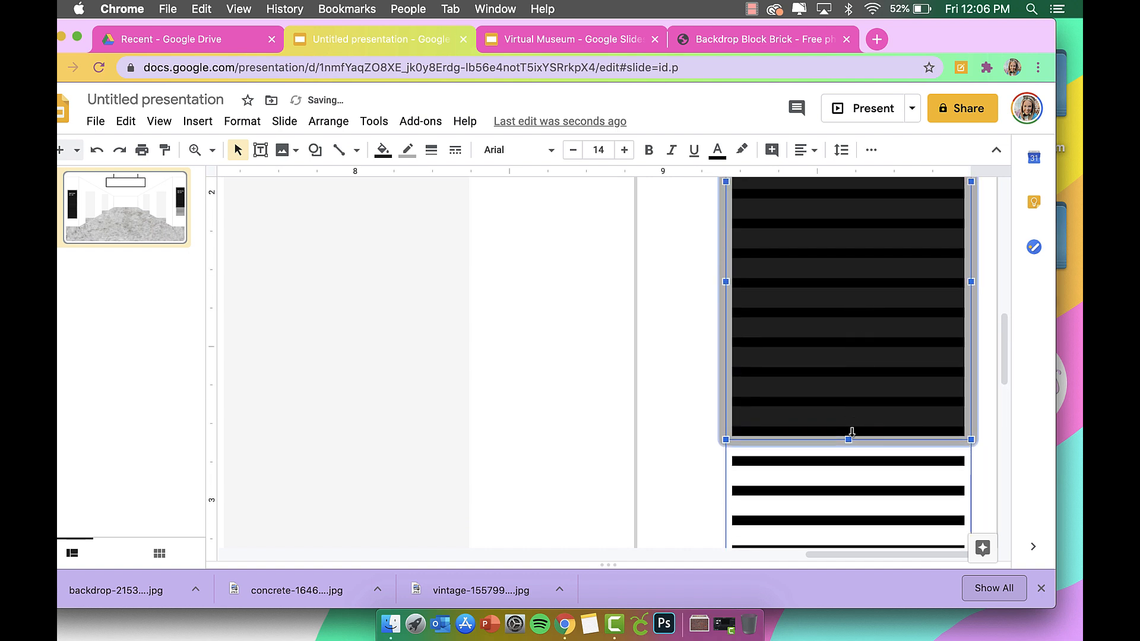
left_click_drag(848, 441, 856, 314)
scroll(856, 315, "up", 7)
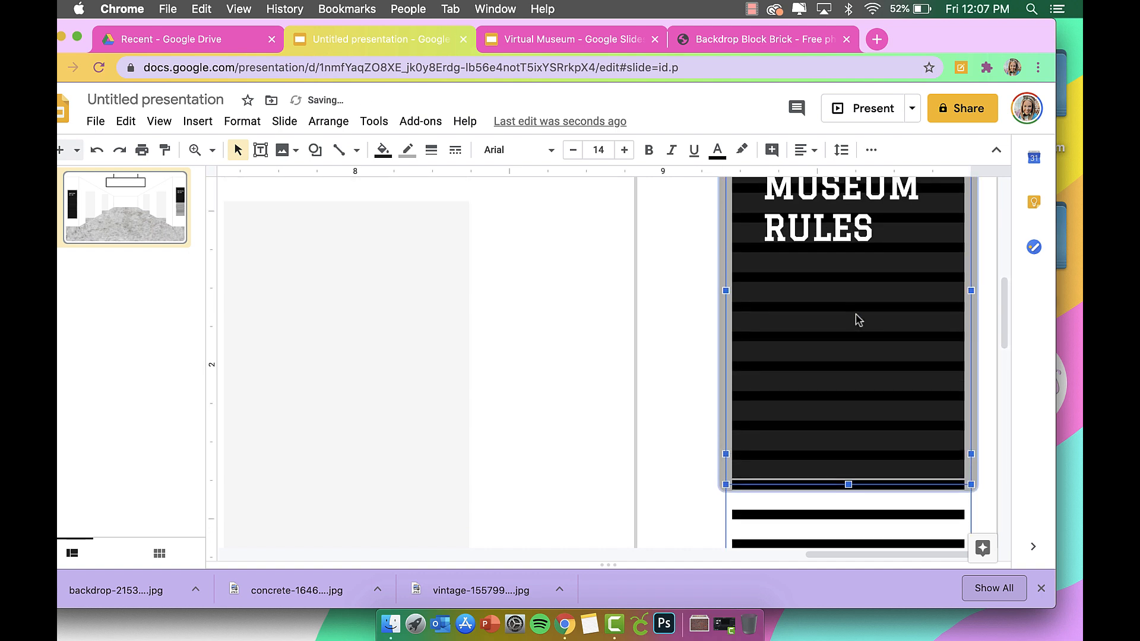
left_click_drag(848, 531, 849, 458)
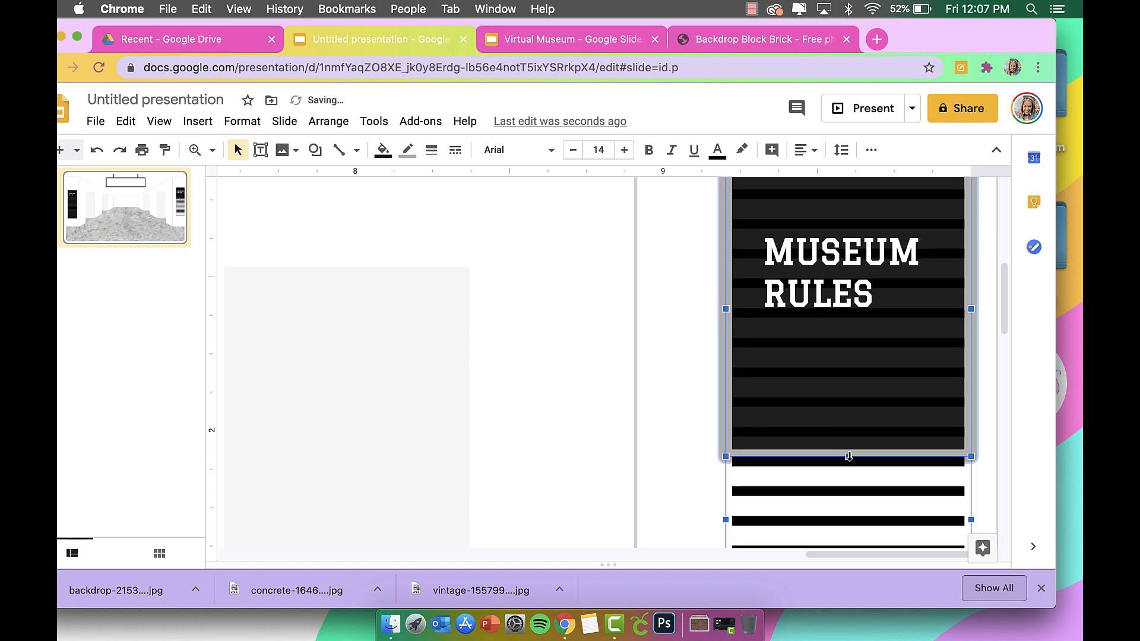
scroll(848, 456, "down", 2)
left_click(791, 398)
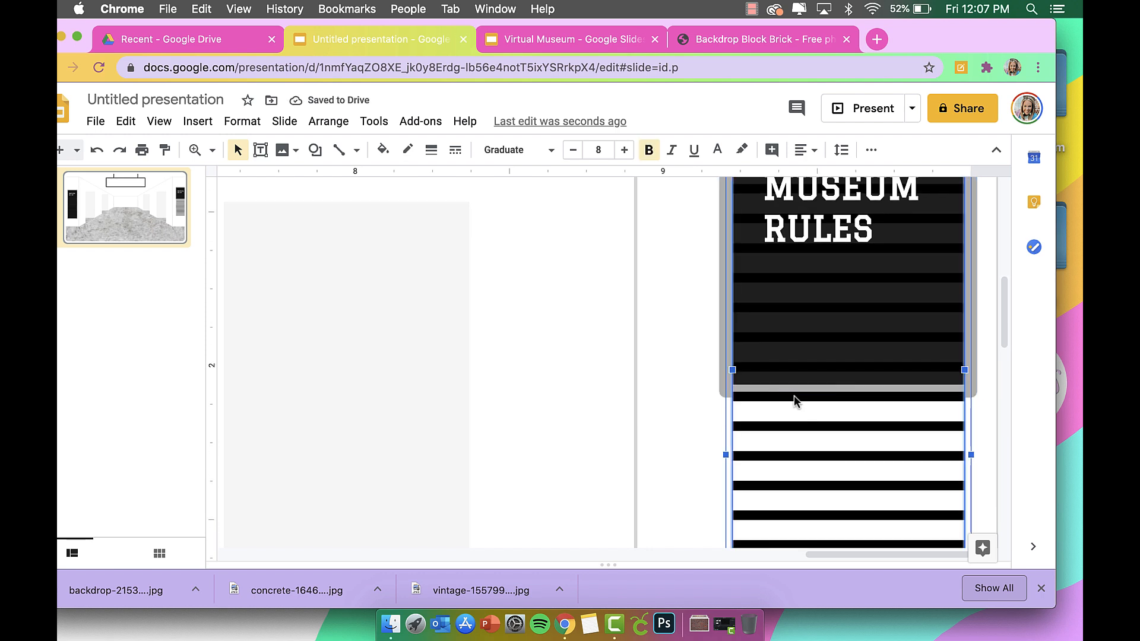
scroll(794, 398, "up", 2)
left_click(794, 397)
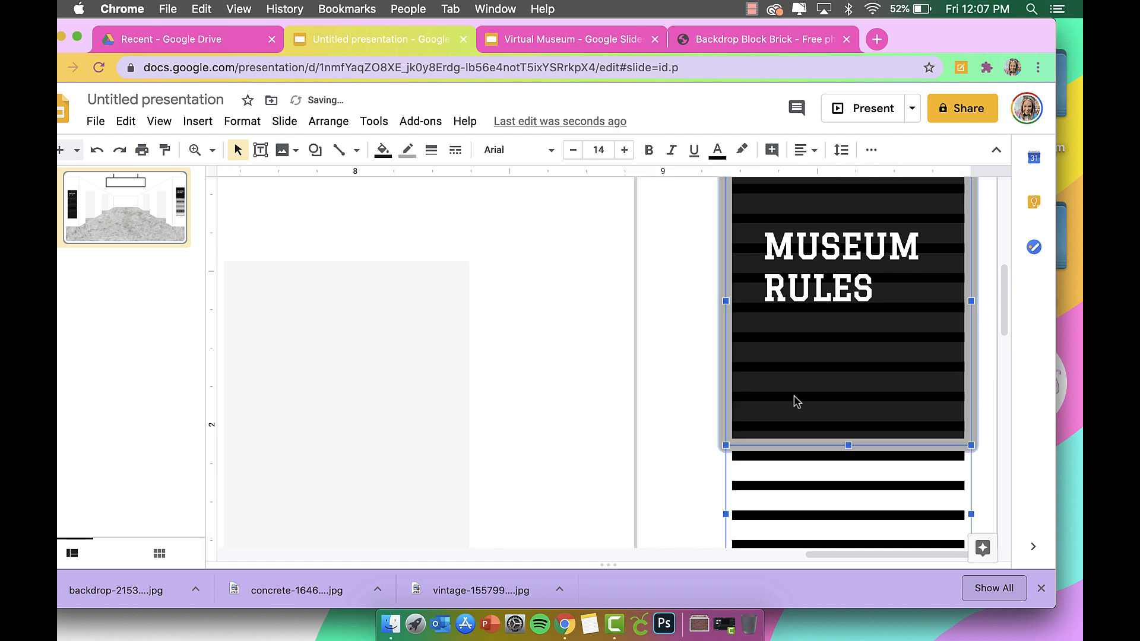
Step: Select the lowest black lines hanging below the shortened right letter board and delete them
scroll(794, 395, "down", 15)
left_click(789, 406)
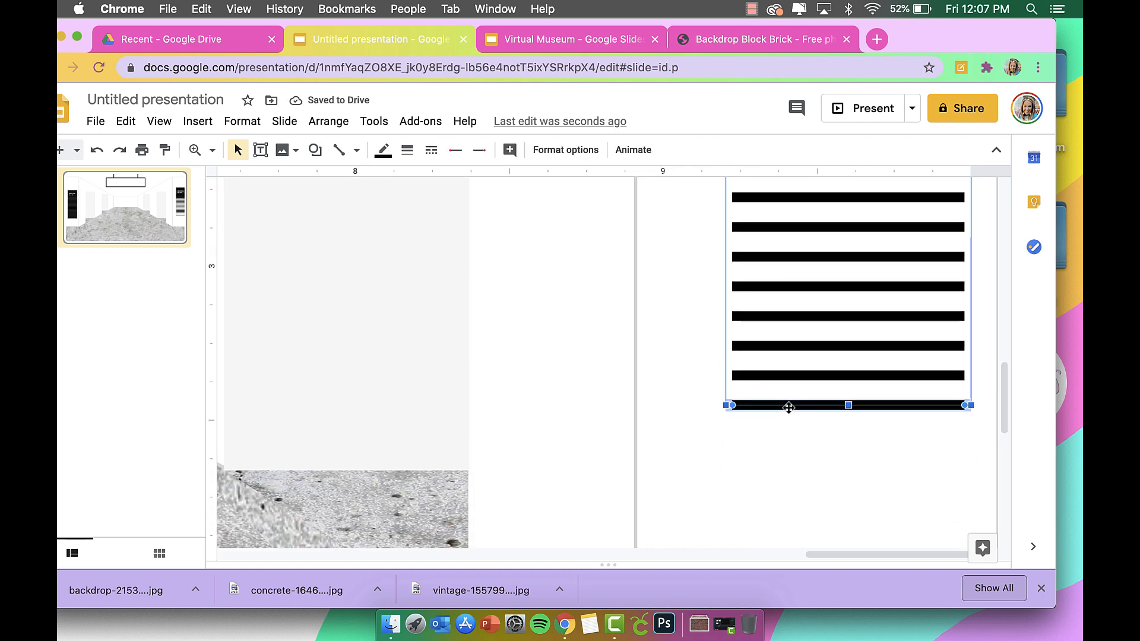
left_click(788, 375, "shift")
left_click(786, 346, "shift")
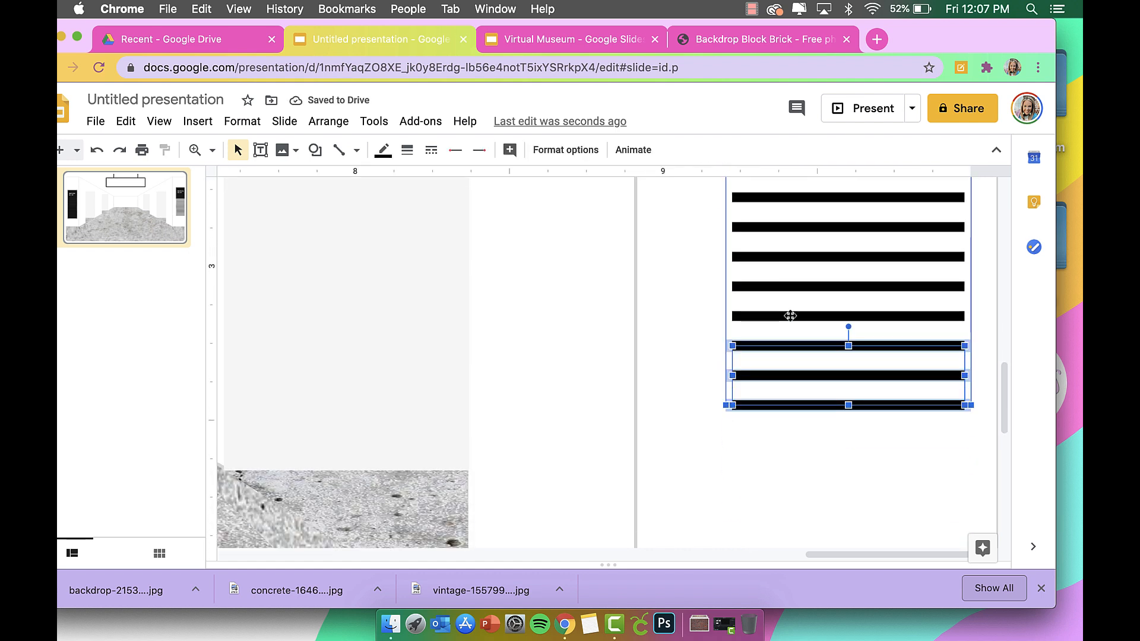
left_click(790, 316, "shift")
left_click(791, 289, "shift")
left_click(789, 258, "shift")
scroll(789, 257, "up", 3)
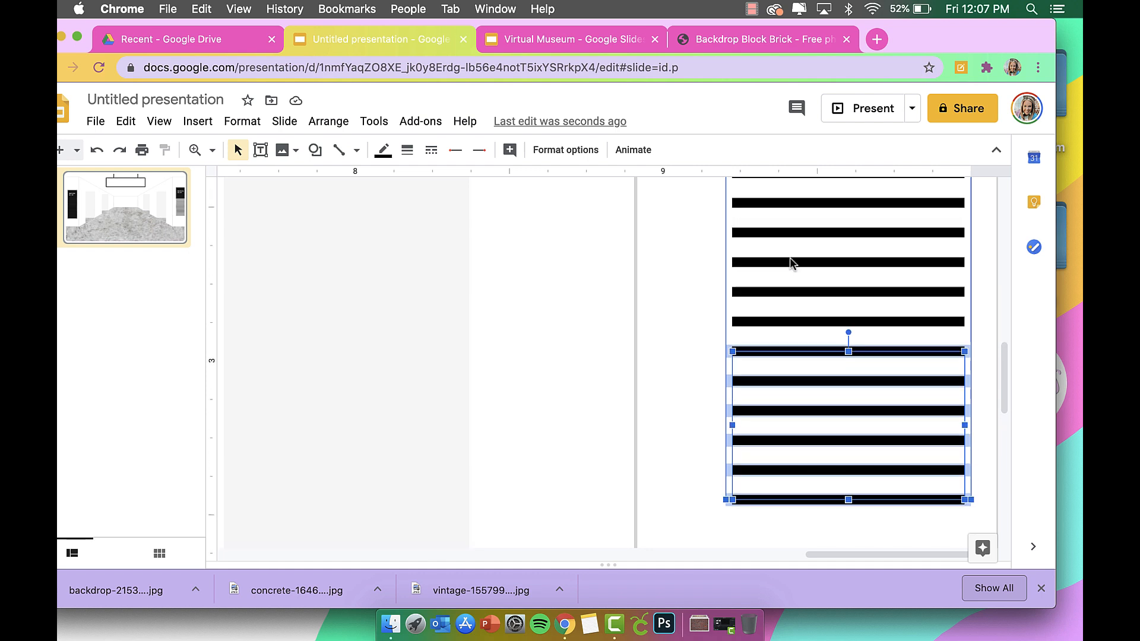
left_click(773, 325, "shift")
left_click(777, 296, "shift")
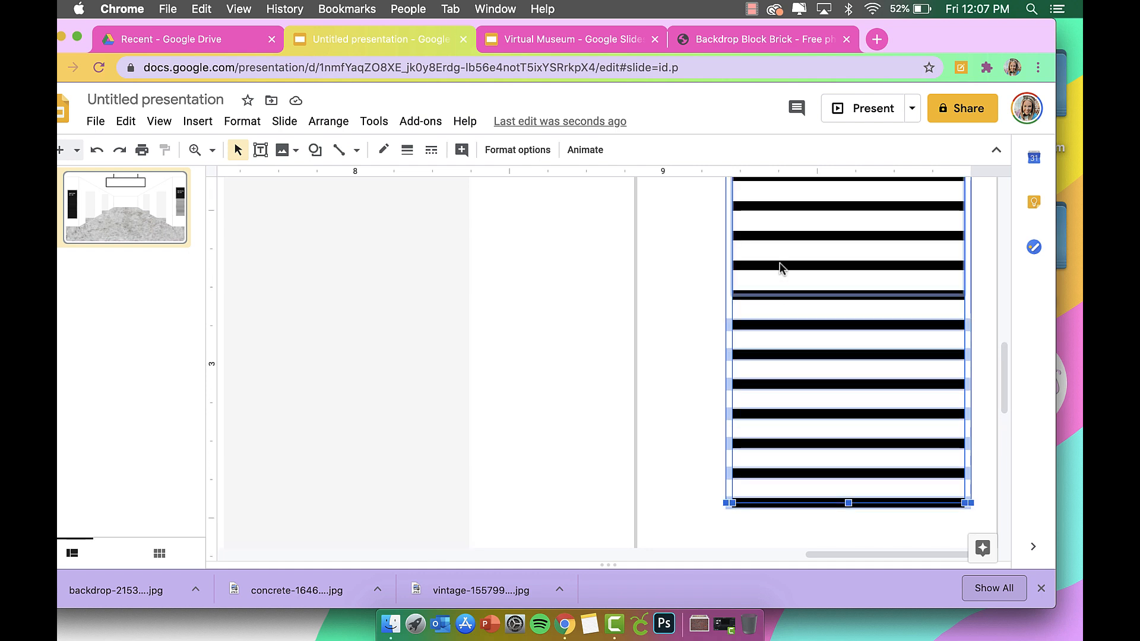
left_click(780, 265, "shift")
left_click(780, 294, "shift")
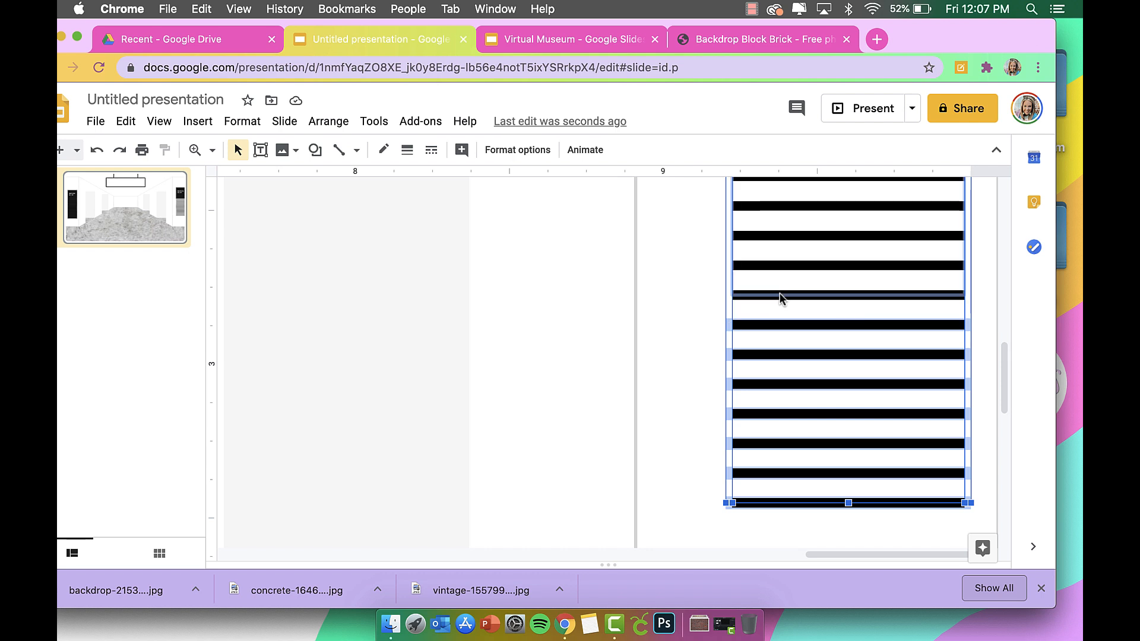
left_click(780, 297, "shift")
key("Delete")
Step: Try to squeeze the grouped letter board vertically by raising its lower edge, and undo the resize
scroll(780, 297, "up", 4)
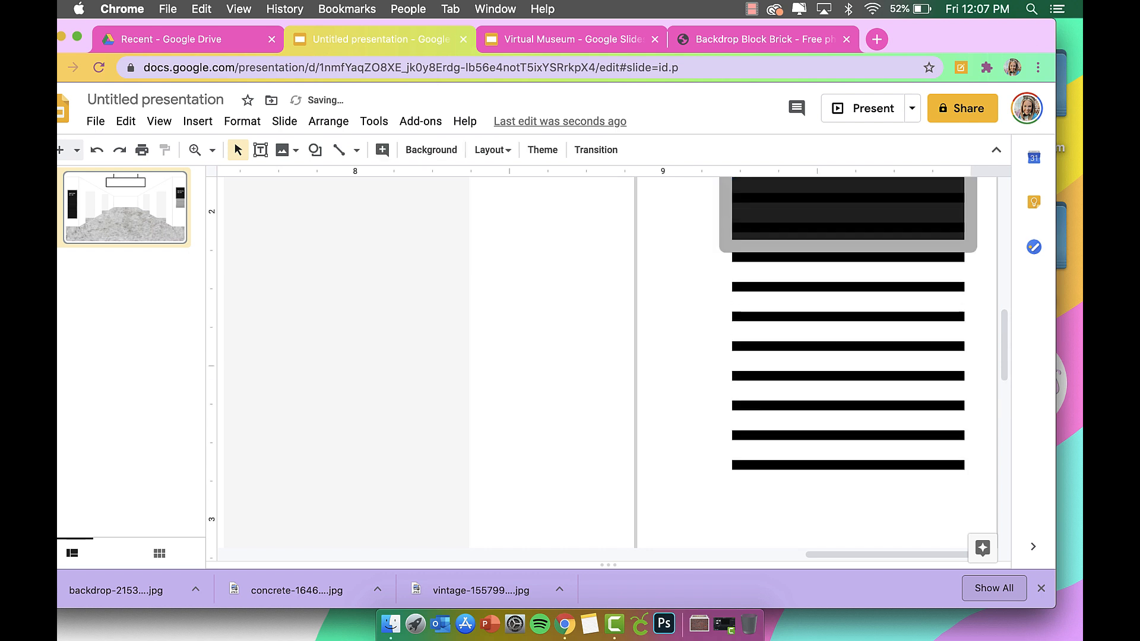
left_click(799, 383)
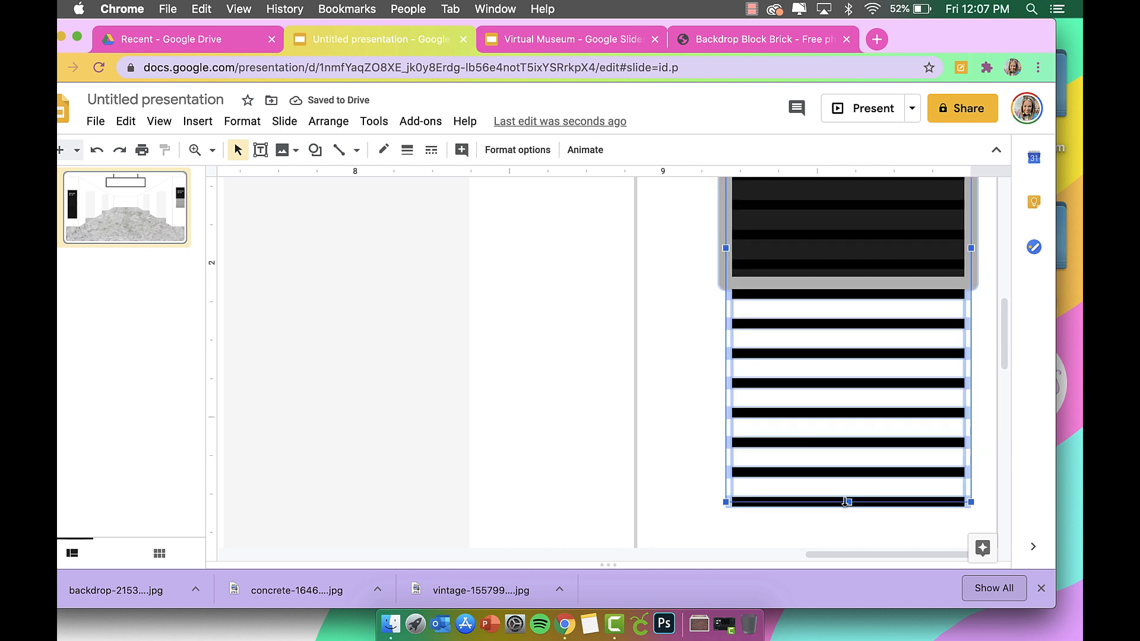
left_click_drag(849, 503, 855, 302)
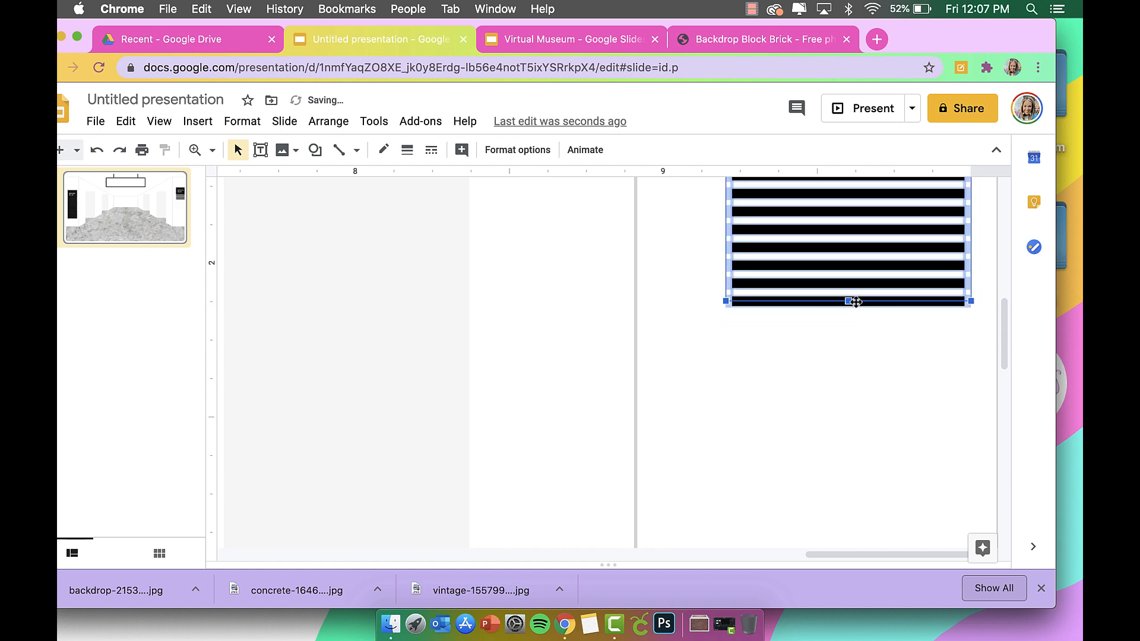
scroll(855, 302, "up", 3)
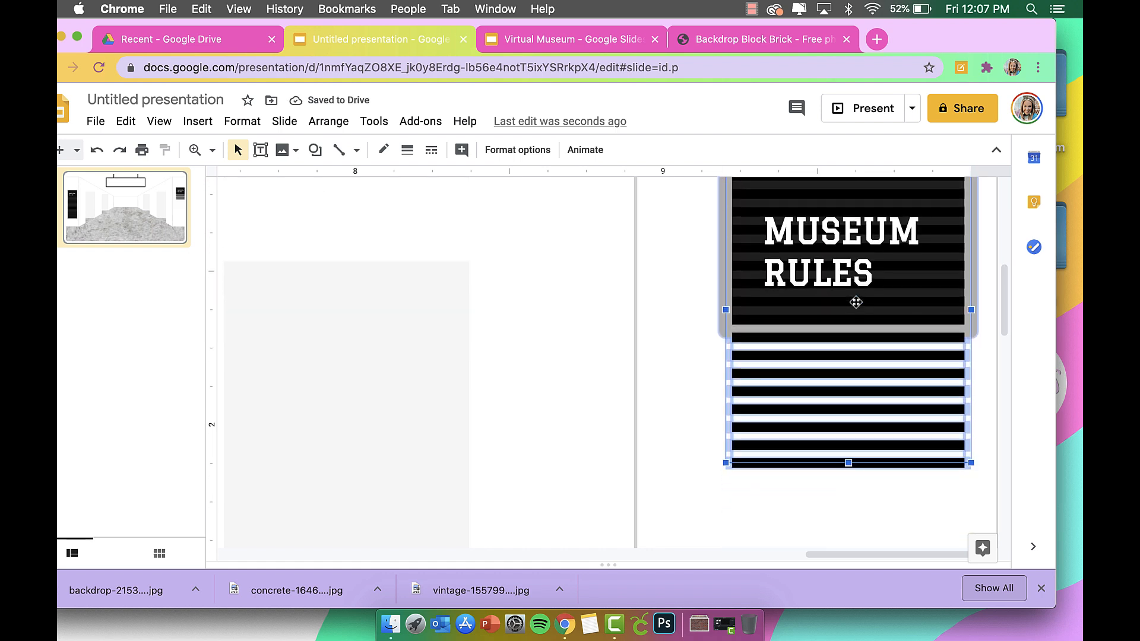
key("super+z")
scroll(856, 302, "up", 1)
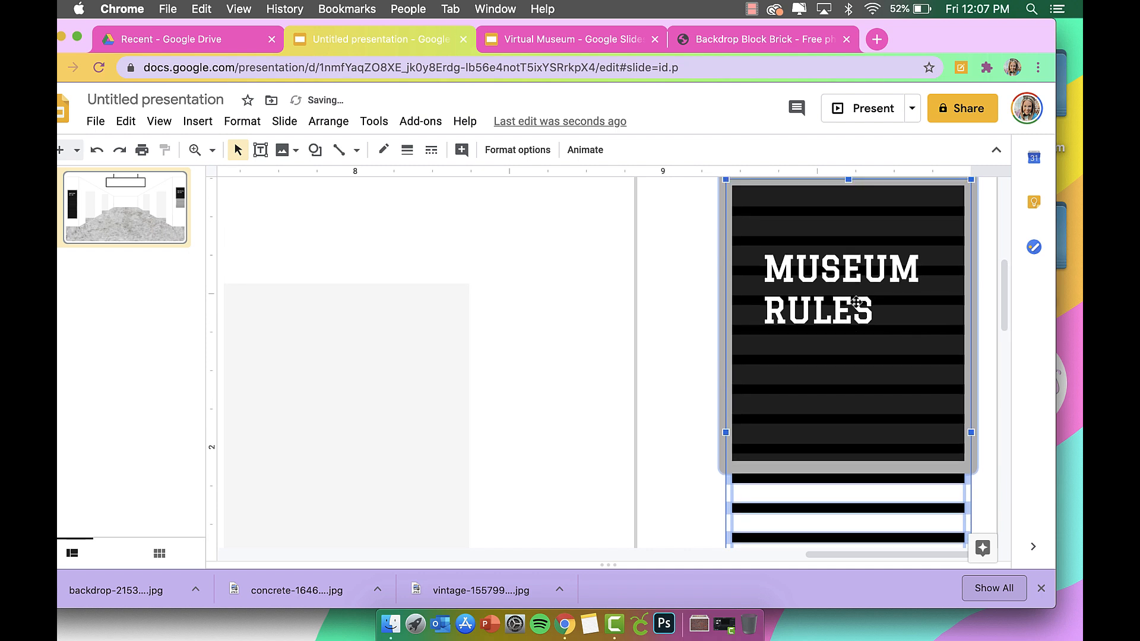
Step: Ungroup the right wall's letter board and clear the selection
scroll(804, 224, "up", 1)
left_click(238, 126)
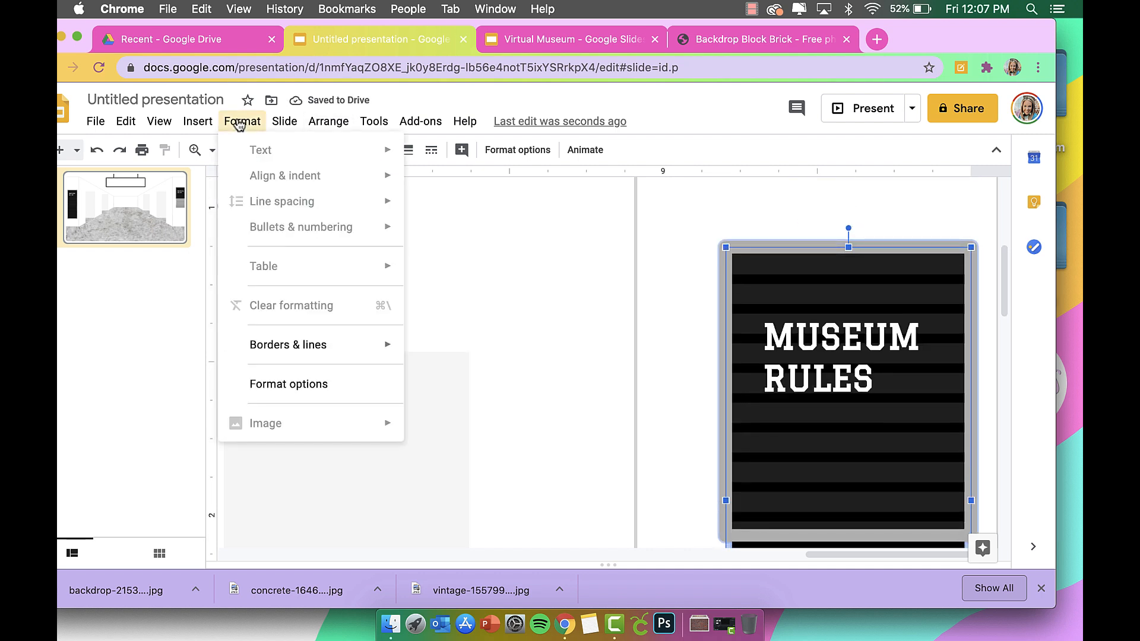
mouse_move(331, 127)
left_click(380, 345)
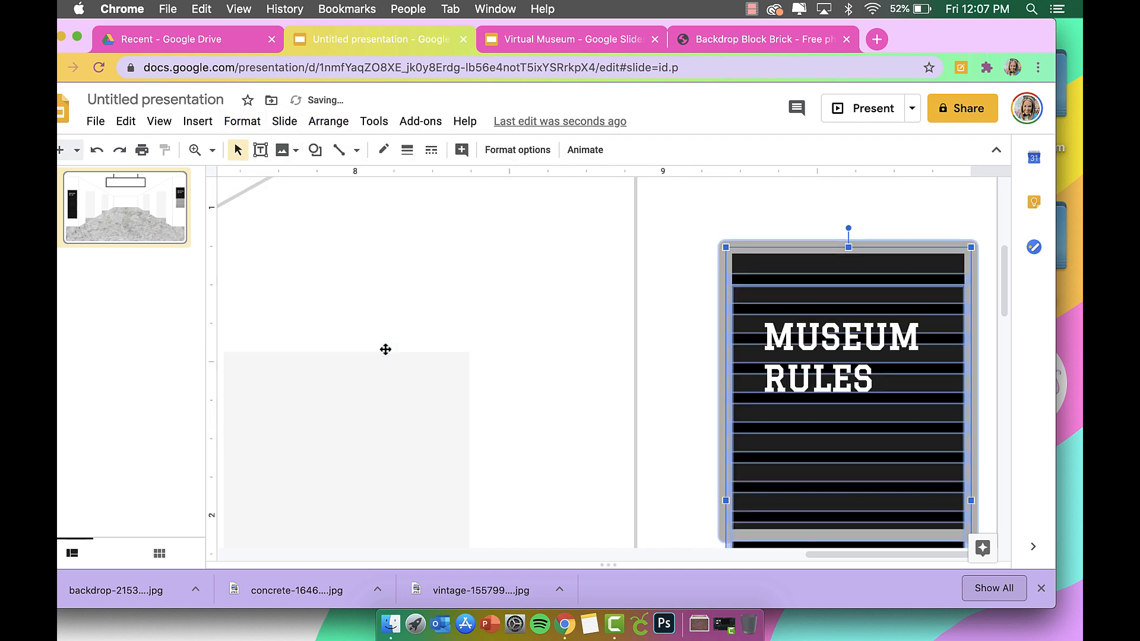
scroll(384, 349, "down", 2)
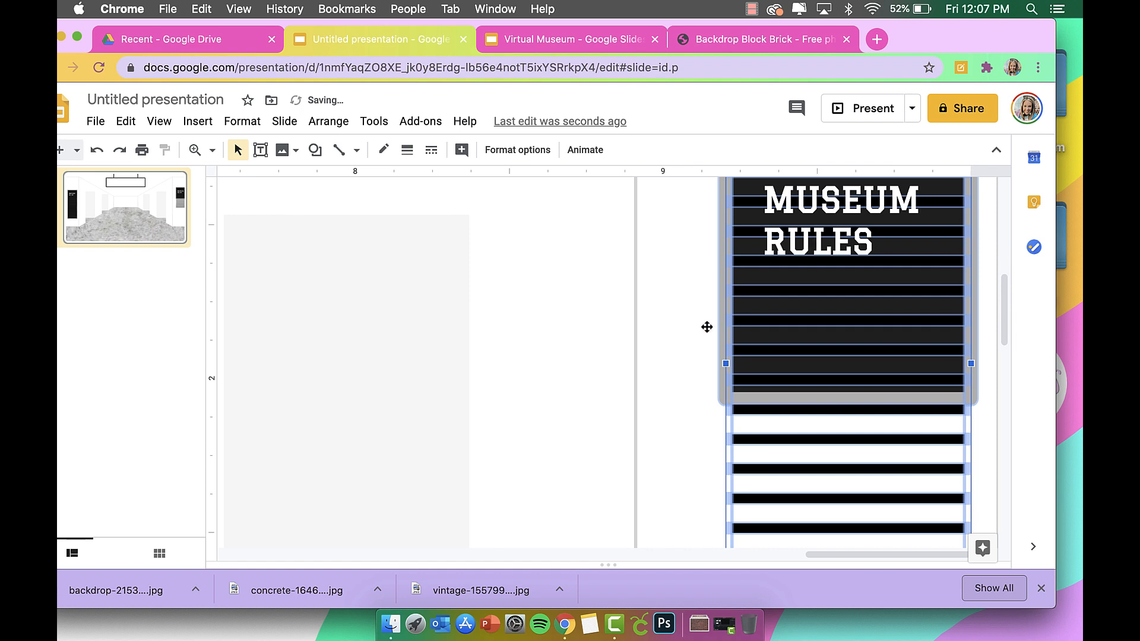
left_click(671, 278)
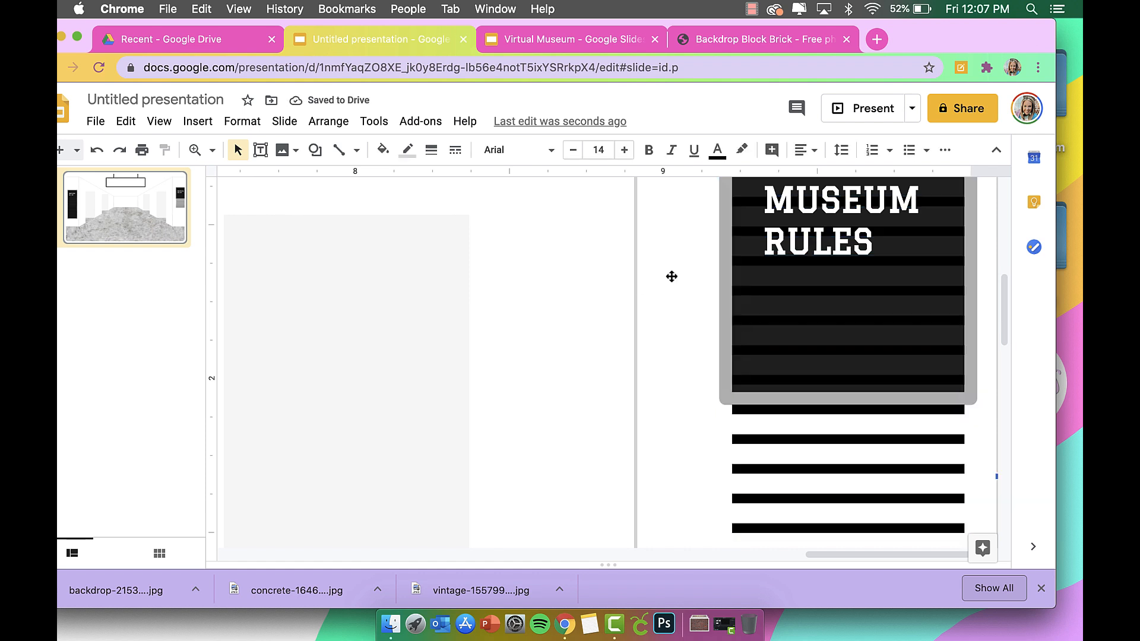
Step: Resize the right board's MUSEUM RULES text box so its lower edge sits just below the title
double_click(815, 251)
scroll(831, 318, "down", 3)
scroll(830, 317, "up", 1)
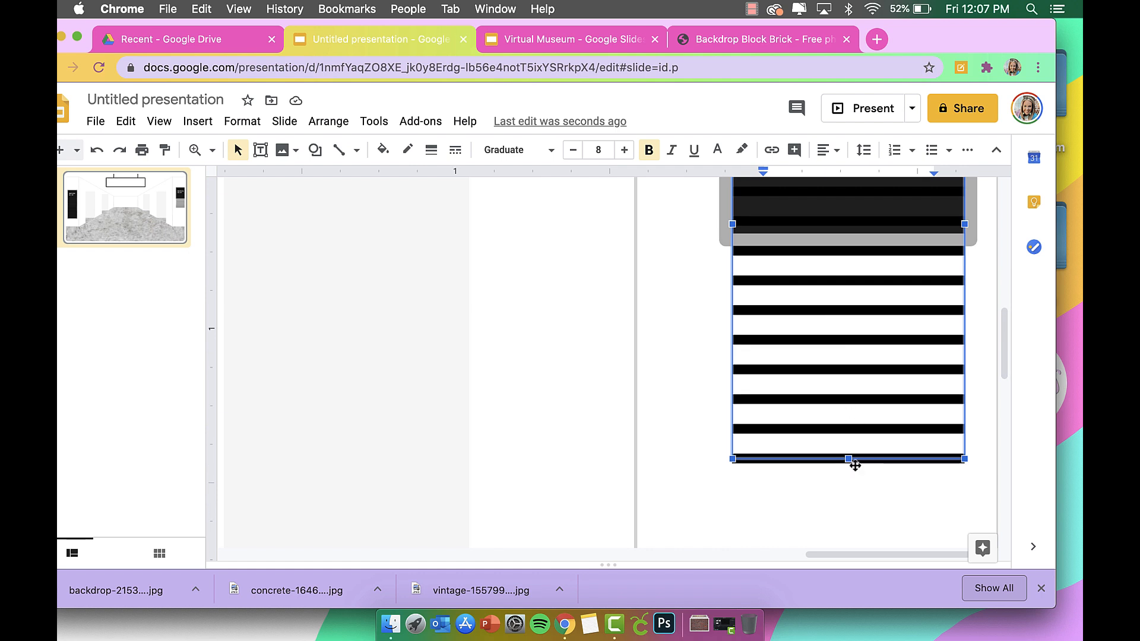
left_click_drag(849, 460, 848, 396)
scroll(849, 397, "down", 2)
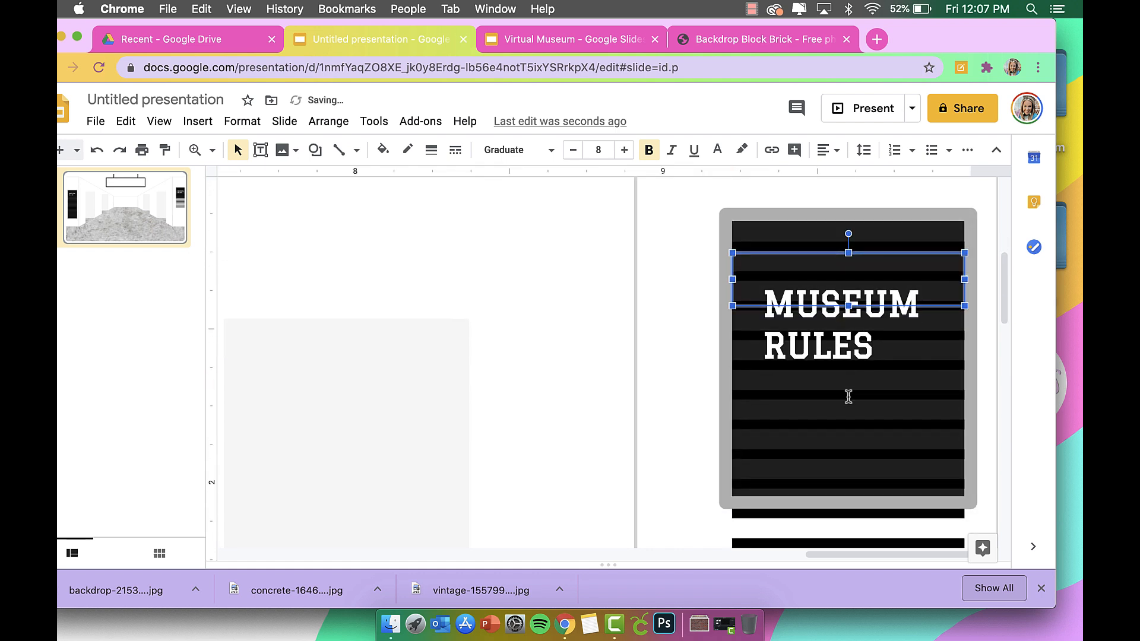
left_click_drag(848, 307, 839, 390)
Step: Select the lowest black line within the group of lines extending below the right letter board
scroll(840, 390, "down", 4)
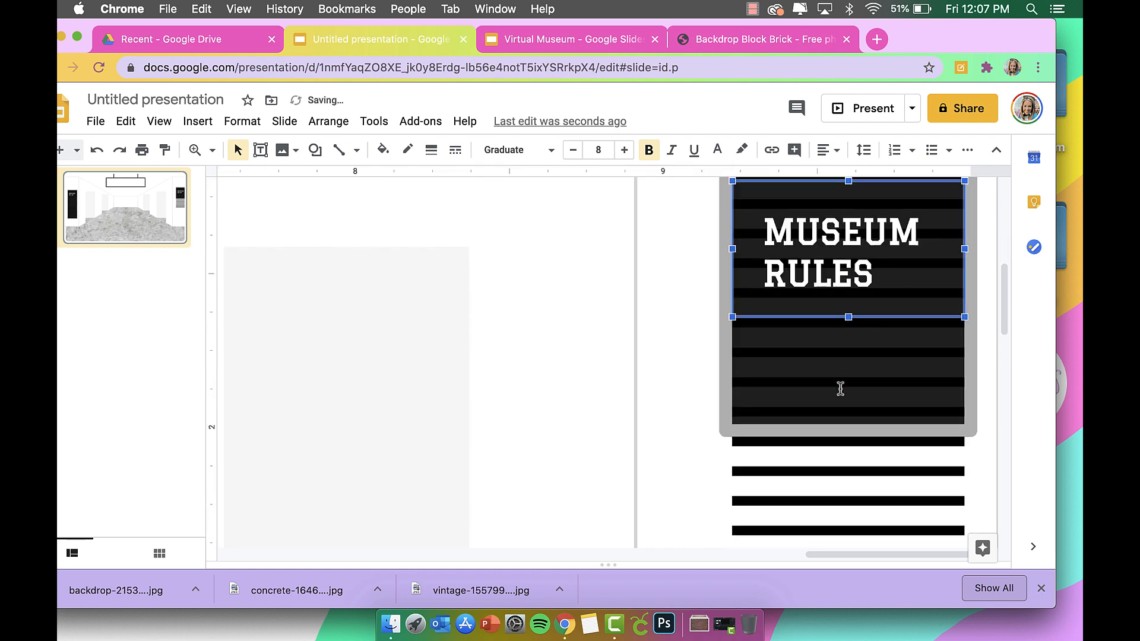
left_click(809, 454)
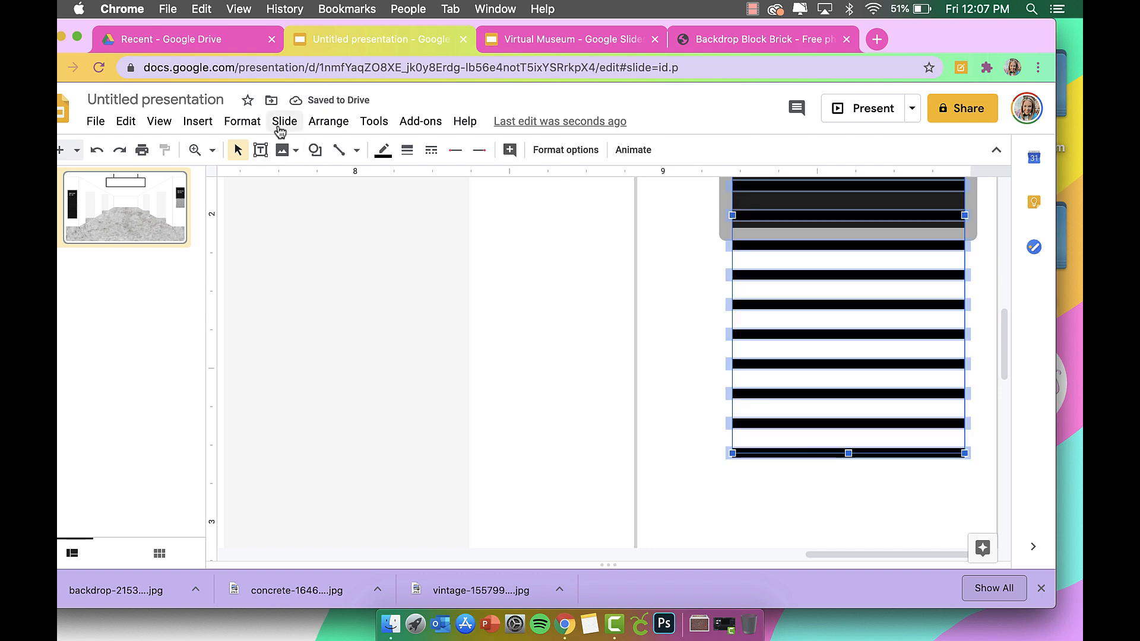
left_click(766, 454)
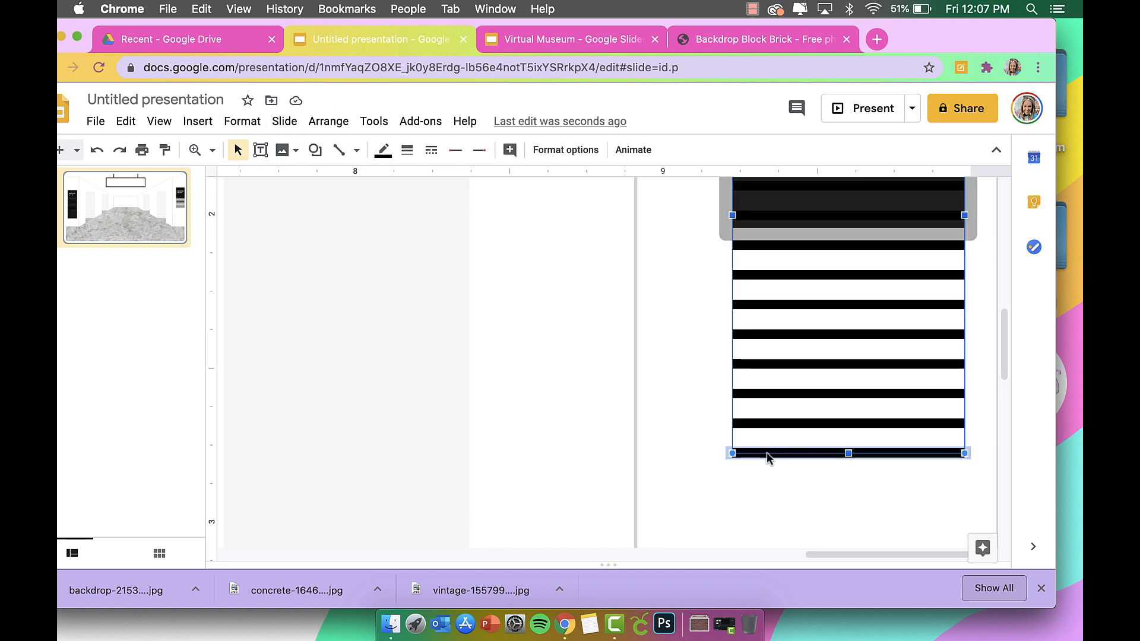
Step: Delete the eight black stripes that extend below the frame of the small Museum Rules board on the right wall
left_click(778, 424, "shift")
left_click(784, 394, "shift")
left_click(790, 364, "shift")
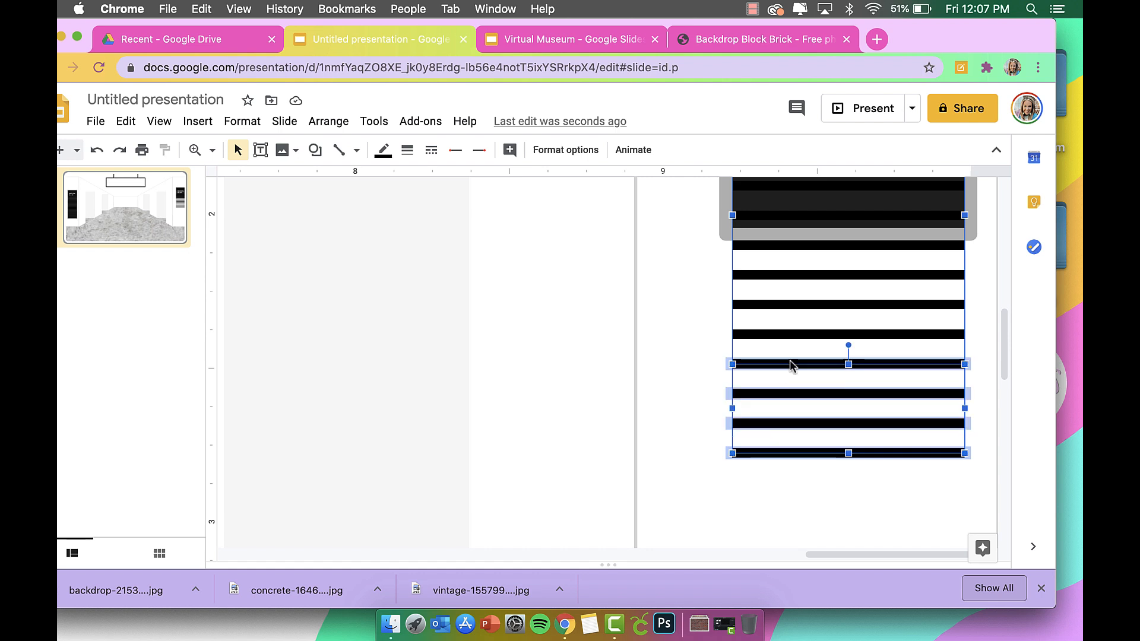
left_click(796, 334, "shift")
left_click(801, 304, "shift")
left_click(803, 275, "shift")
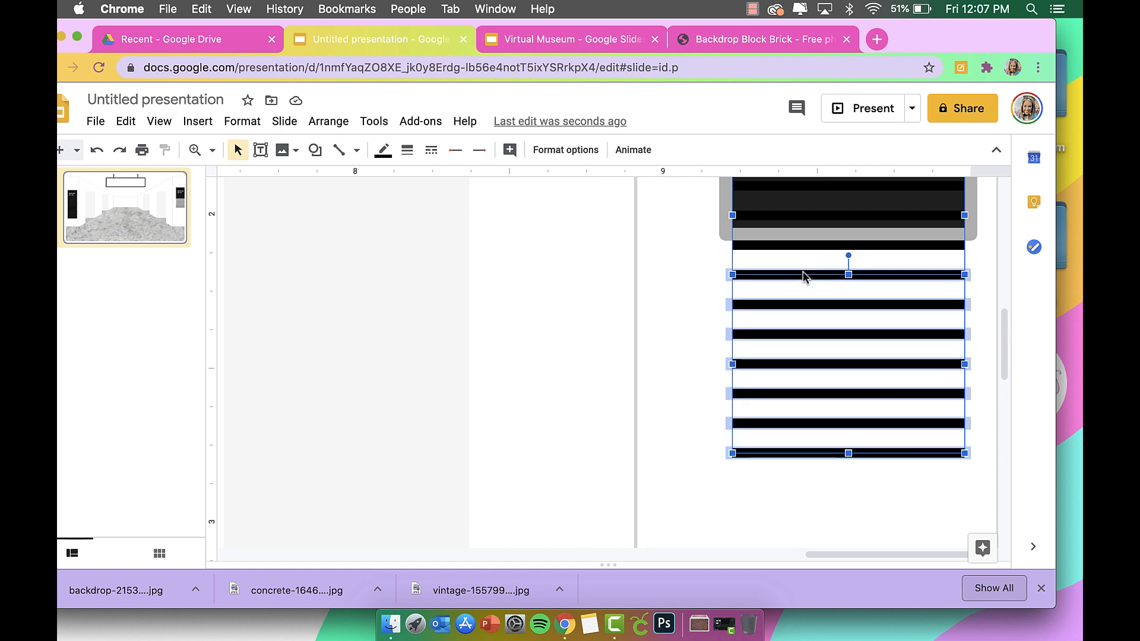
left_click(803, 246, "shift")
key("Delete")
scroll(802, 245, "up", 5)
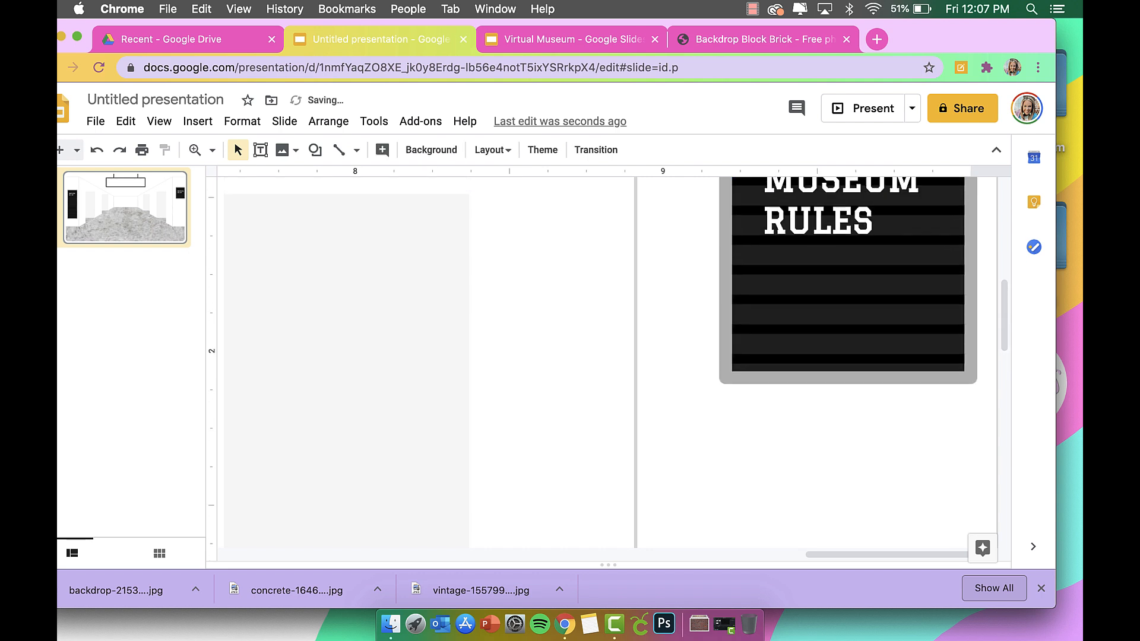
Step: Nudge the remaining black stripes vertically so they are spread evenly within the small Museum Rules board's frame
left_click(808, 228)
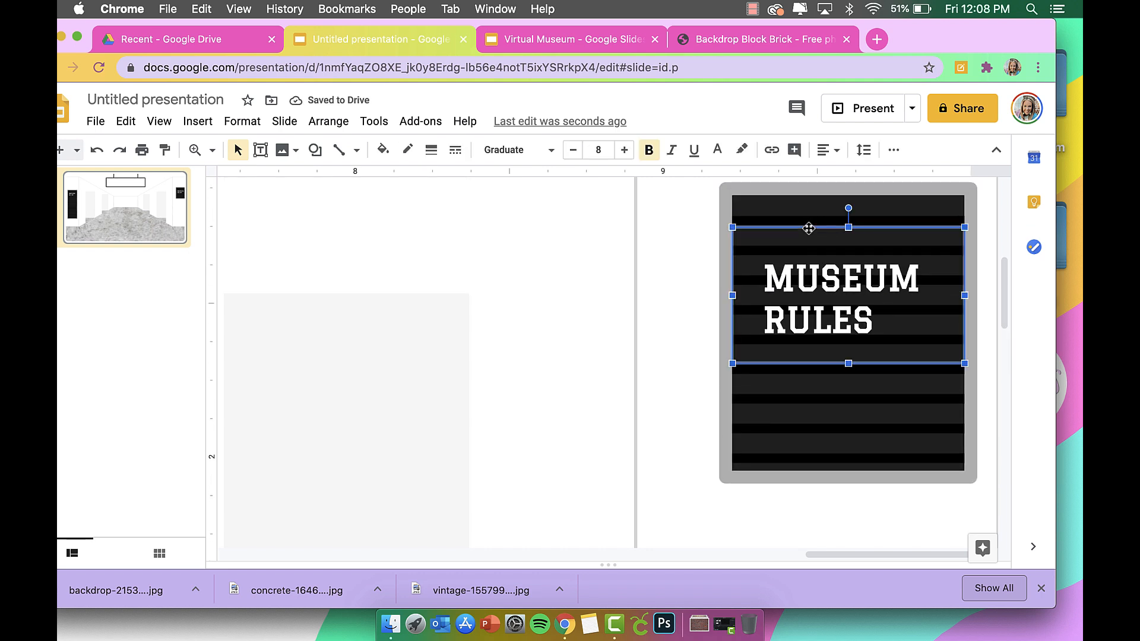
left_click(812, 223)
key("Up")
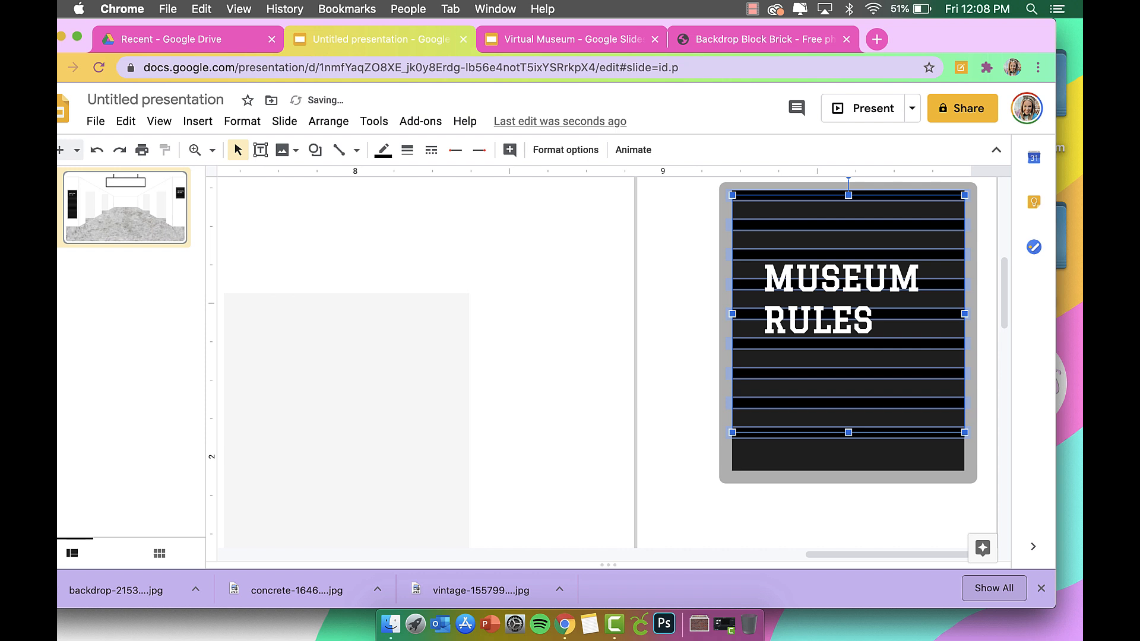
key("Down")
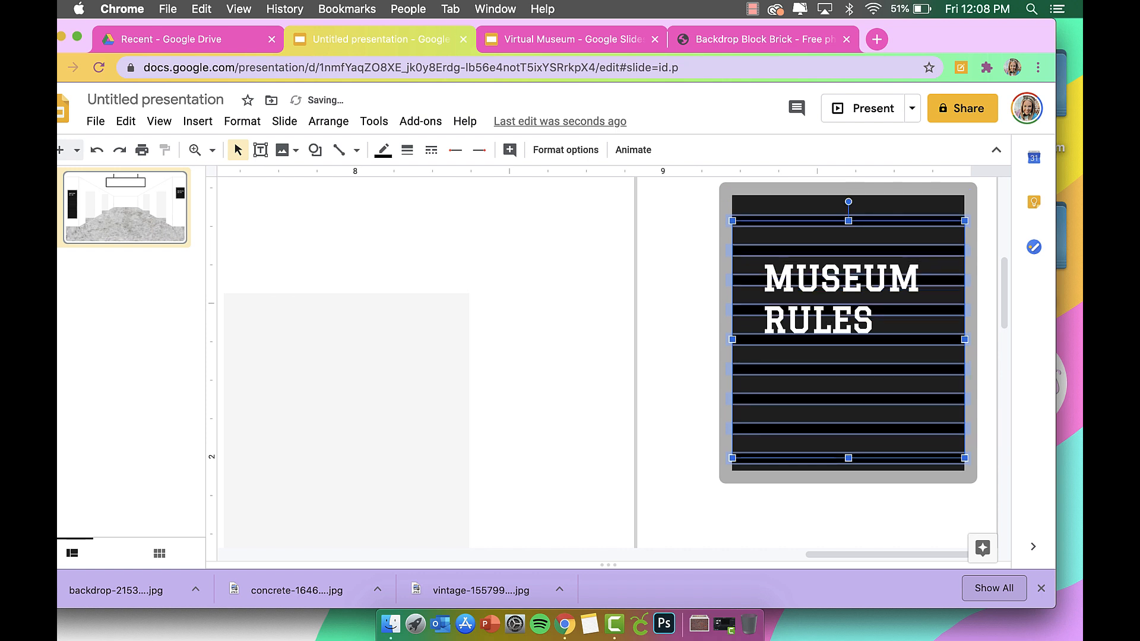
key("shift+Up")
key("shift+Up")
key("shift+Up")
key("shift+Up")
key("shift+Up")
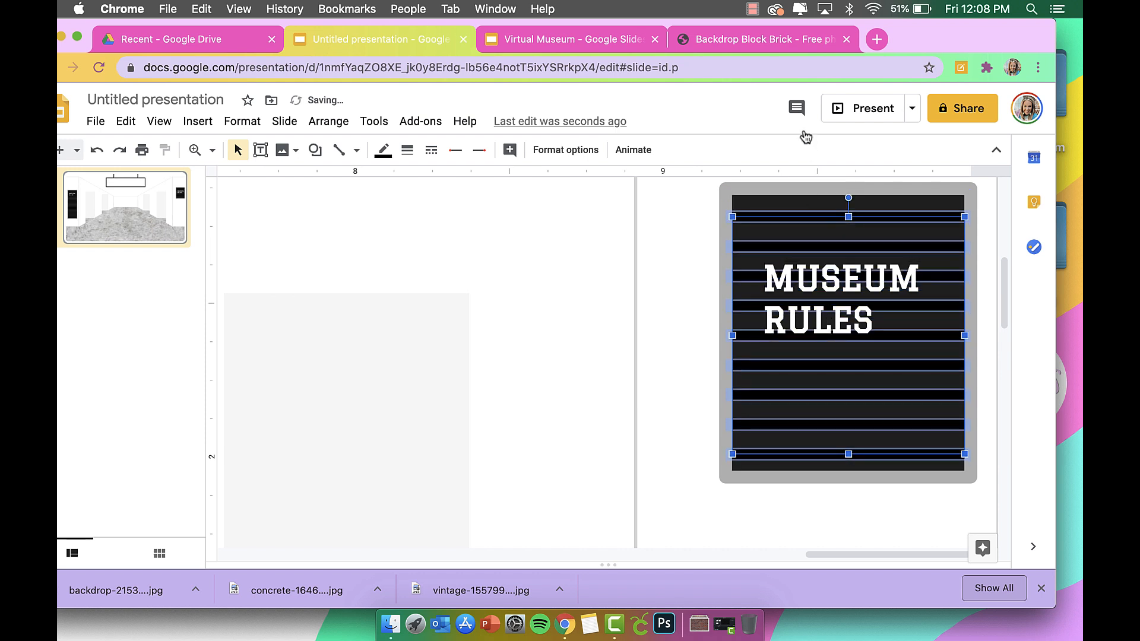
Step: Move the "MUSEUM RULES" text box up to the upper left corner of the small board
left_click(745, 303)
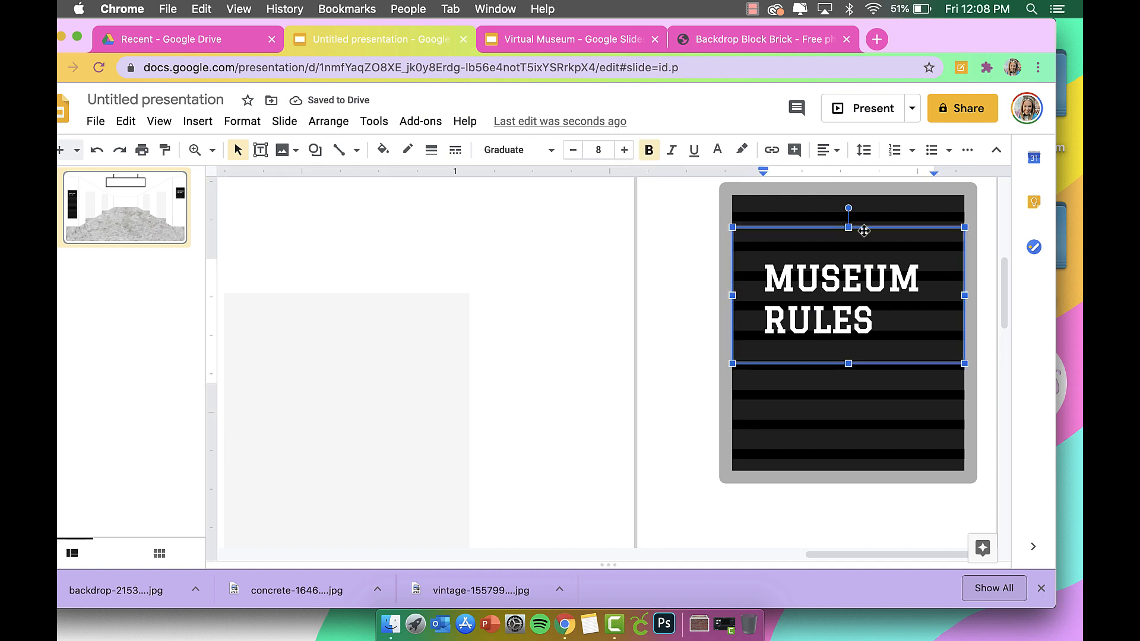
left_click_drag(864, 231, 303, 178)
left_click(212, 149)
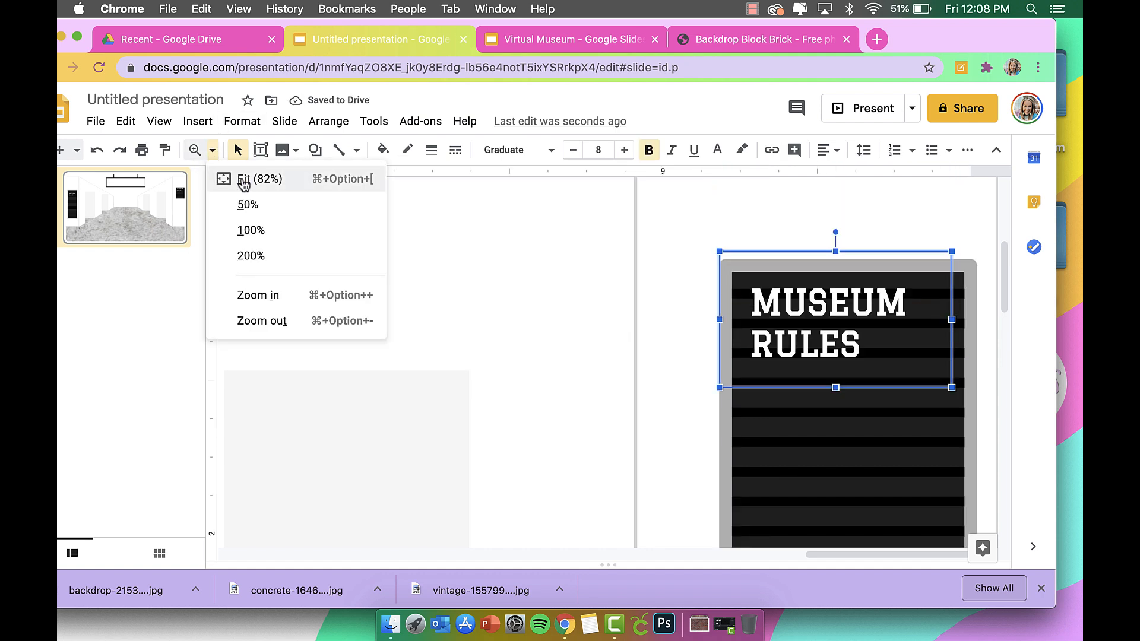
left_click(276, 225)
scroll(594, 368, "left", 5)
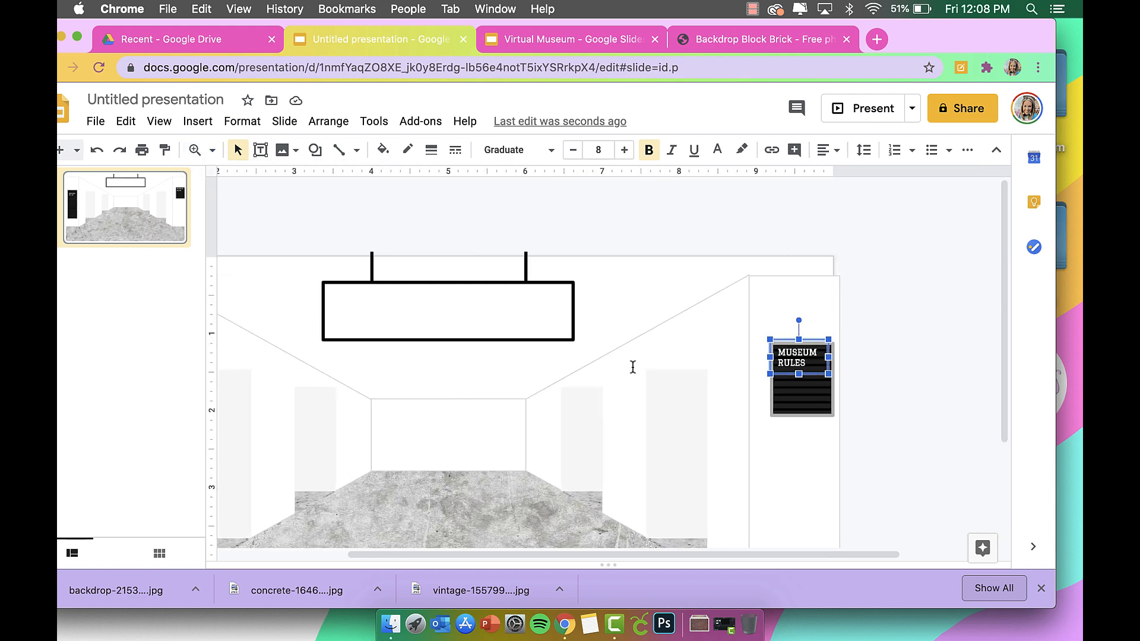
left_click(915, 415)
Step: Select the whole small Museum Rules board and move it lower and slightly left on the right wall
scroll(915, 415, "down", 4)
scroll(915, 415, "left", 3)
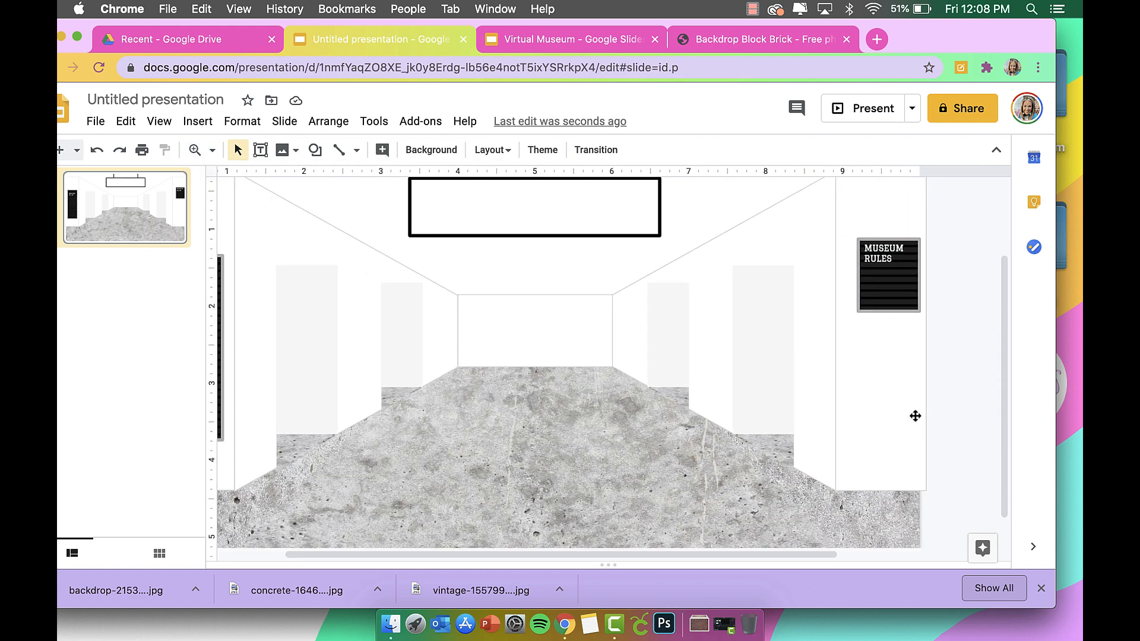
left_click(211, 151)
left_click(247, 204)
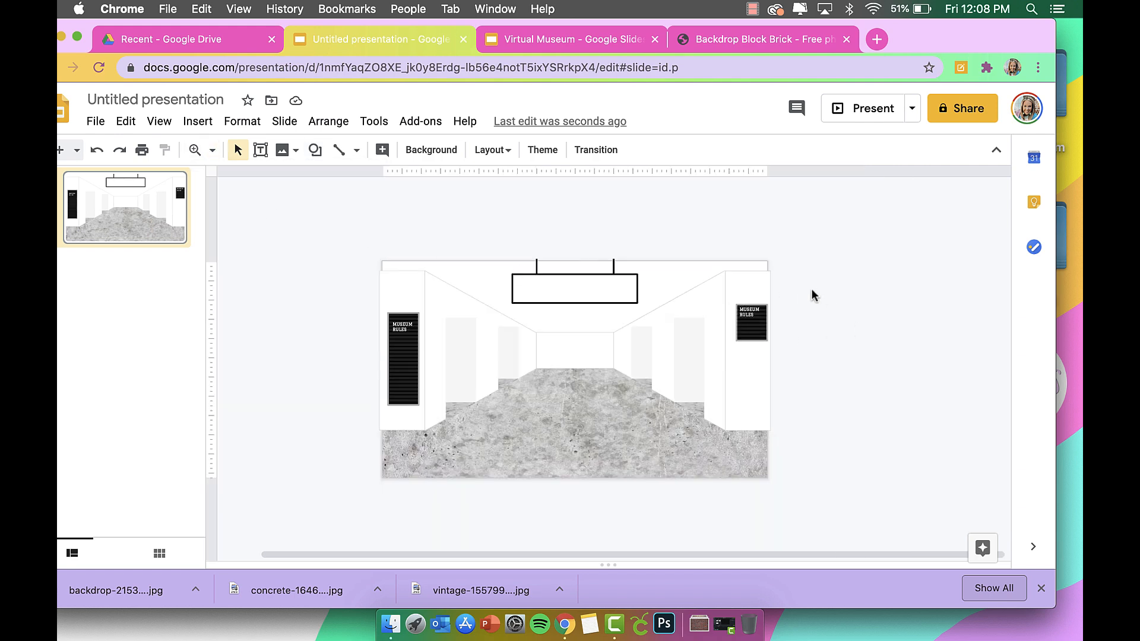
left_click(729, 354)
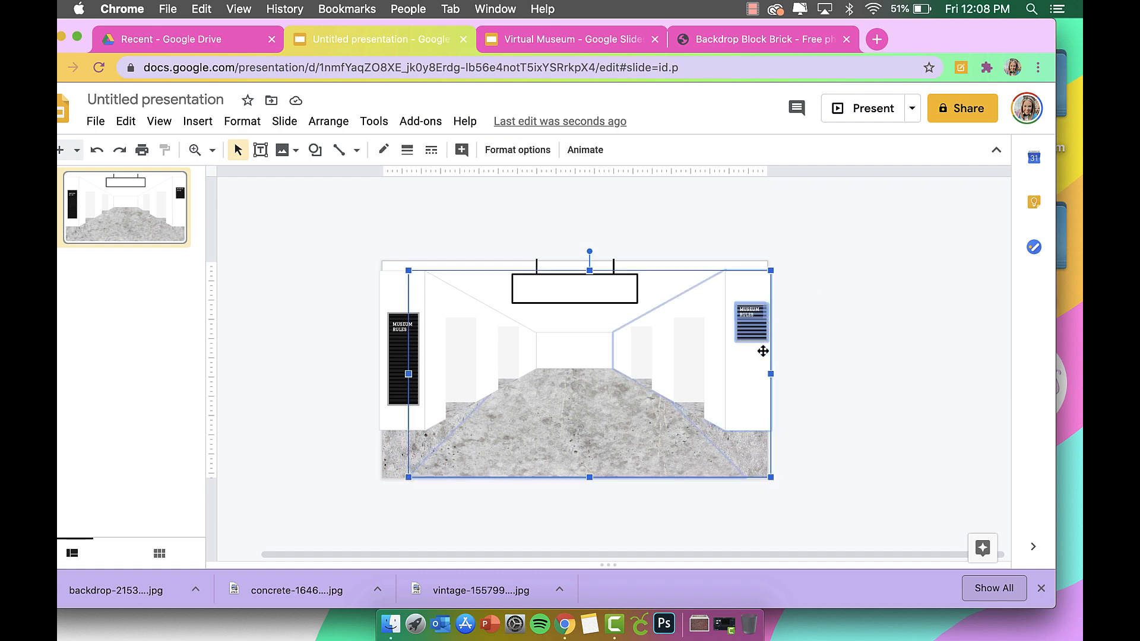
left_click_drag(754, 334, 753, 359)
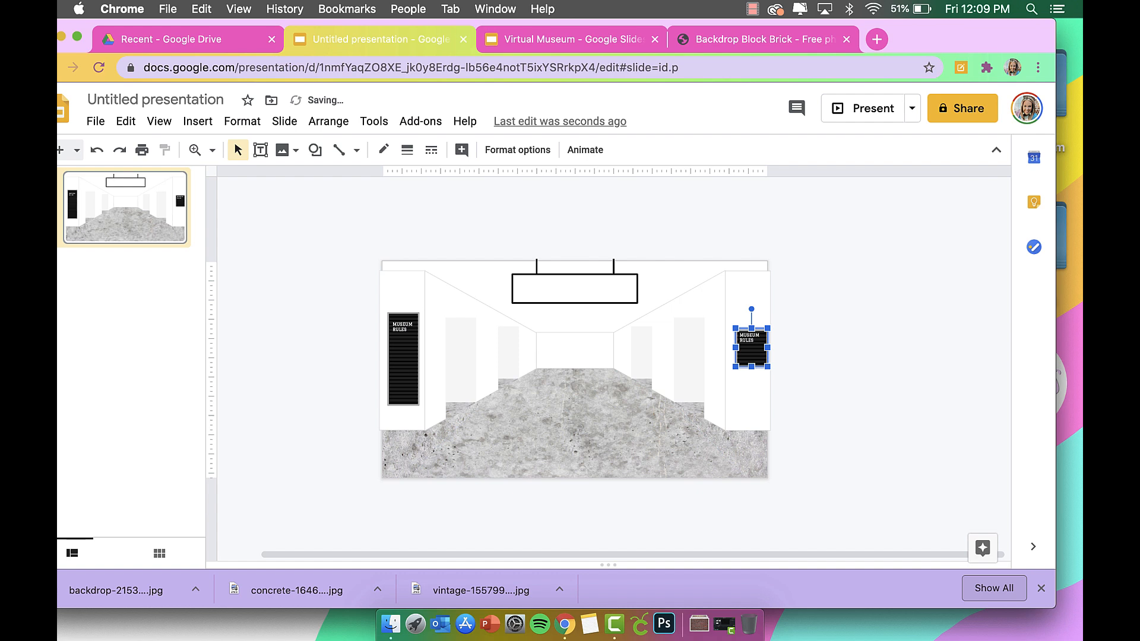
key("Left")
Step: Preview the museum slide in full screen, then download the current slide as a JPEG image
left_click(865, 108)
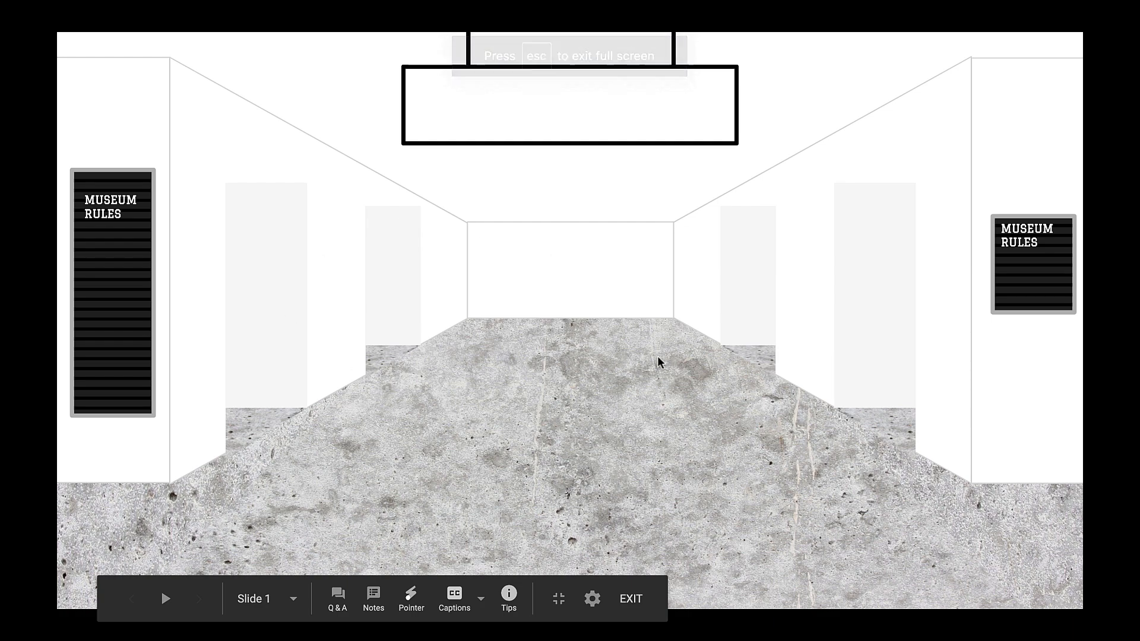
key("Escape")
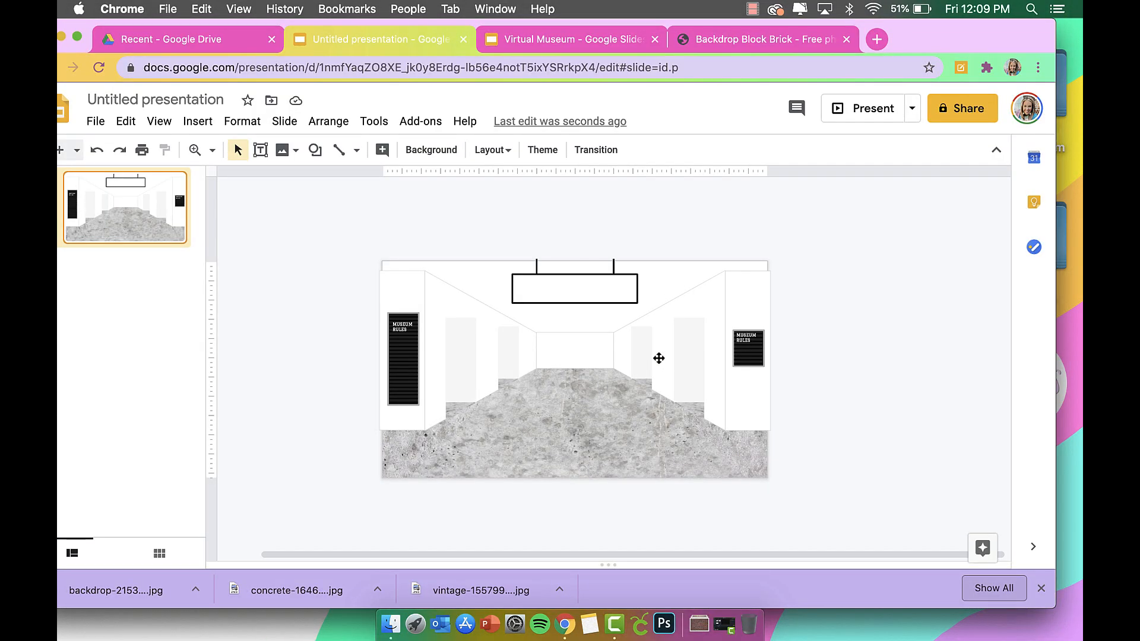
left_click(95, 123)
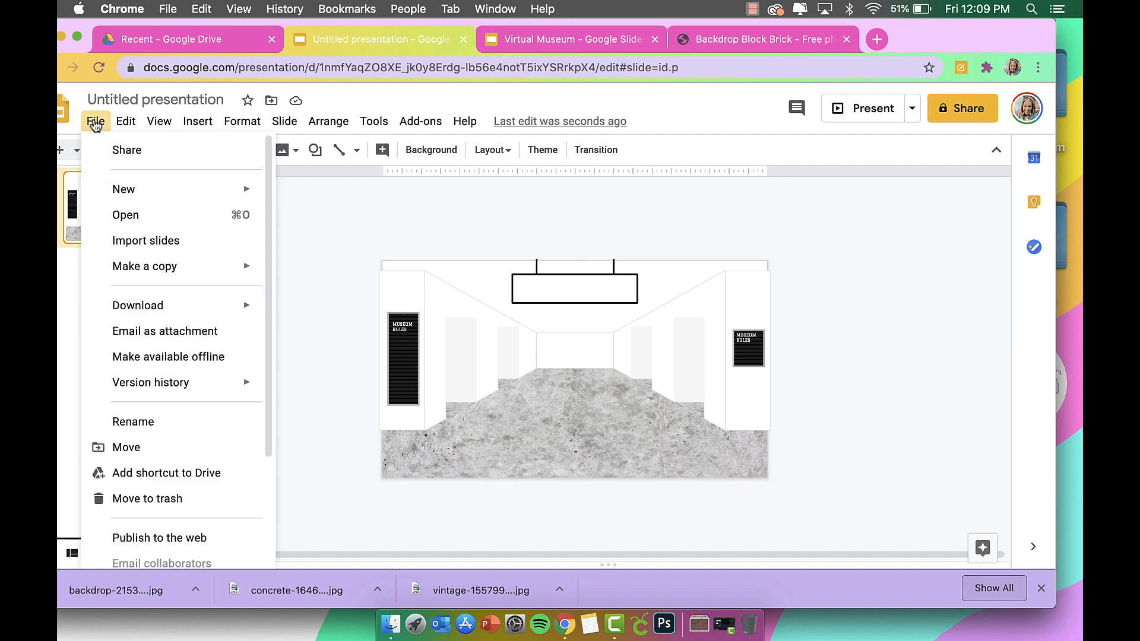
mouse_move(200, 308)
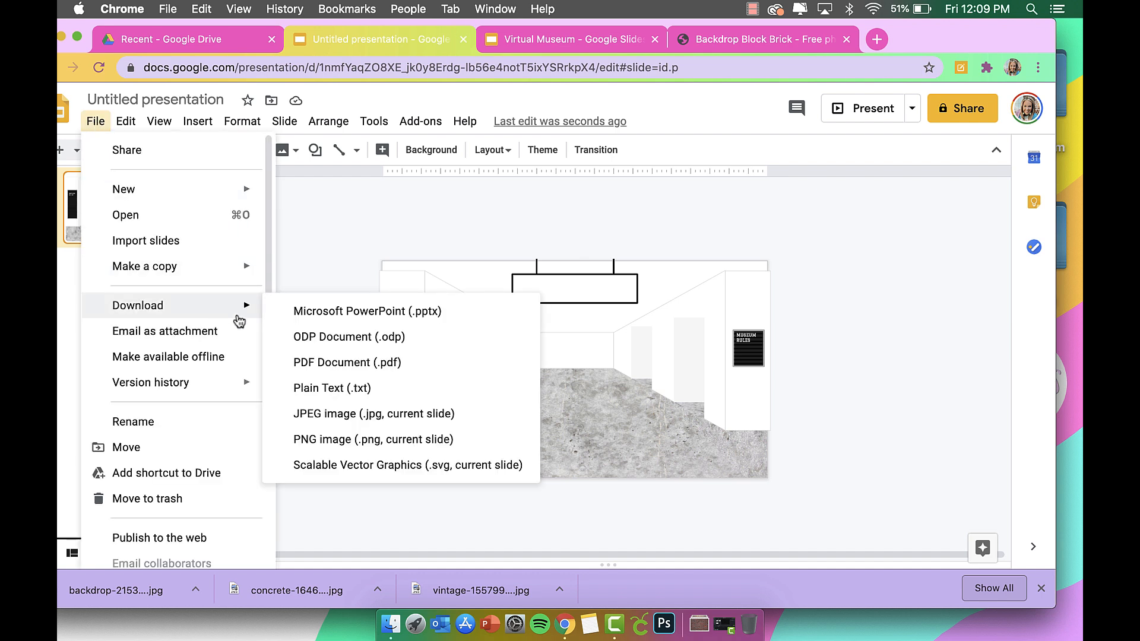
left_click(369, 414)
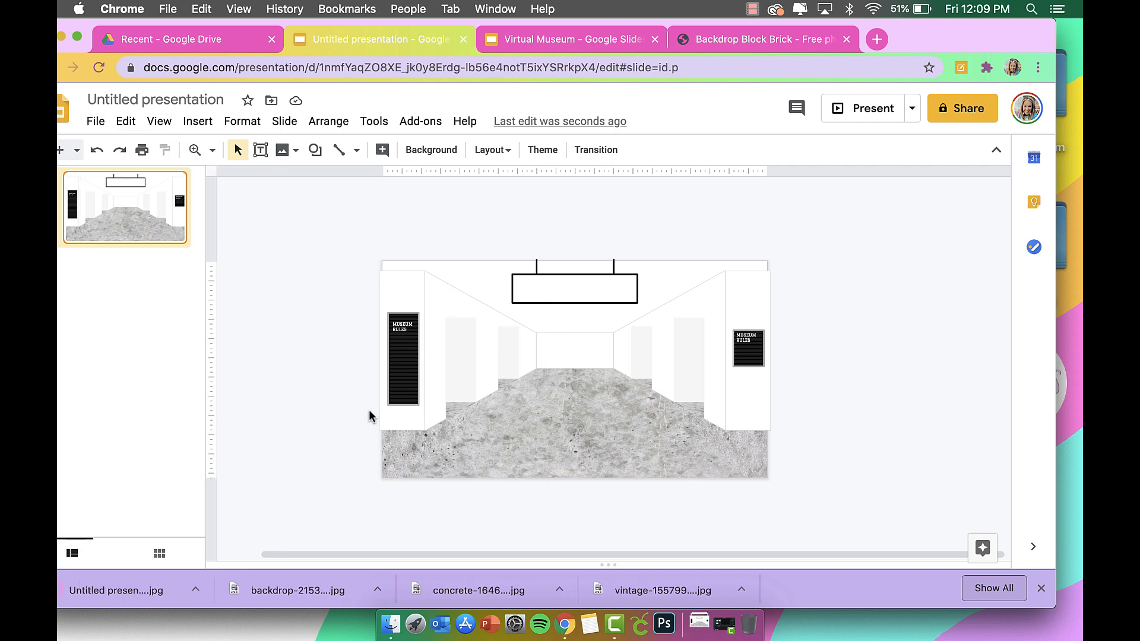
Step: Rename the presentation to "EDITABLE Virtual Museum"
left_click(165, 101)
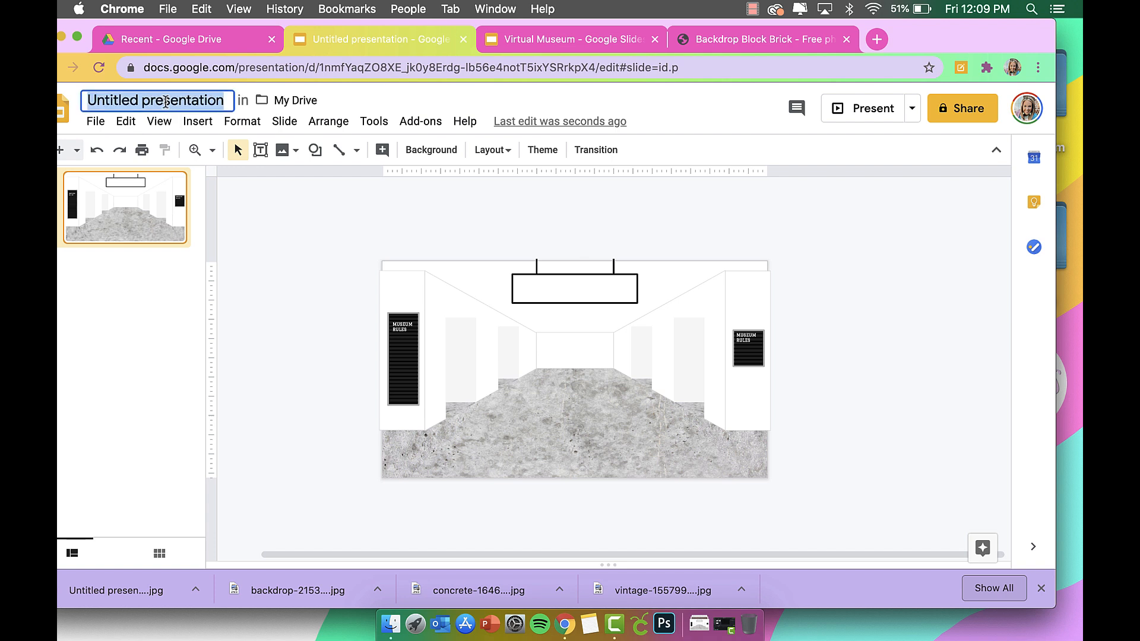
type("EDITABLE V")
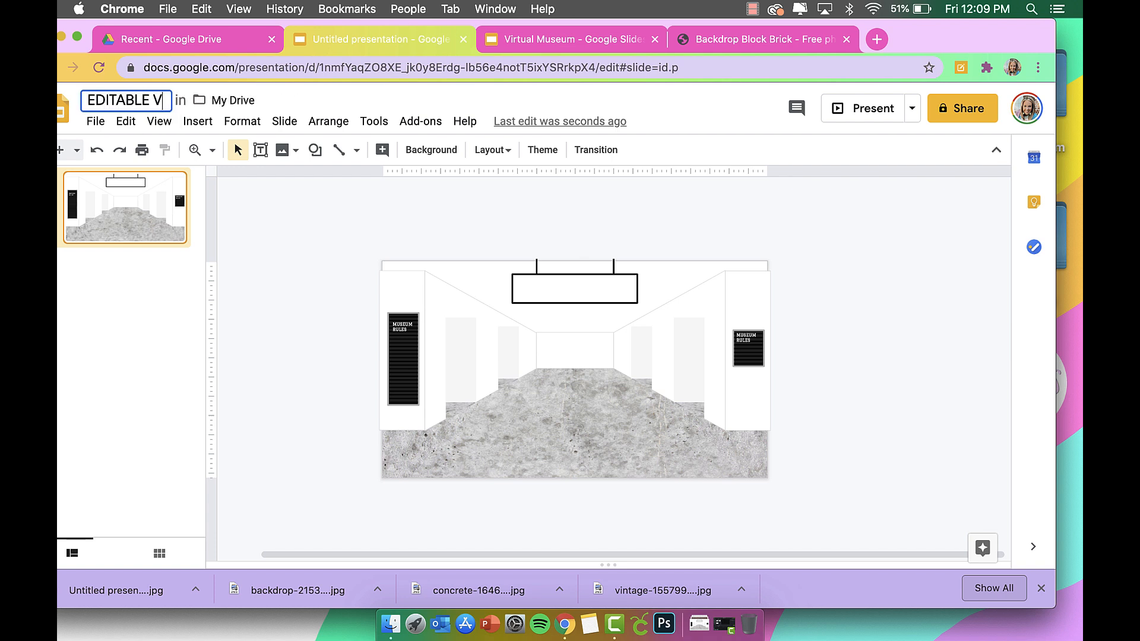
type("irtual Museum")
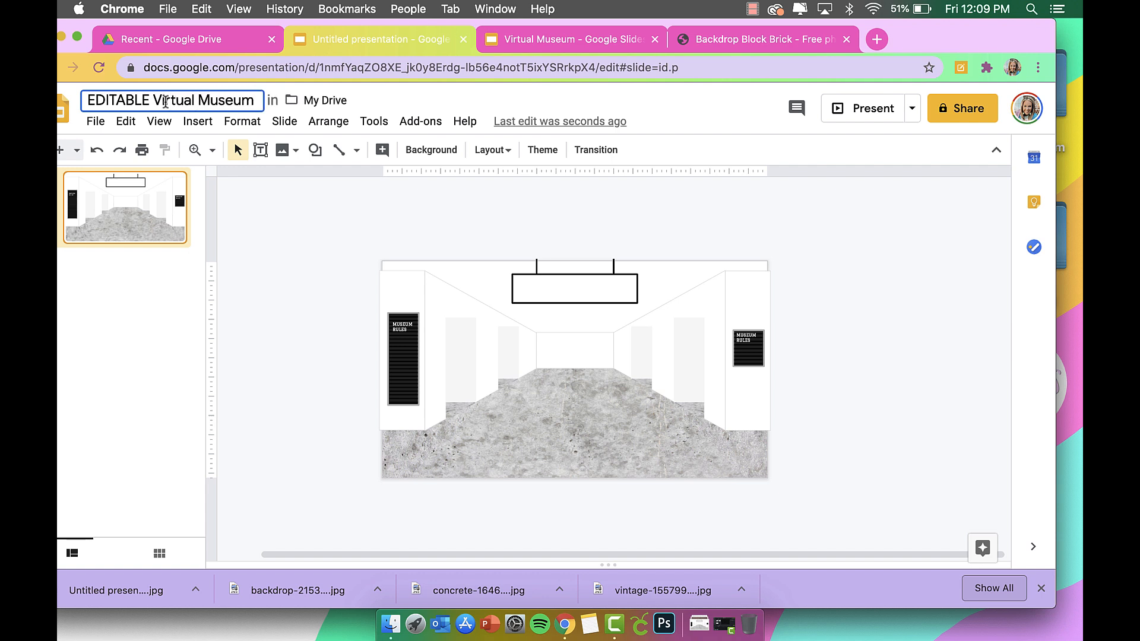
left_click(280, 254)
Step: Make a copy of the presentation named "Non-editable Virtual Museum" in My Drive
left_click(95, 121)
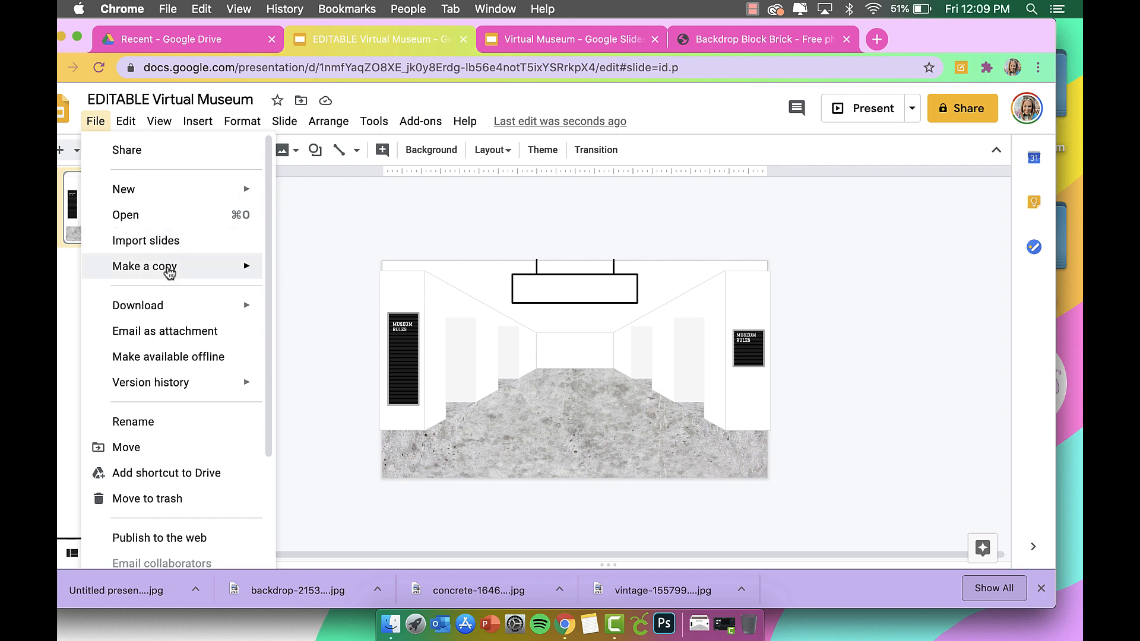
mouse_move(169, 272)
left_click(312, 271)
key("Right")
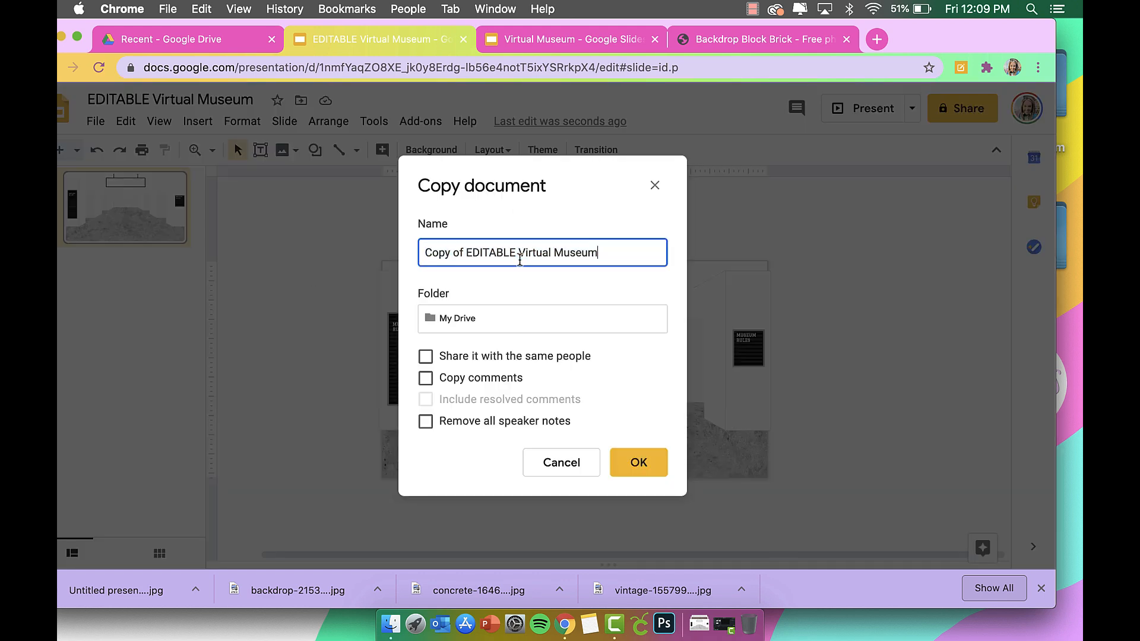
left_click_drag(508, 254, 377, 254)
type("Nonedit")
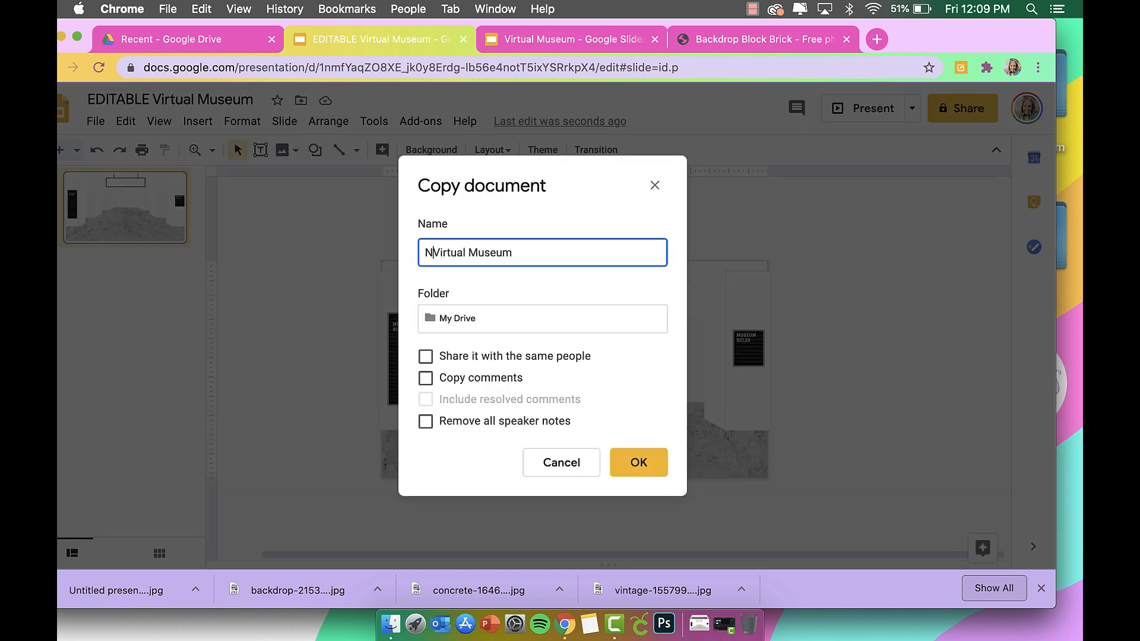
type("able")
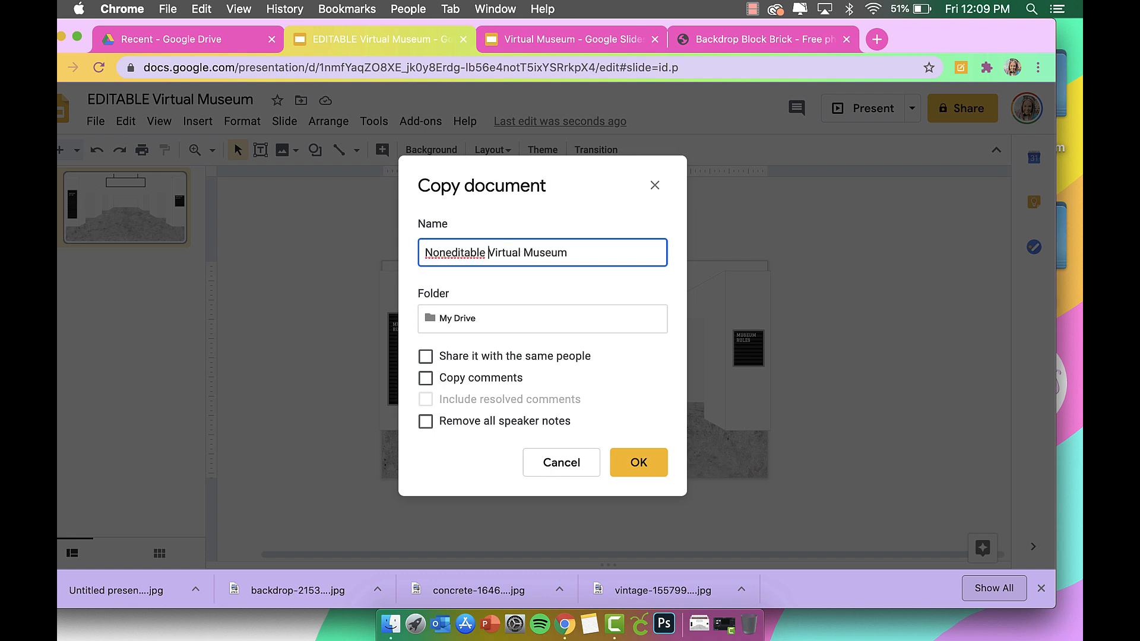
right_click(475, 251)
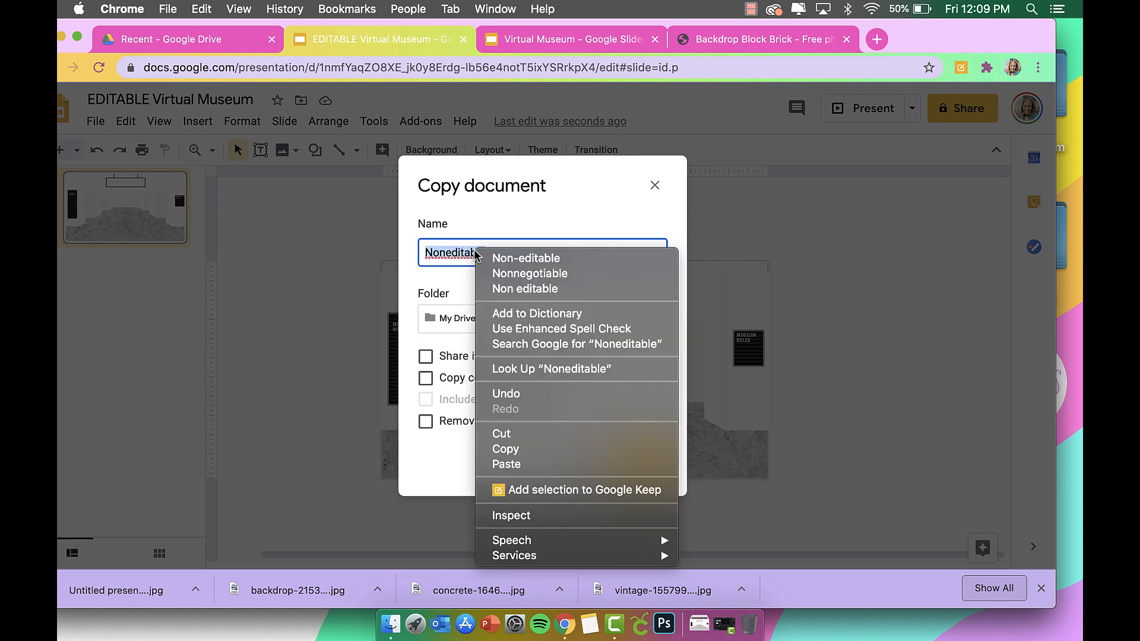
left_click(510, 258)
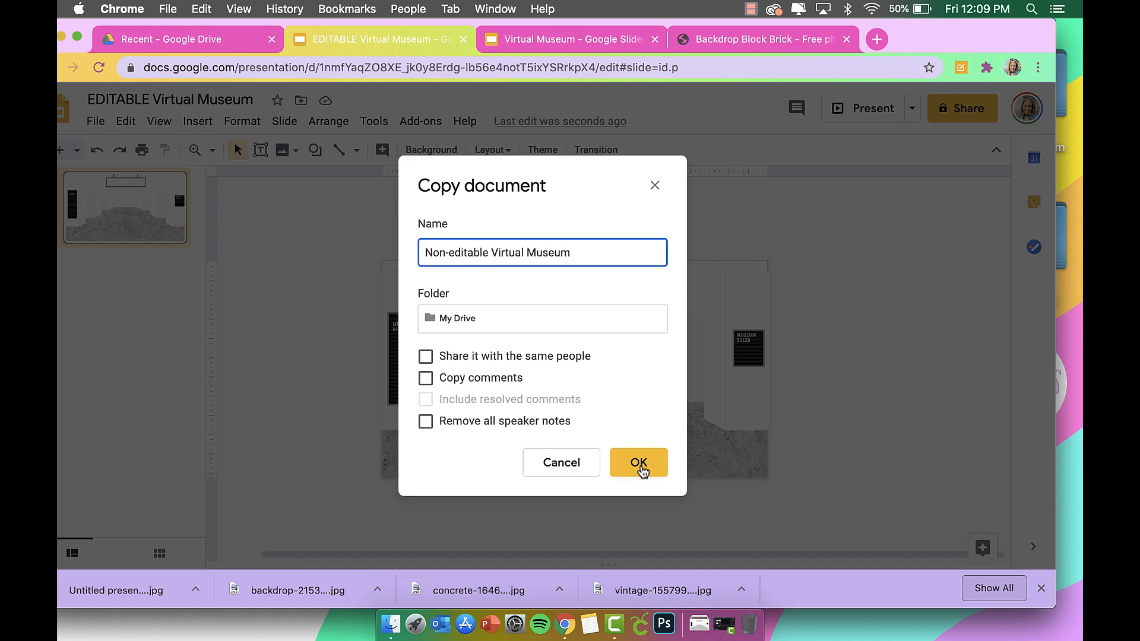
left_click(638, 464)
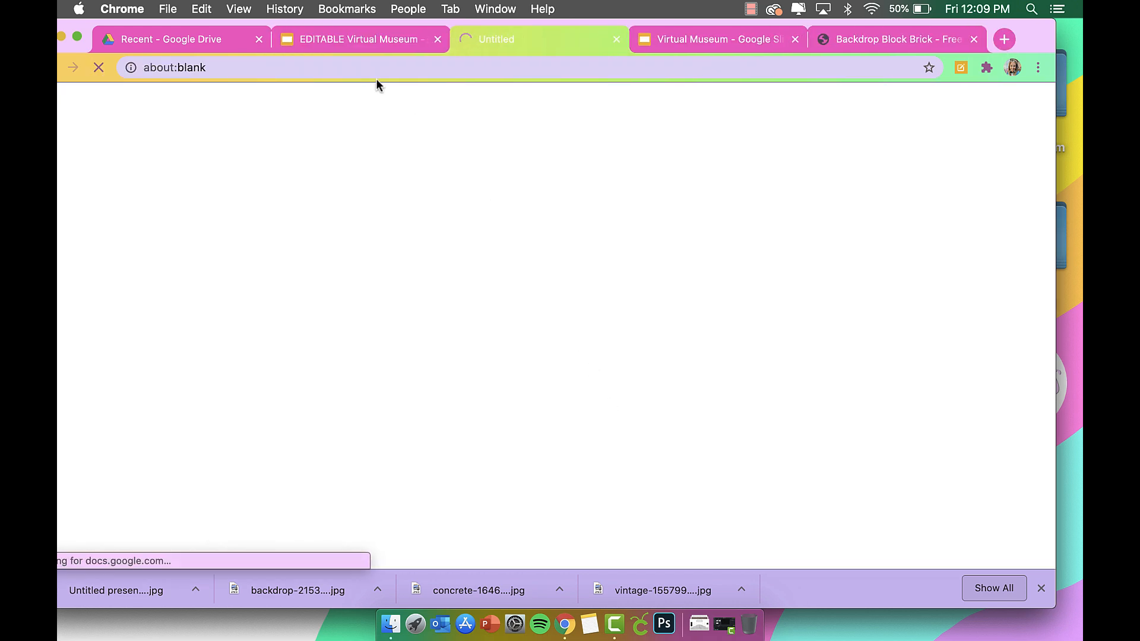
Step: Return to the EDITABLE Virtual Museum presentation and check that the left board, hanging sign and back wall are individually selectable
left_click(361, 49)
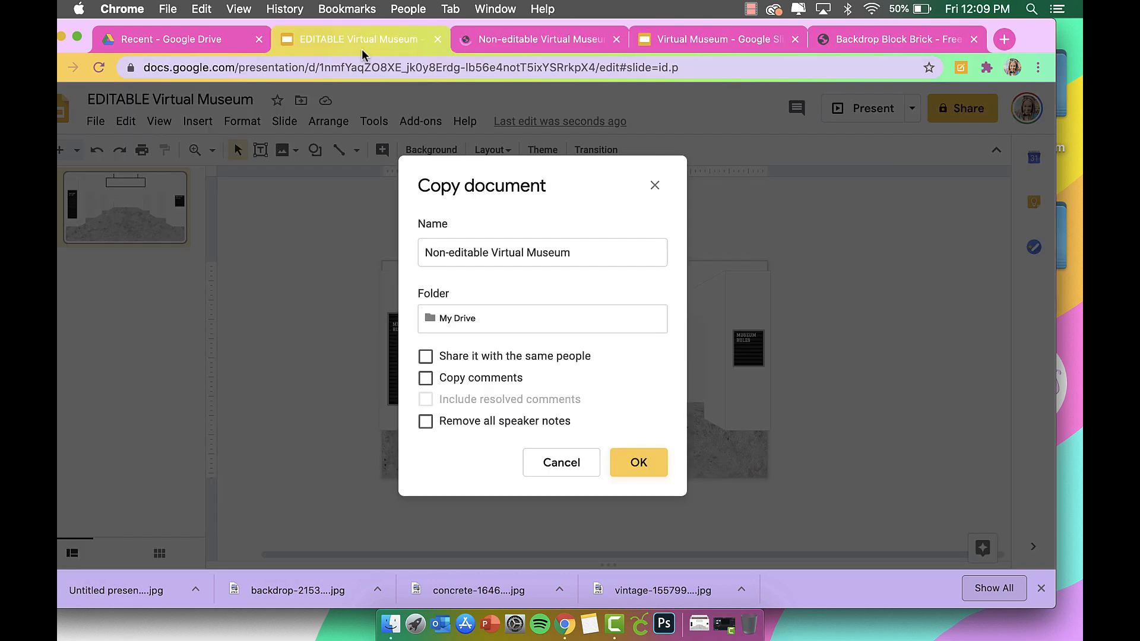
left_click(396, 367)
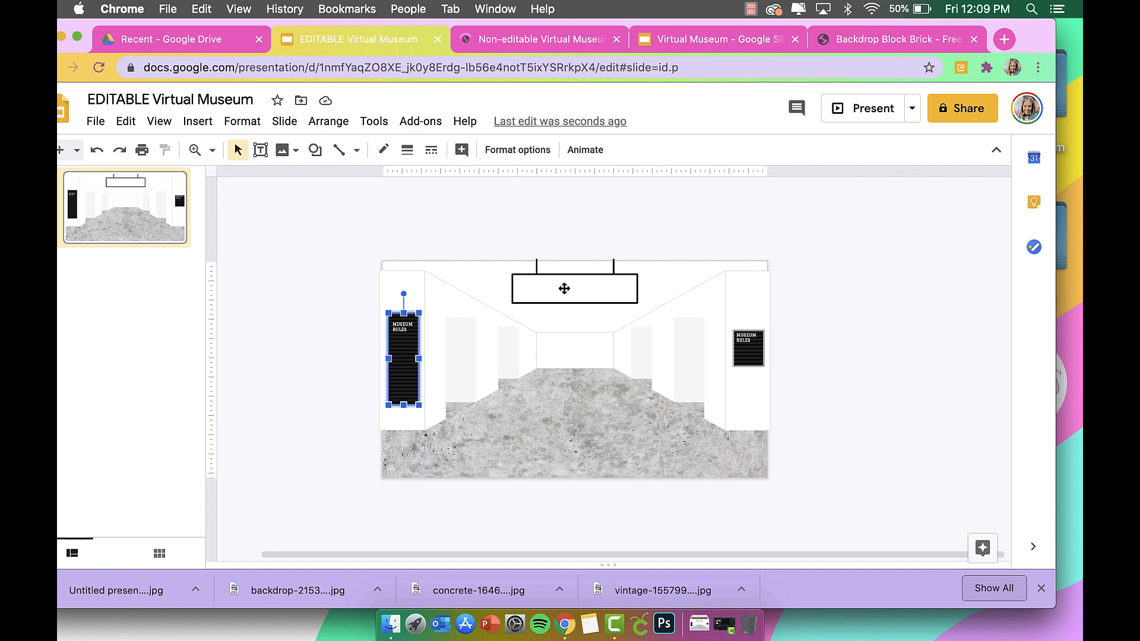
left_click(563, 288)
left_click(565, 334)
left_click(558, 331)
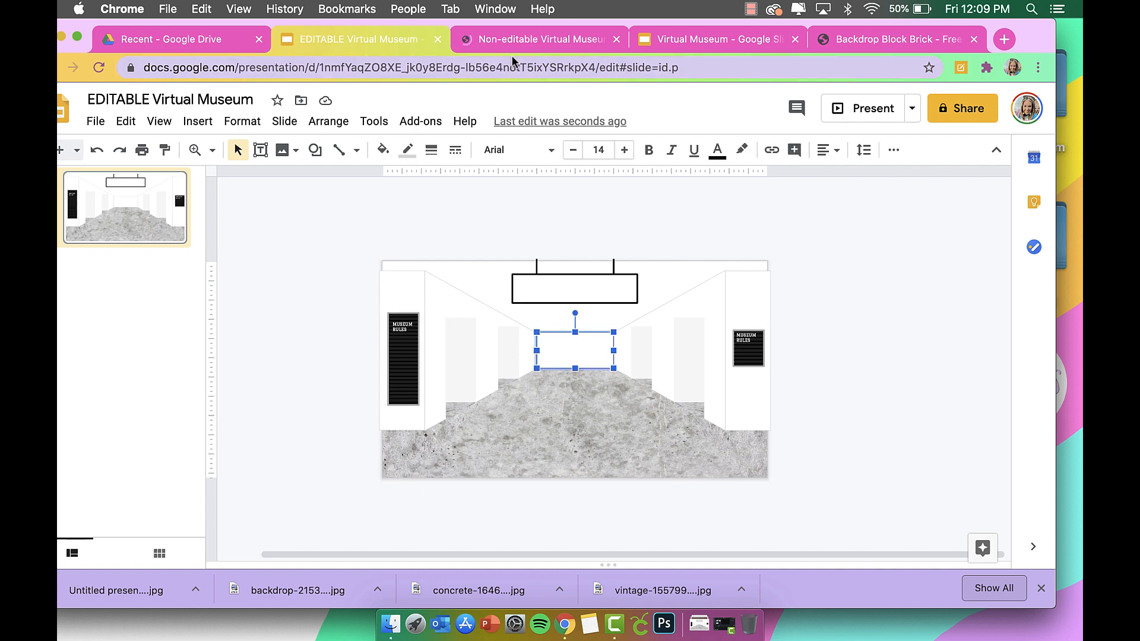
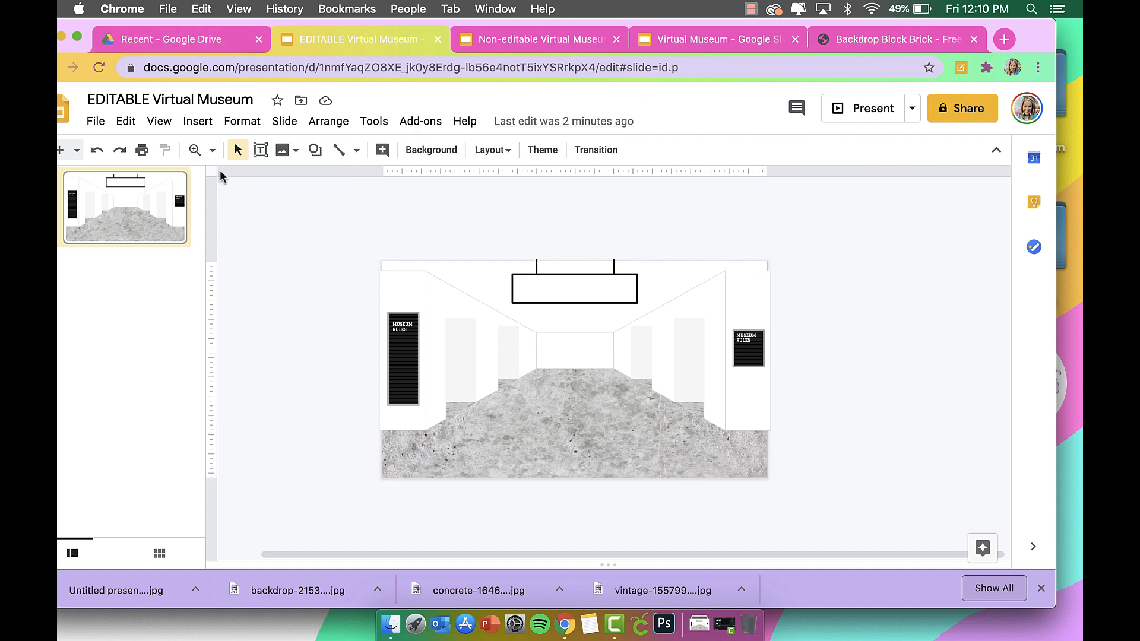
Step: Duplicate the smaller grey doorway panel on the museum's left wall
left_click(195, 150)
left_click(575, 345)
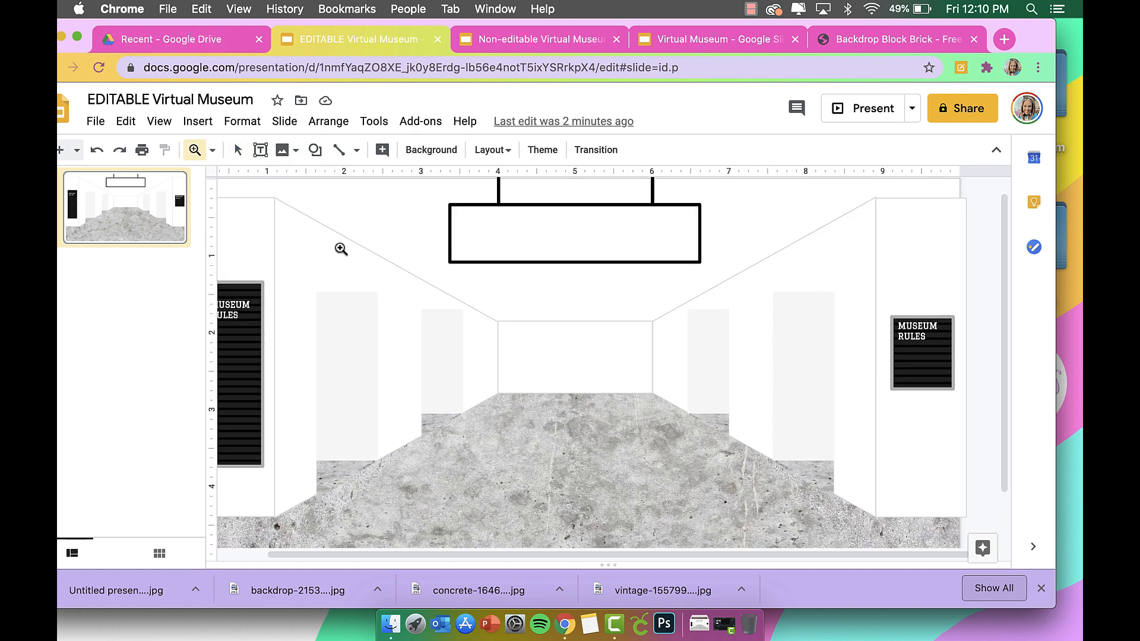
left_click(237, 150)
left_click(313, 151)
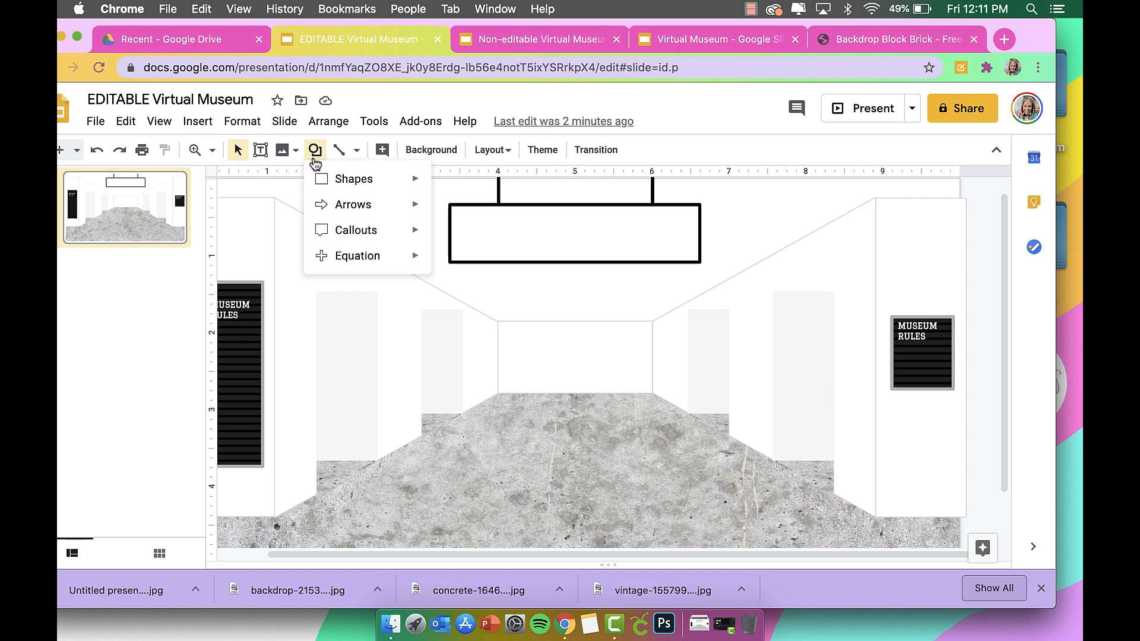
left_click(378, 417)
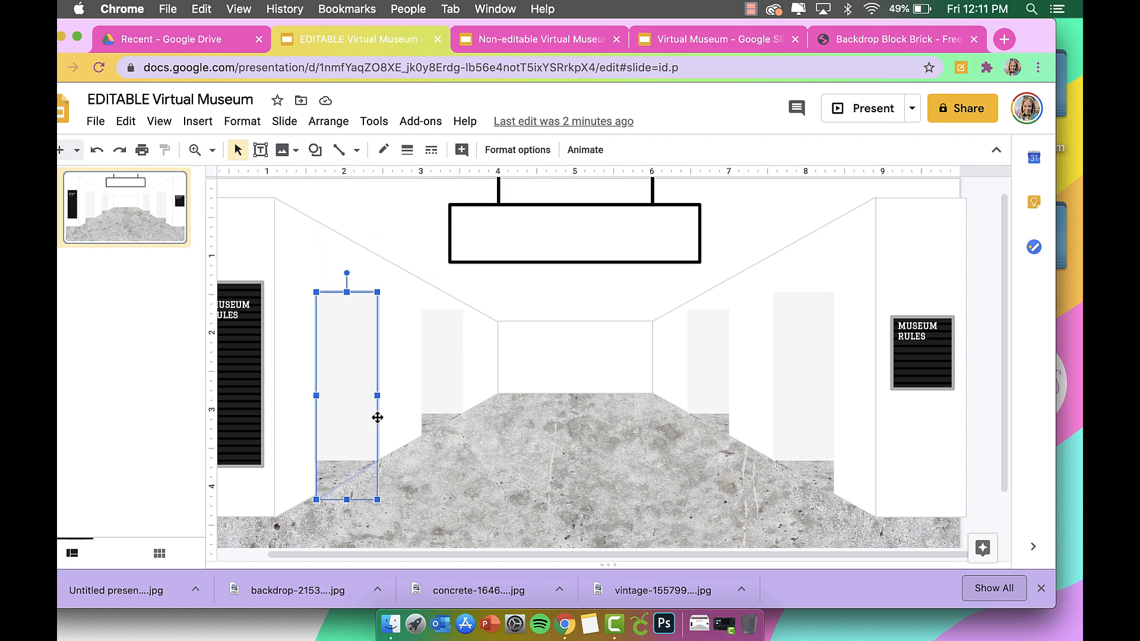
left_click(454, 371)
left_click(450, 377)
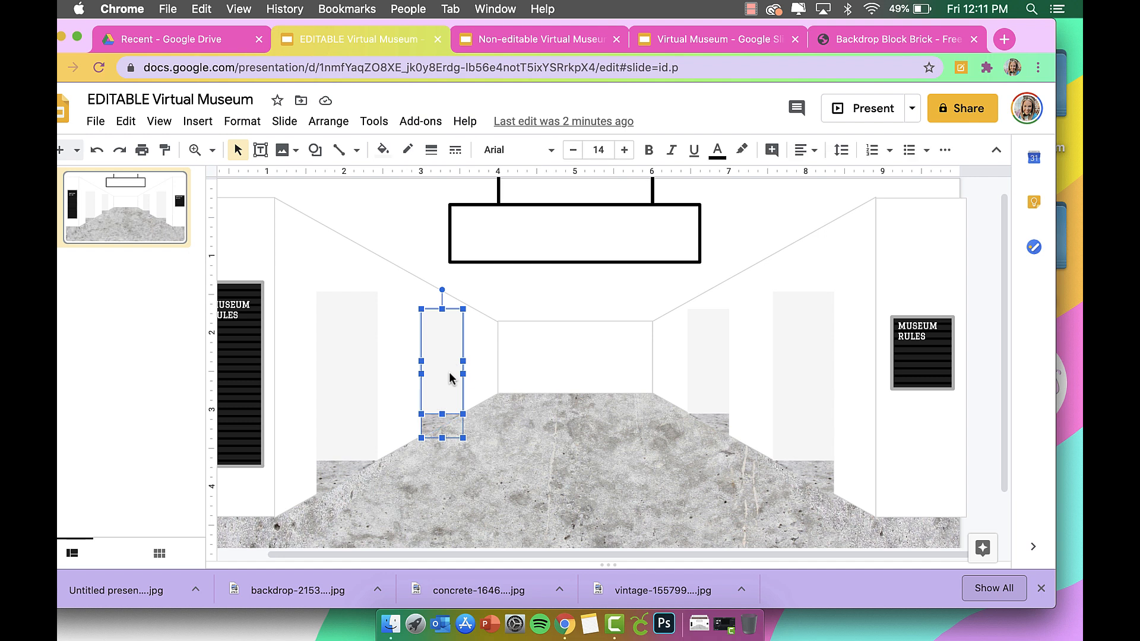
key("ctrl+v")
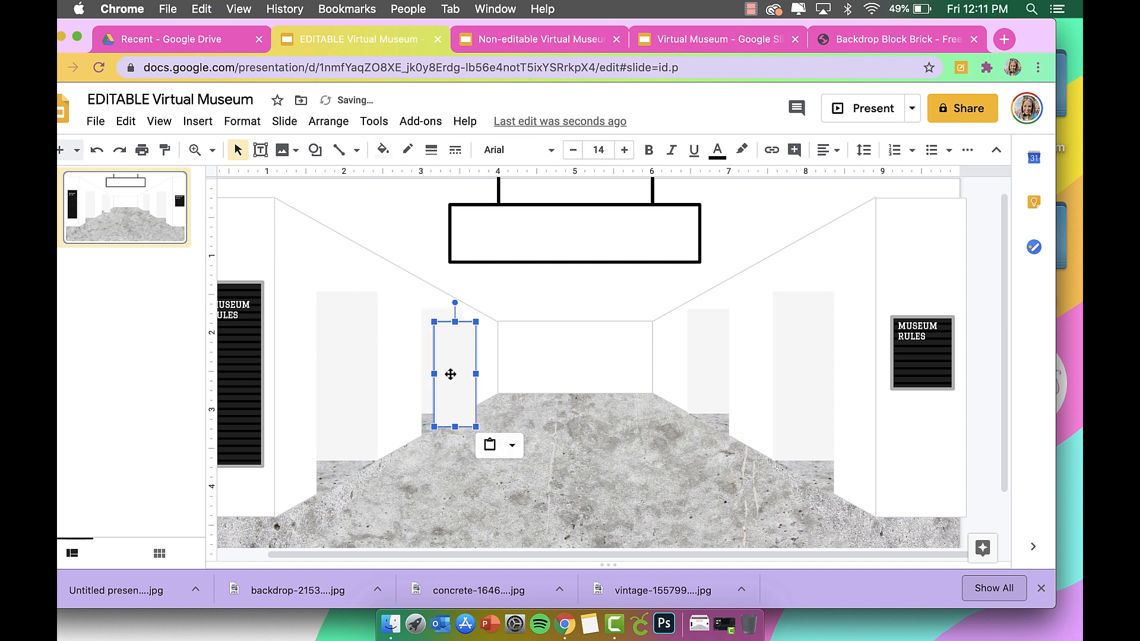
Step: Center the copied doorway panel on the back wall and shorten it to end at the floor line
left_click_drag(447, 374, 570, 380)
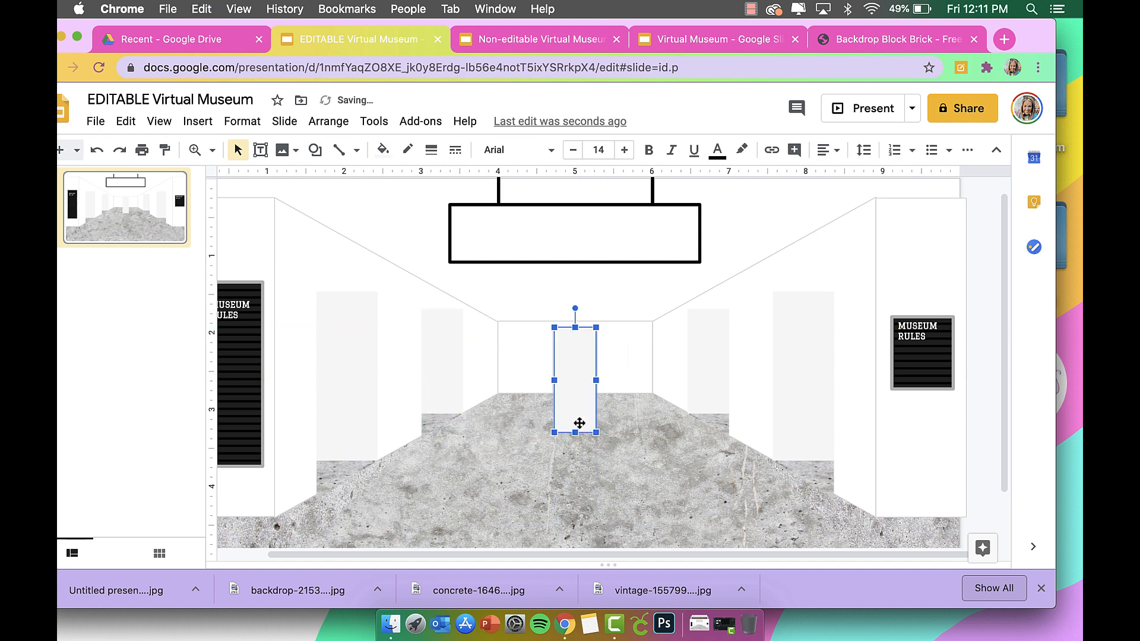
left_click_drag(576, 436, 575, 395)
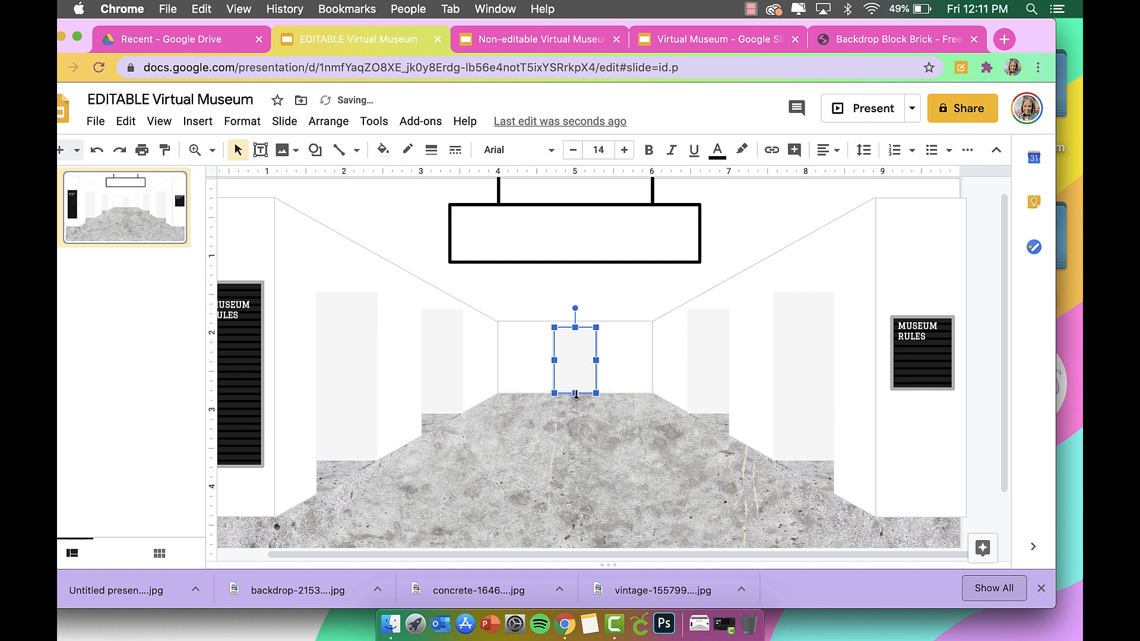
left_click(624, 333)
Step: Duplicate the trapezoidal concrete floor image and move a reduced copy in front of the back wall doorway
scroll(613, 427, "down", 2)
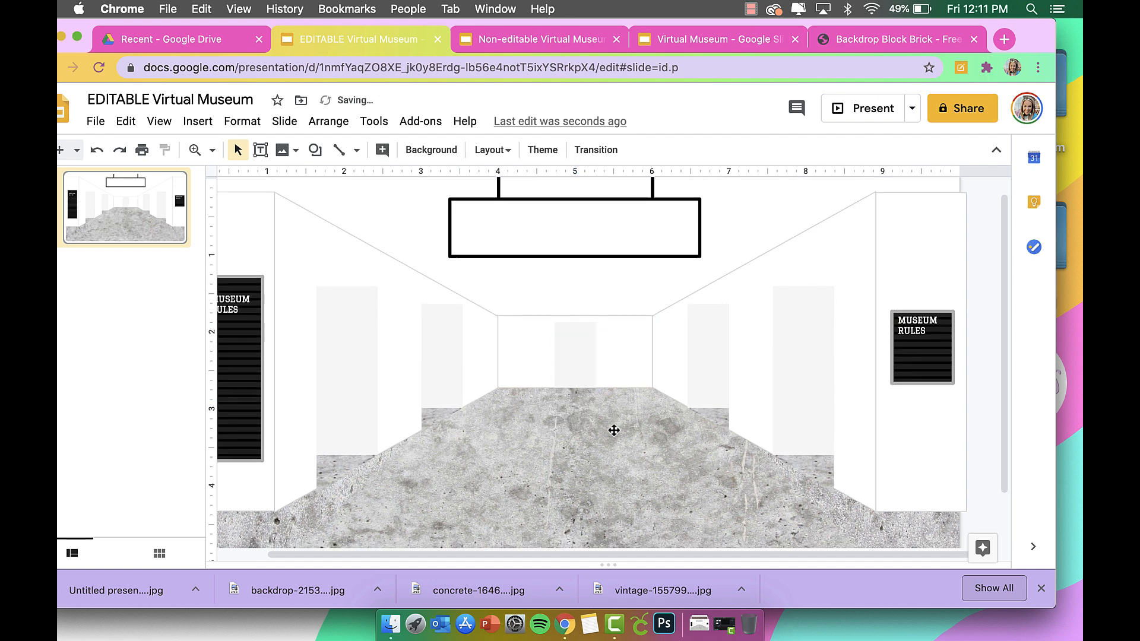
left_click(581, 384)
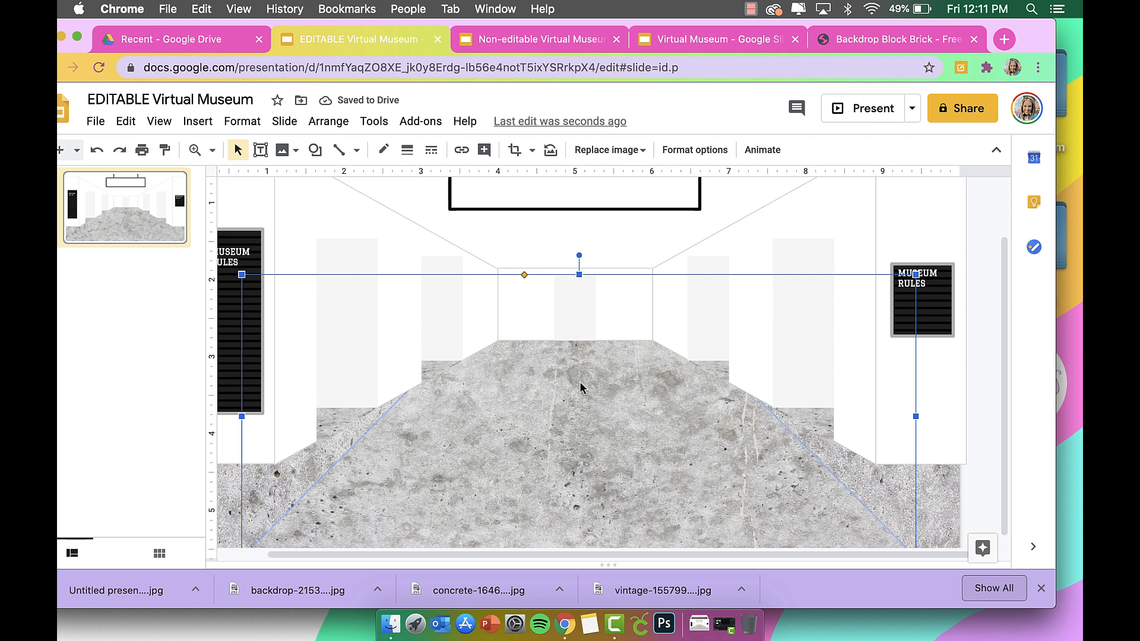
key("super+v")
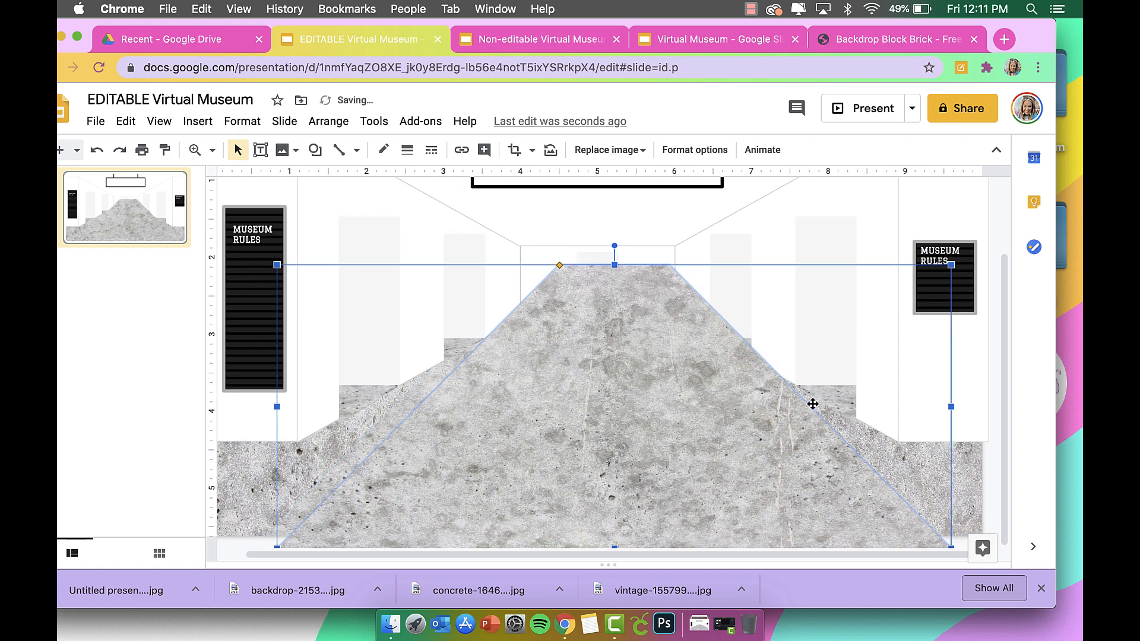
left_click_drag(951, 265, 608, 410)
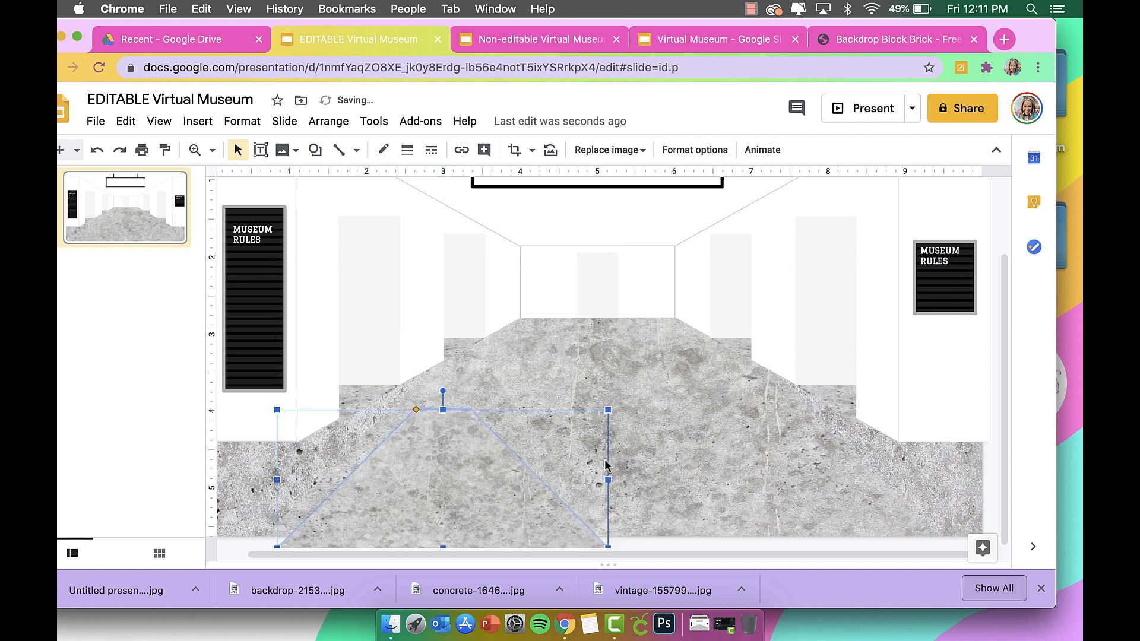
left_click_drag(479, 499, 633, 395)
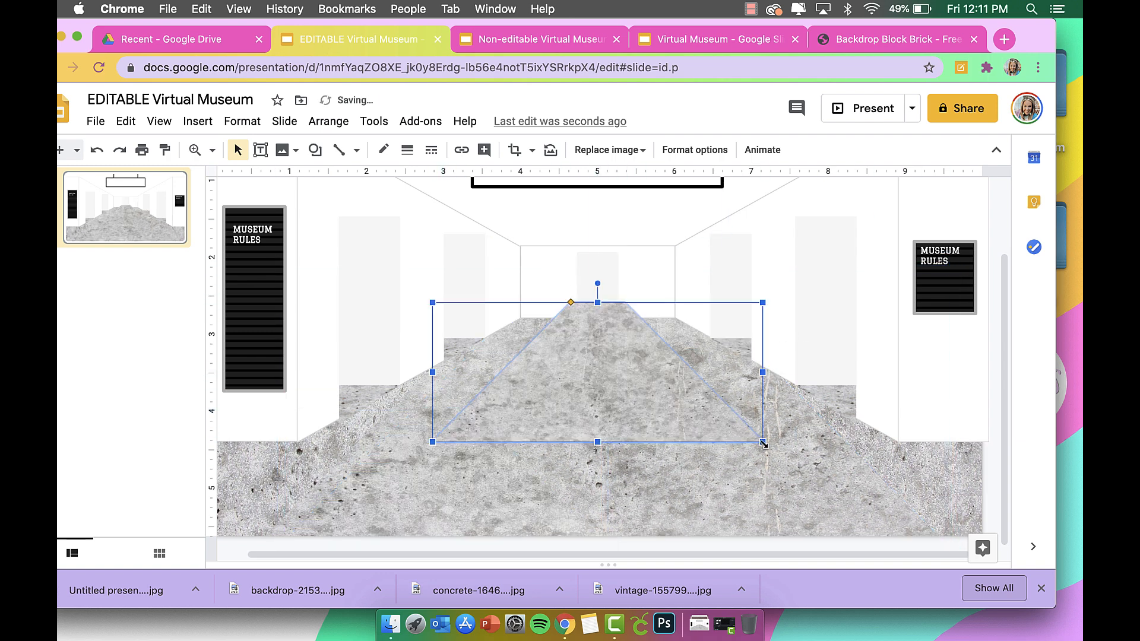
Step: Shrink the concrete copy to the back doorway's width, with its base on the back wall's floor line
left_click_drag(764, 444, 597, 319)
left_click_drag(665, 301, 630, 301)
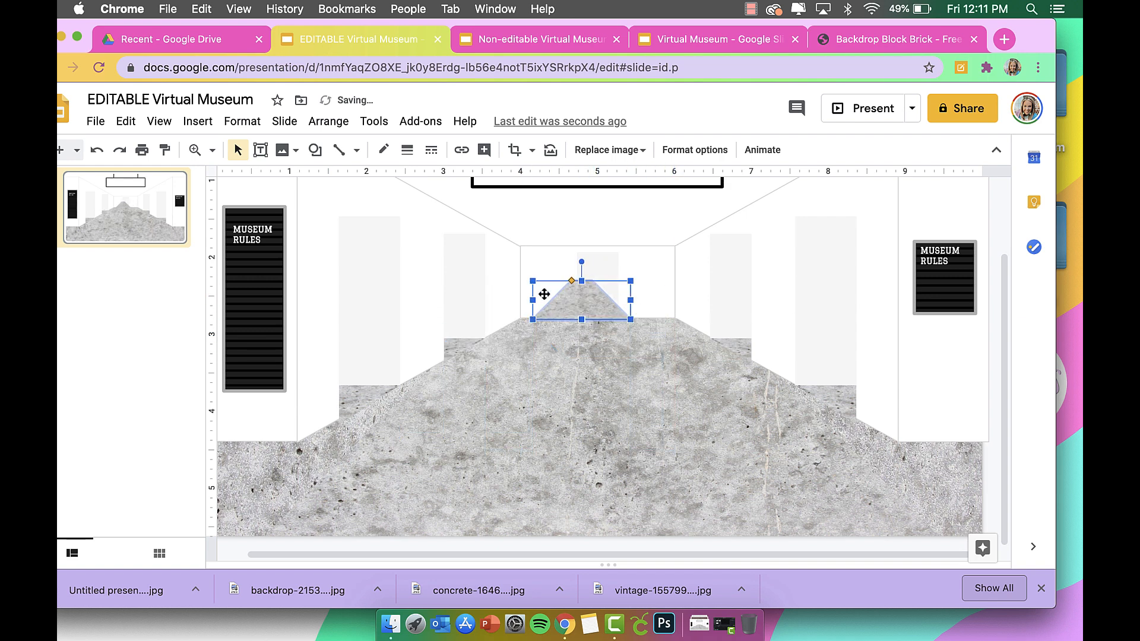
left_click_drag(533, 300, 581, 280)
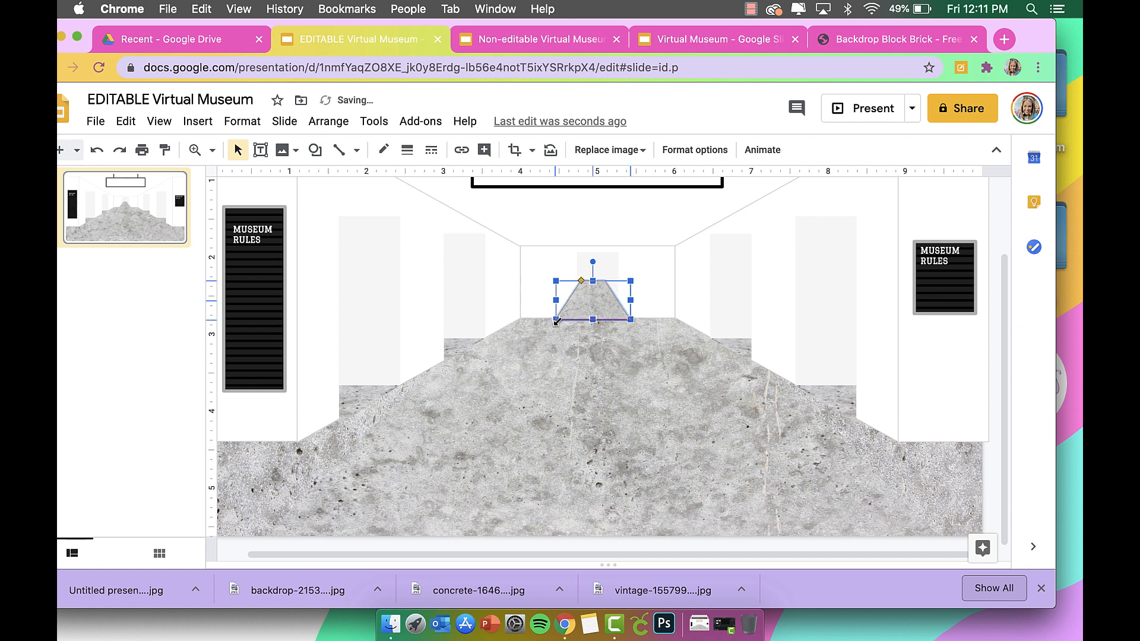
left_click_drag(557, 321, 589, 281)
Step: Lower the top edge of the small concrete piece so it covers less of the back doorway
left_click(627, 346)
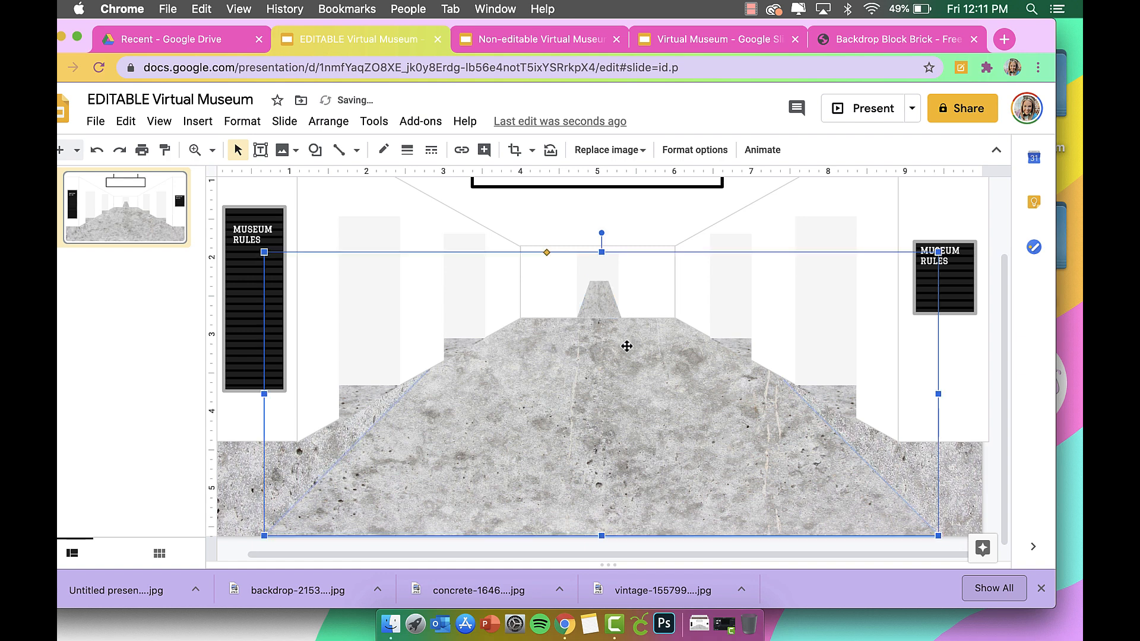
left_click(601, 297)
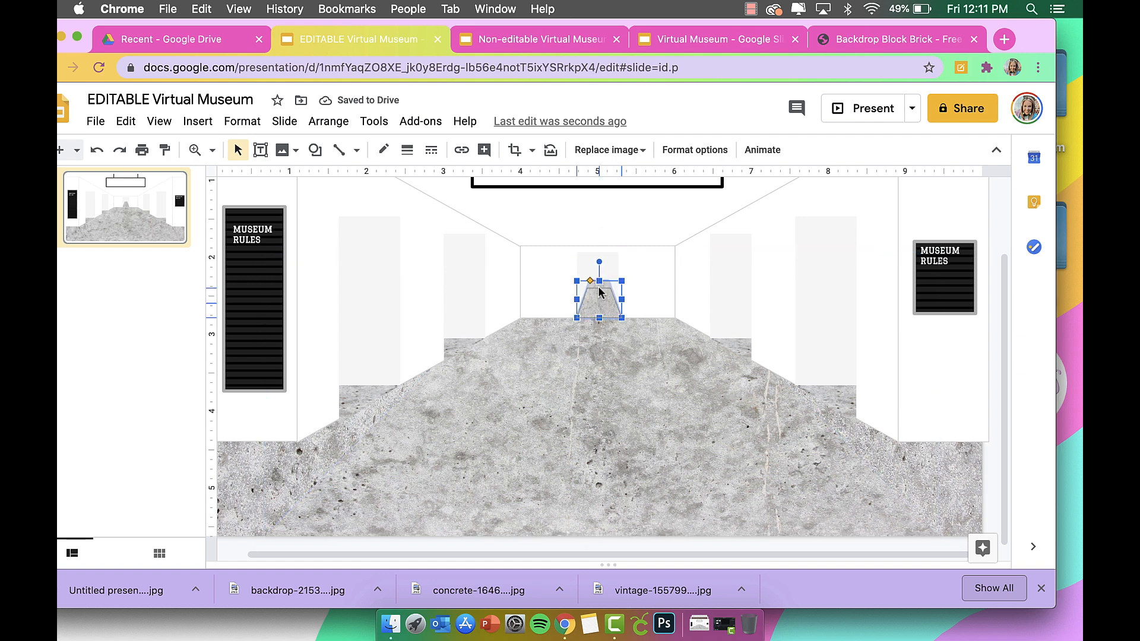
left_click_drag(599, 292, 599, 292)
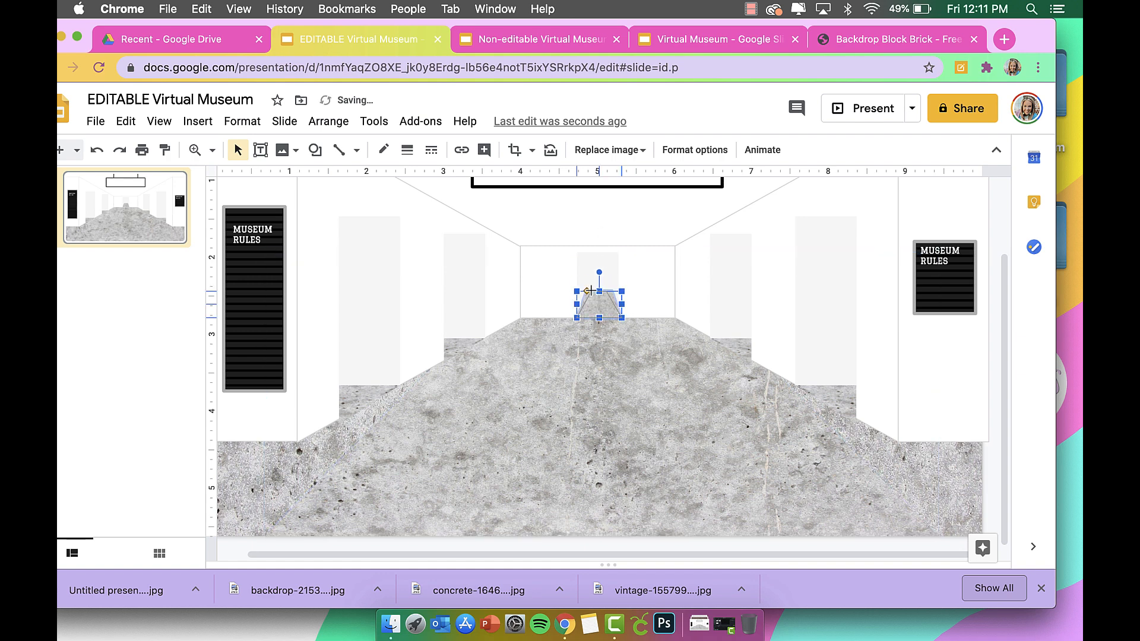
Step: Nudge the small concrete piece vertically until its base meets the main floor's back edge
left_click(630, 336)
left_click(603, 312)
key("Down")
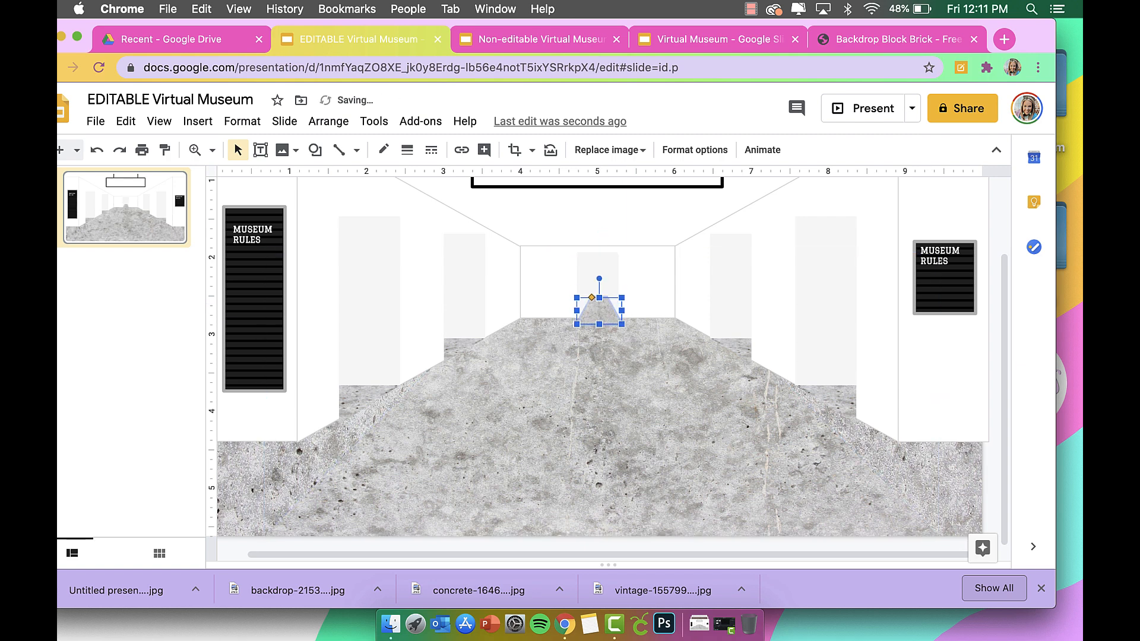
left_click(599, 229)
left_click(600, 318)
key("shift+Up")
key("shift+Up")
key("shift+Up")
key("shift+Up")
key("shift+Up")
key("shift+Up")
key("shift+Up")
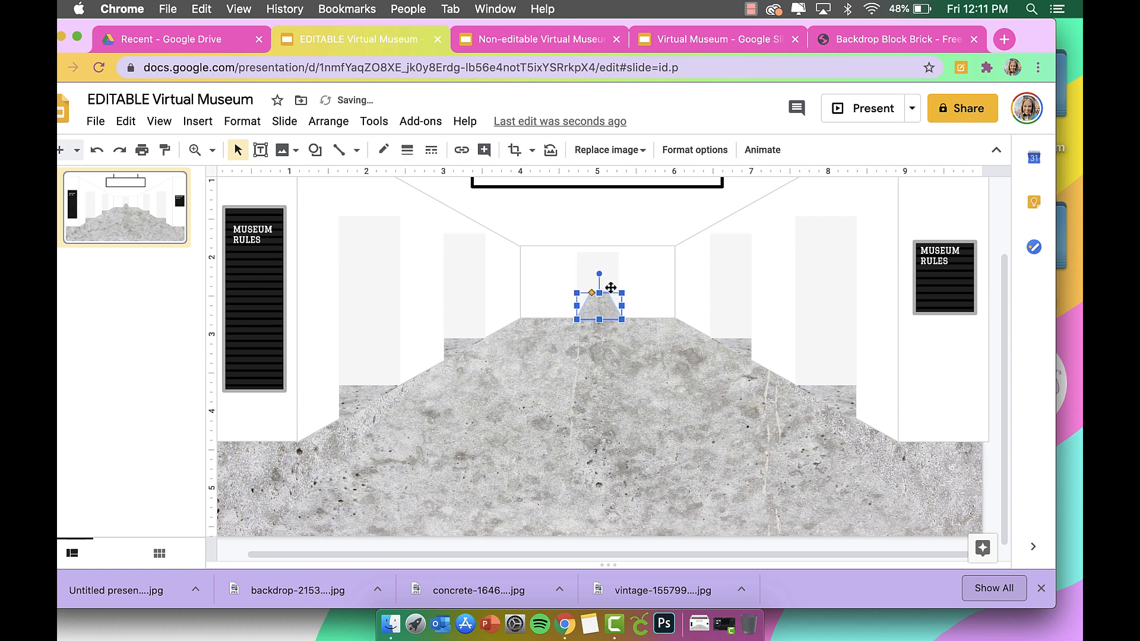
left_click(638, 236)
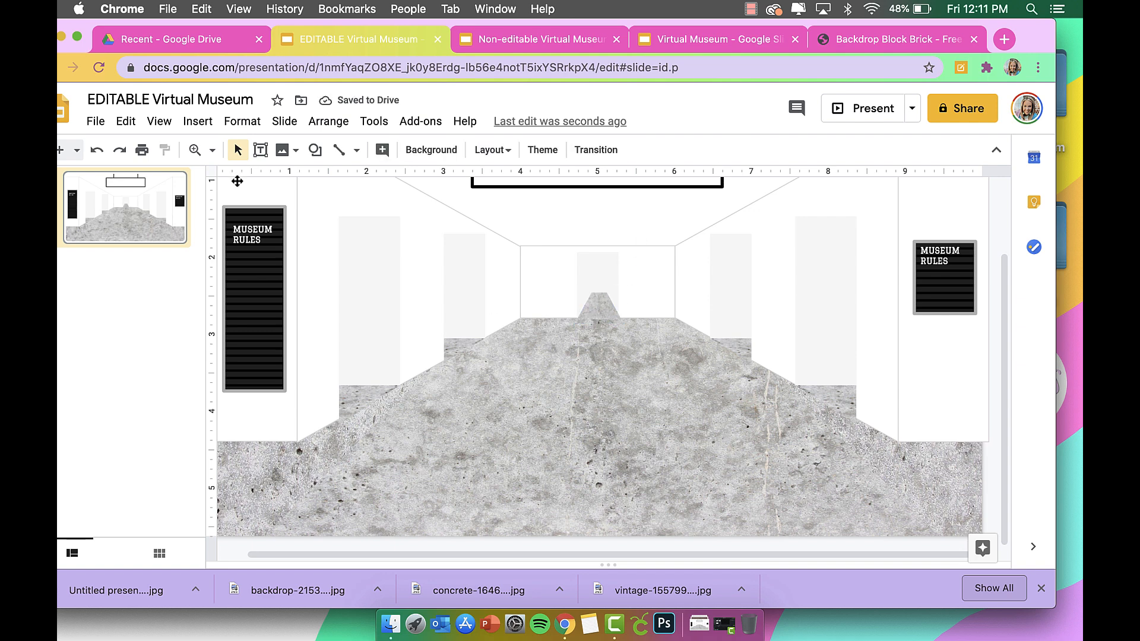
Step: View the whole slide and compare it with the Non-editable Virtual Museum presentation
left_click(203, 158)
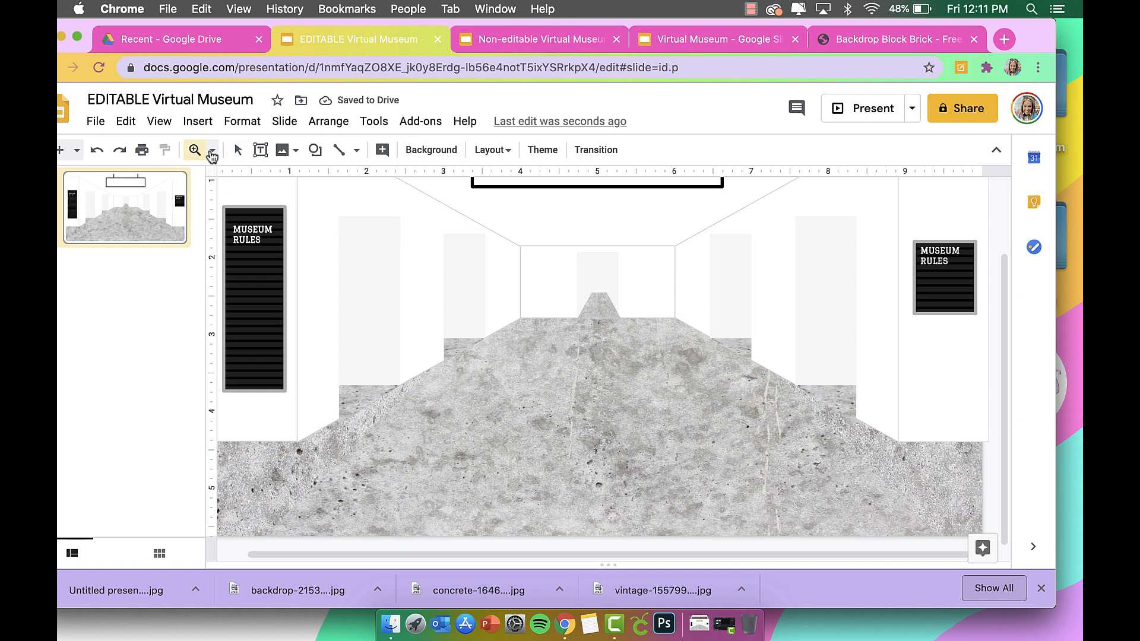
left_click(212, 155)
left_click(243, 203)
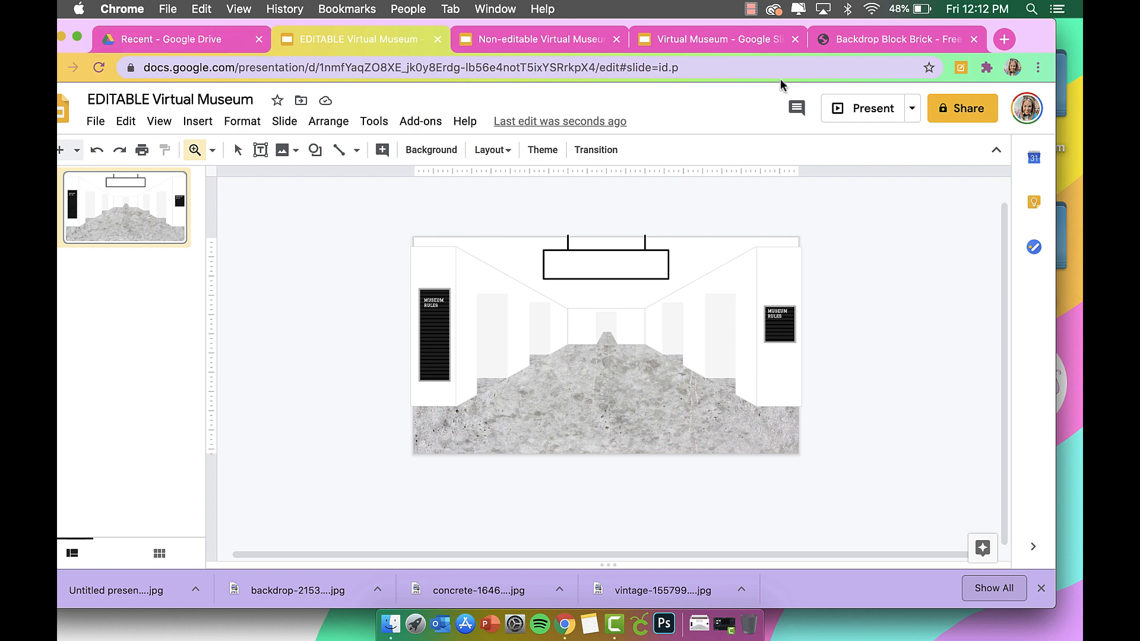
left_click(725, 40)
left_click(540, 38)
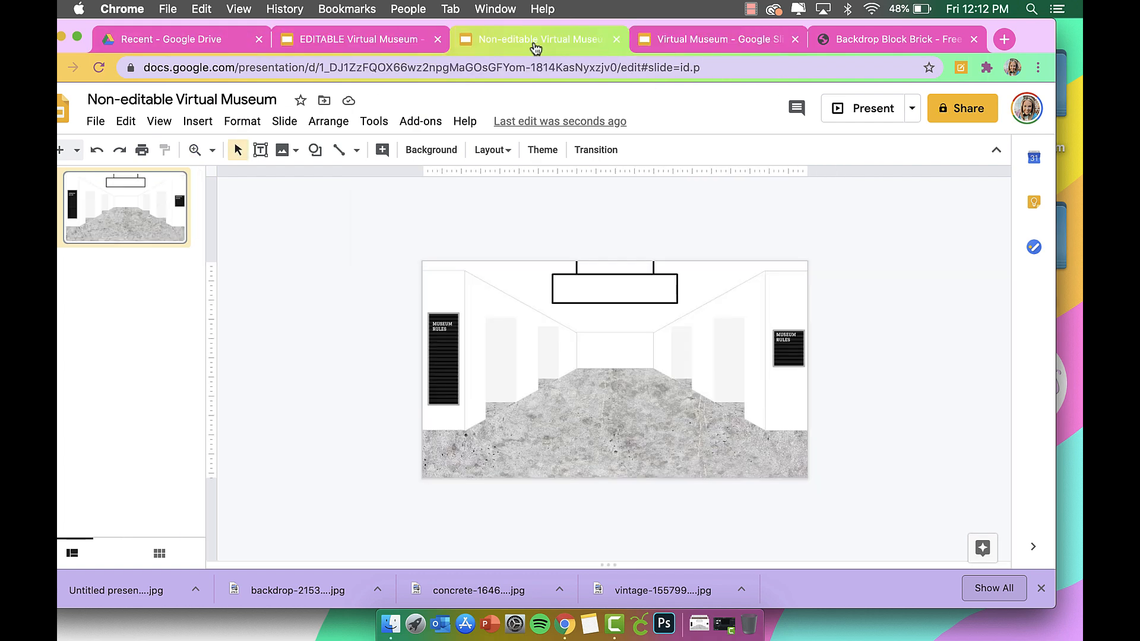
left_click(368, 39)
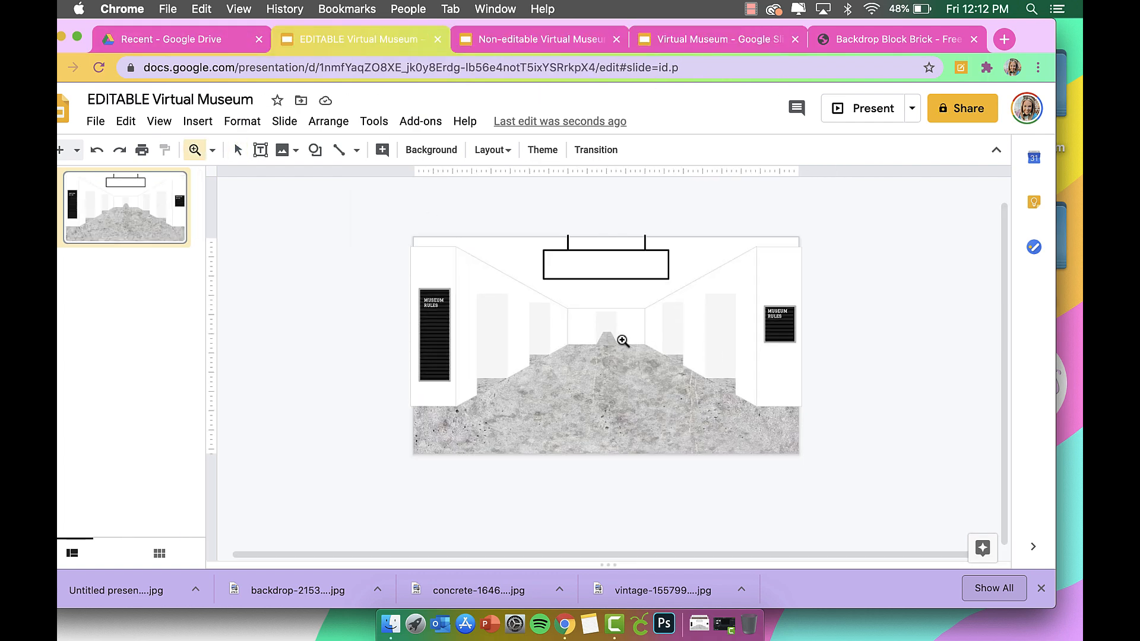
left_click(237, 149)
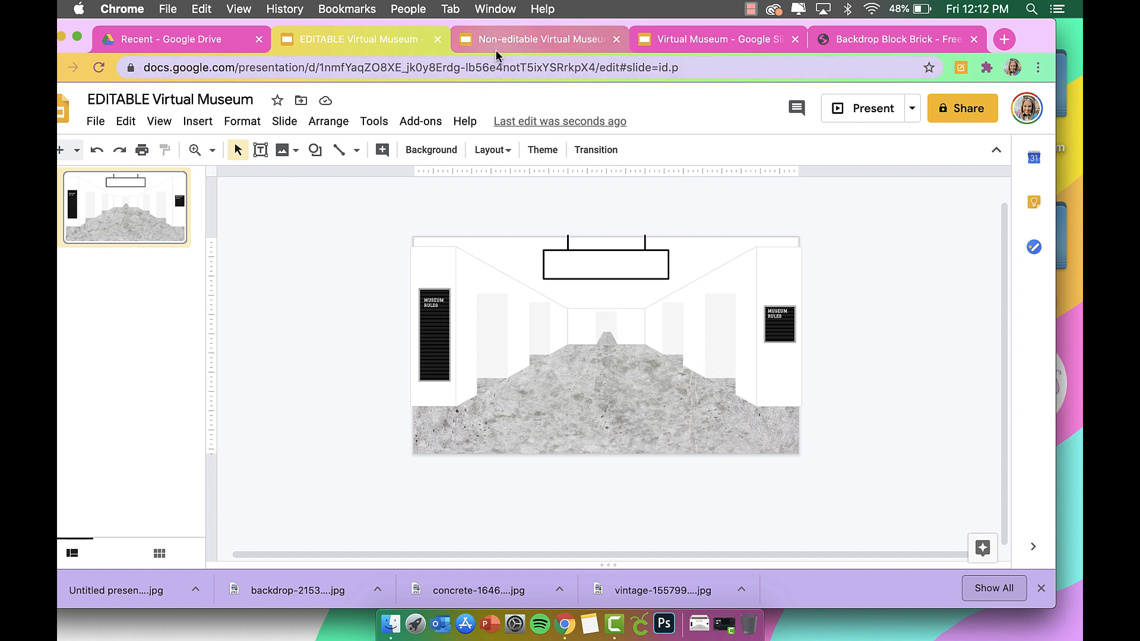
Step: Reduce the height of the small concrete piece in the back doorway by lowering its top edge further
left_click(195, 150)
left_click(619, 338)
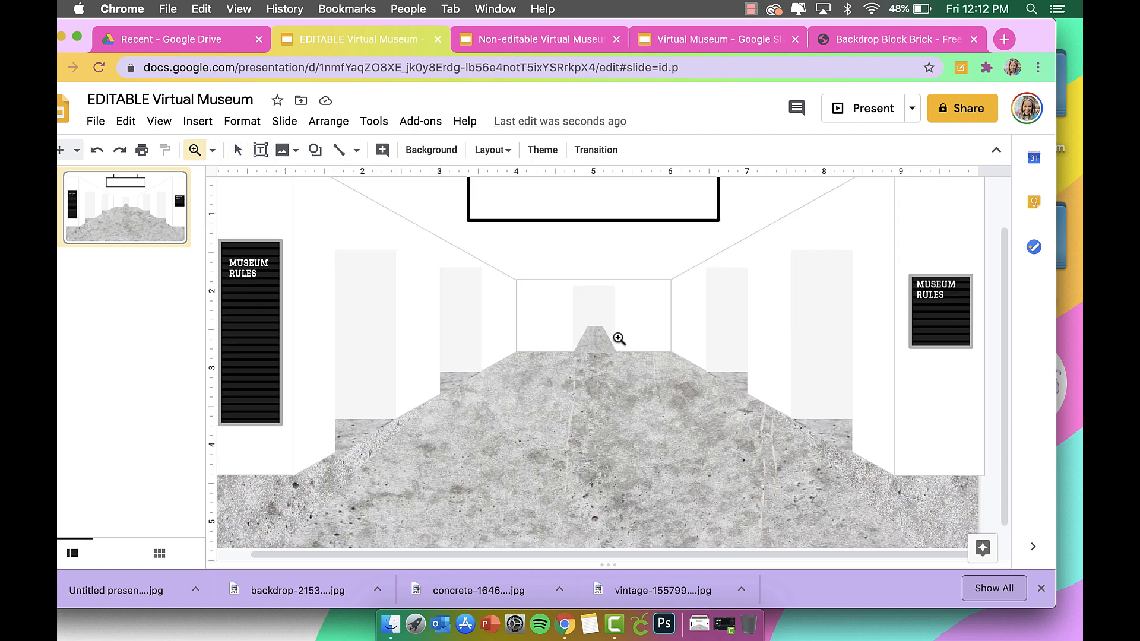
left_click(619, 338)
left_click(238, 152)
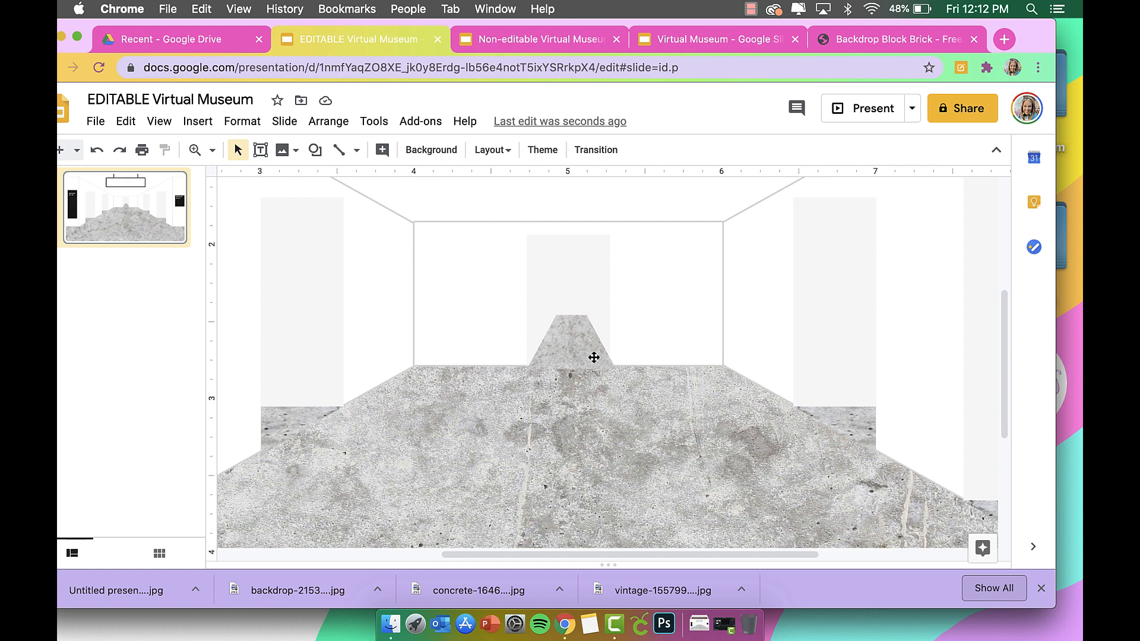
left_click(581, 332)
left_click_drag(571, 323, 571, 329)
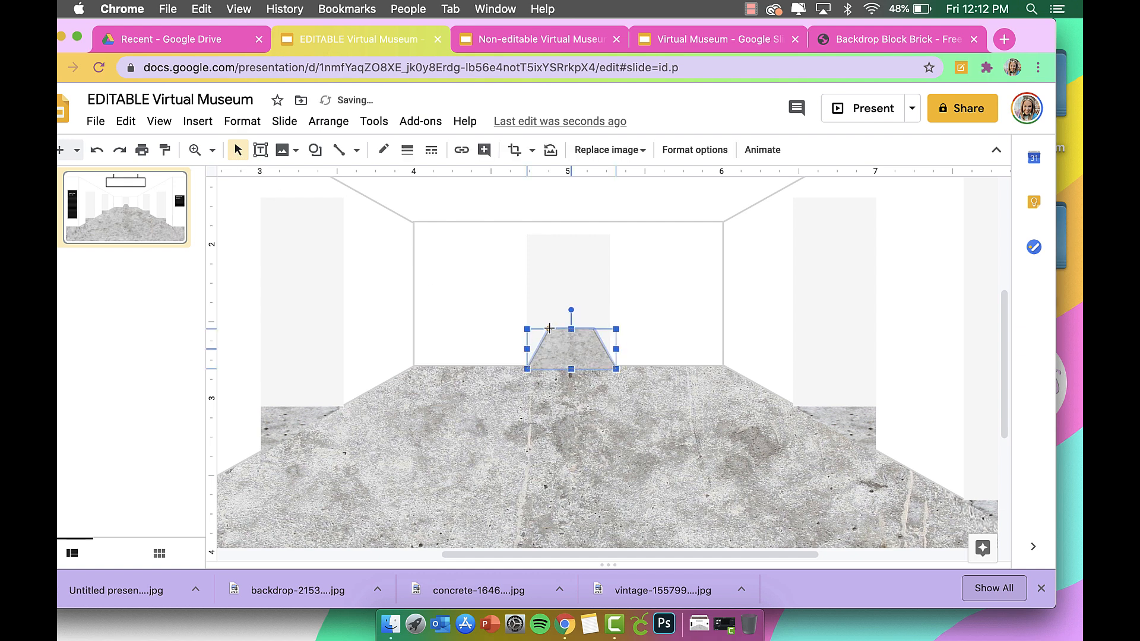
Step: Compare the back doorway with the finished Virtual Museum presentation, then check the whole EDITABLE slide
left_click(721, 42)
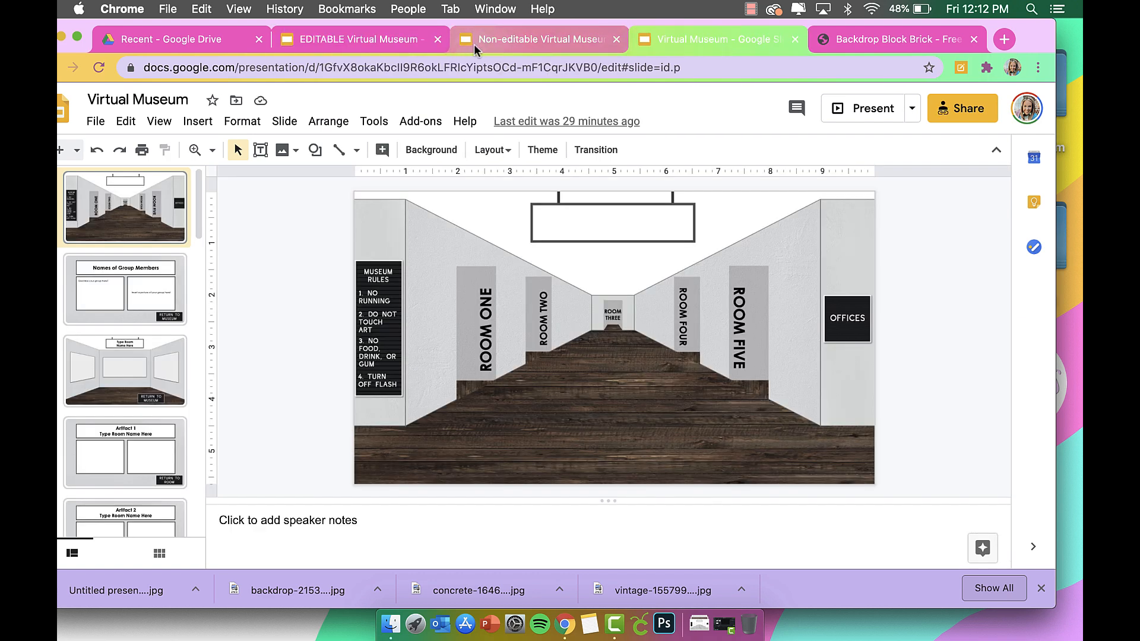
left_click(380, 41)
left_click(556, 443)
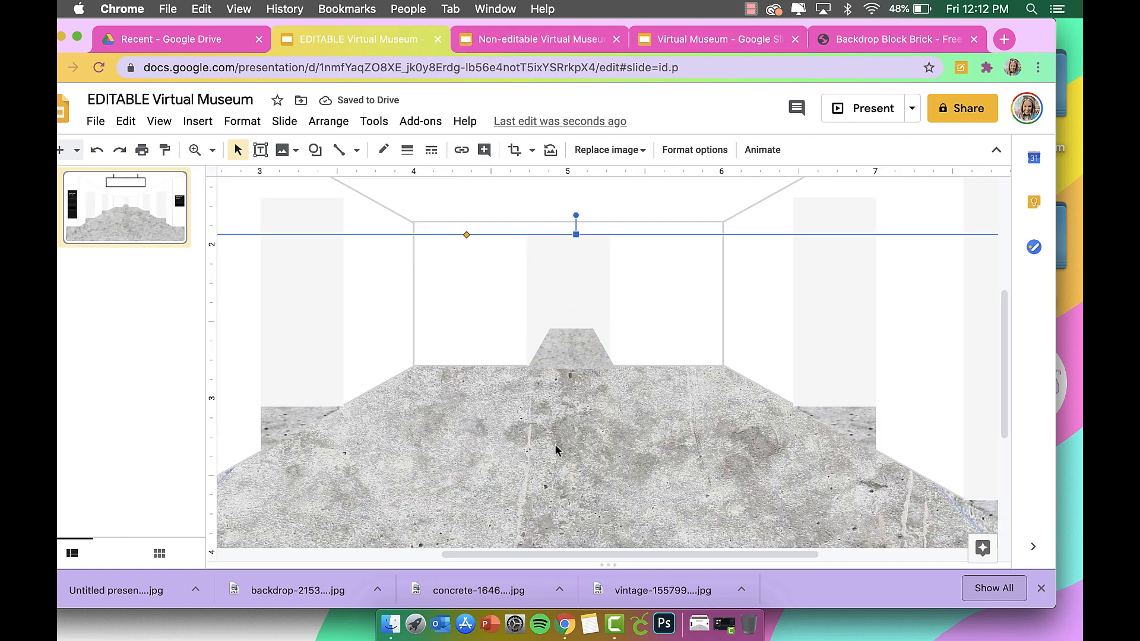
left_click(212, 150)
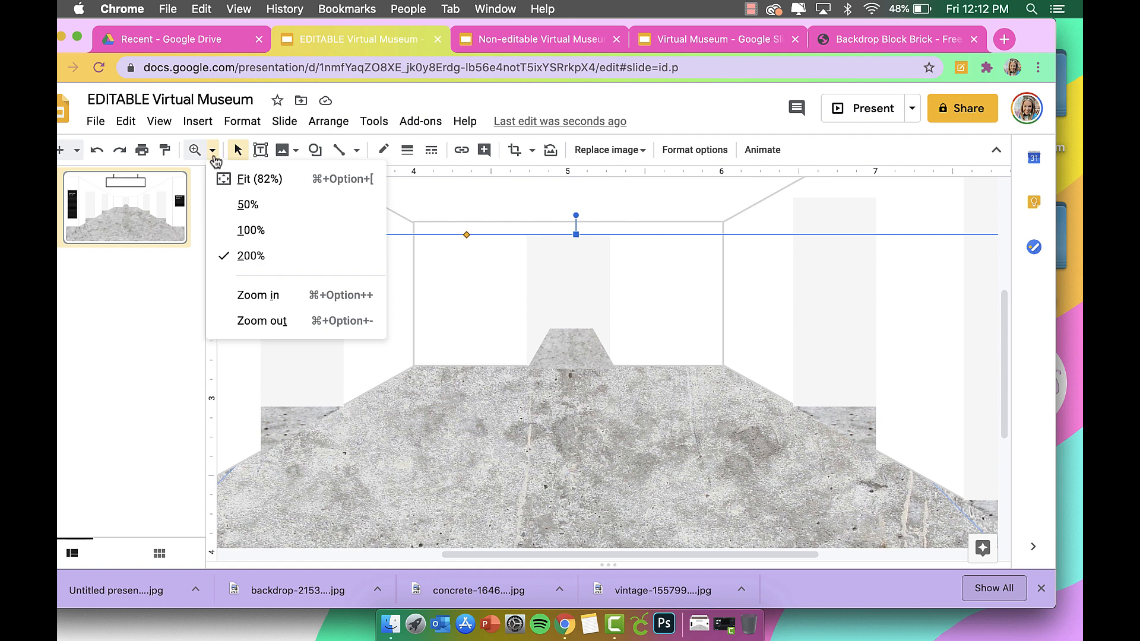
left_click(250, 230)
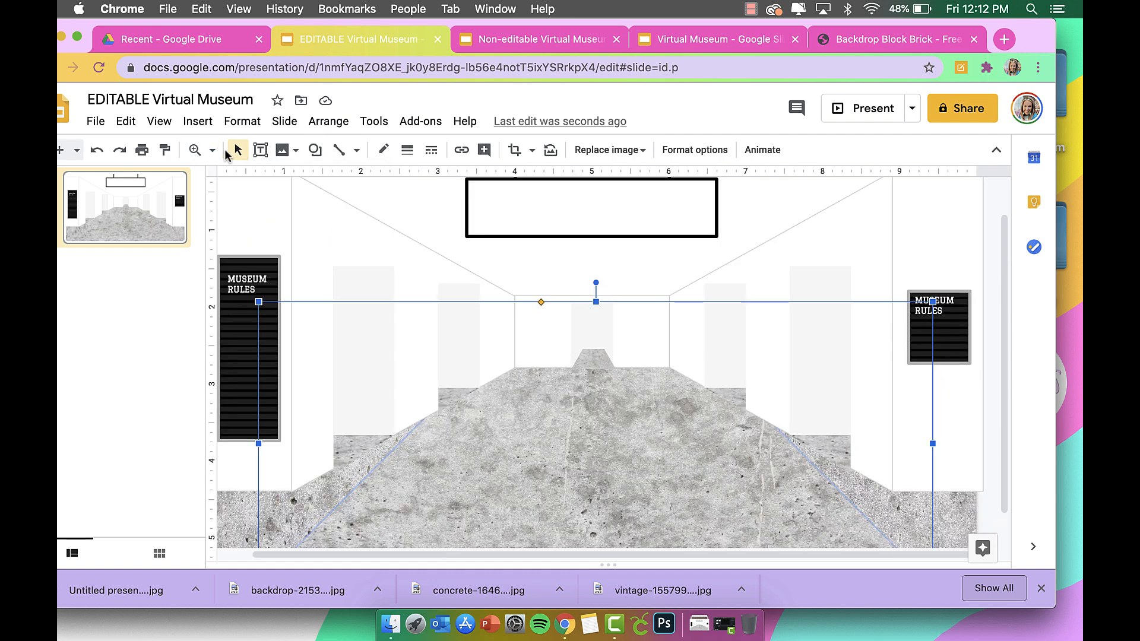
left_click(214, 153)
left_click(243, 201)
left_click(871, 320)
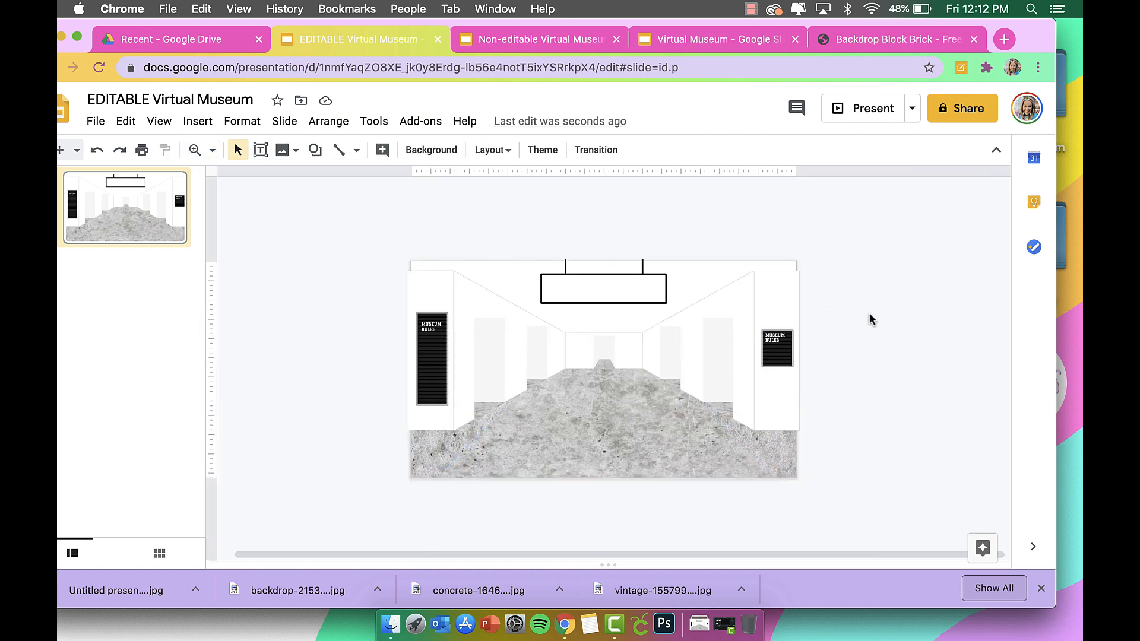
Step: Download the current slide of the EDITABLE Virtual Museum presentation as a JPEG image
left_click(95, 121)
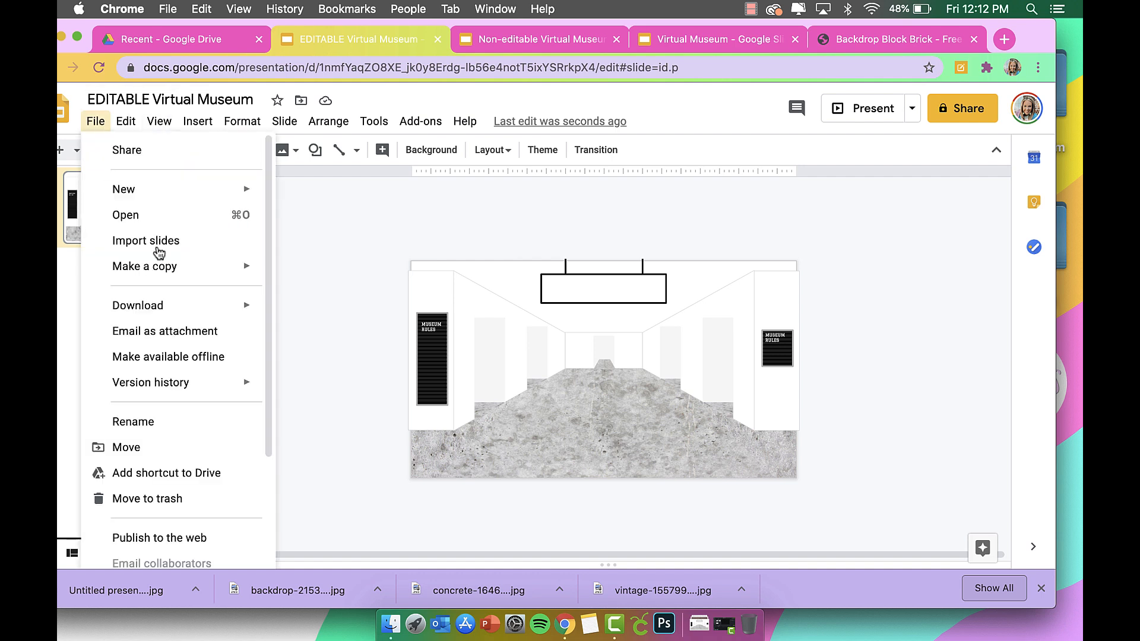
mouse_move(206, 309)
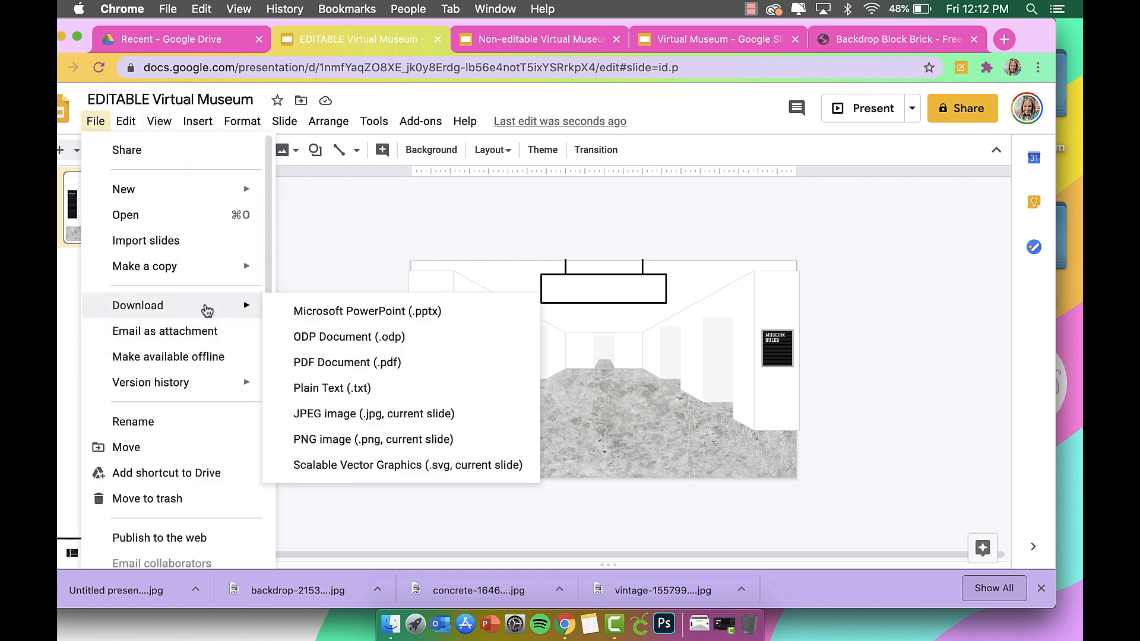
left_click(382, 410)
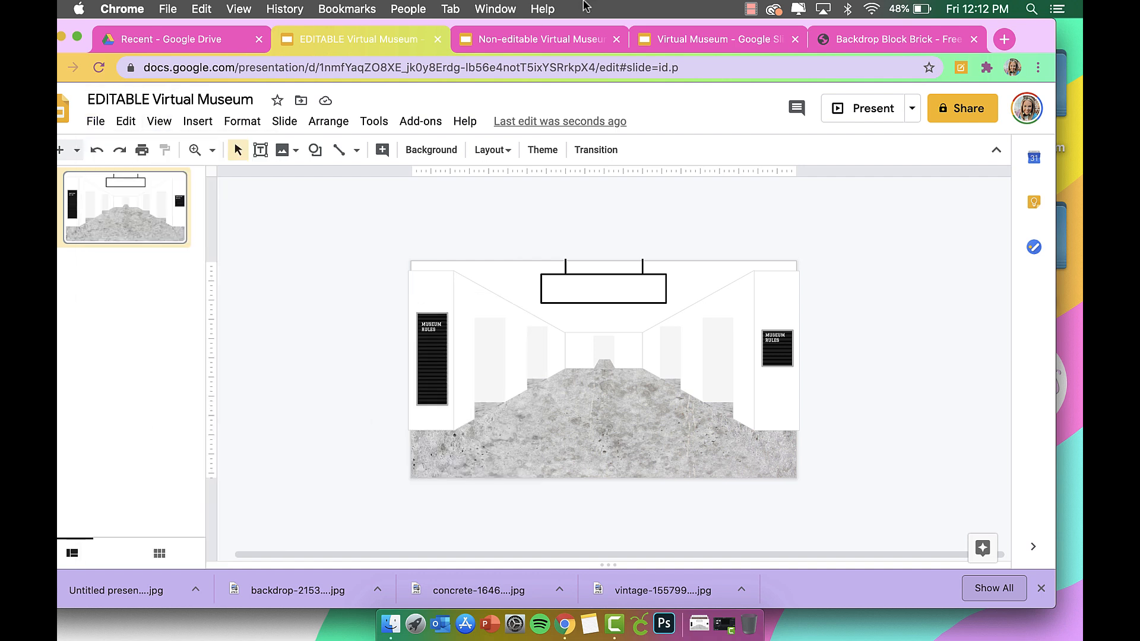
Step: Replace the slide background in the Non-editable Virtual Museum presentation with the newly downloaded EDITABLE Virtual Museum JPG
left_click(561, 48)
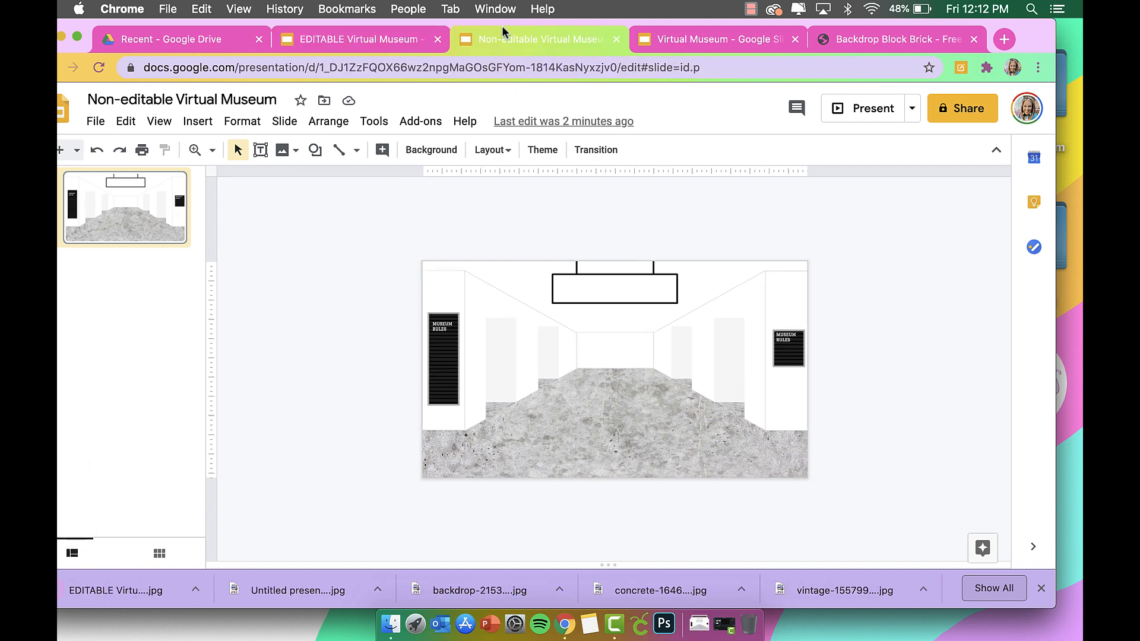
left_click(429, 152)
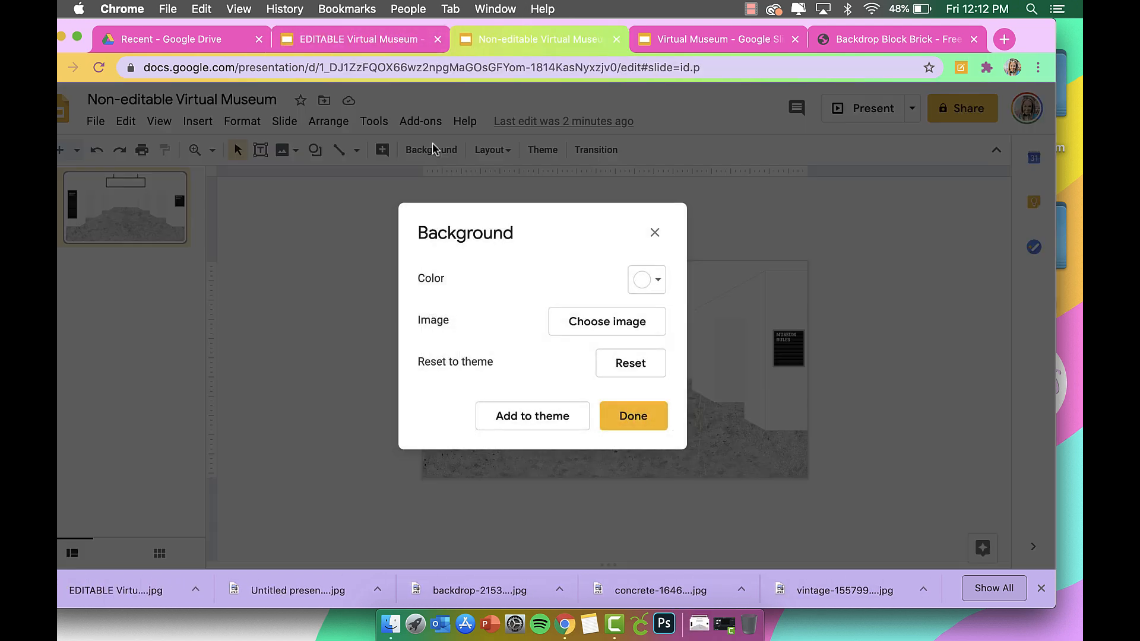
left_click(605, 324)
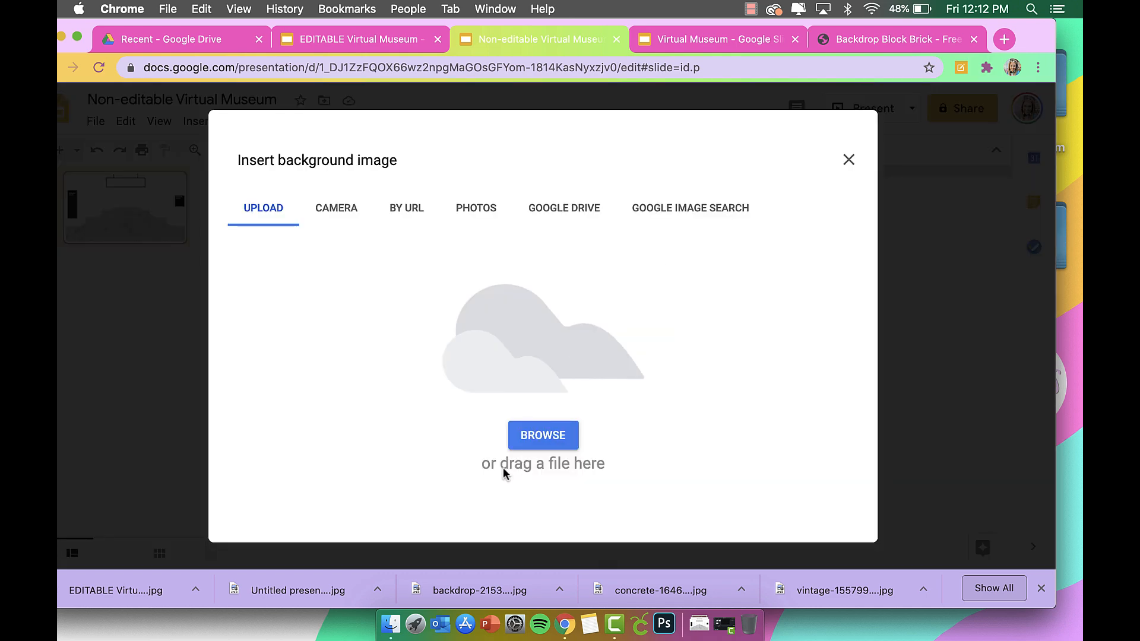
left_click_drag(92, 597, 504, 371)
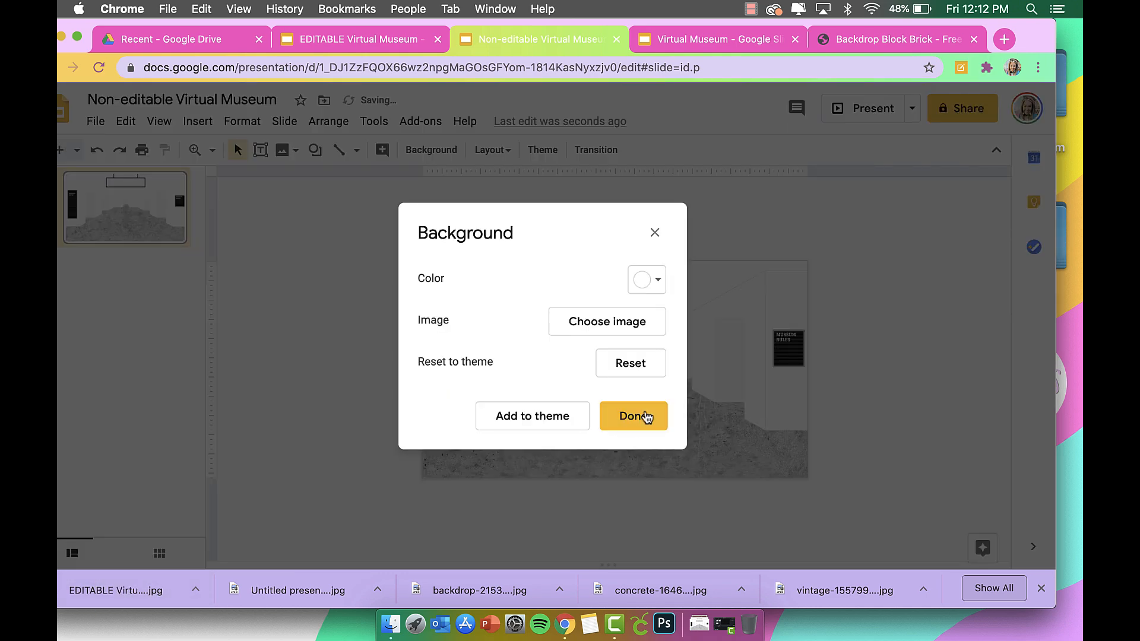
left_click(646, 414)
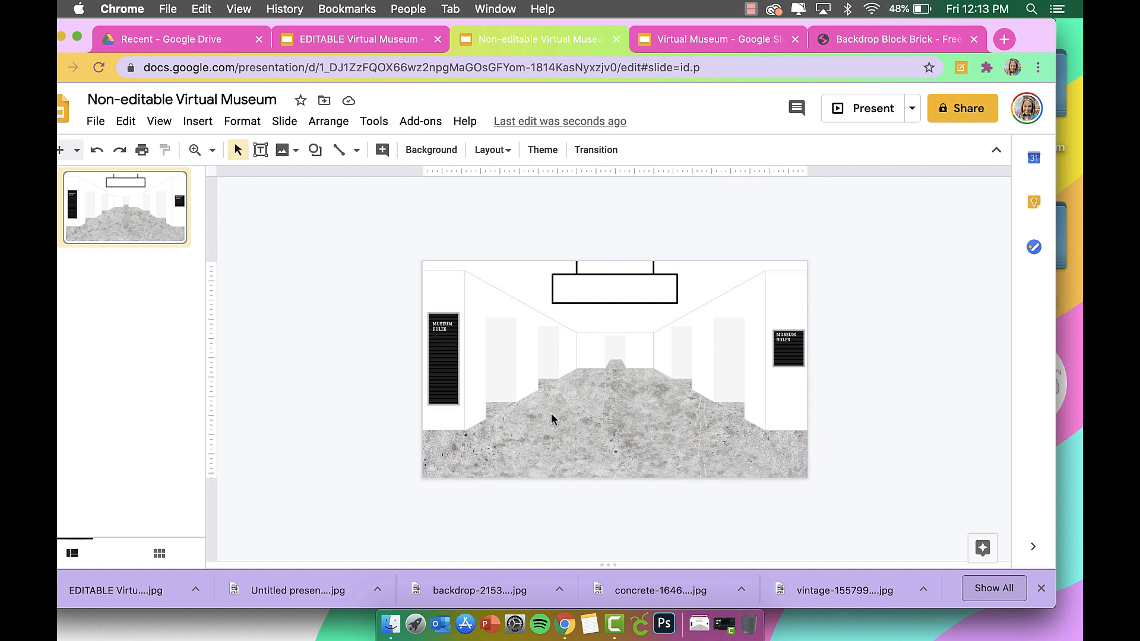
Step: Look through the finished Virtual Museum presentation, examining its group members, room and Artifact 1 slides
left_click(701, 37)
scroll(144, 350, "down", 2)
scroll(145, 350, "down", 3)
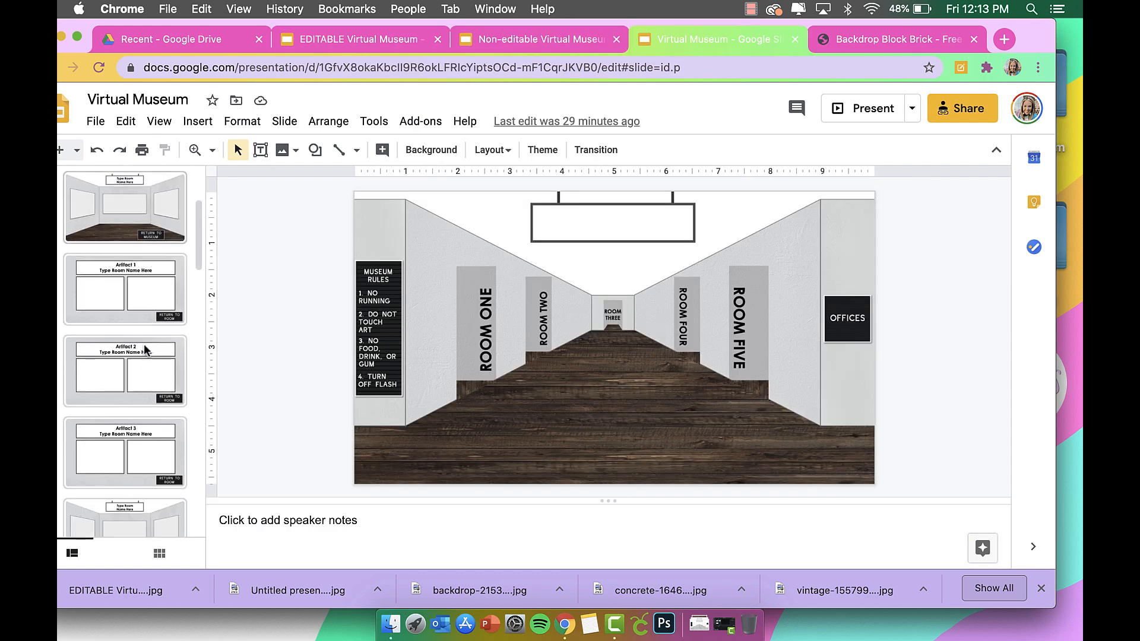
scroll(144, 350, "up", 2)
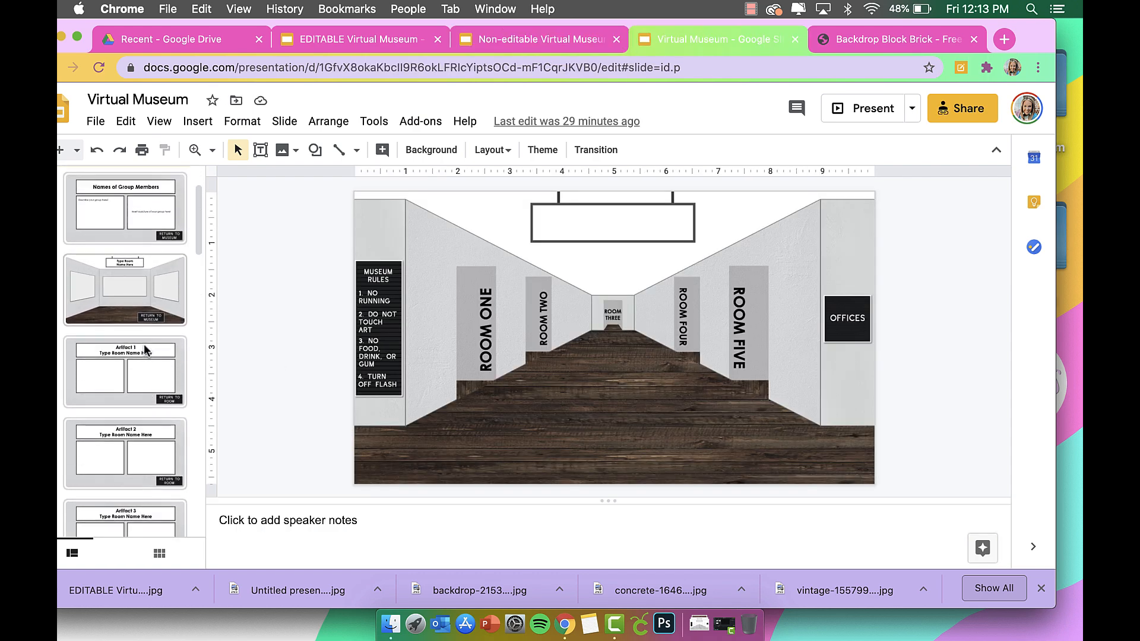
scroll(144, 351, "up", 2)
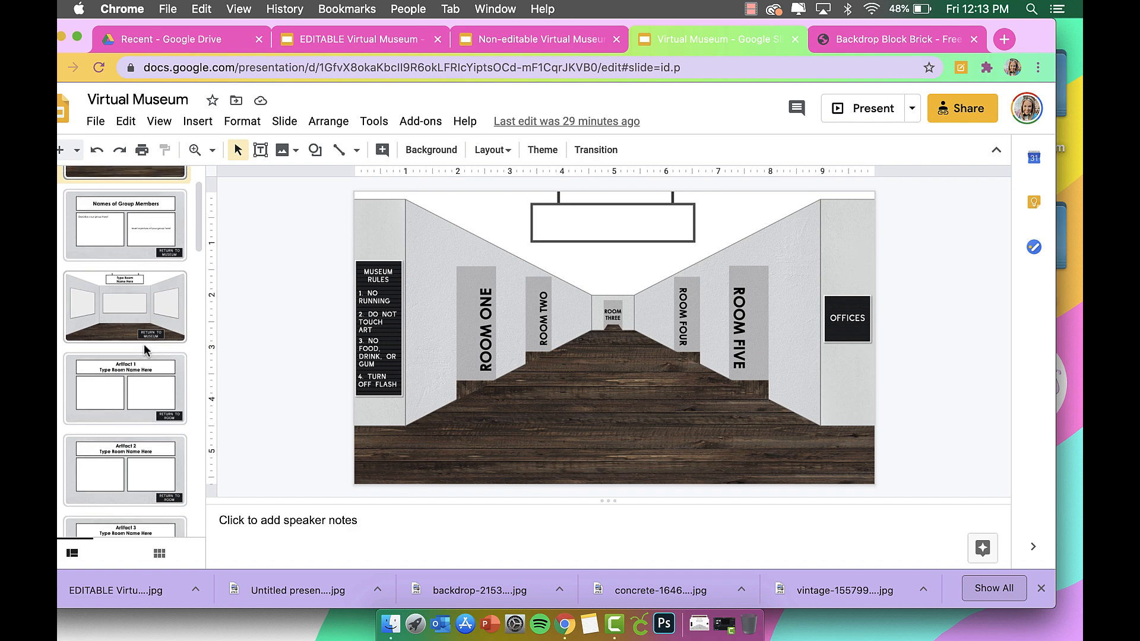
left_click(152, 376)
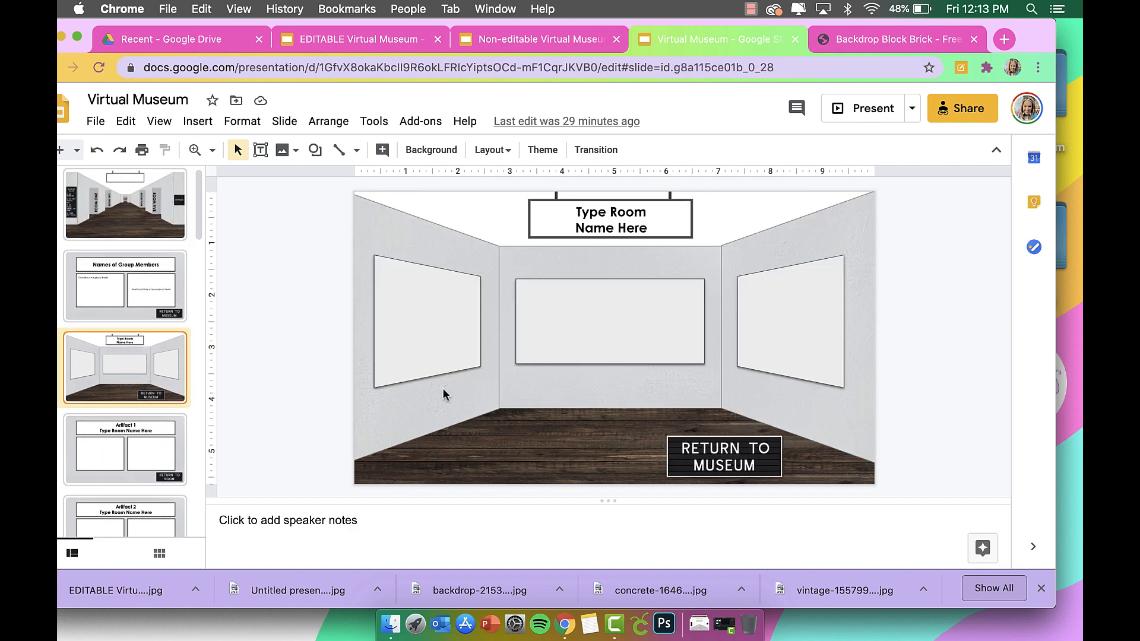
left_click(80, 301)
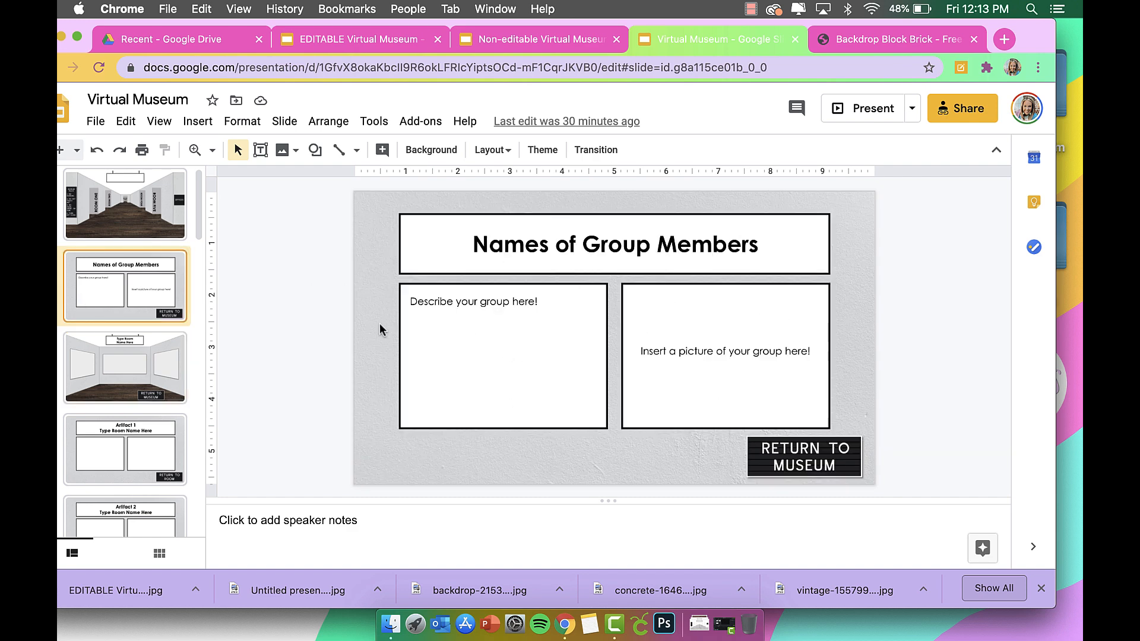
left_click(104, 475)
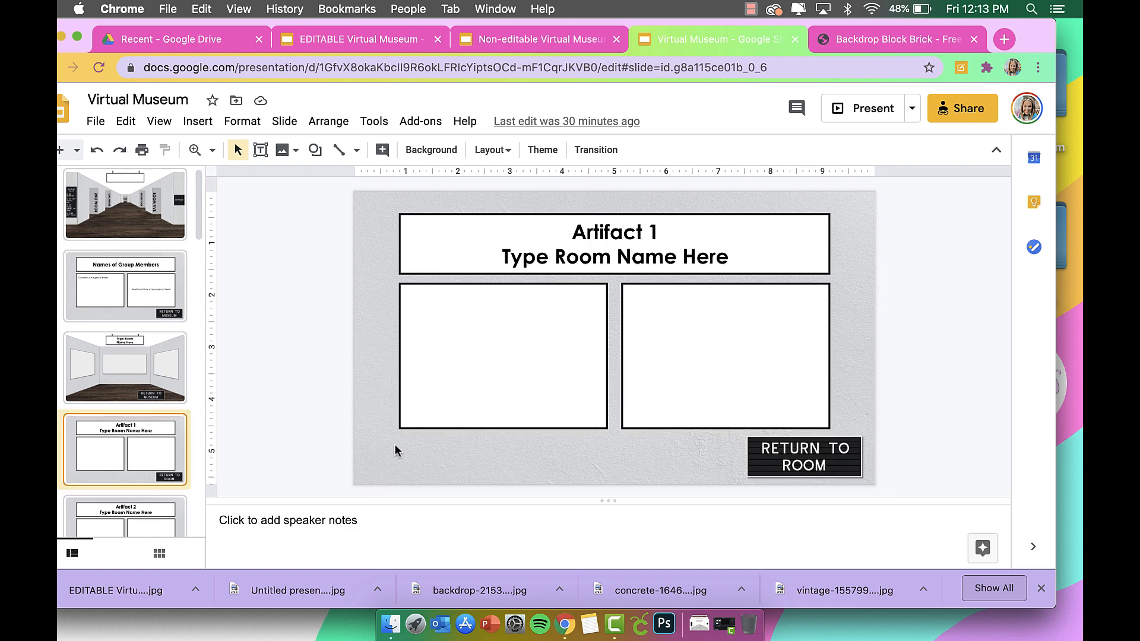
left_click(141, 370)
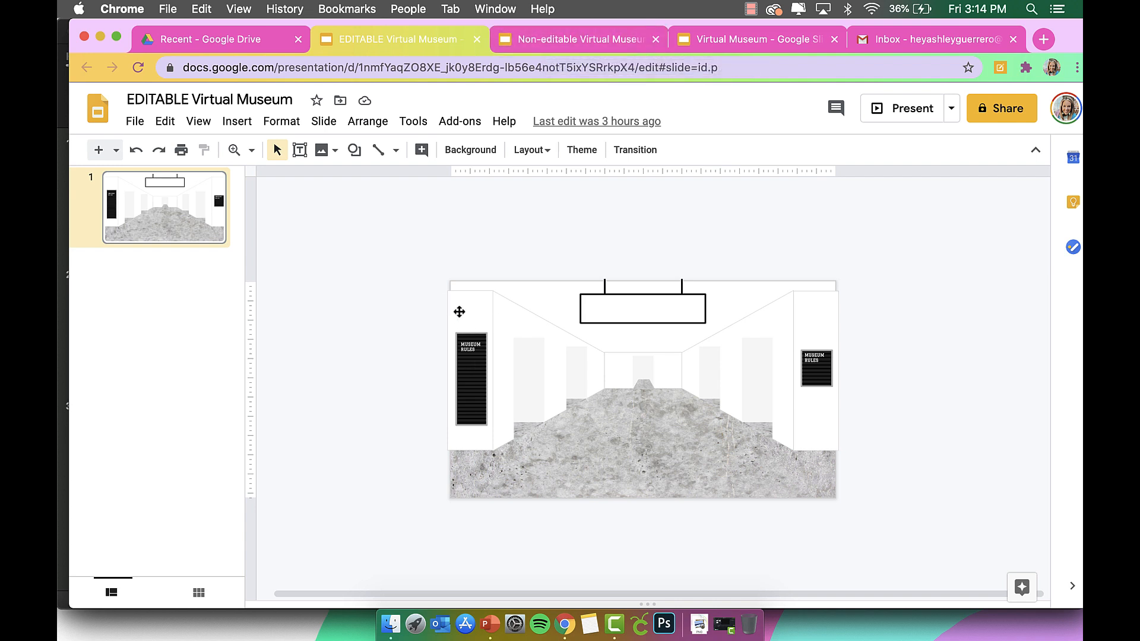
Step: Check which museum elements can be selected in the EDITABLE presentation and in the Non-editable one
left_click(459, 312)
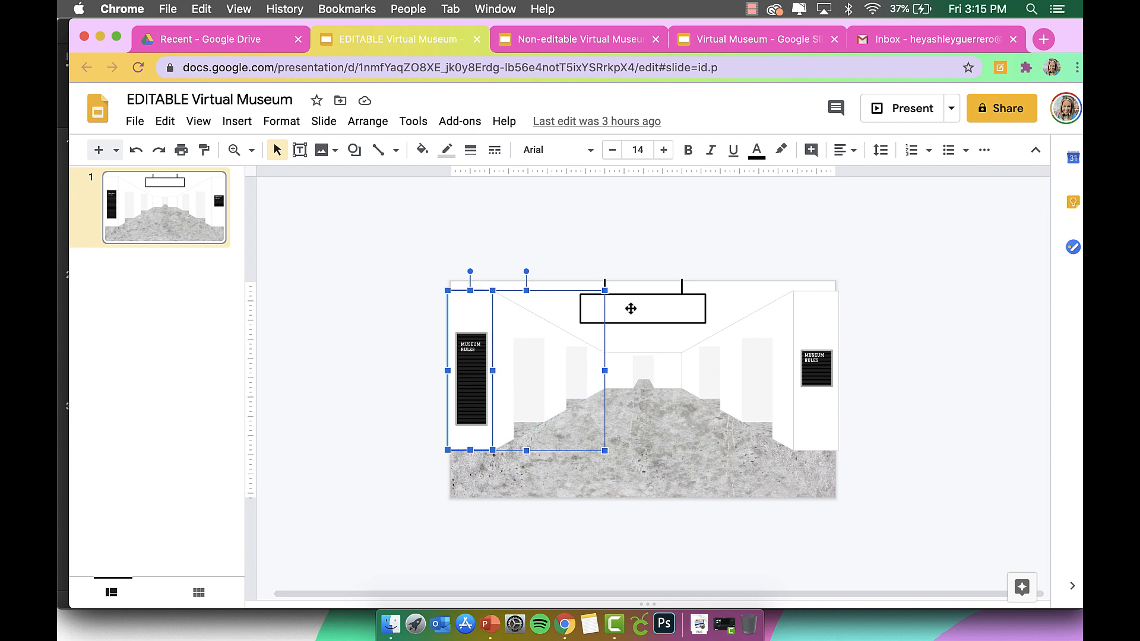
left_click(631, 308)
left_click(598, 46)
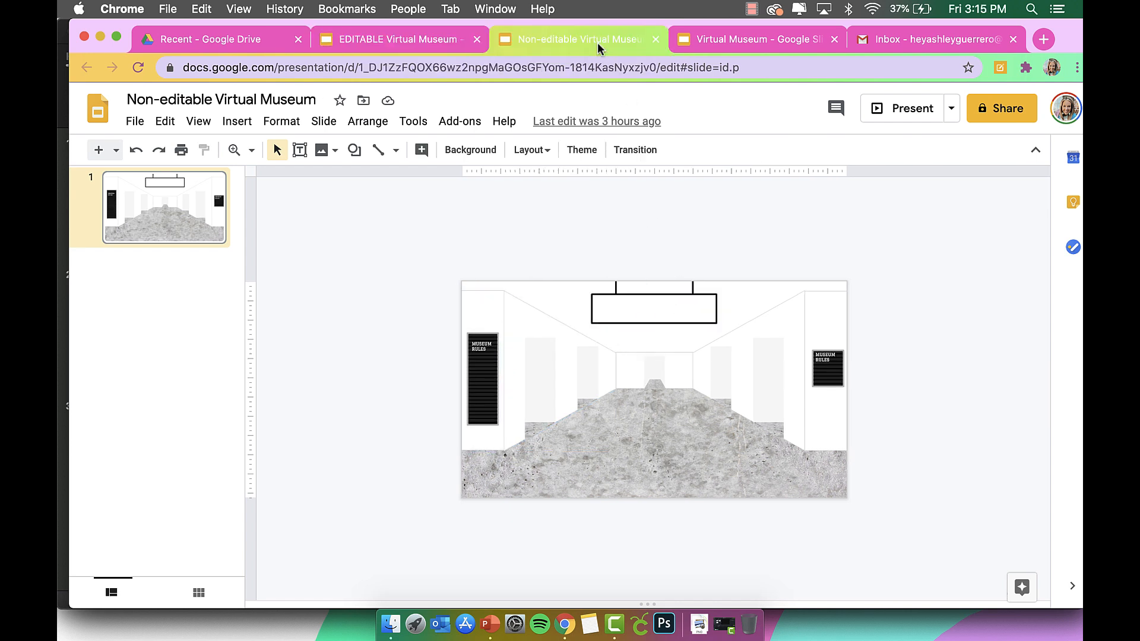
left_click_drag(537, 304, 651, 423)
left_click(406, 42)
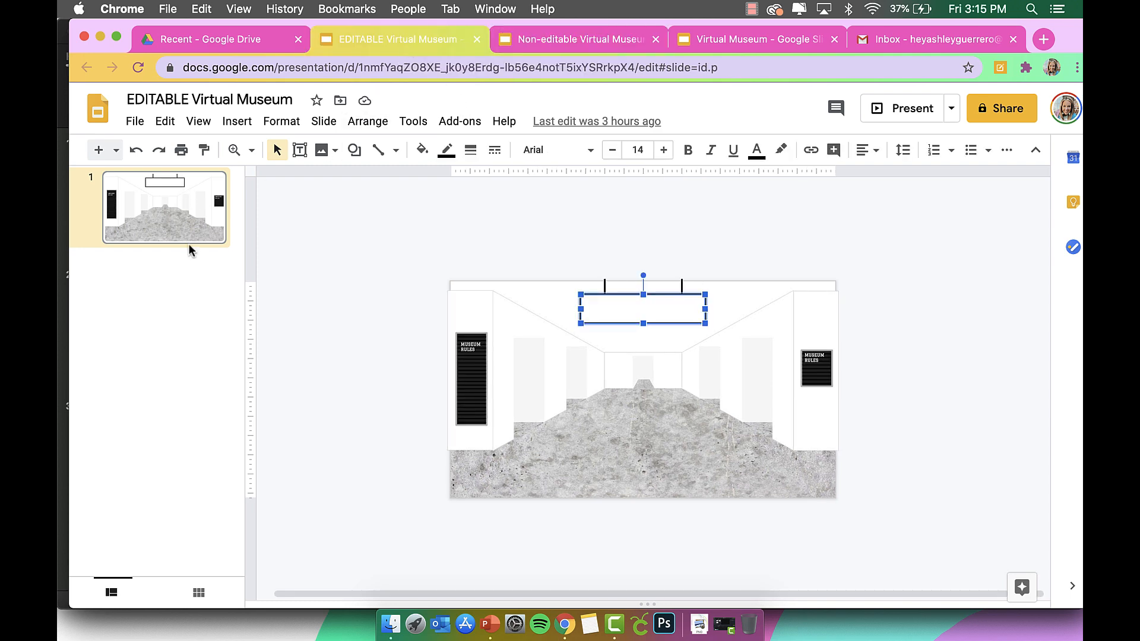
left_click(289, 183)
Step: Examine the museum entrance slide and the Names of Group Members slide in the finished Virtual Museum presentation
left_click(739, 36)
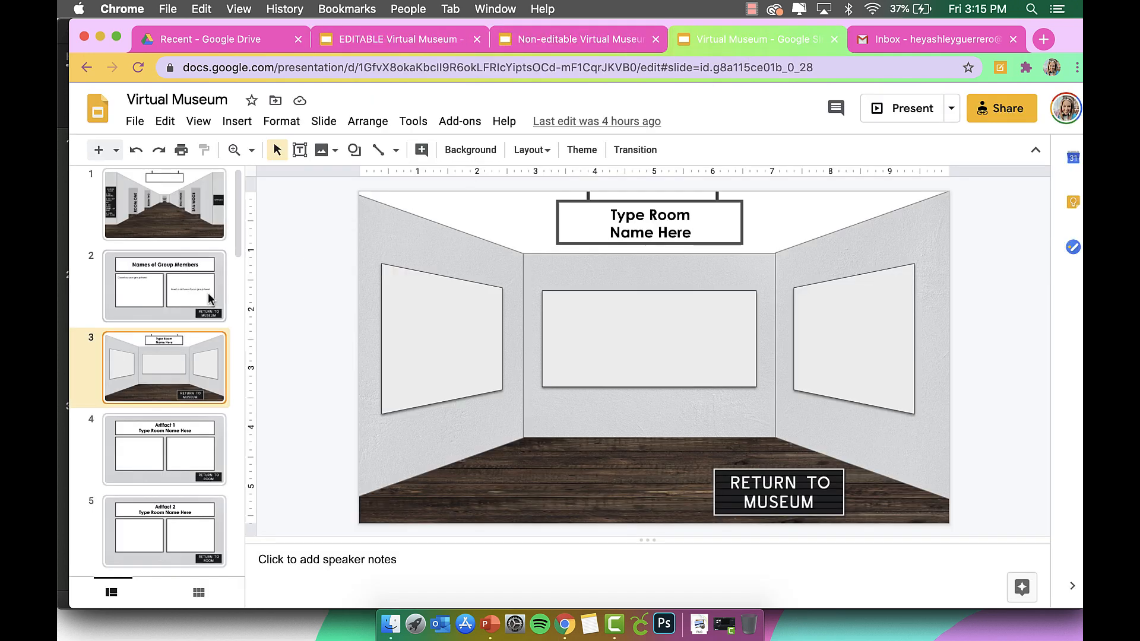
left_click(149, 292)
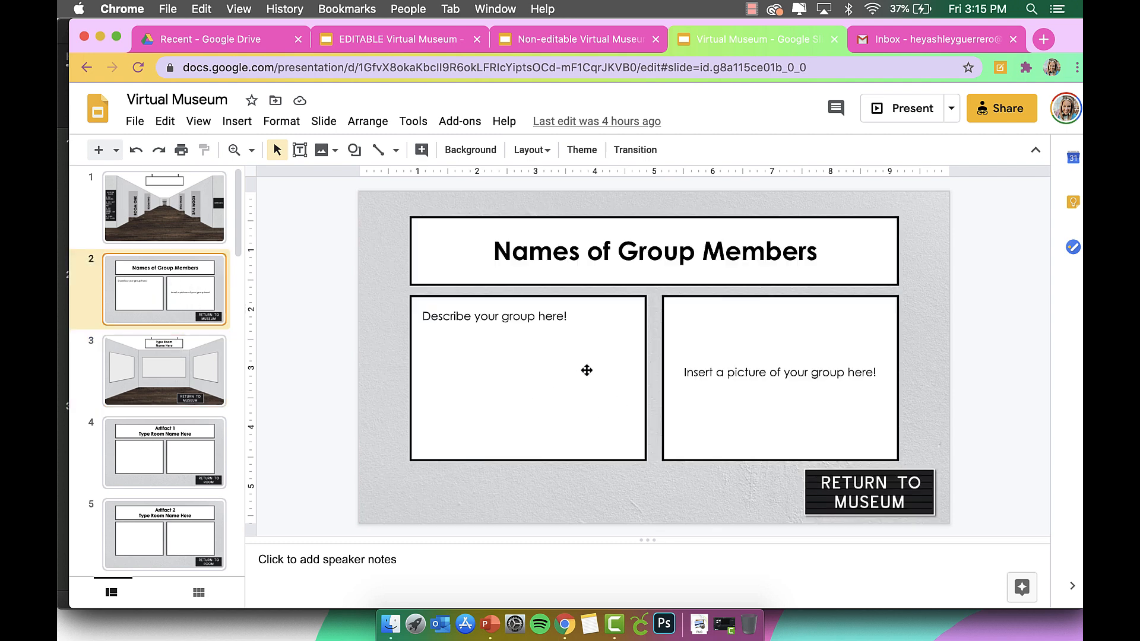
left_click(160, 218)
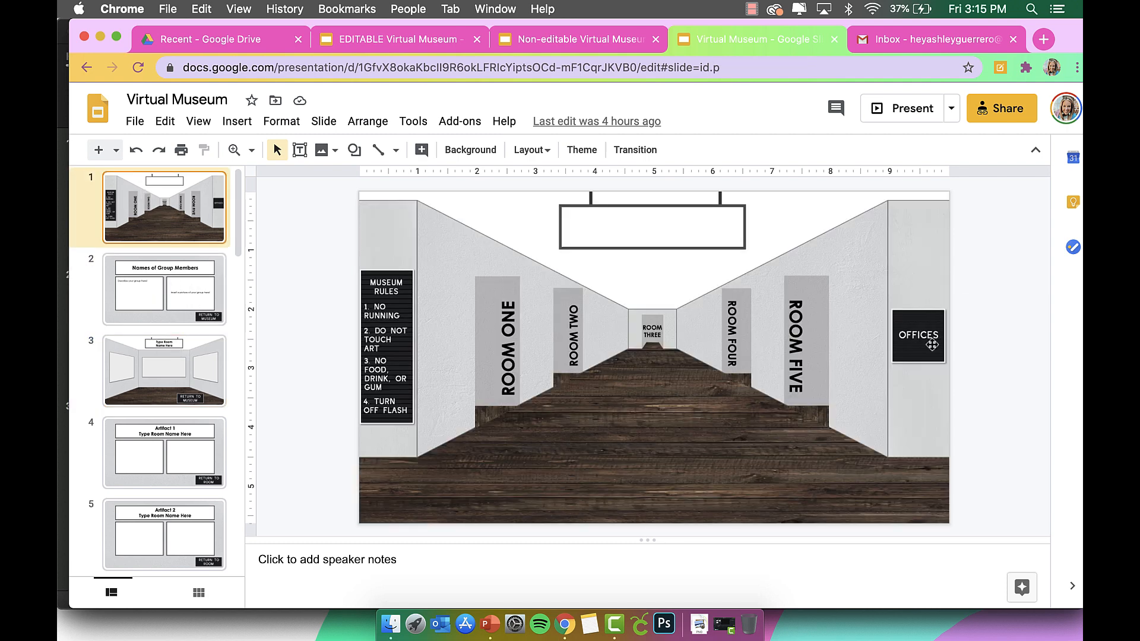
left_click(166, 294)
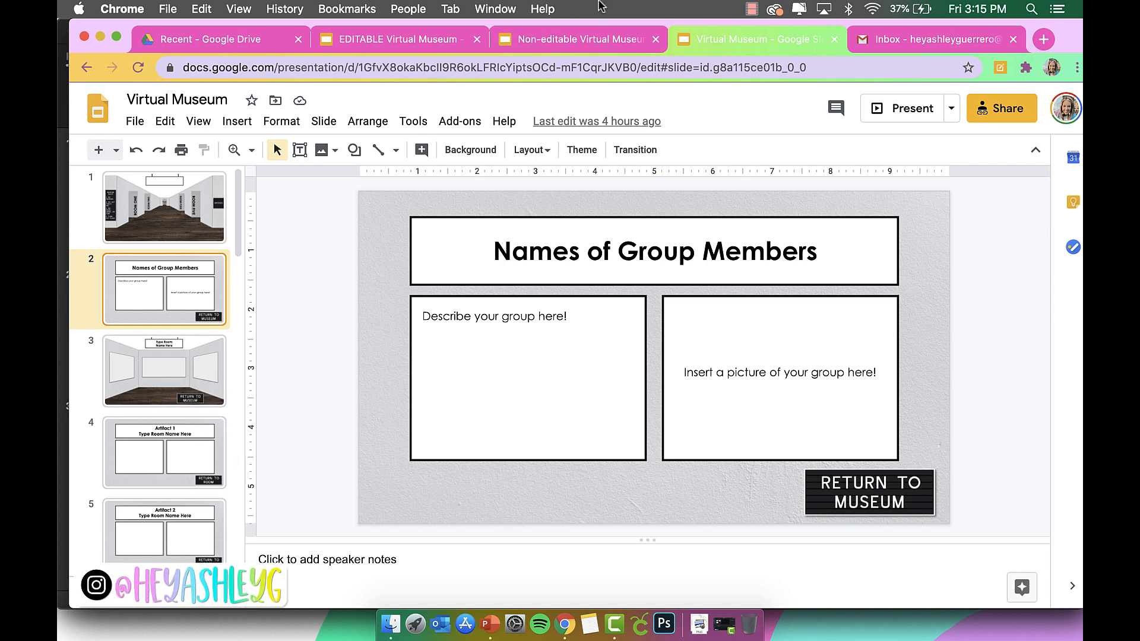
Step: Add a blank second slide to the EDITABLE Virtual Museum presentation
left_click(428, 38)
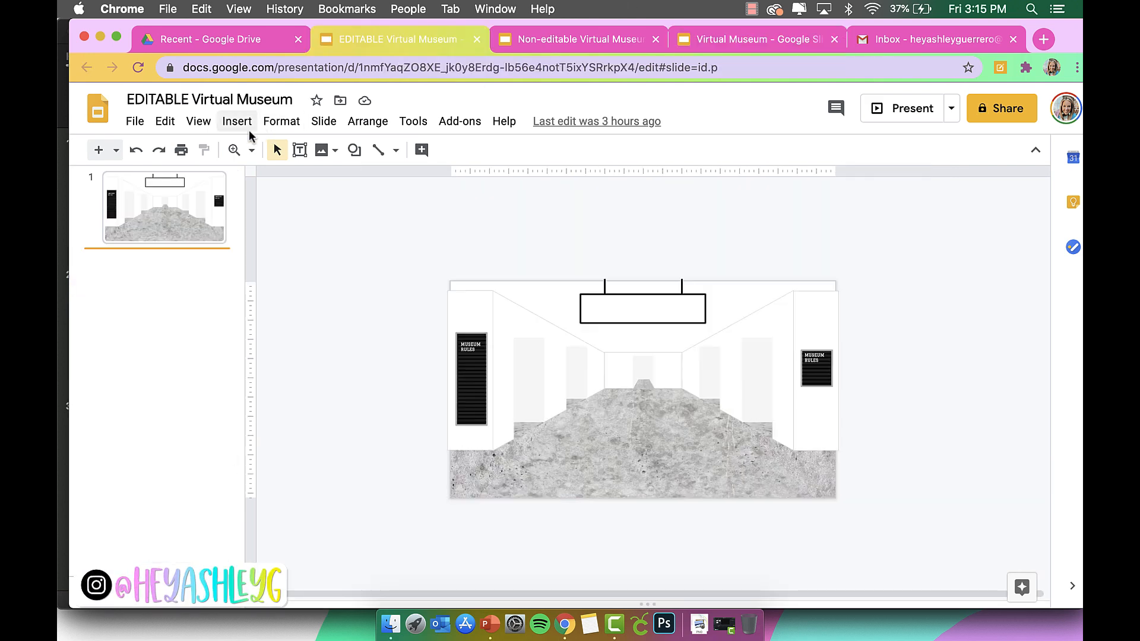
left_click(116, 151)
left_click(234, 423)
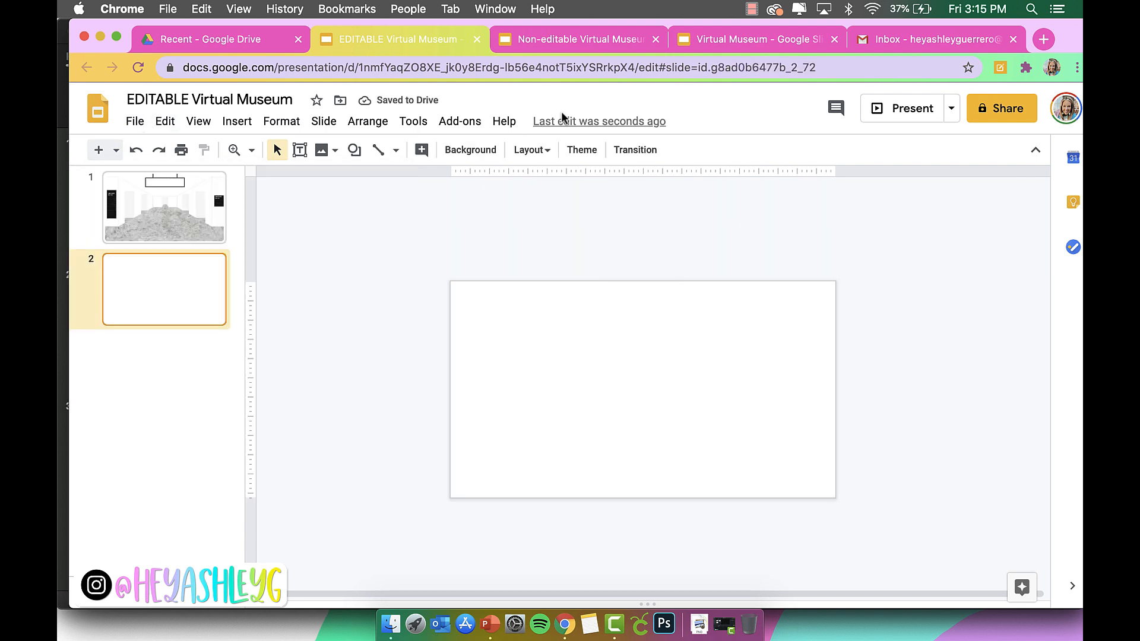
Step: Compare the finished group members slide with the Non-editable presentation and the two slides of the EDITABLE presentation
left_click(772, 37)
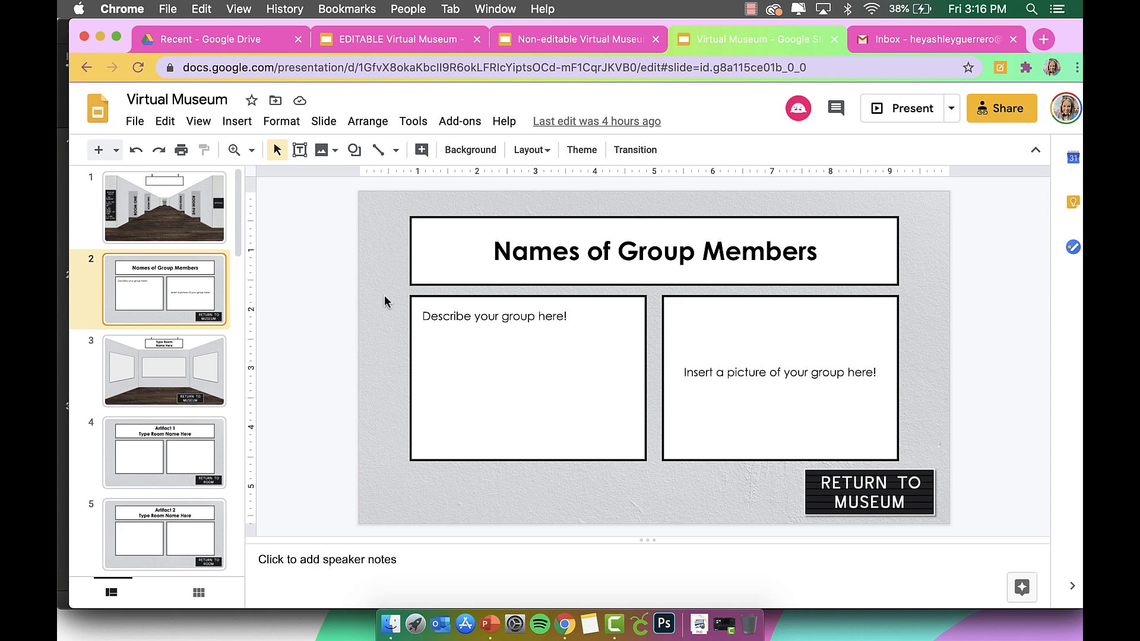
left_click(536, 34)
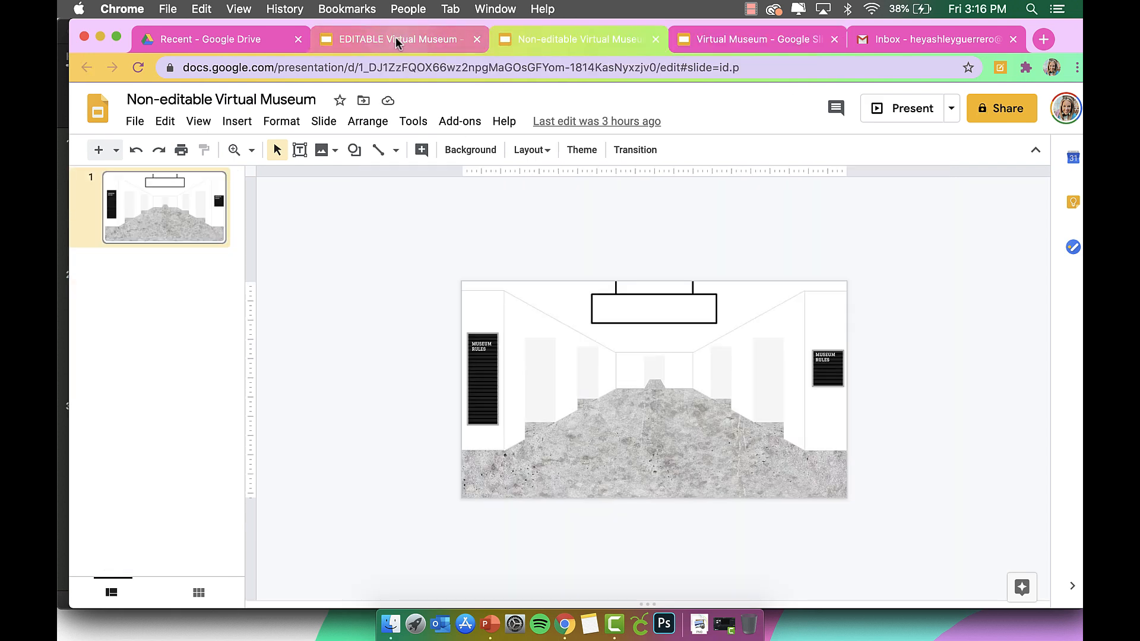
left_click(395, 37)
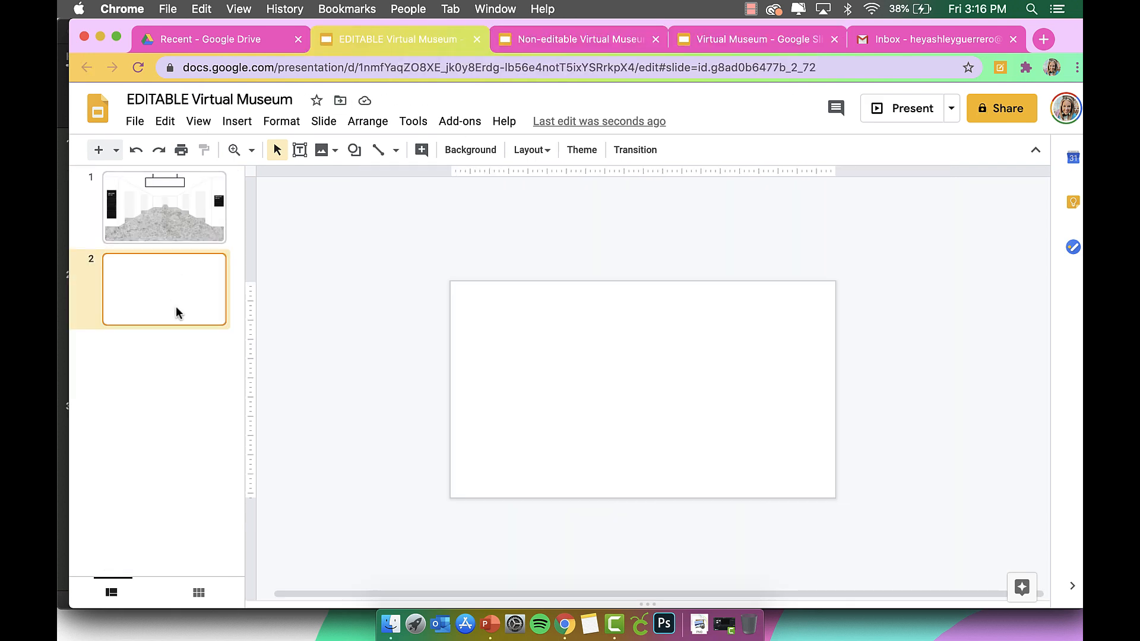
left_click(172, 221)
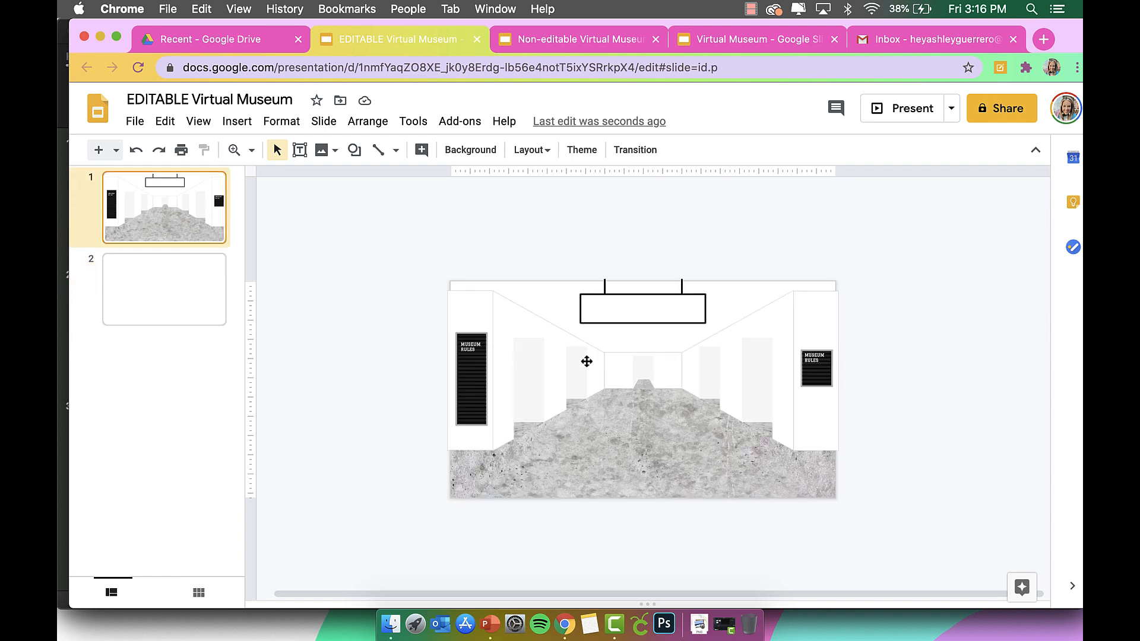
left_click(148, 300)
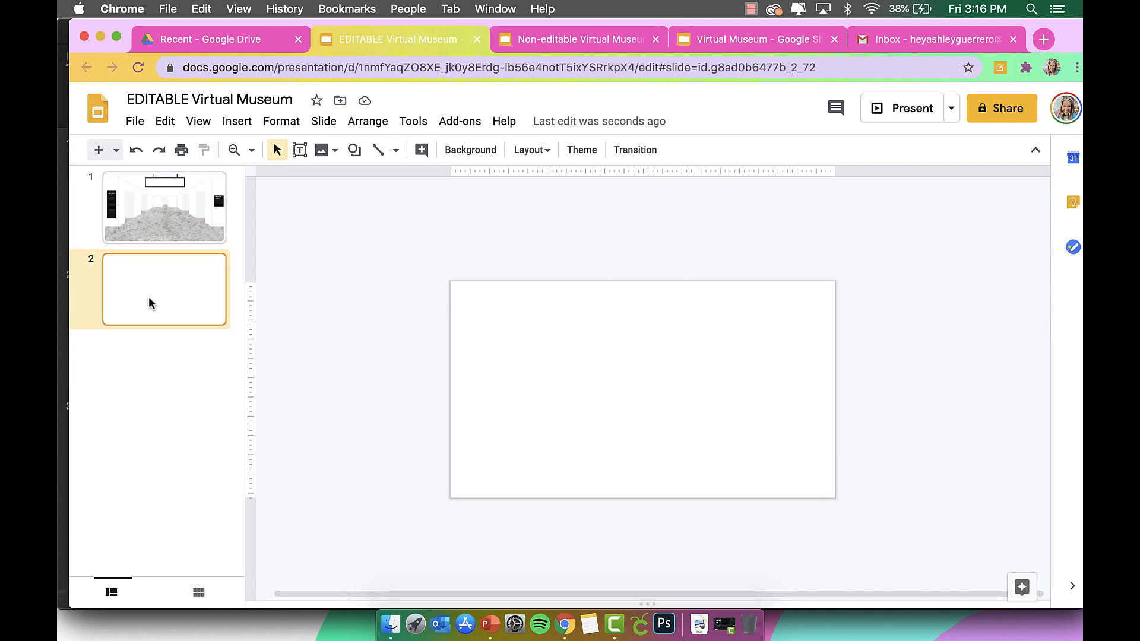
left_click(196, 234)
Step: Open the background settings for the blank second slide and look at the image source options
left_click(178, 305)
left_click(487, 150)
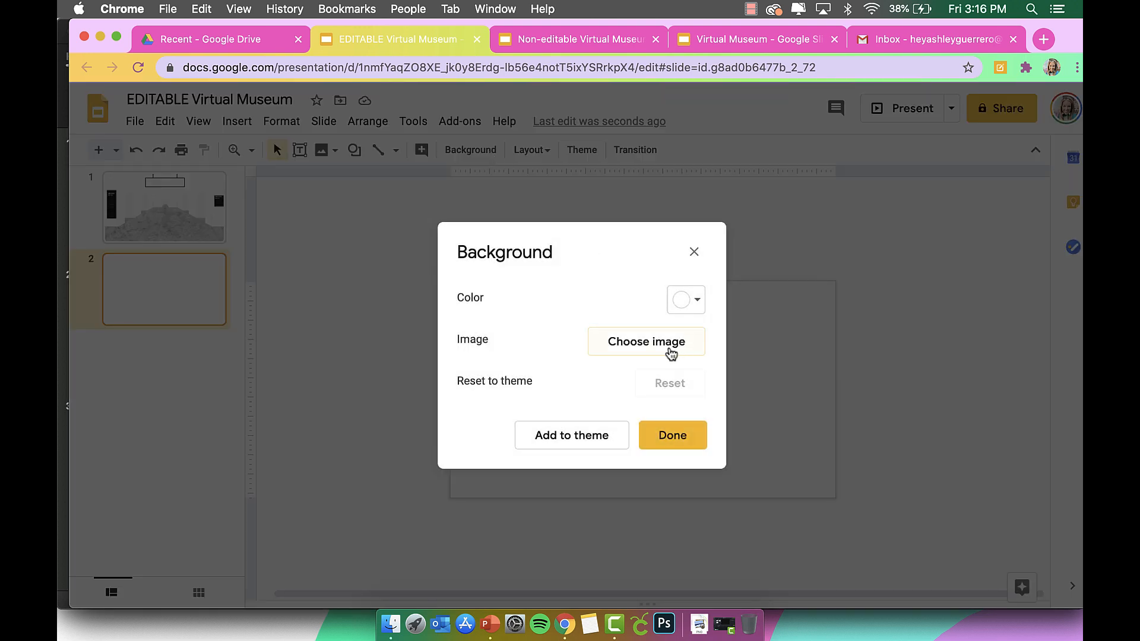
left_click(671, 348)
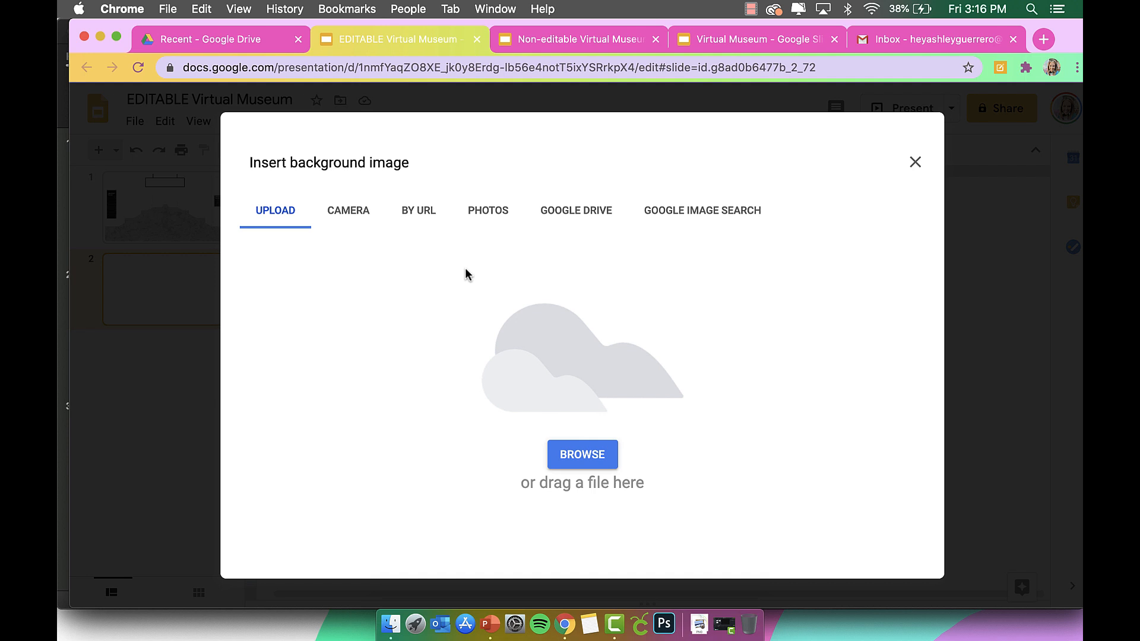
left_click(916, 164)
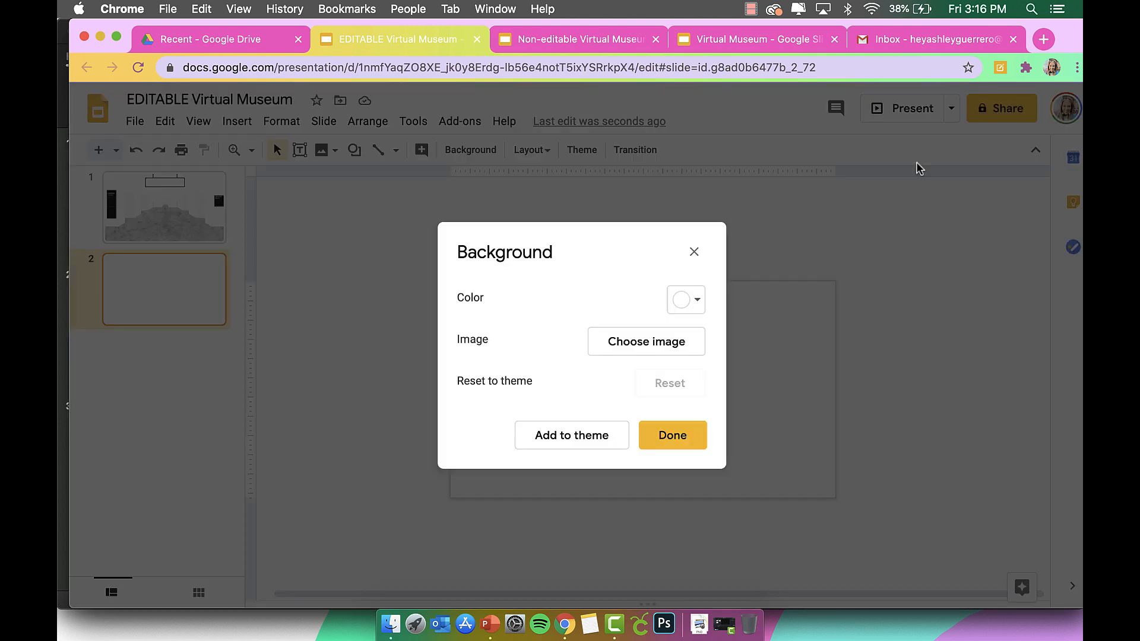
Step: Close the email inbox page, search the web for pixabay and open the Pixabay website
left_click(1013, 39)
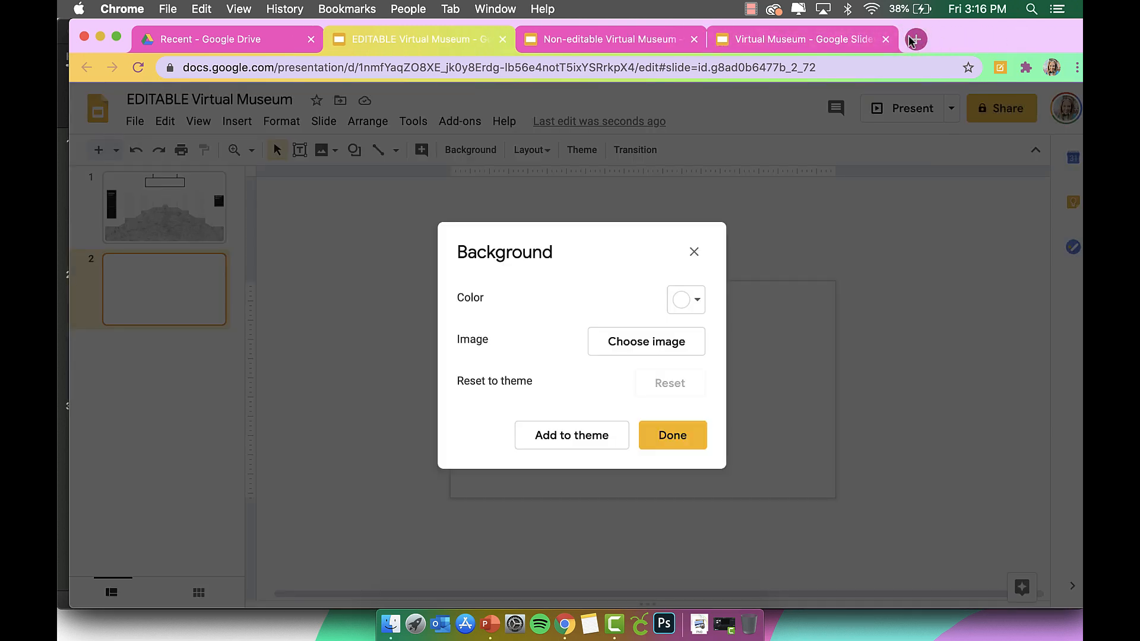
left_click(910, 38)
type("pix")
key("Return")
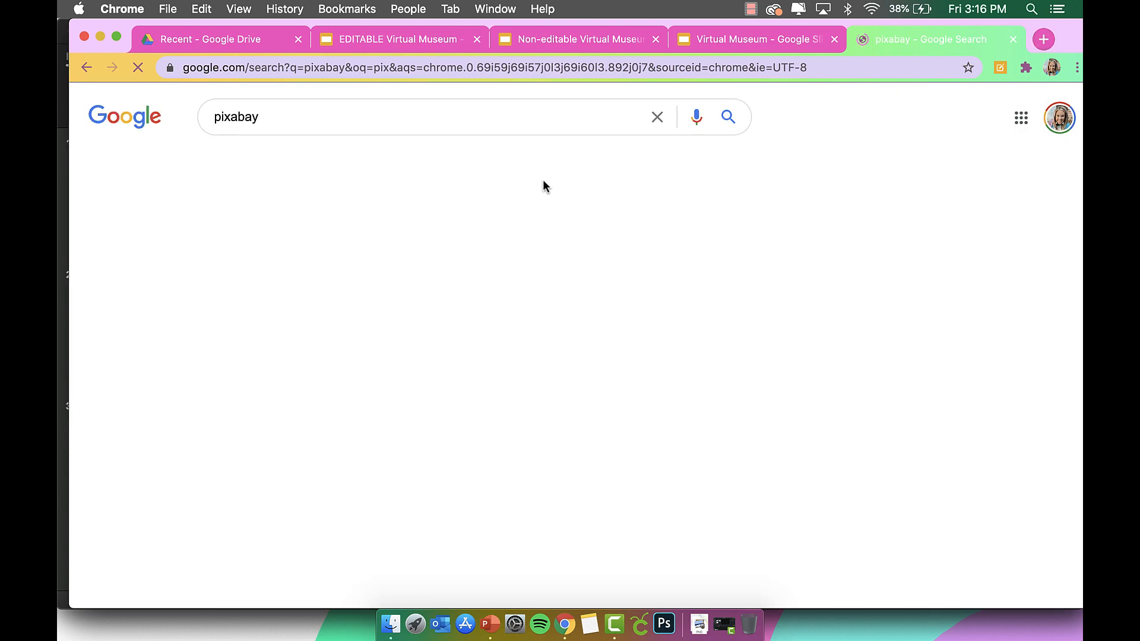
left_click(303, 257)
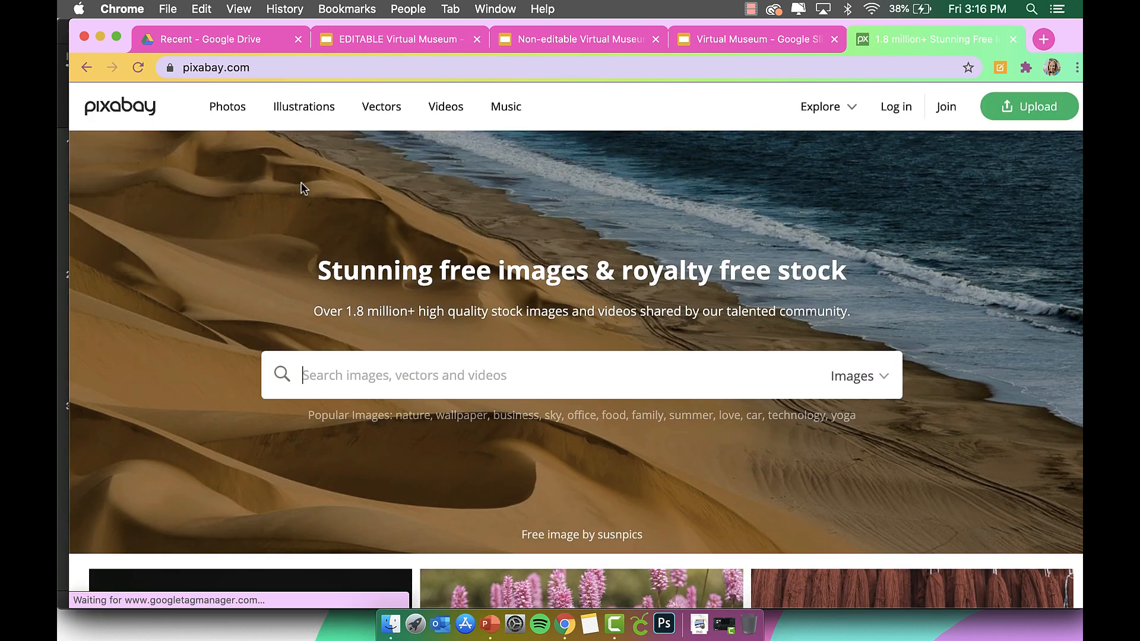
Step: Search Pixabay for "wall texture" images
type("wal")
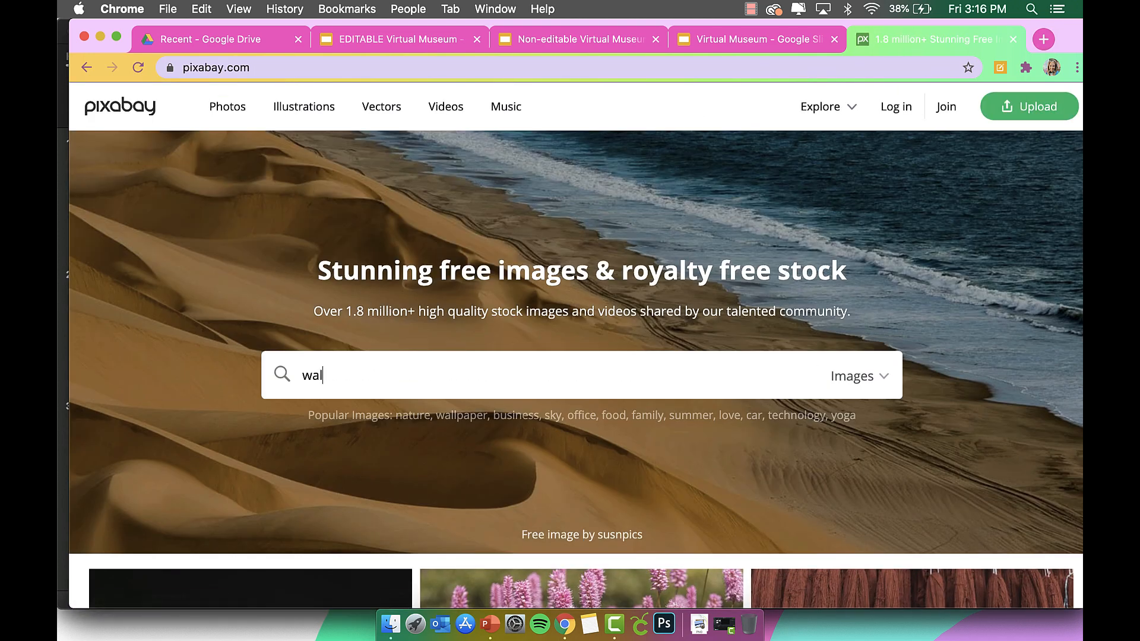
type("l texture")
key("Return")
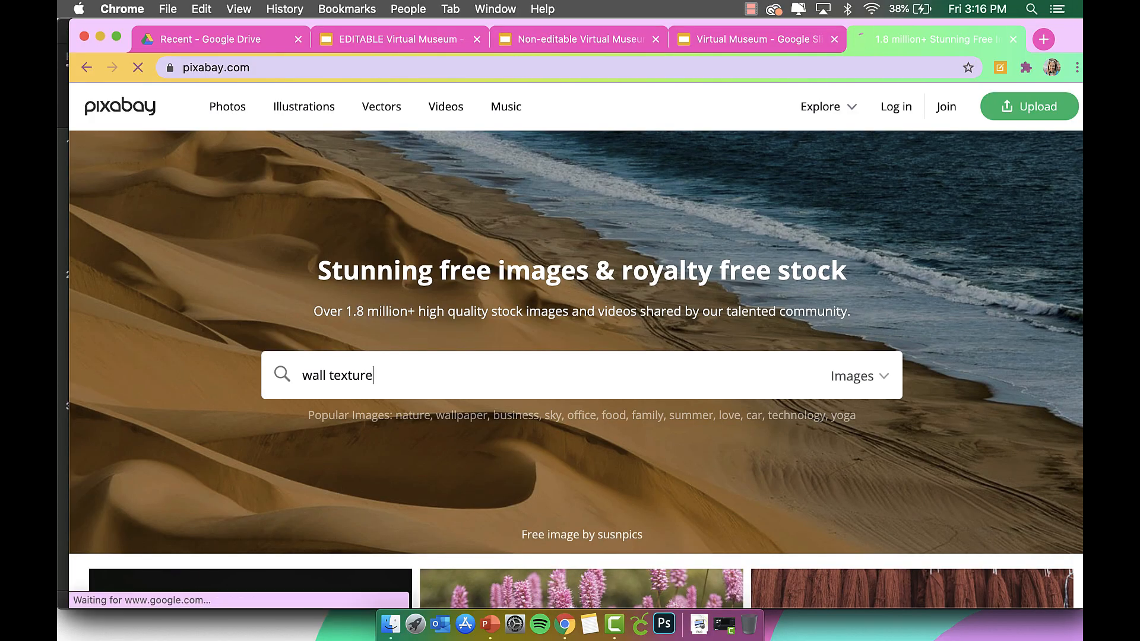
Step: Browse the wall texture results for a suitable slide background and open the plain white wall texture photo
scroll(502, 478, "down", 5)
scroll(501, 478, "down", 2)
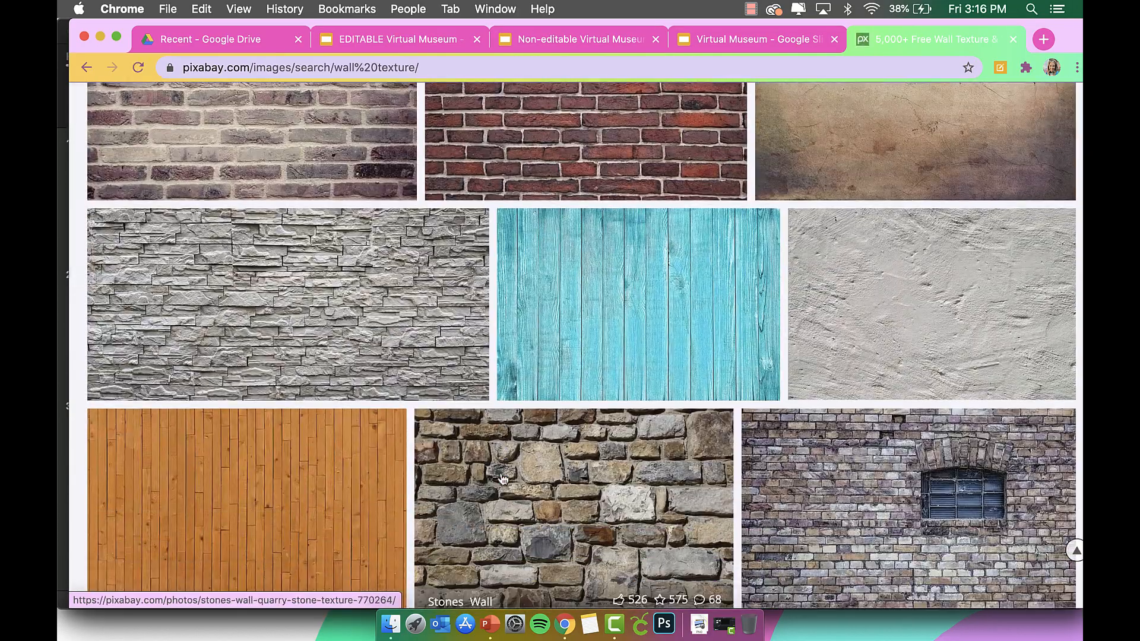
scroll(853, 301, "down", 3)
scroll(854, 301, "down", 10)
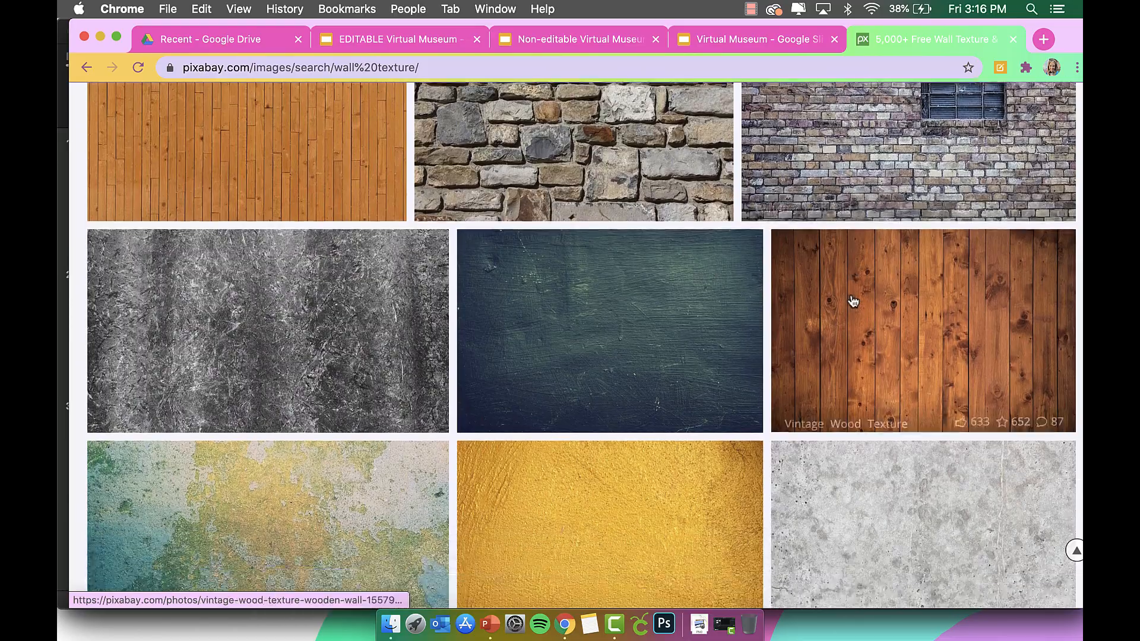
scroll(853, 301, "down", 3)
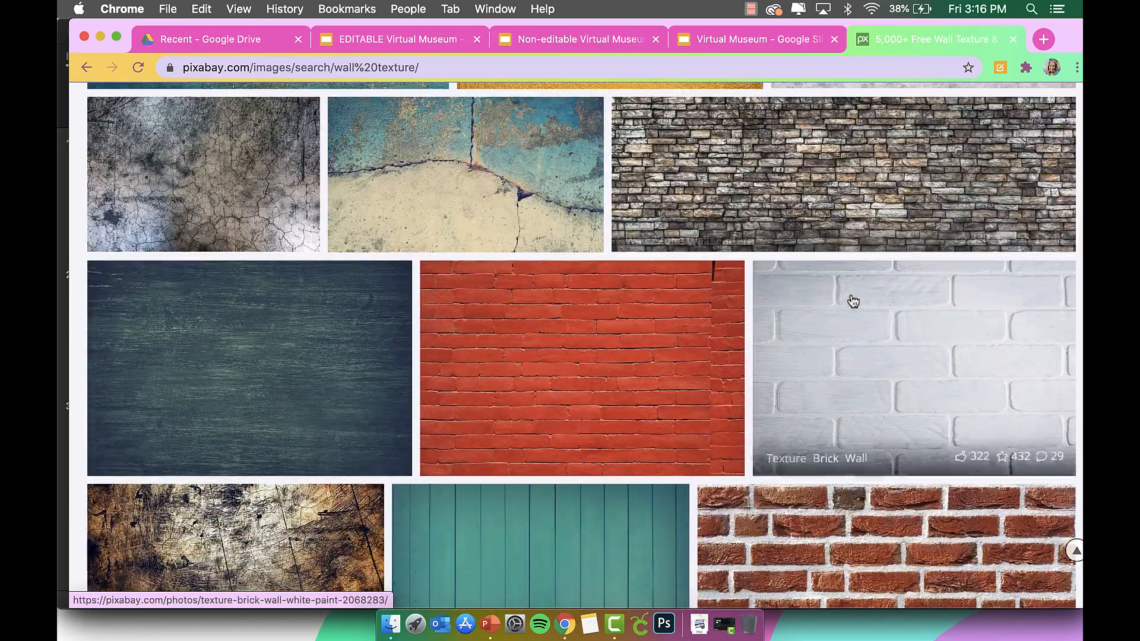
scroll(844, 365, "down", 3)
scroll(844, 365, "down", 11)
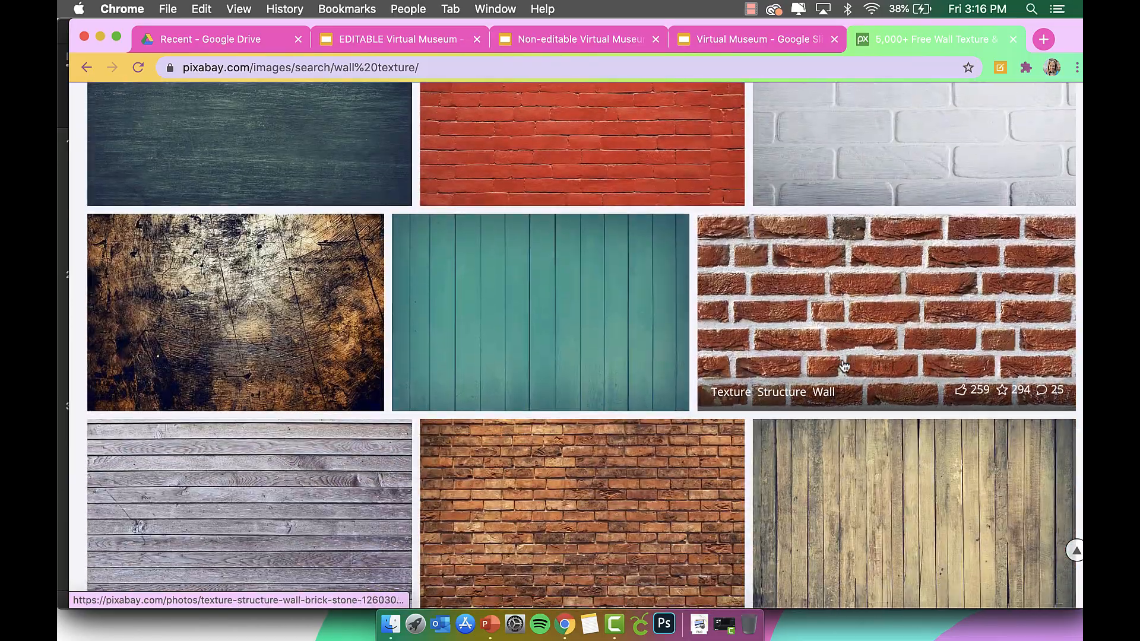
scroll(844, 365, "down", 20)
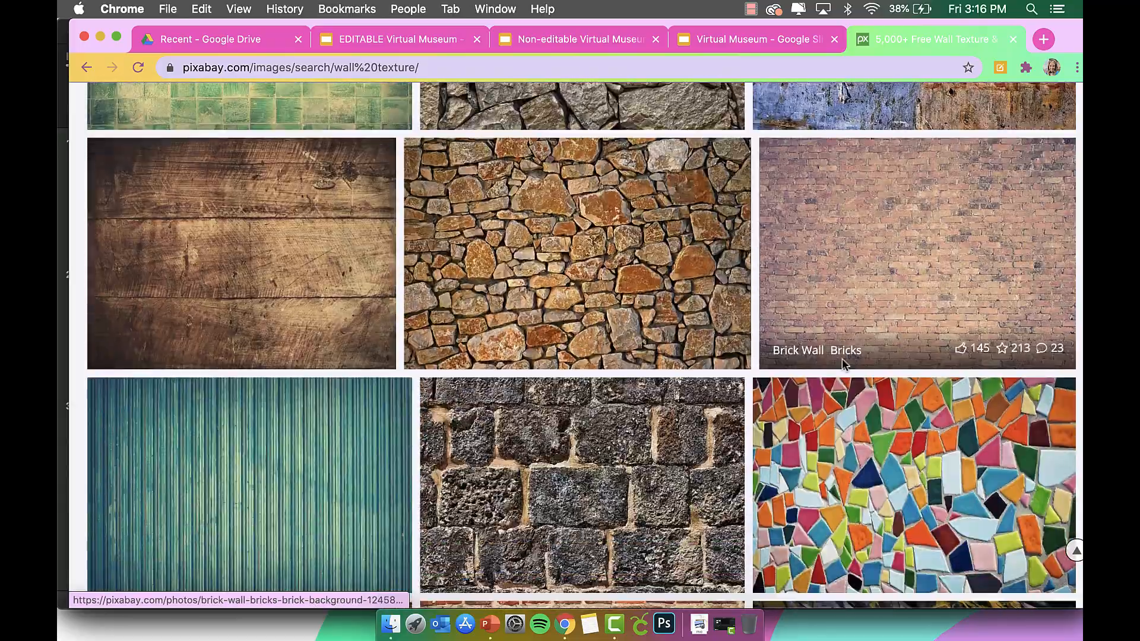
scroll(844, 365, "down", 9)
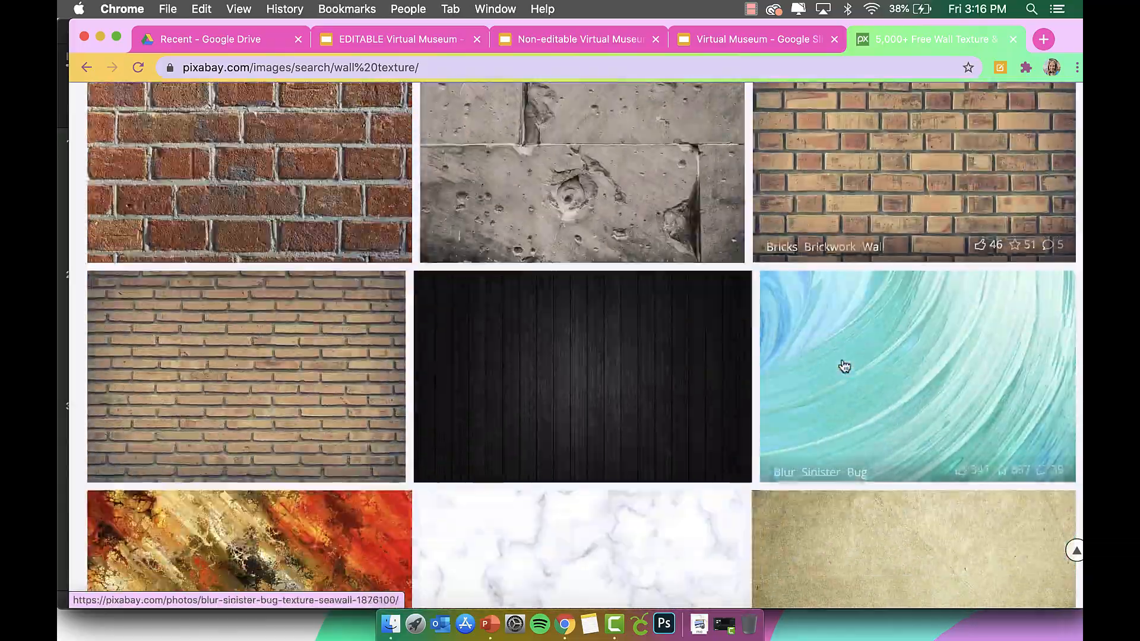
scroll(845, 366, "down", 4)
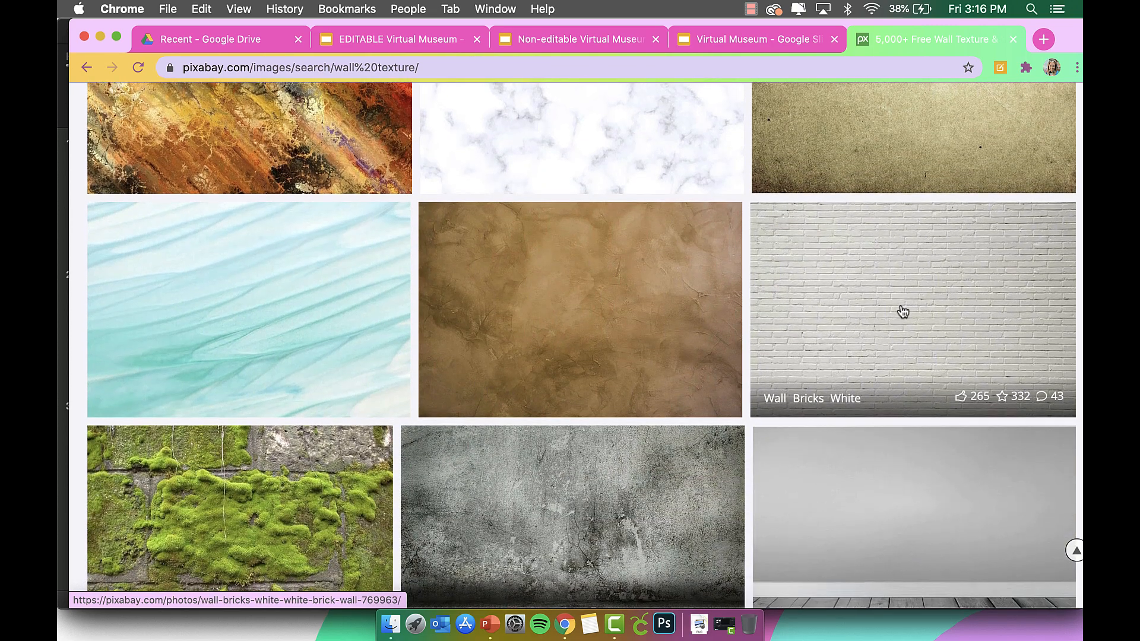
scroll(903, 312, "up", 1)
scroll(903, 311, "down", 1)
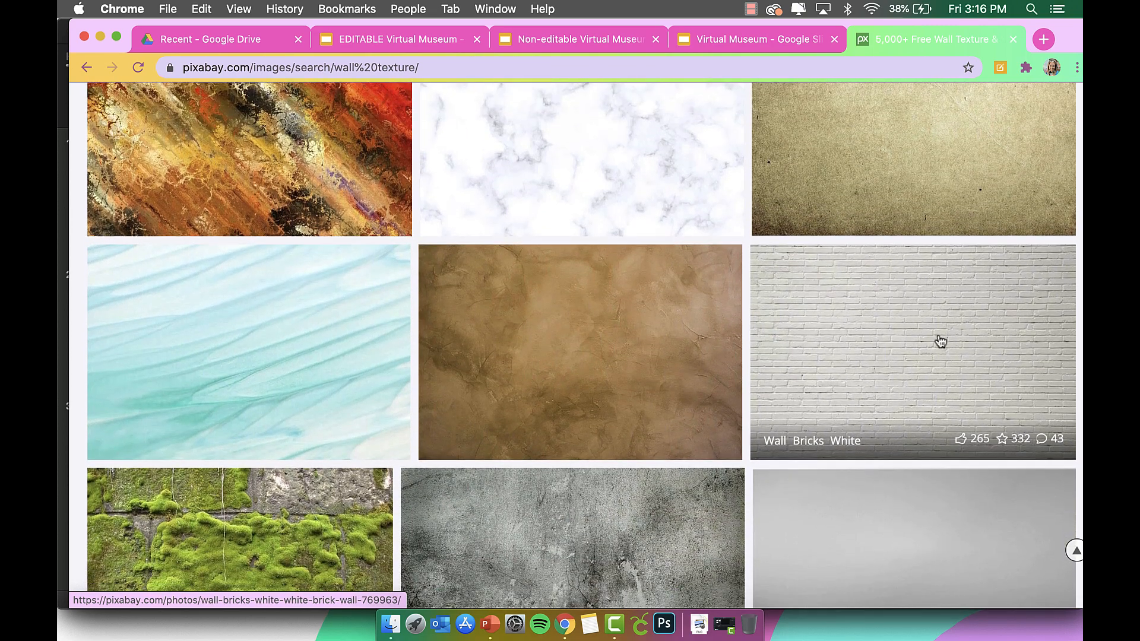
scroll(954, 338, "down", 10)
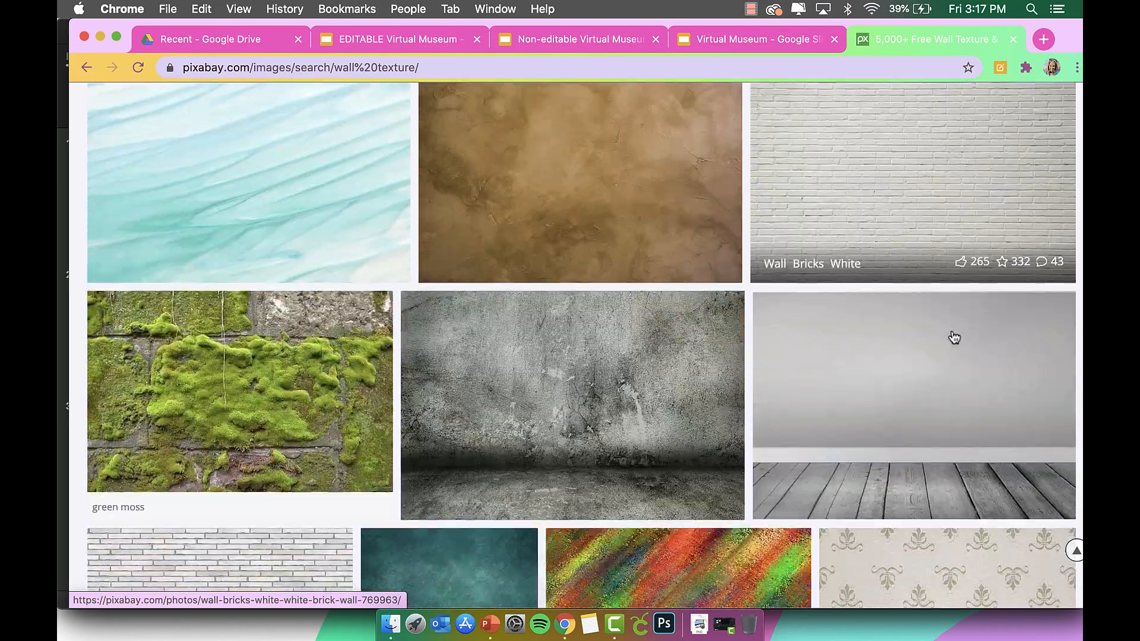
scroll(955, 337, "down", 10)
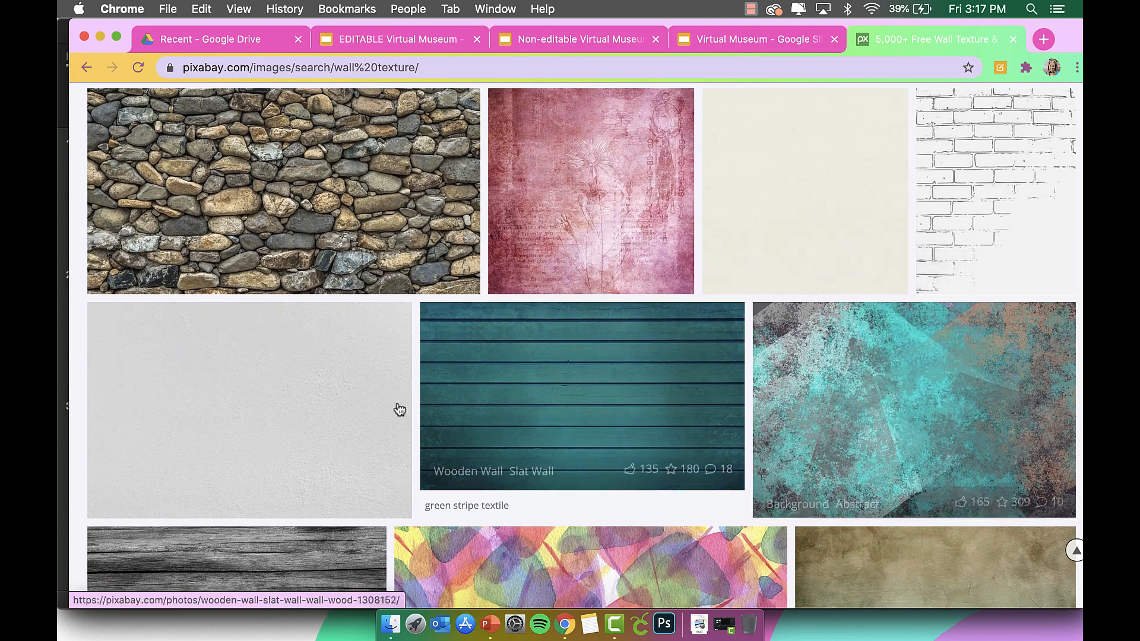
left_click(336, 402)
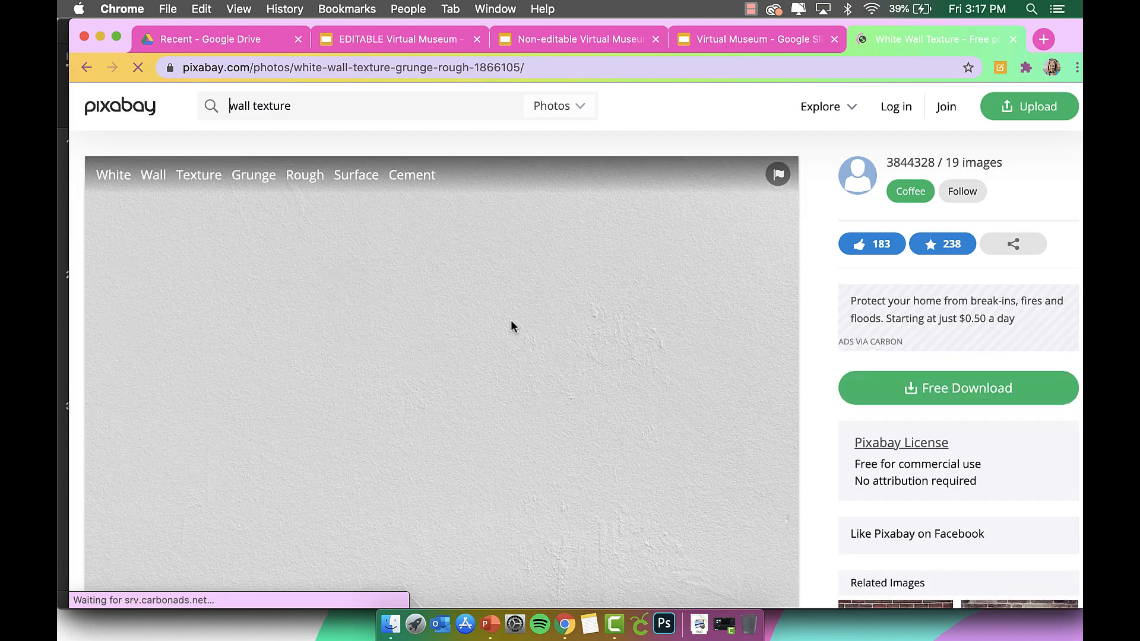
Step: Request a free download of the white wall texture photo at 1920×1280
scroll(562, 299, "down", 3)
scroll(562, 298, "up", 2)
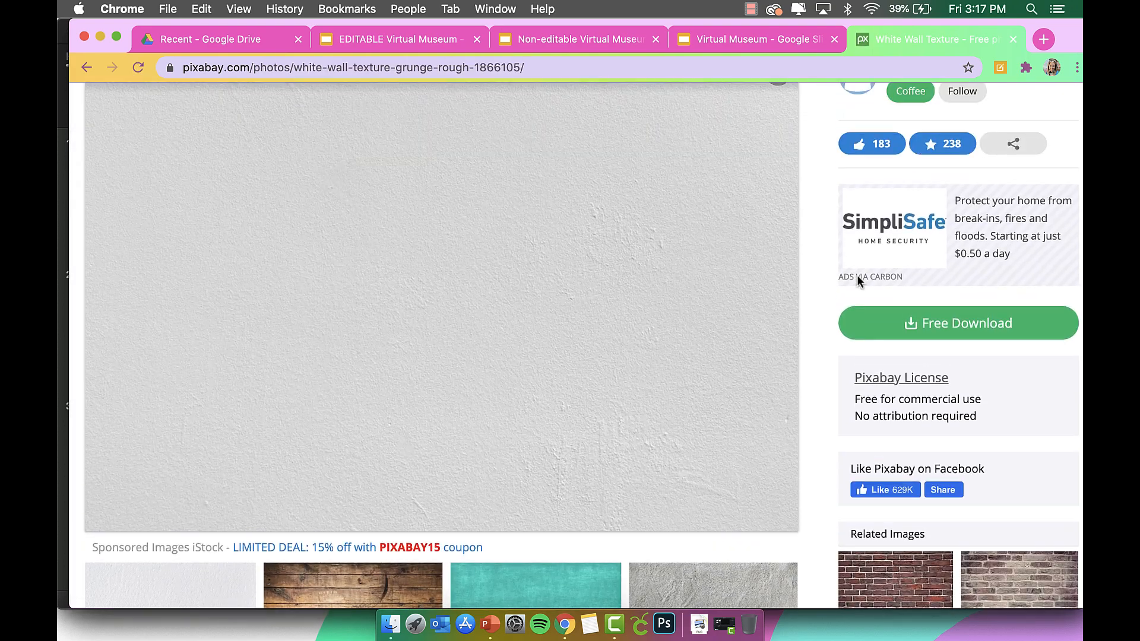
left_click(897, 320)
left_click(891, 473)
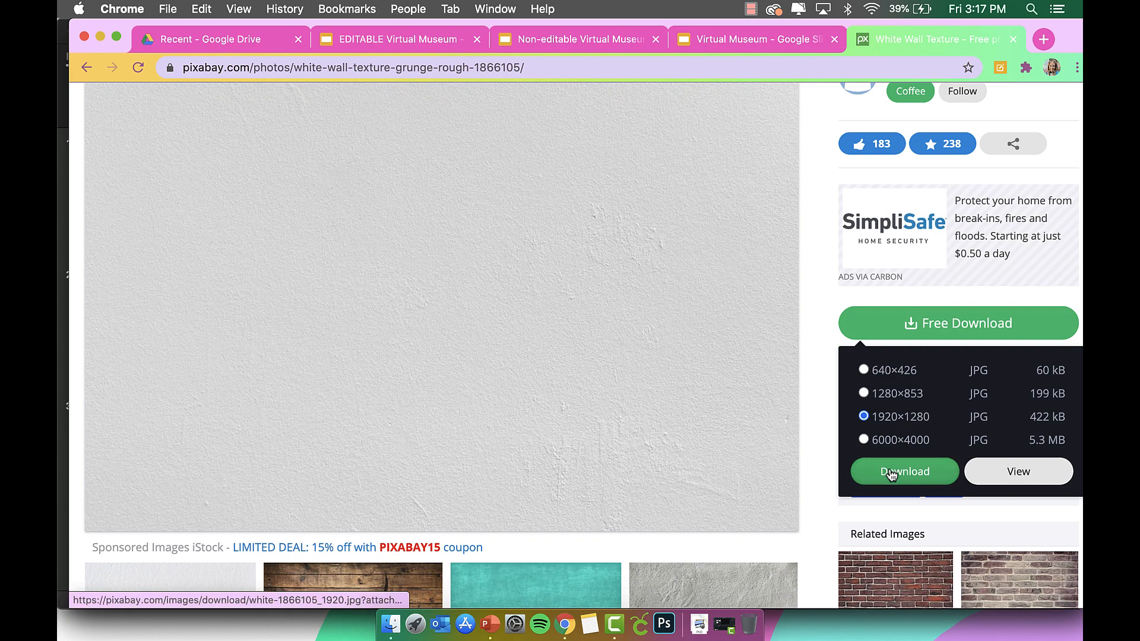
Step: Complete the captcha by selecting all images with motorcycles and download the wall texture image
left_click(493, 376)
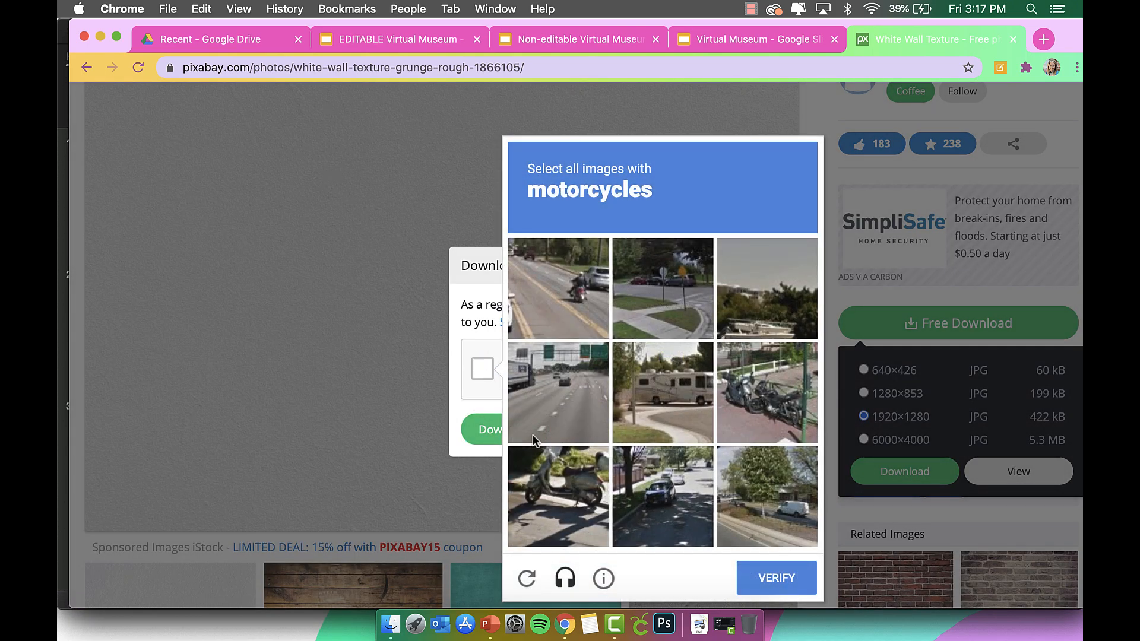
left_click(536, 309)
left_click(563, 504)
left_click(752, 386)
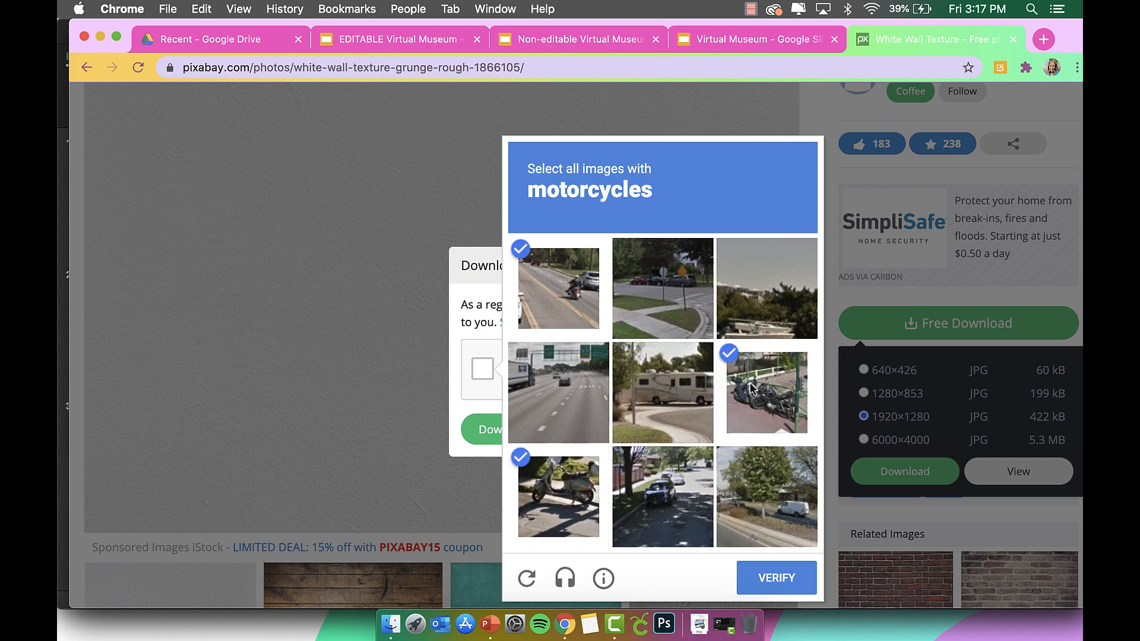
left_click(777, 584)
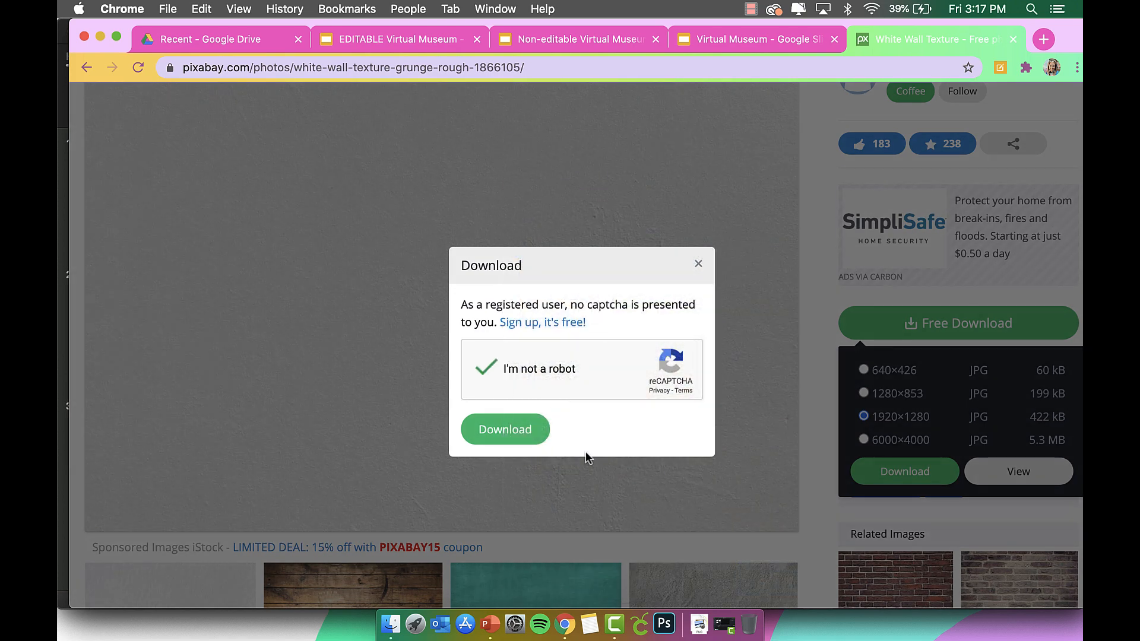
left_click(522, 431)
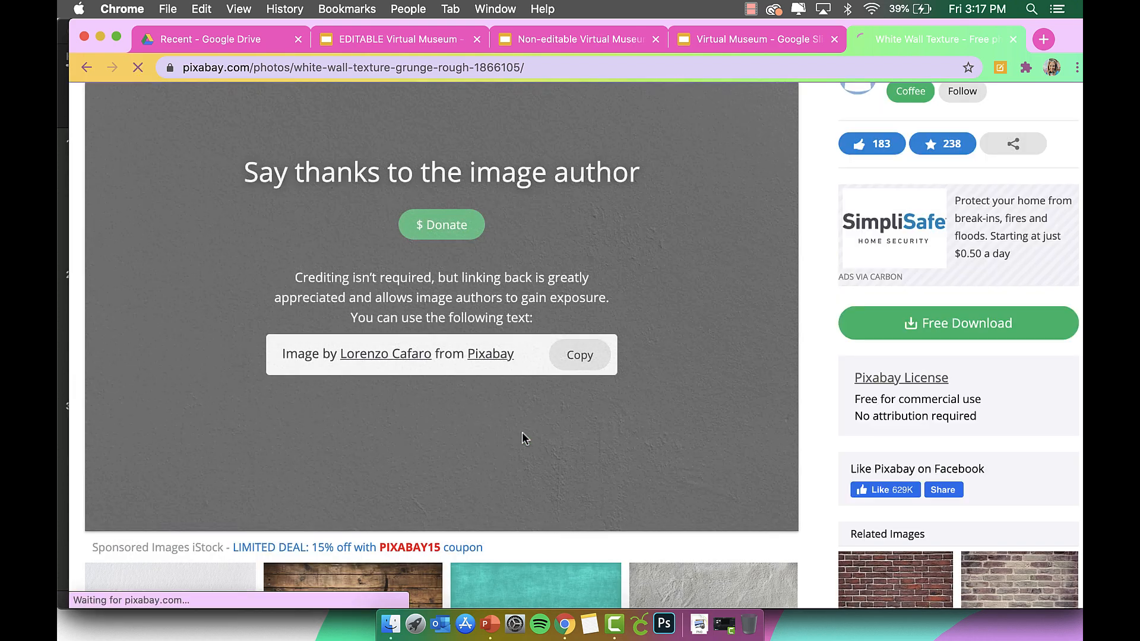
Step: Upload the downloaded white wall image as the background of the second slide in the EDITABLE Virtual Museum presentation
left_click(398, 51)
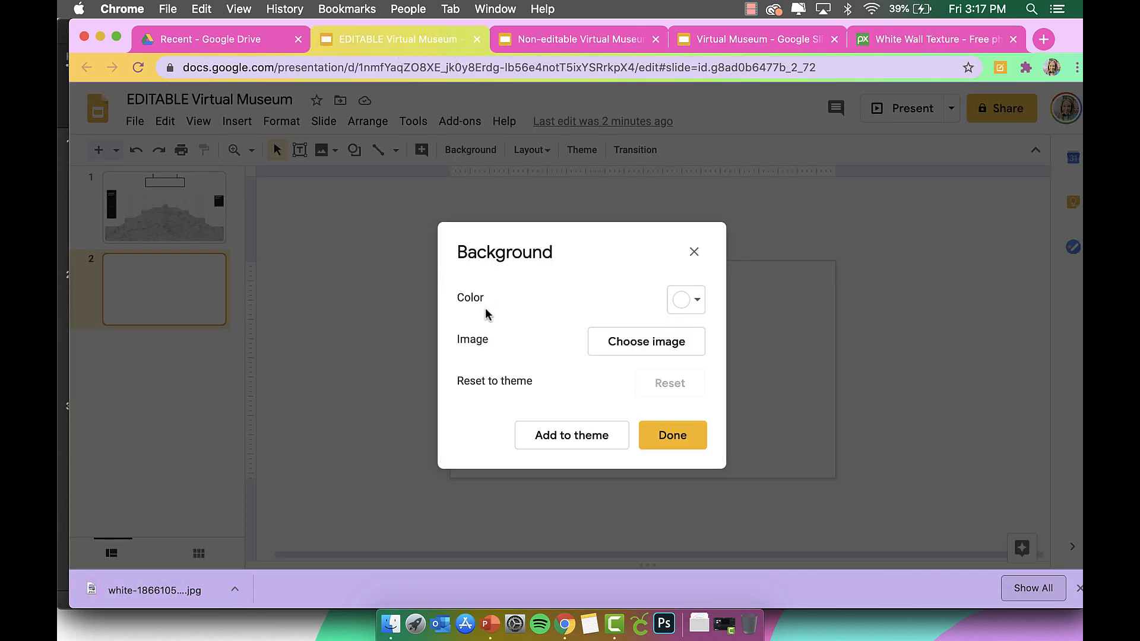
left_click(643, 349)
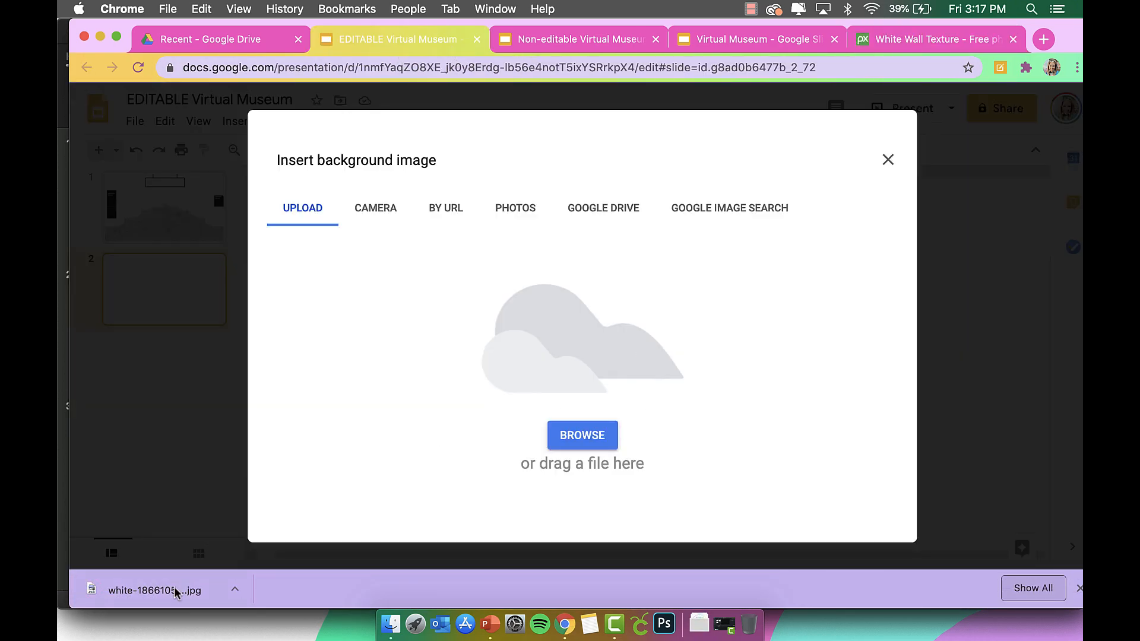
left_click_drag(176, 592, 576, 272)
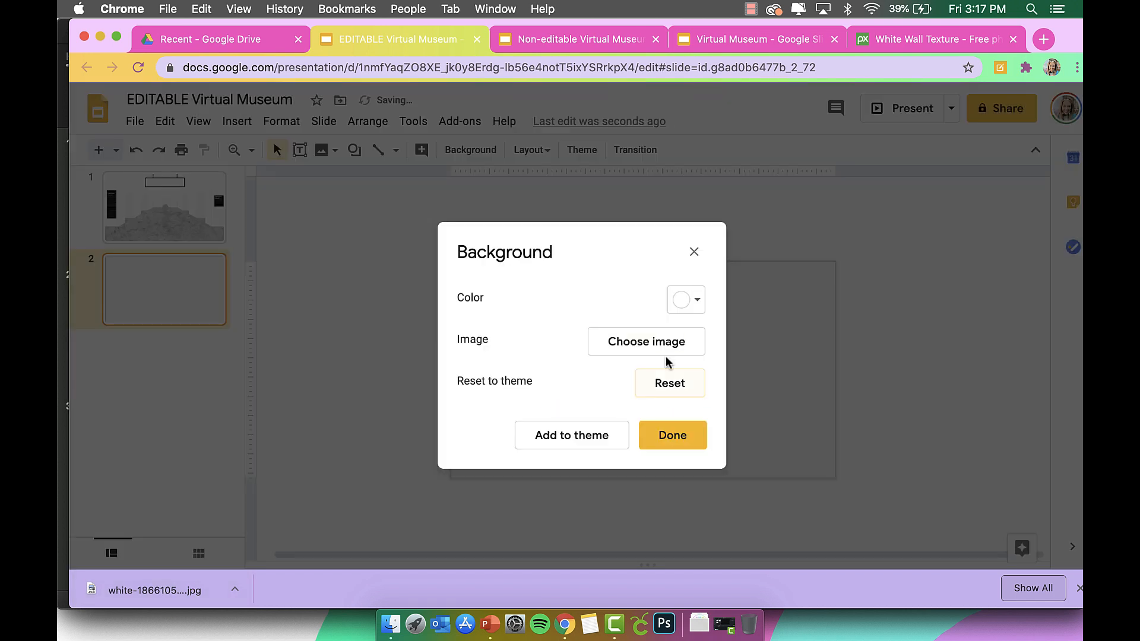
left_click(666, 443)
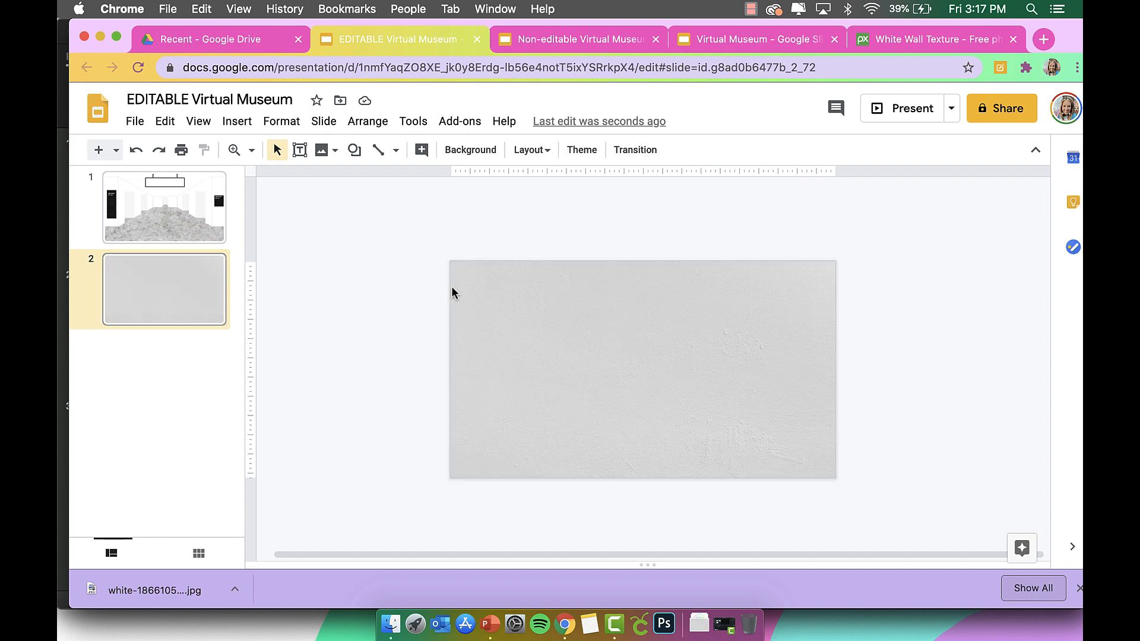
Step: Look over the finished group members slide in the Virtual Museum presentation, the recent Drive files and the Pixabay image page
left_click(550, 39)
left_click(700, 39)
left_click(400, 36)
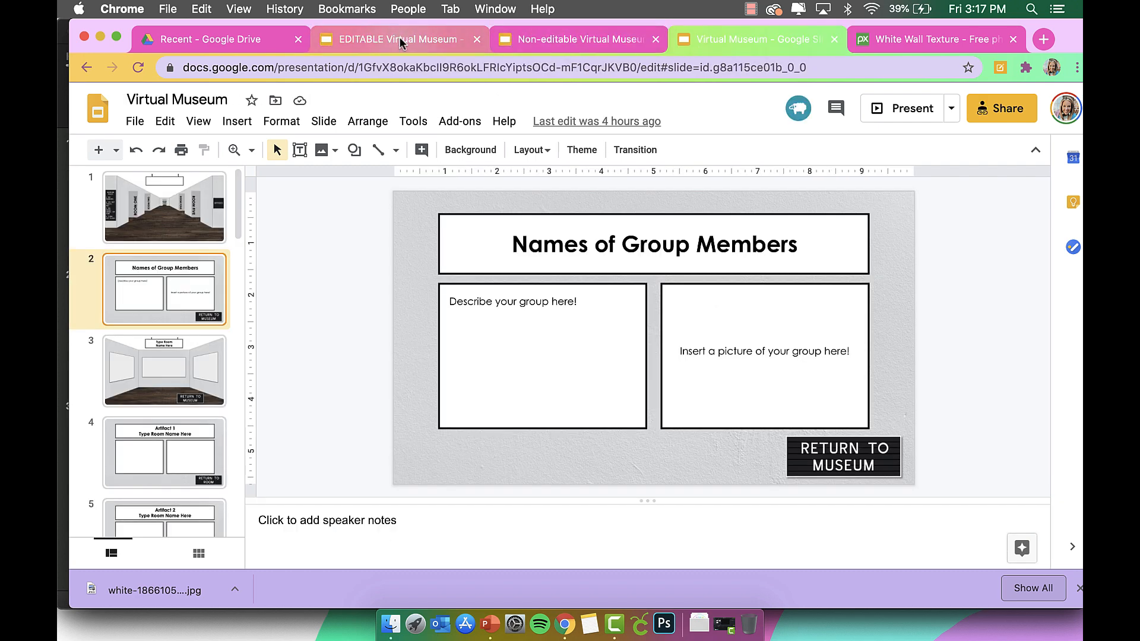
left_click(255, 41)
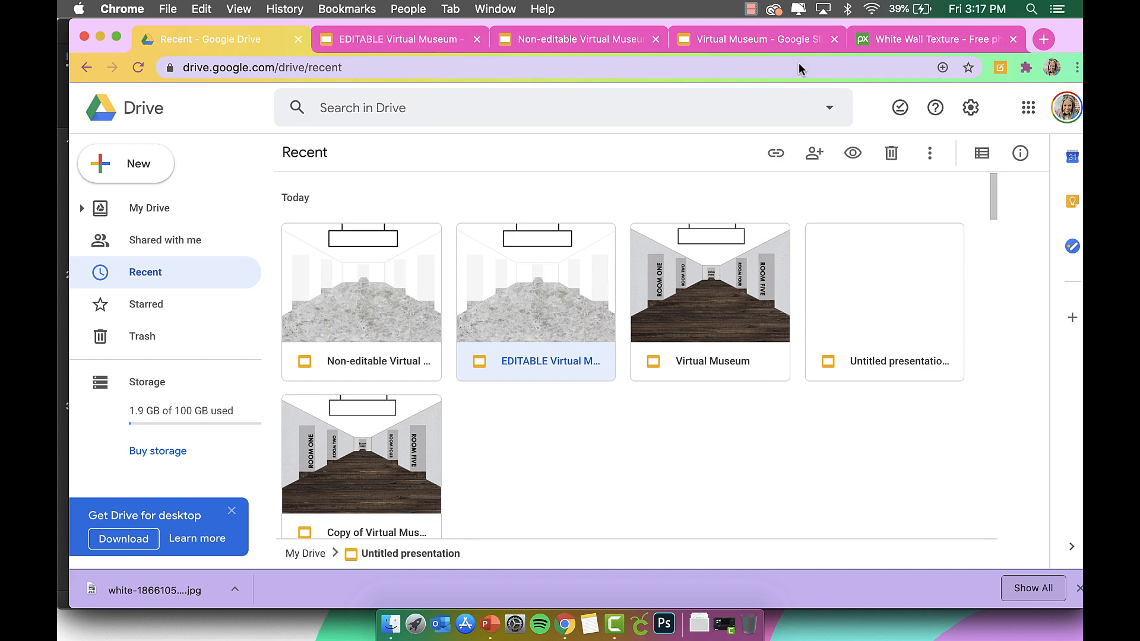
left_click(936, 37)
left_click(761, 34)
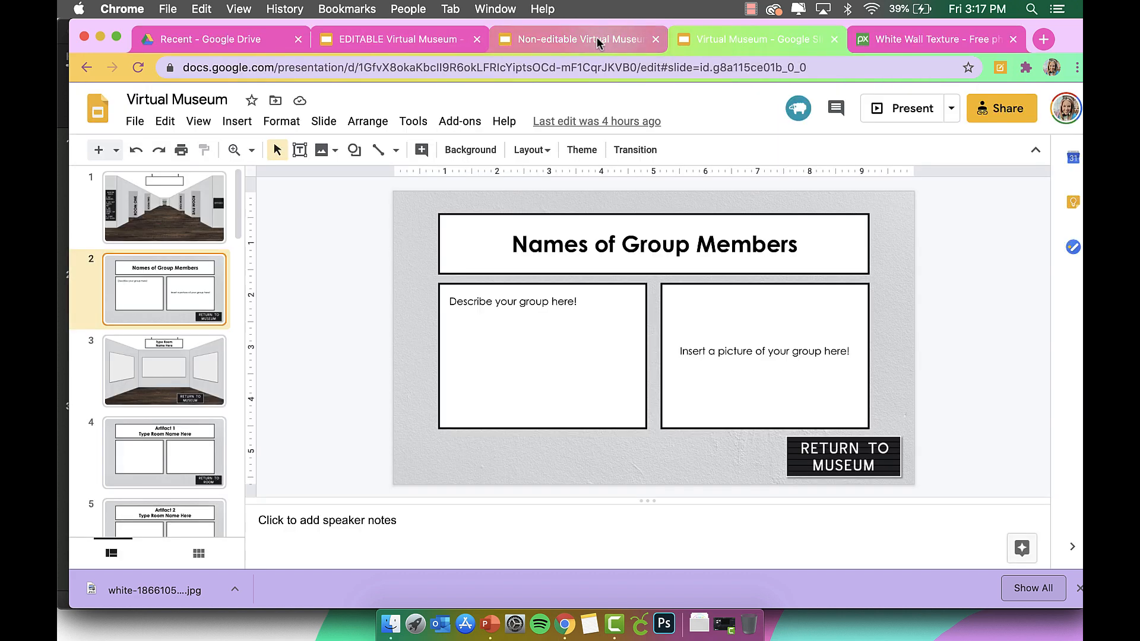
left_click(864, 45)
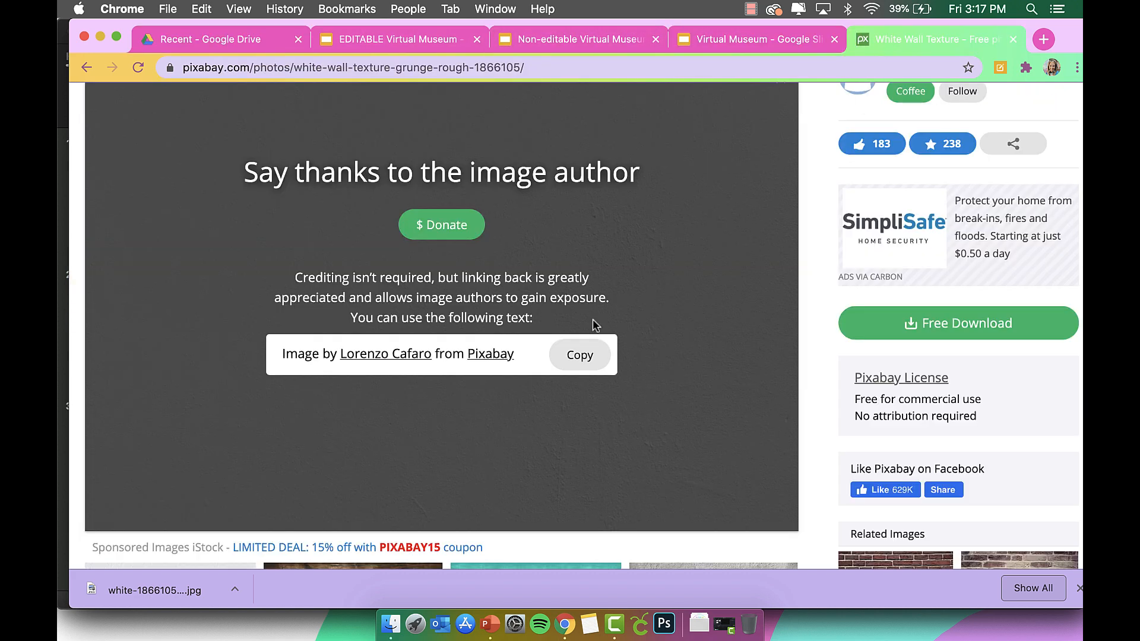
scroll(588, 312, "up", 1)
Step: Return to the EDITABLE Virtual Museum presentation and set the second slide's background color to transparent
left_click(400, 41)
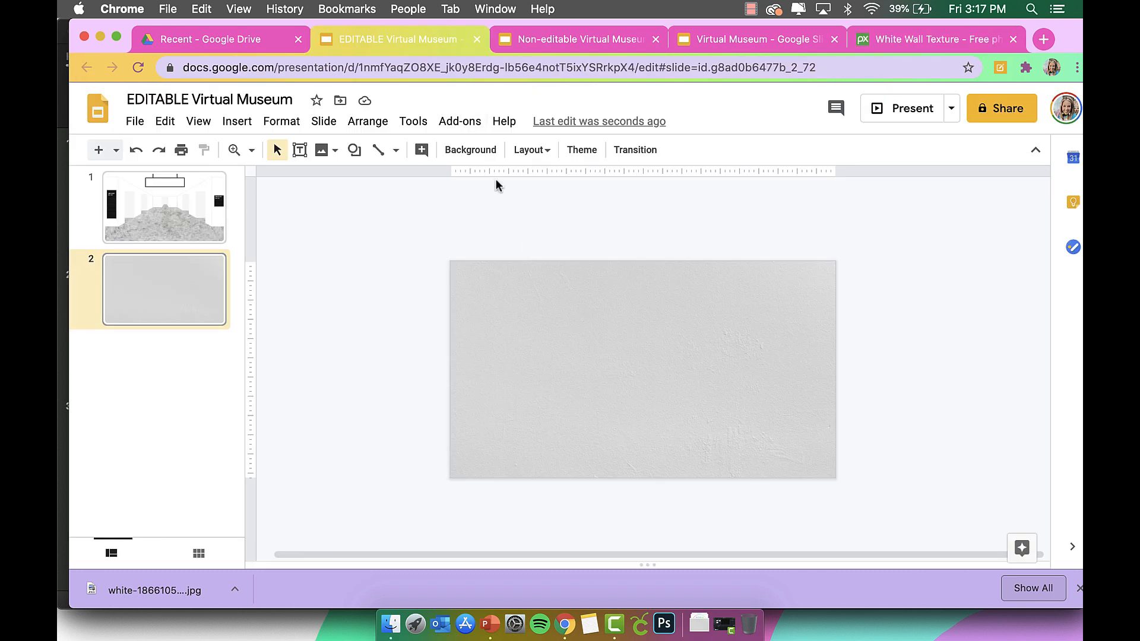
left_click(470, 149)
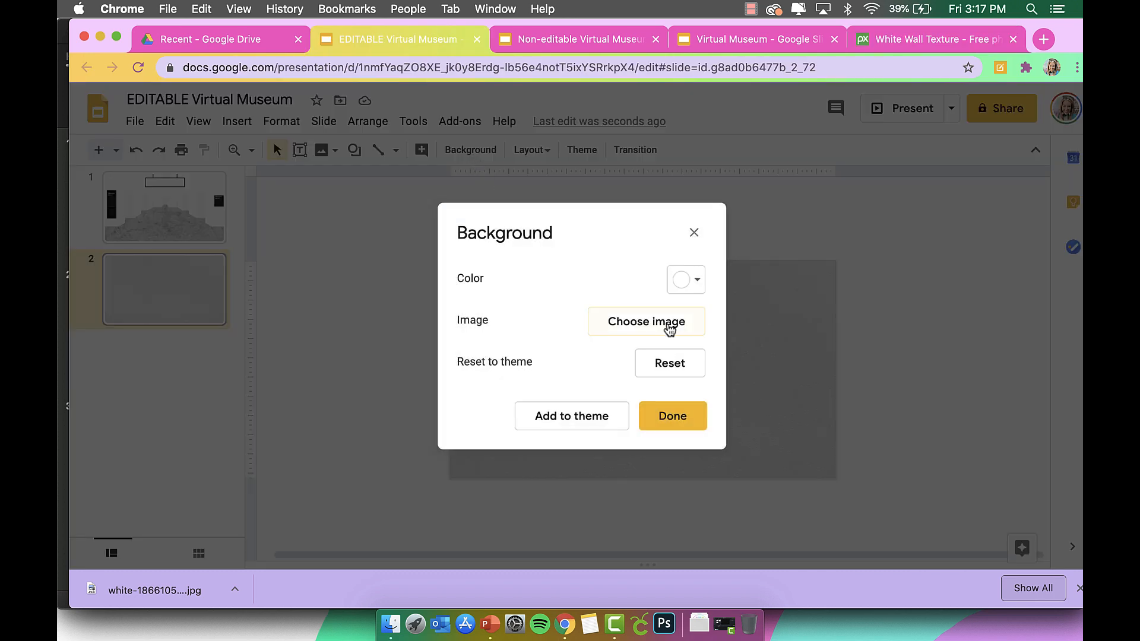
left_click(670, 328)
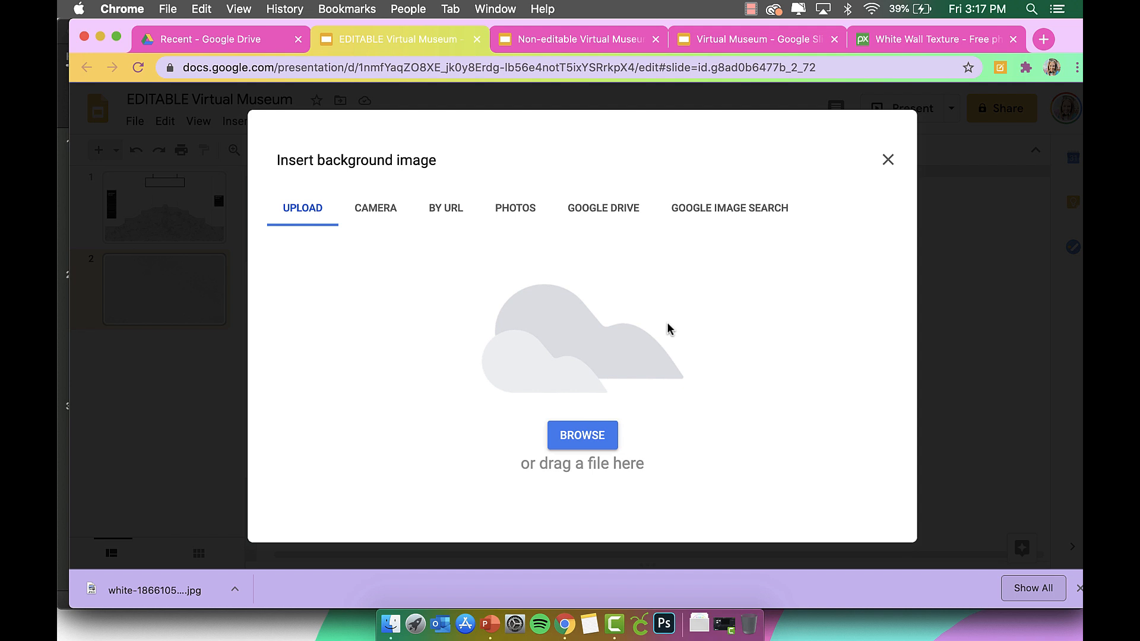
left_click(889, 160)
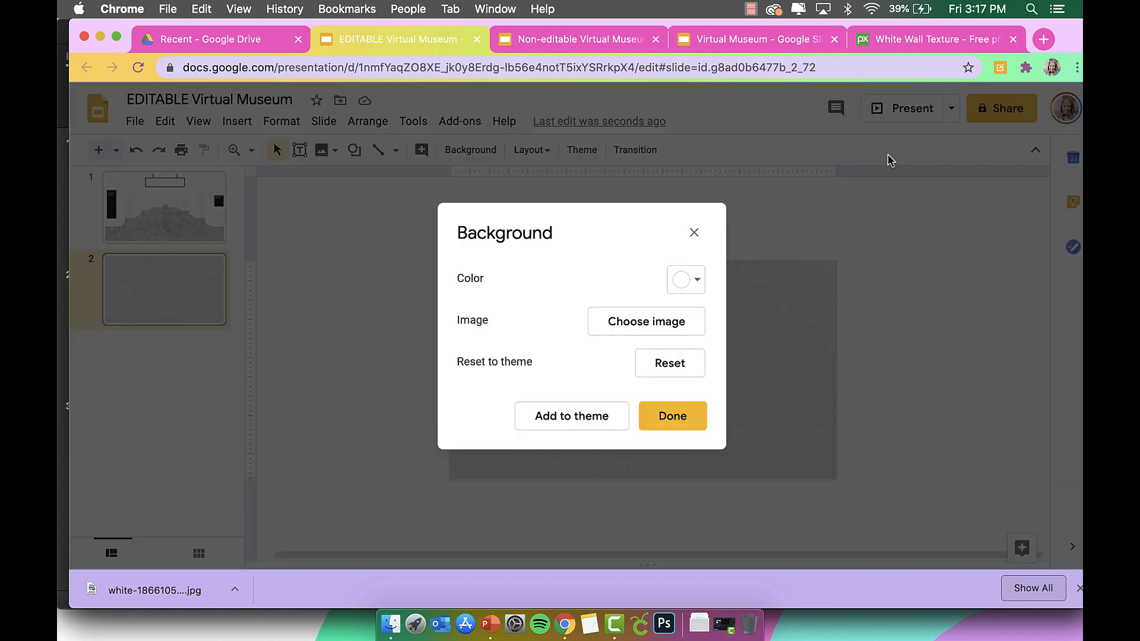
left_click(689, 280)
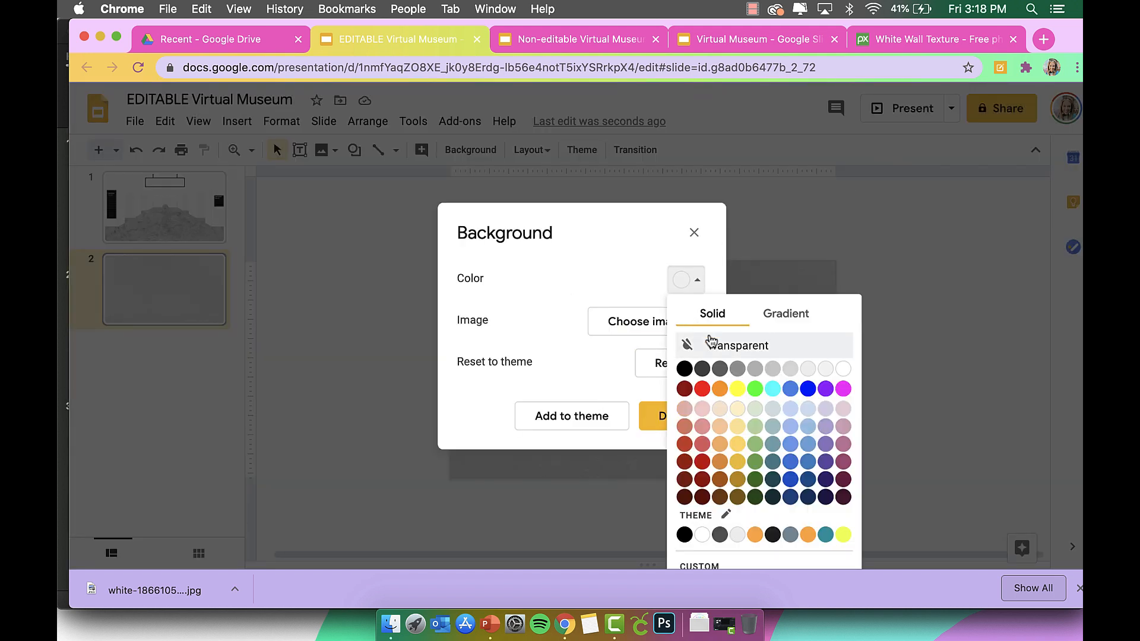
left_click(713, 344)
left_click(662, 416)
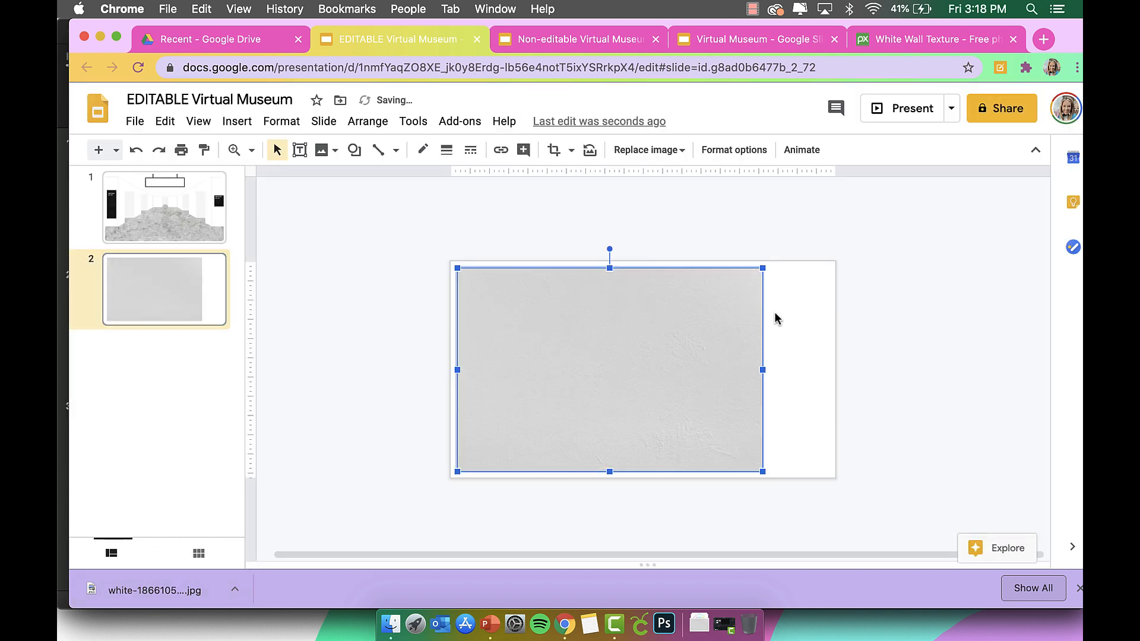
Step: Resize the inserted white wall image on the second slide so that it covers the entire slide
left_click_drag(764, 271, 839, 266)
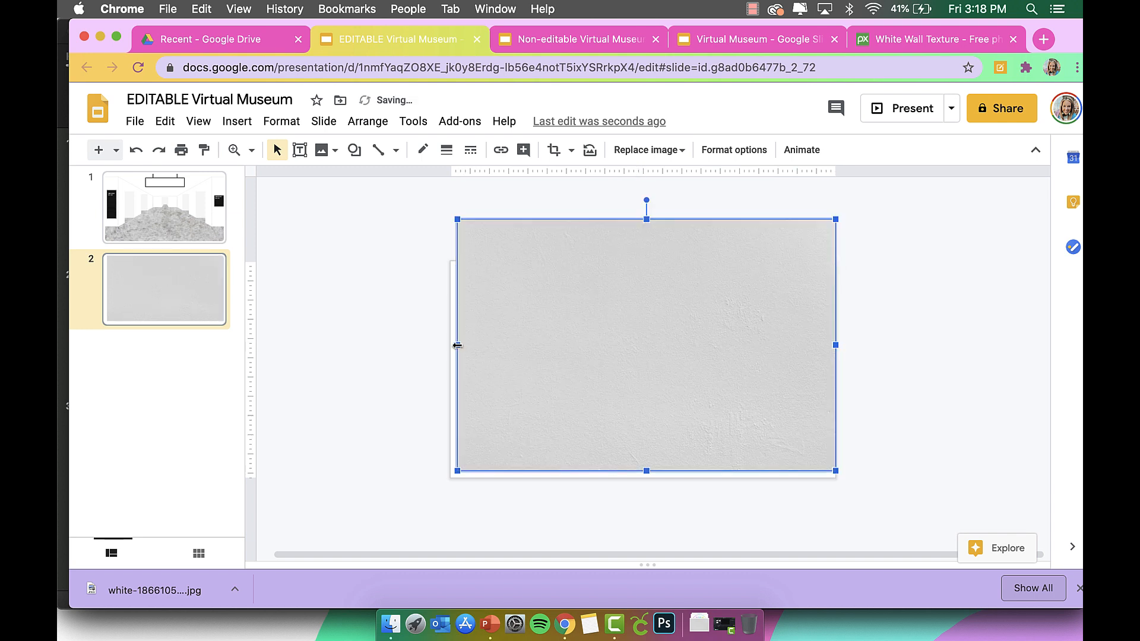
left_click_drag(457, 345, 452, 345)
left_click_drag(643, 474, 642, 475)
left_click_drag(643, 219, 639, 258)
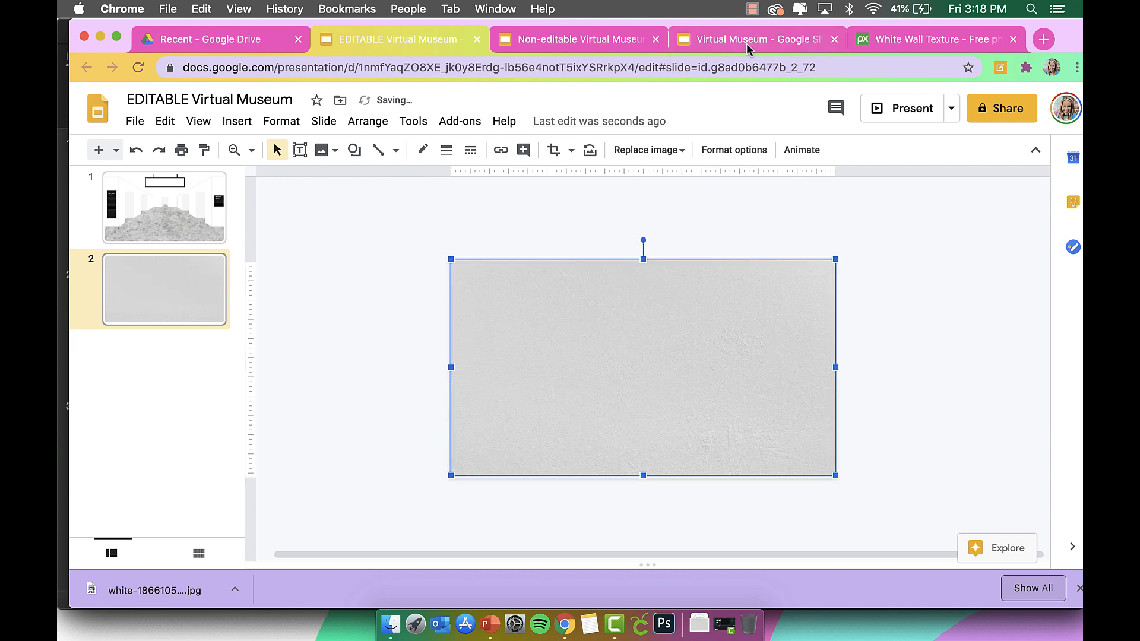
Step: Stretch the wall image's lower edge slightly to cover the whole second slide and preview the slide full screen
left_click(878, 38)
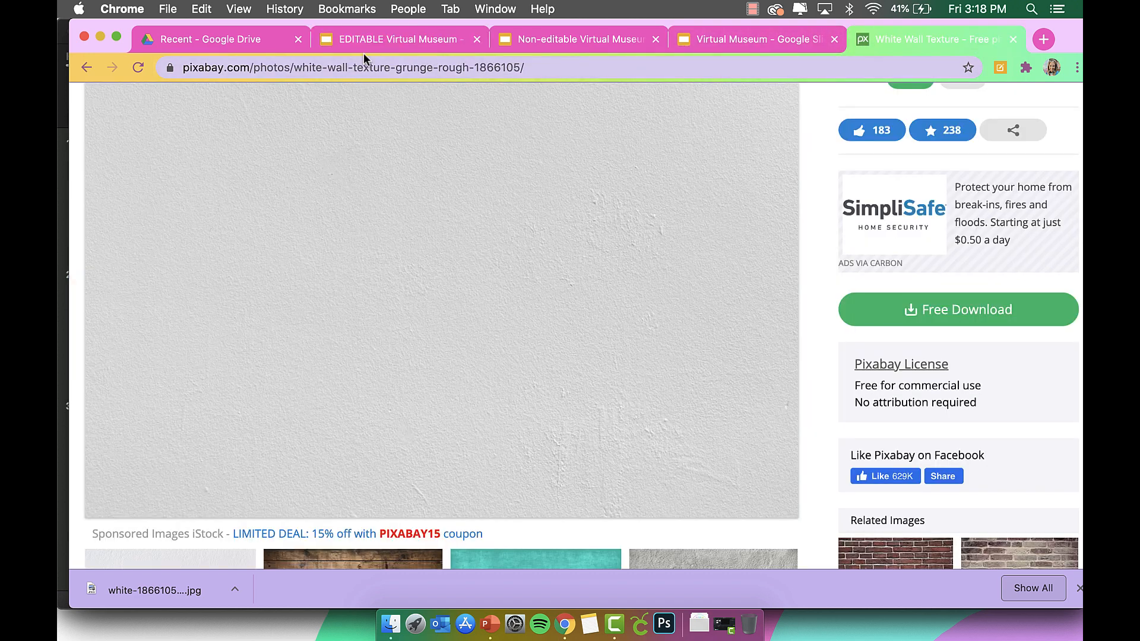
left_click(369, 38)
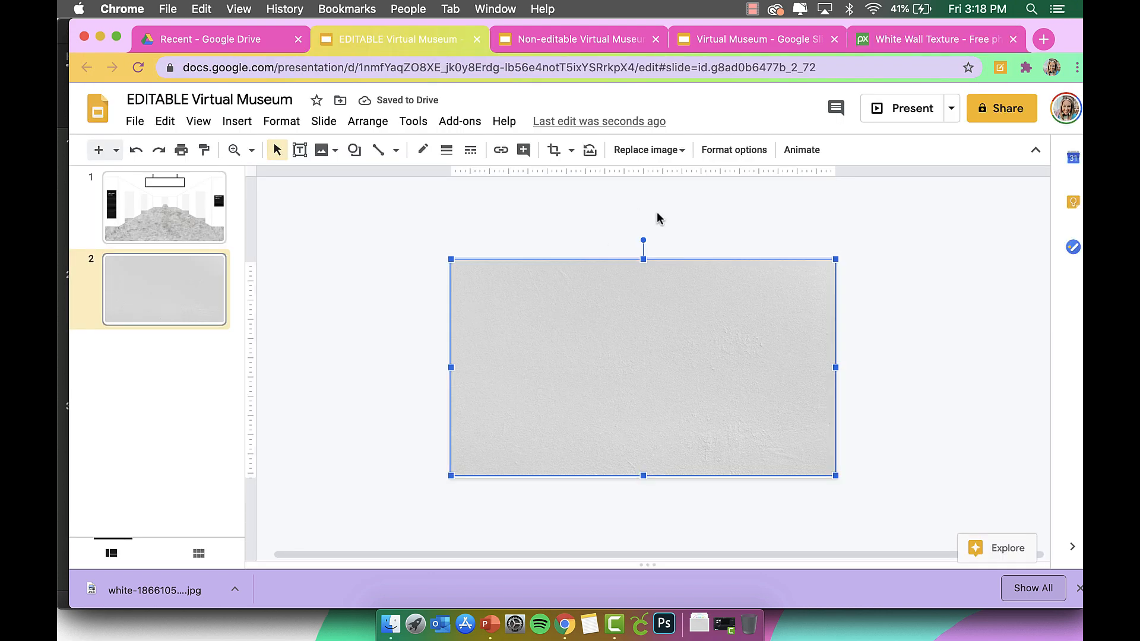
left_click(641, 507)
left_click(646, 462)
left_click_drag(643, 477, 644, 484)
left_click(646, 500)
left_click(647, 462)
left_click(646, 514)
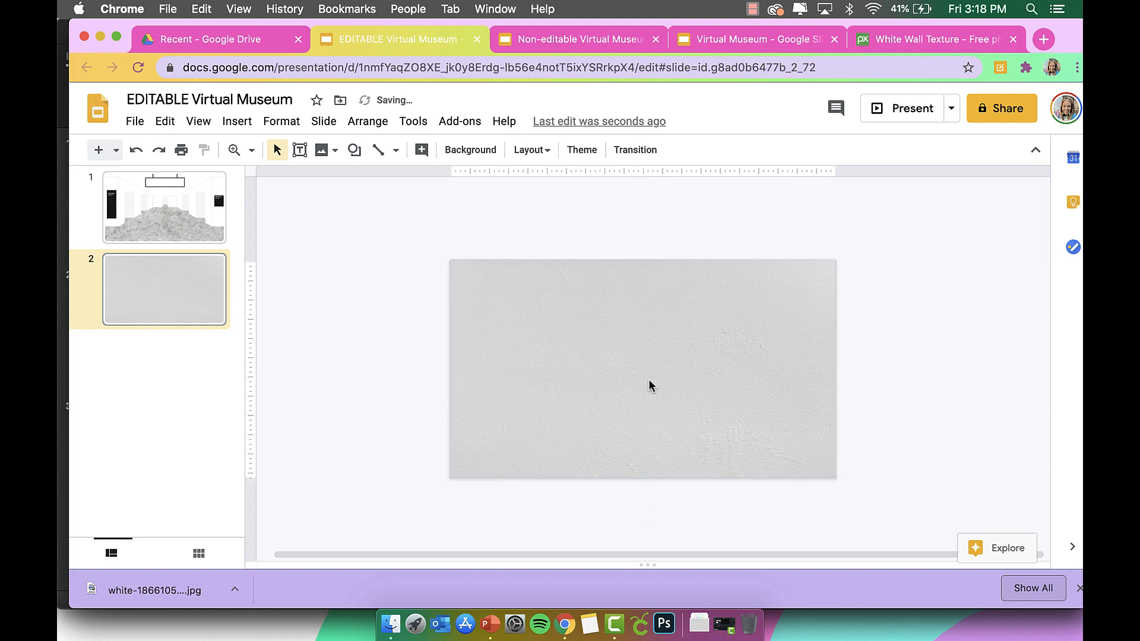
left_click(902, 116)
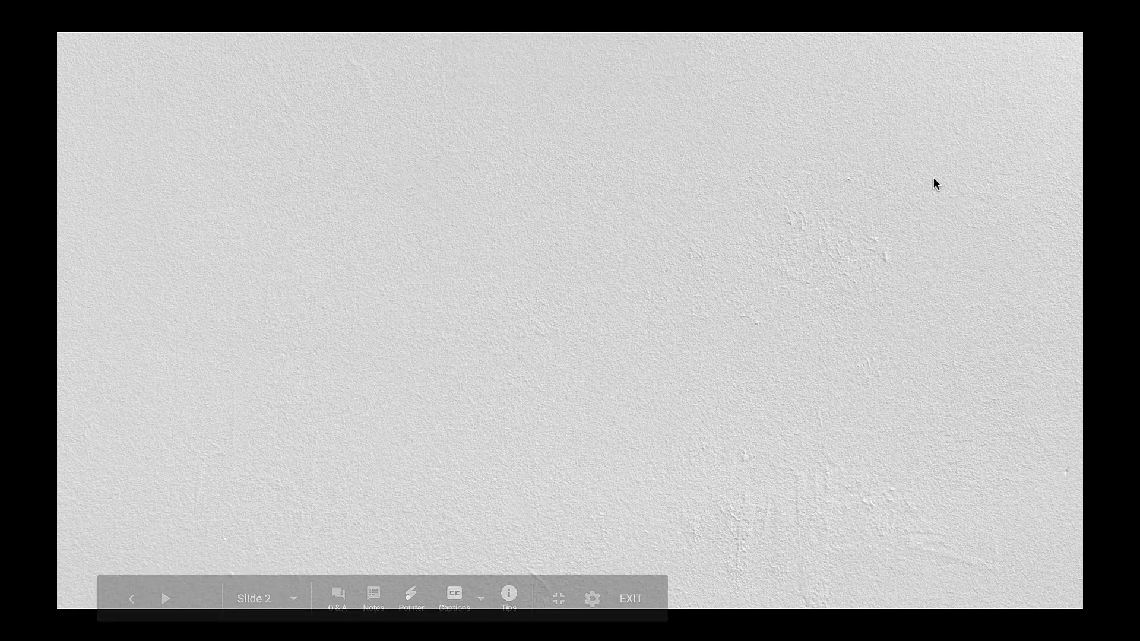
key("Escape")
Step: Adjust the wall image's brightness to +11% and its contrast to +16%
left_click(666, 320)
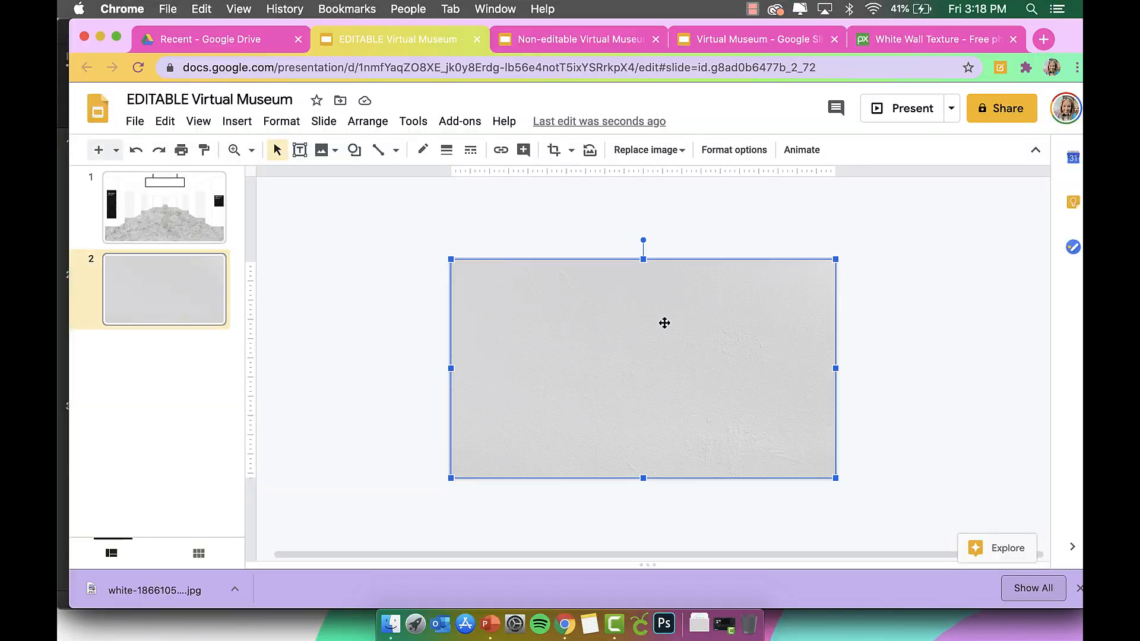
left_click(741, 155)
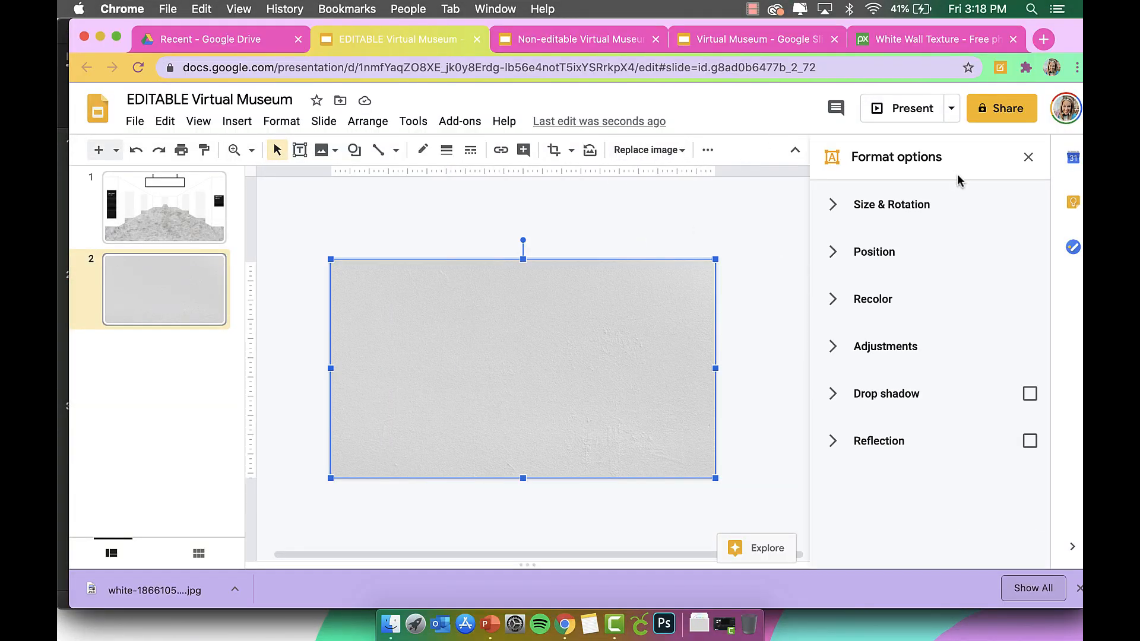
left_click(879, 302)
left_click(885, 305)
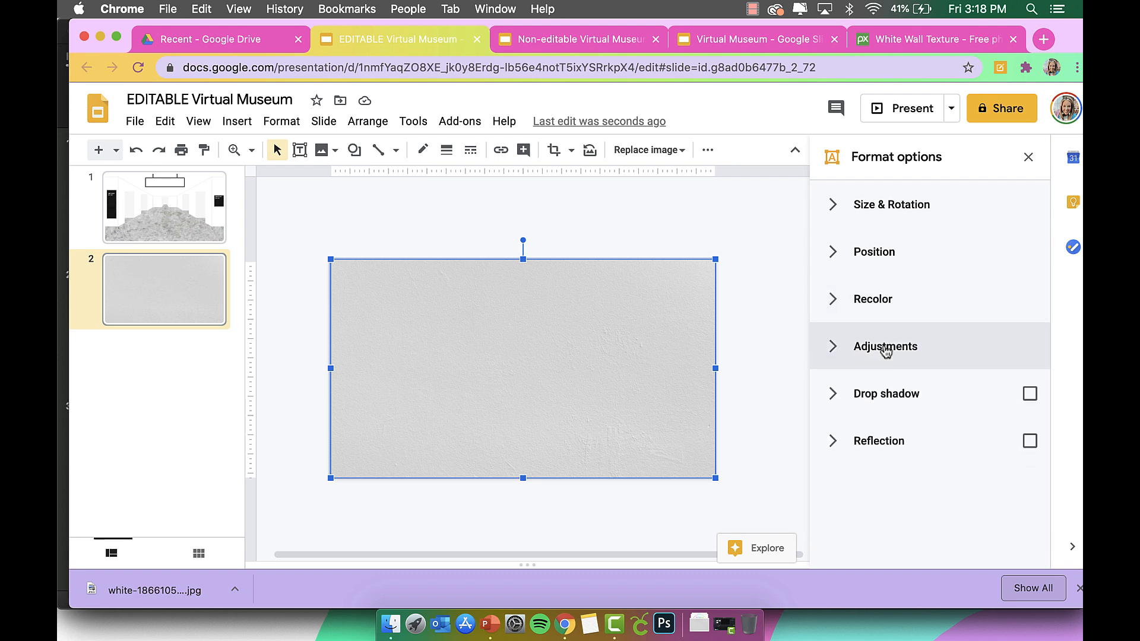
left_click(886, 352)
left_click(924, 438)
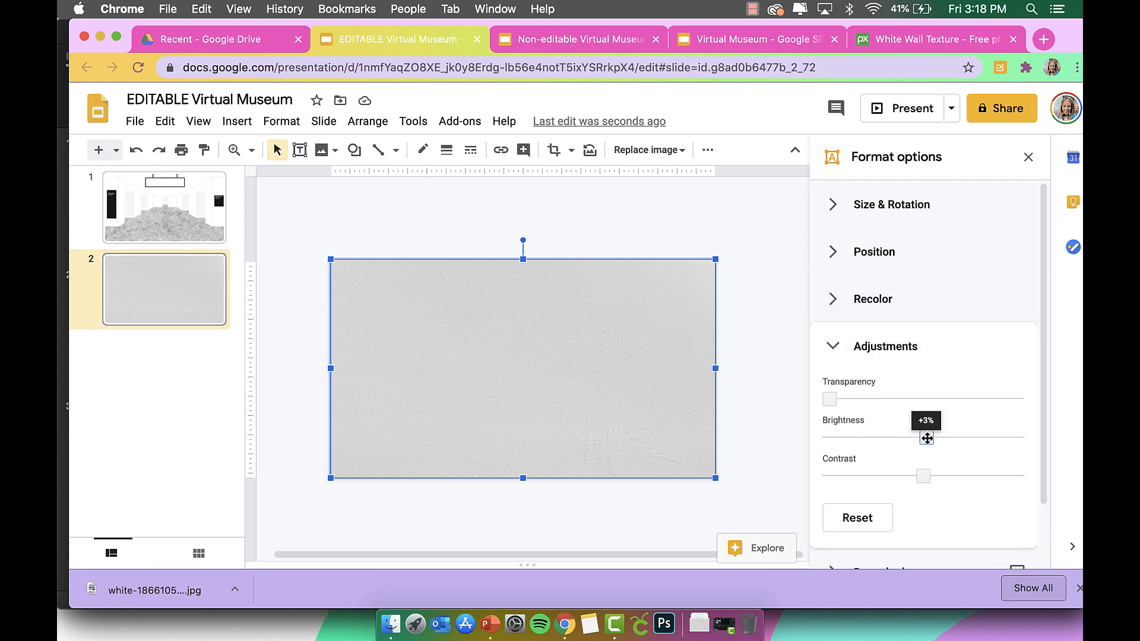
left_click_drag(926, 438, 935, 435)
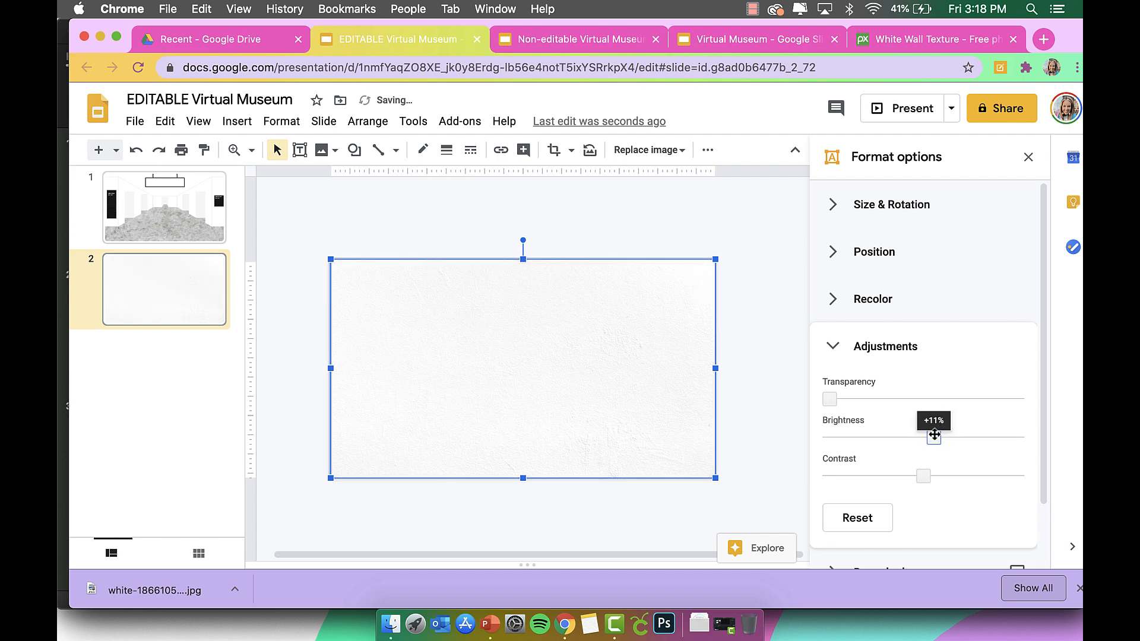
left_click(922, 472)
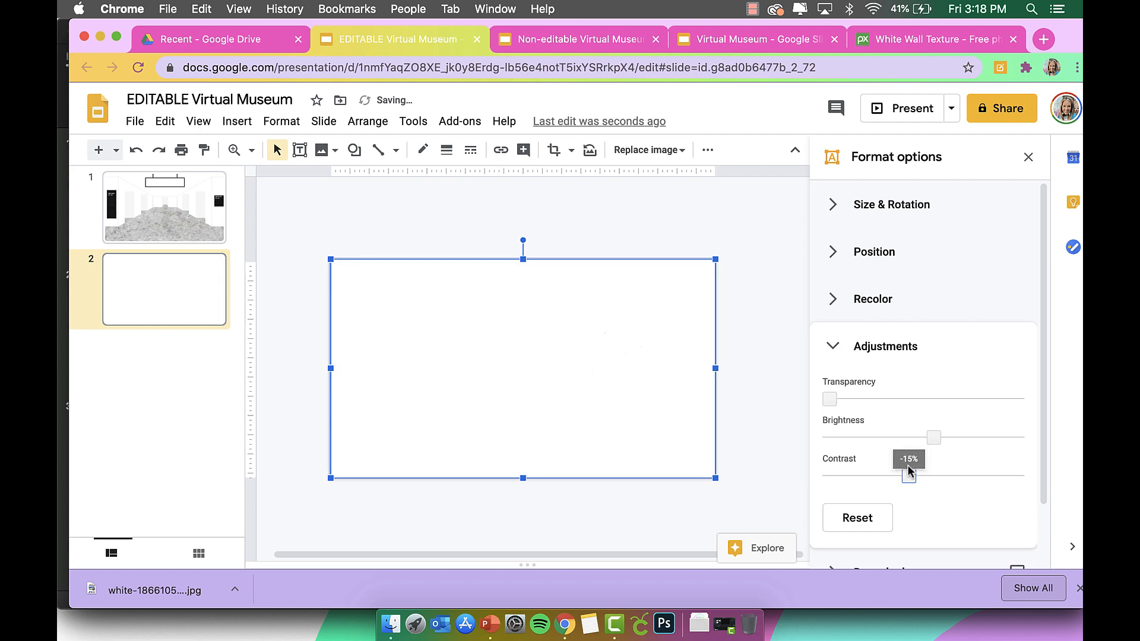
mouse_move(922, 470)
left_mouse_down()
mouse_move(951, 477)
mouse_move(938, 476)
left_mouse_up()
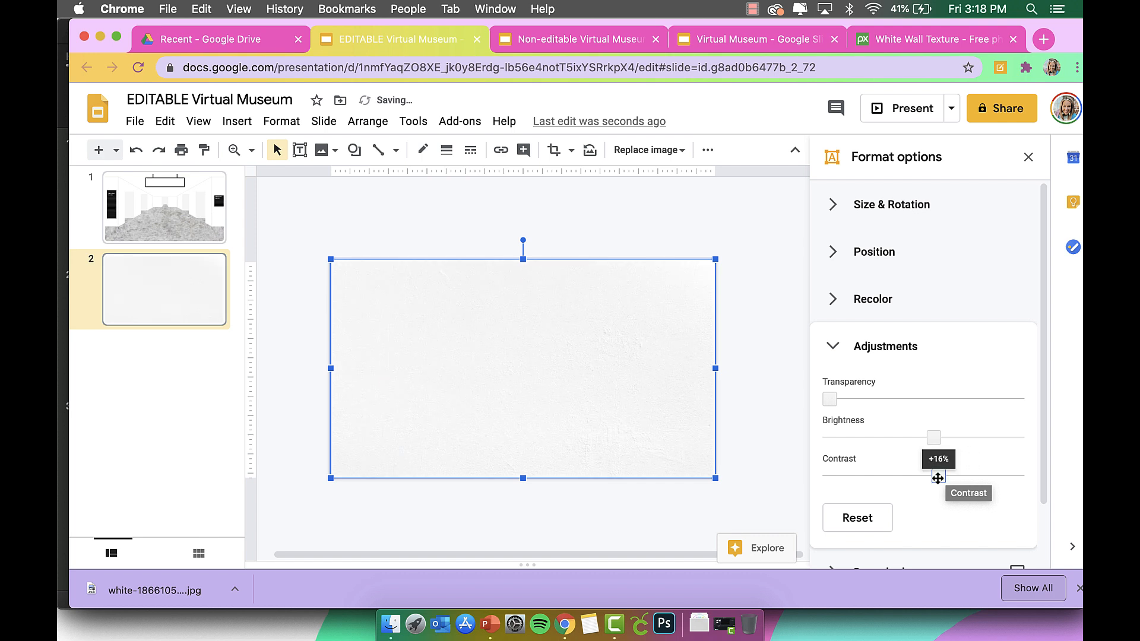
left_click(773, 382)
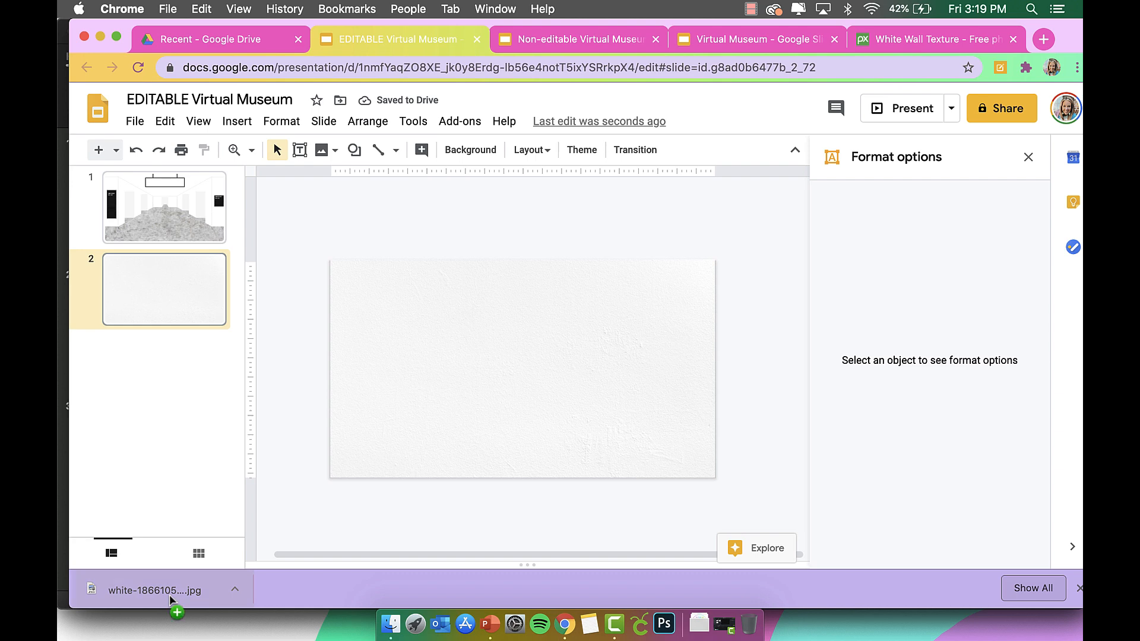
Step: Insert a second copy of the downloaded wall image to compare with the adjusted one, and delete that copy
left_click_drag(169, 593, 461, 385)
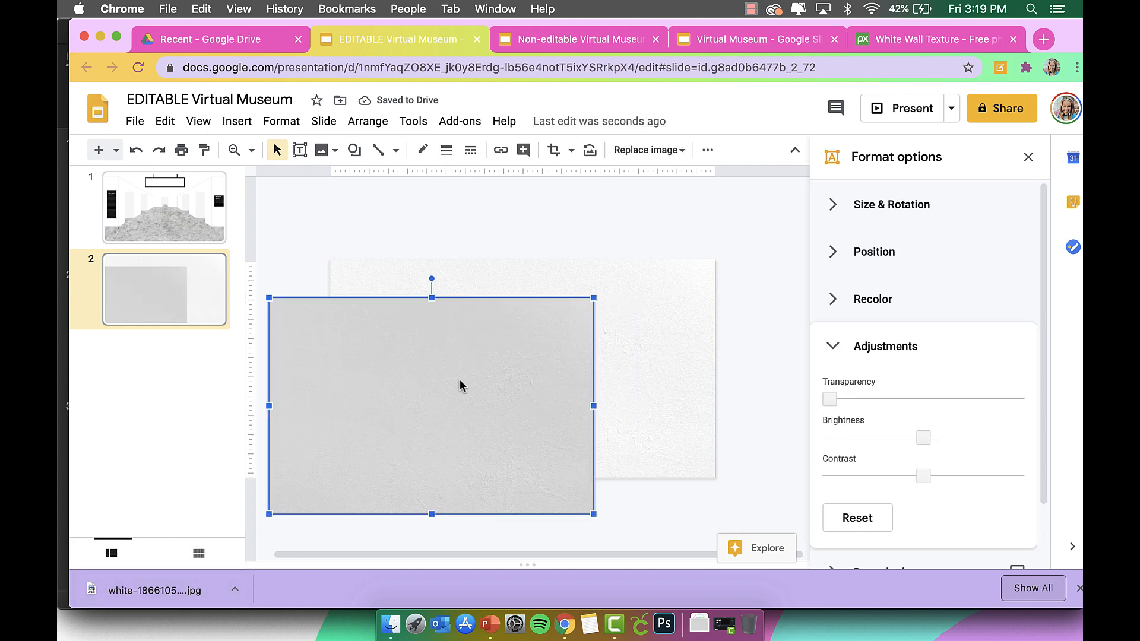
key("Delete")
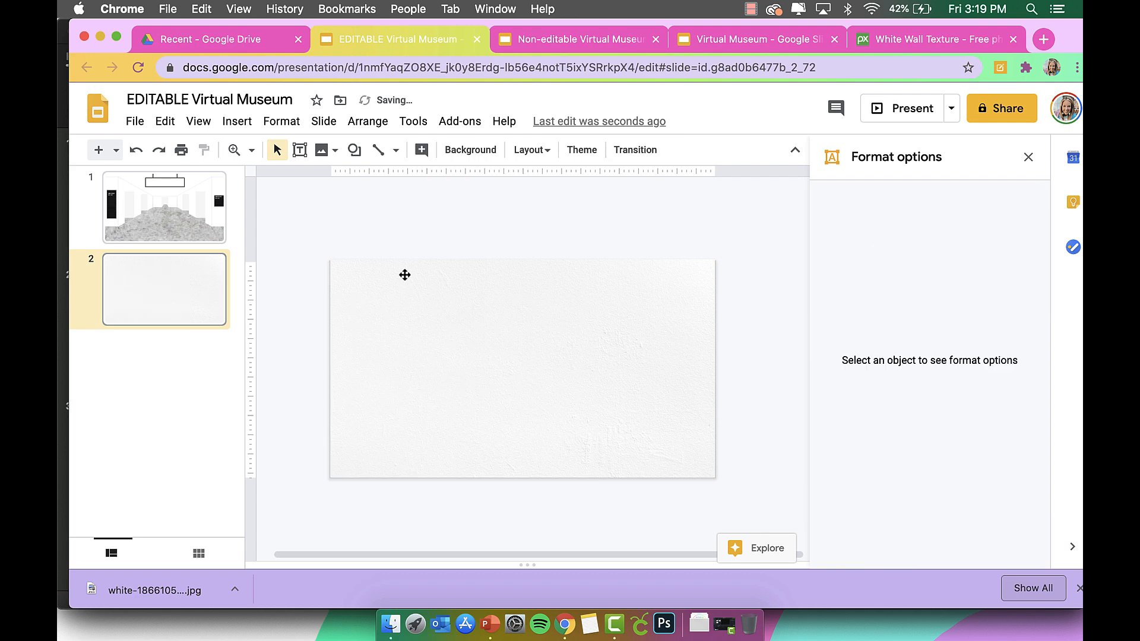
left_click(1028, 157)
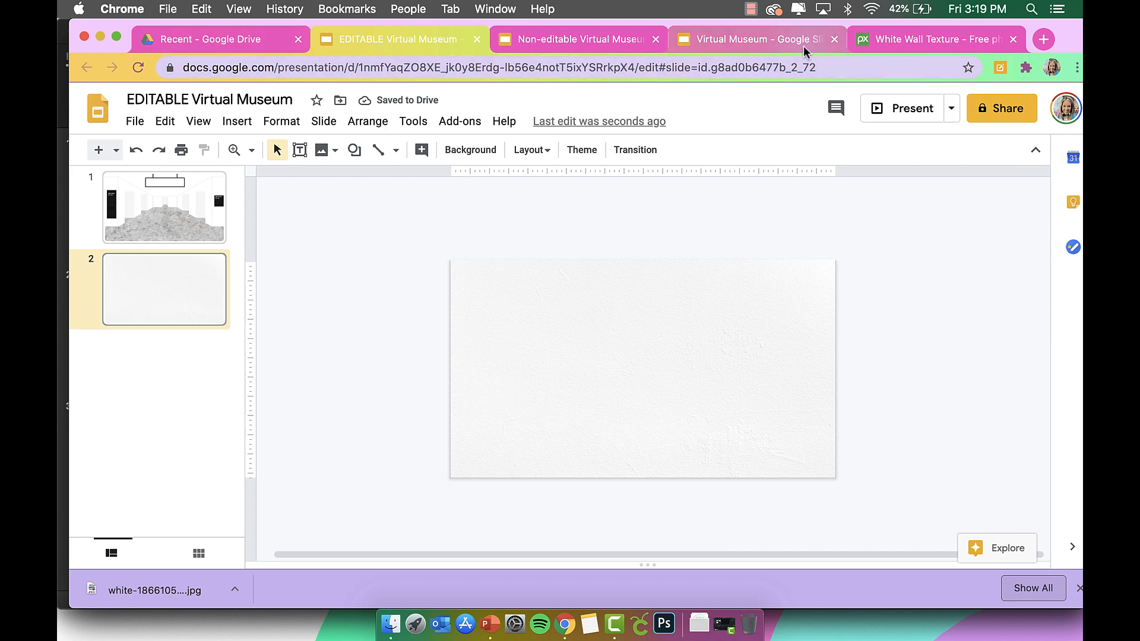
Step: Draw a wide title rectangle across the upper part of the second slide, using the Virtual Museum group members slide as reference
left_click(776, 41)
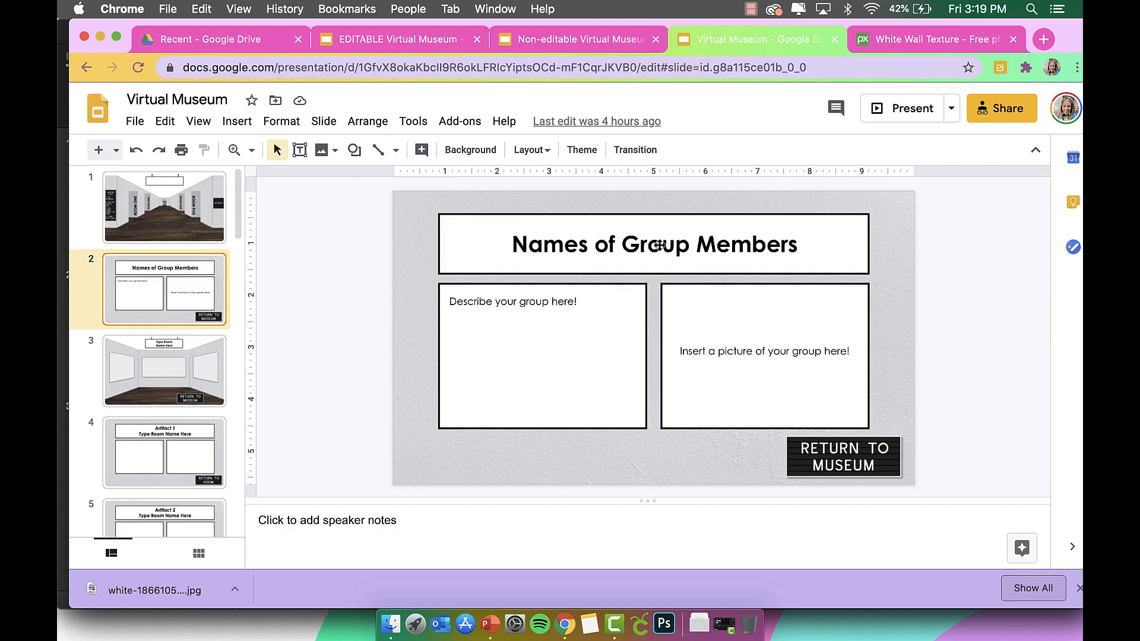
left_click(413, 37)
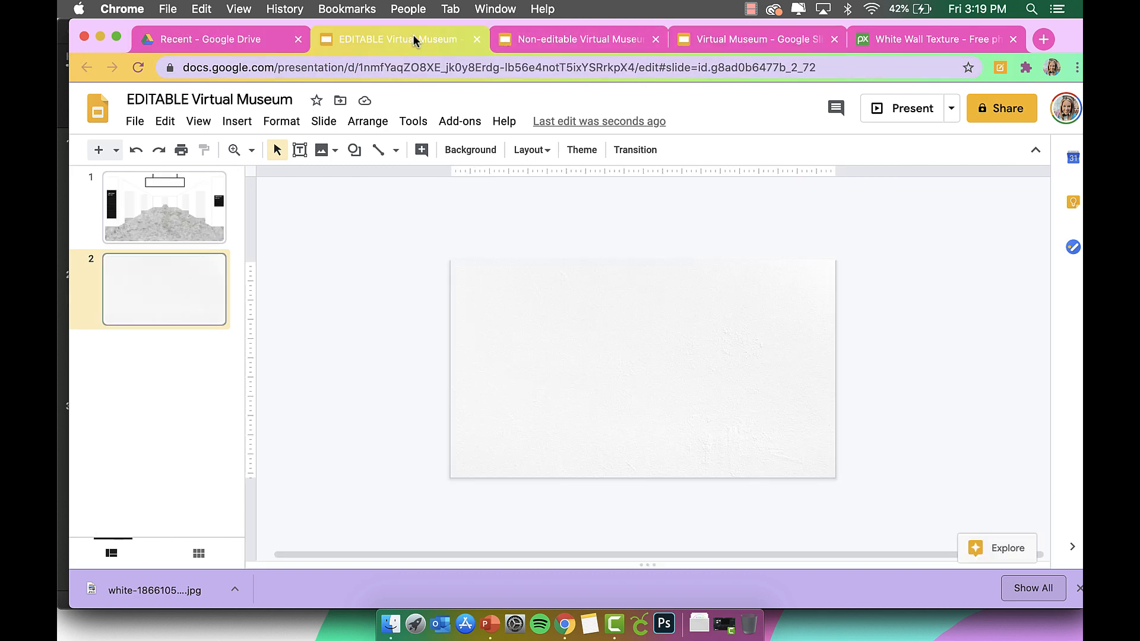
left_click(299, 151)
left_click(354, 150)
mouse_move(394, 188)
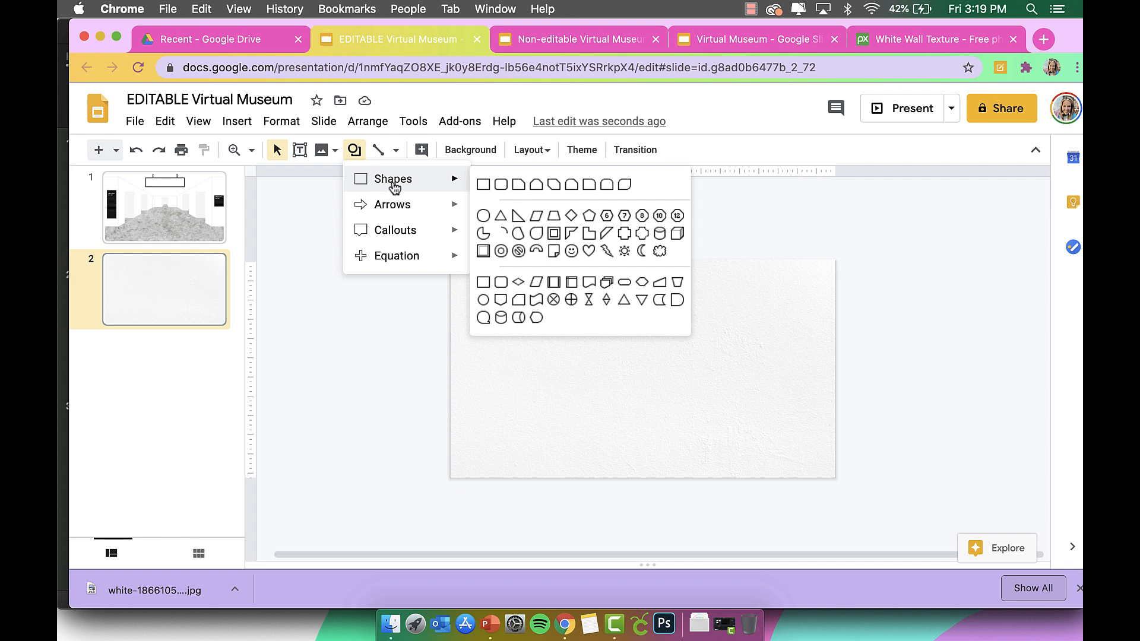
left_click(483, 185)
left_click_drag(476, 275, 810, 337)
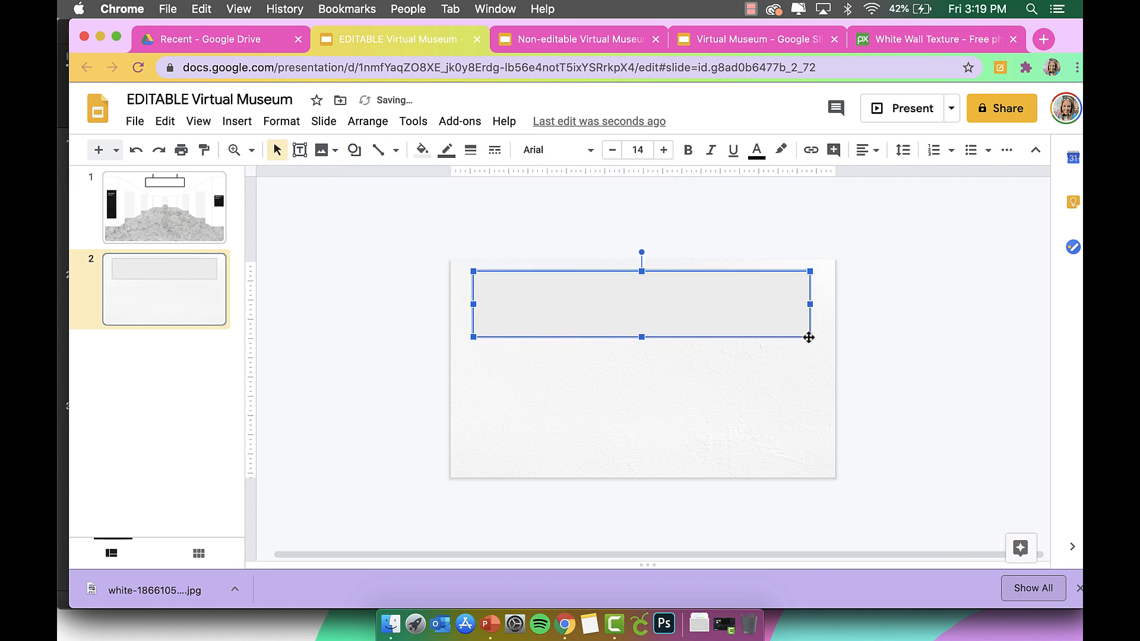
Step: Give the title rectangle a white fill and a black border 4px thick
left_click(422, 151)
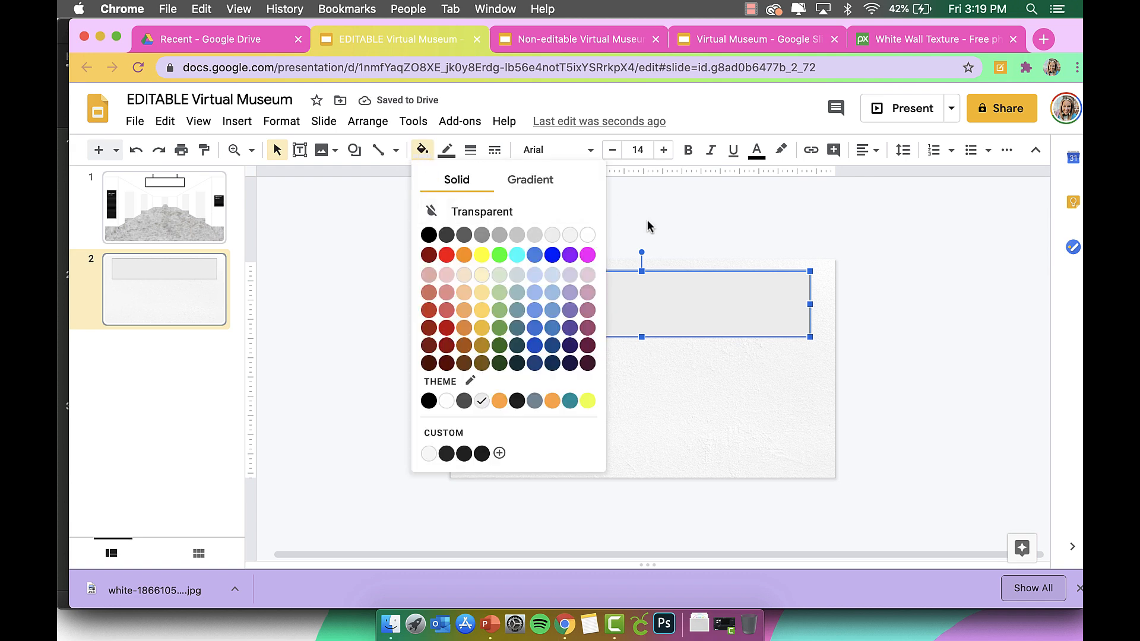
left_click(587, 234)
left_click(447, 151)
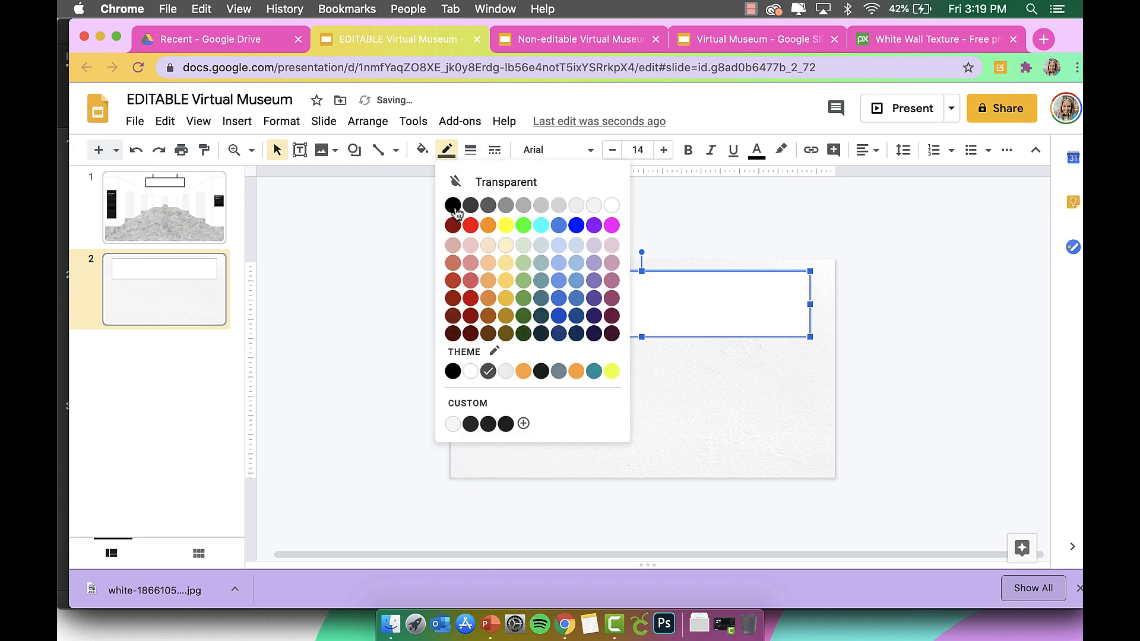
left_click(453, 206)
left_click(470, 151)
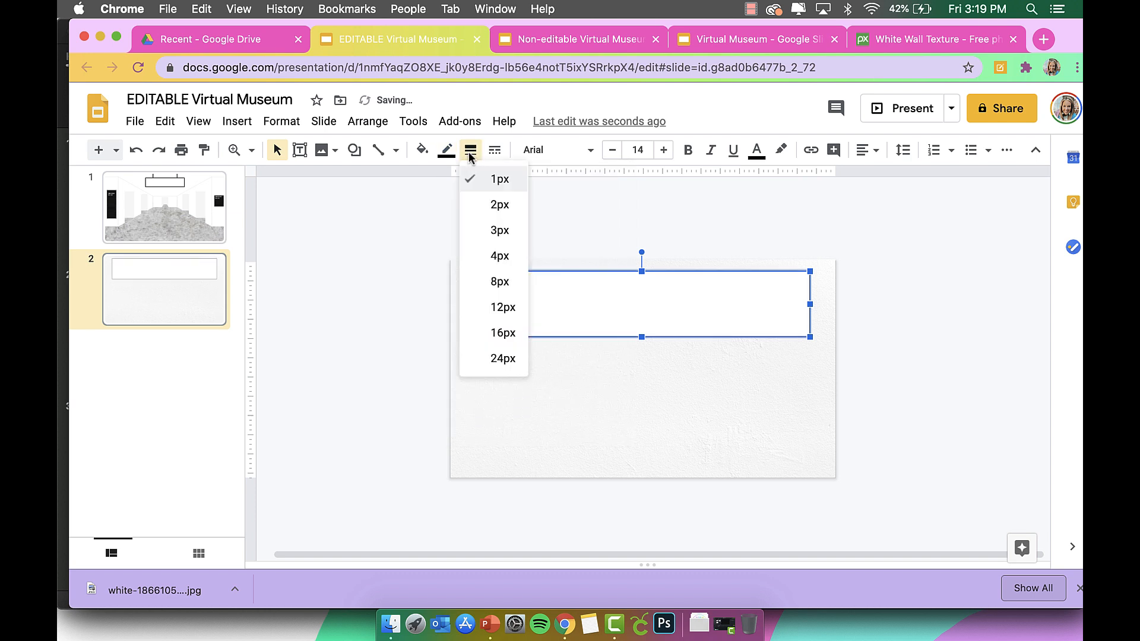
left_click(494, 255)
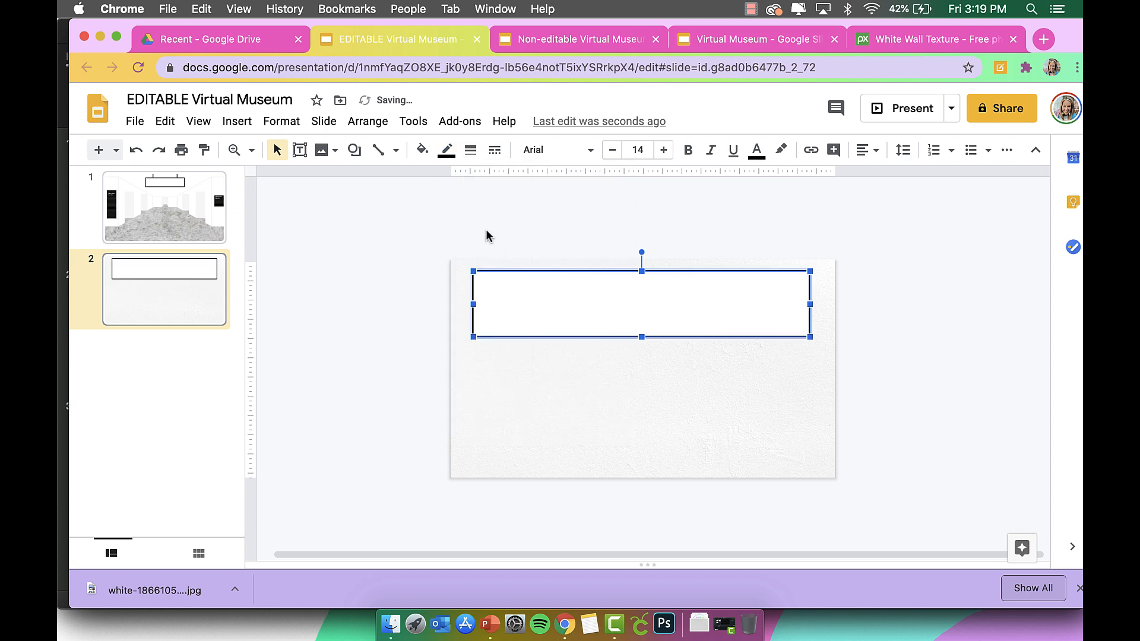
Step: Recolor the title rectangle's border, trying a medium grey and settling on a dark grey
left_click(447, 150)
left_click(516, 209)
left_click(425, 295)
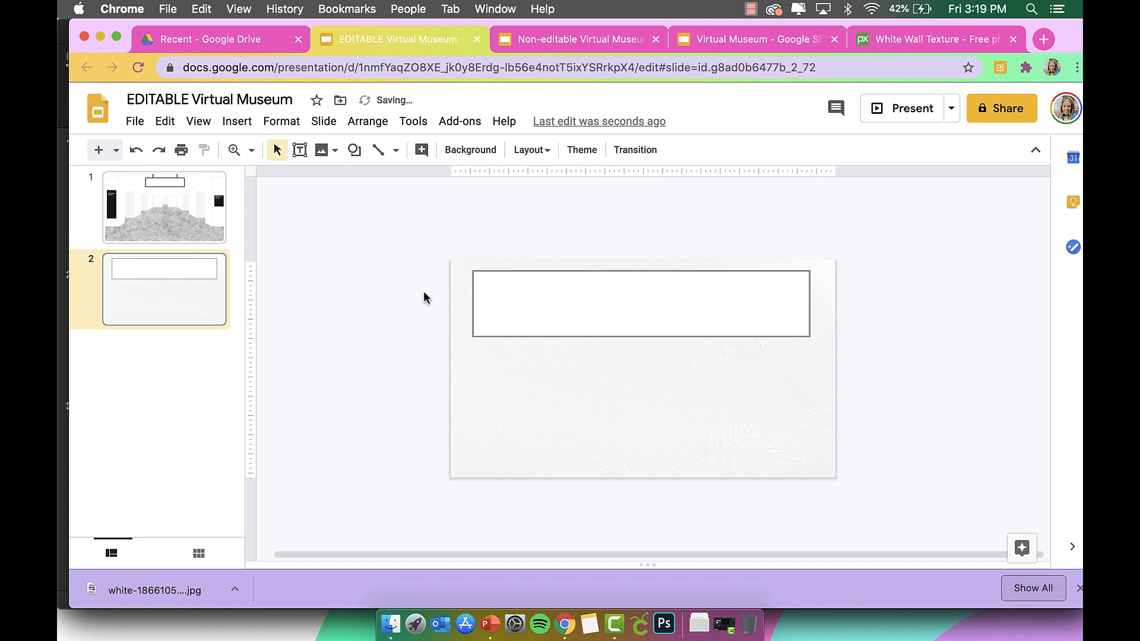
left_click(592, 304)
left_click(447, 149)
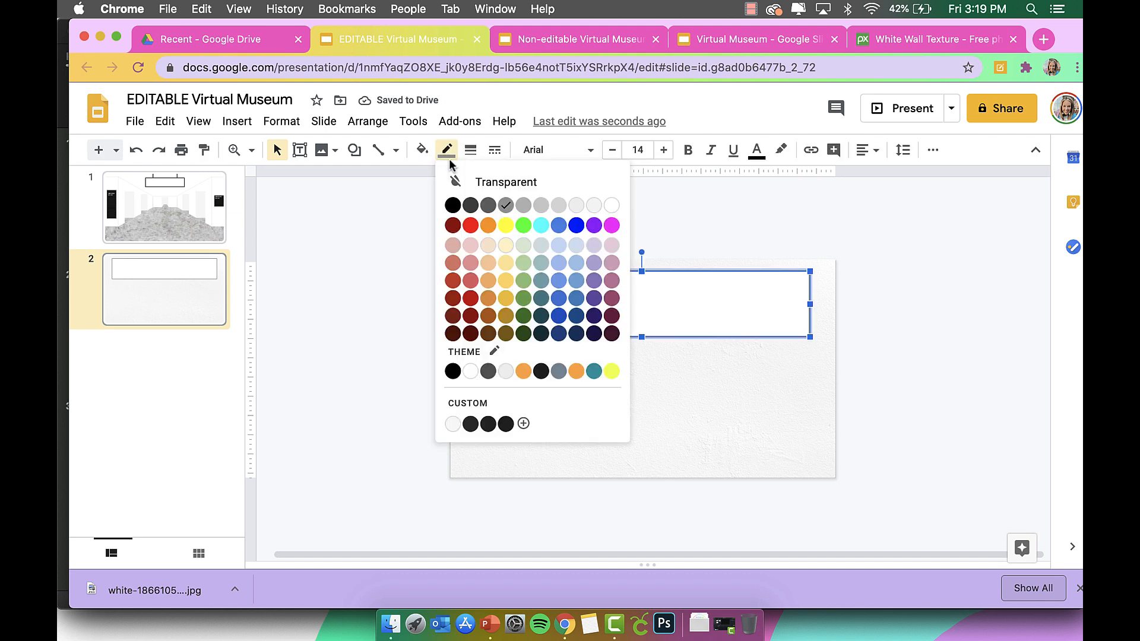
left_click(486, 207)
left_click(383, 335)
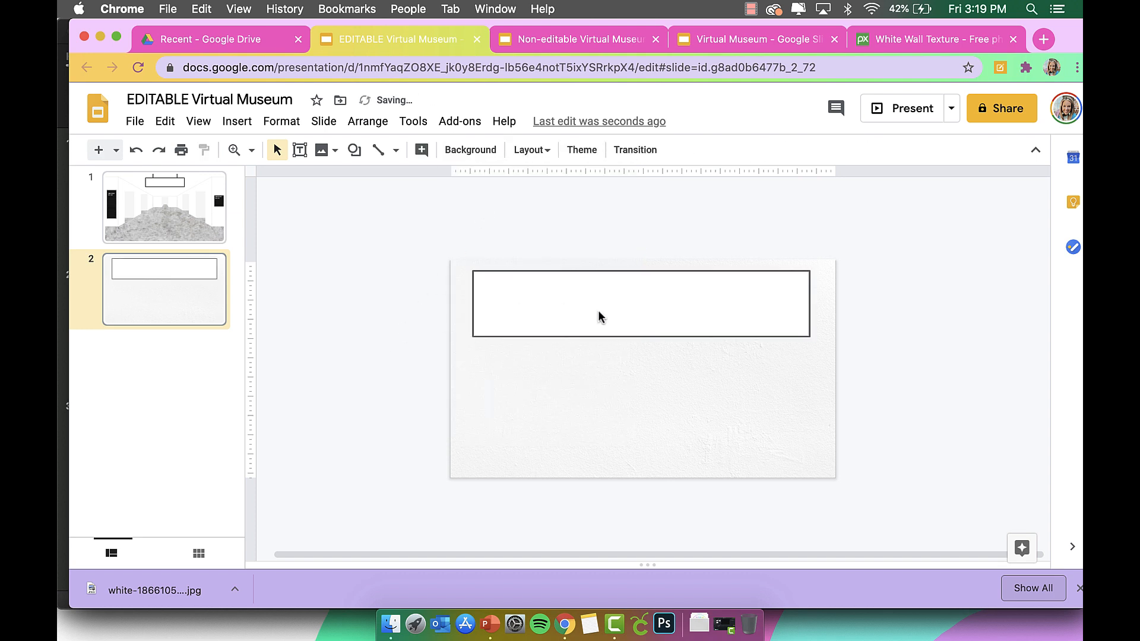
Step: Duplicate the title rectangle and place the copy directly below it, aligned with its sides
left_click(598, 315)
key("super+d")
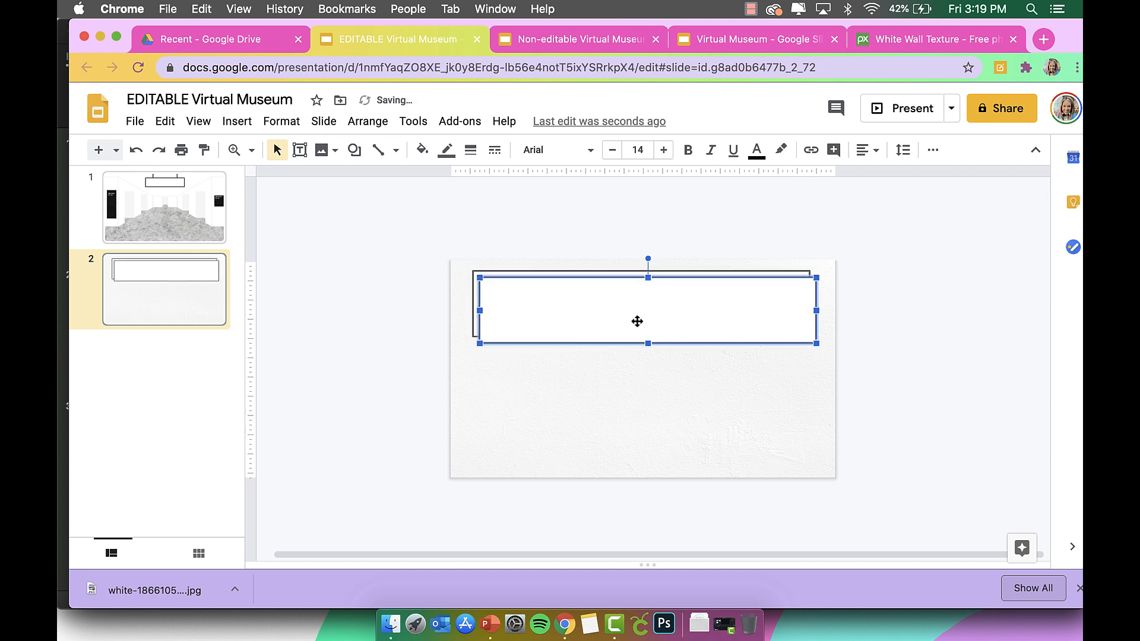
left_click_drag(636, 321, 630, 390)
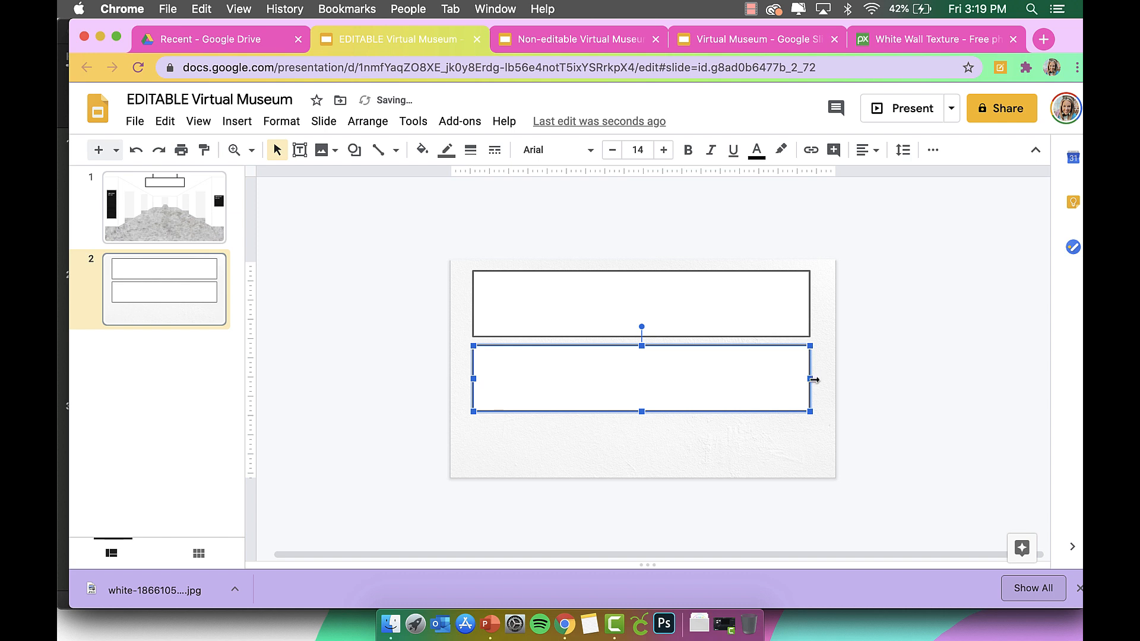
Step: Narrow the lower rectangle to just under half its width and place a duplicate beside it, flush with the title rectangle's far side
left_click_drag(811, 379, 746, 386)
key("super+d")
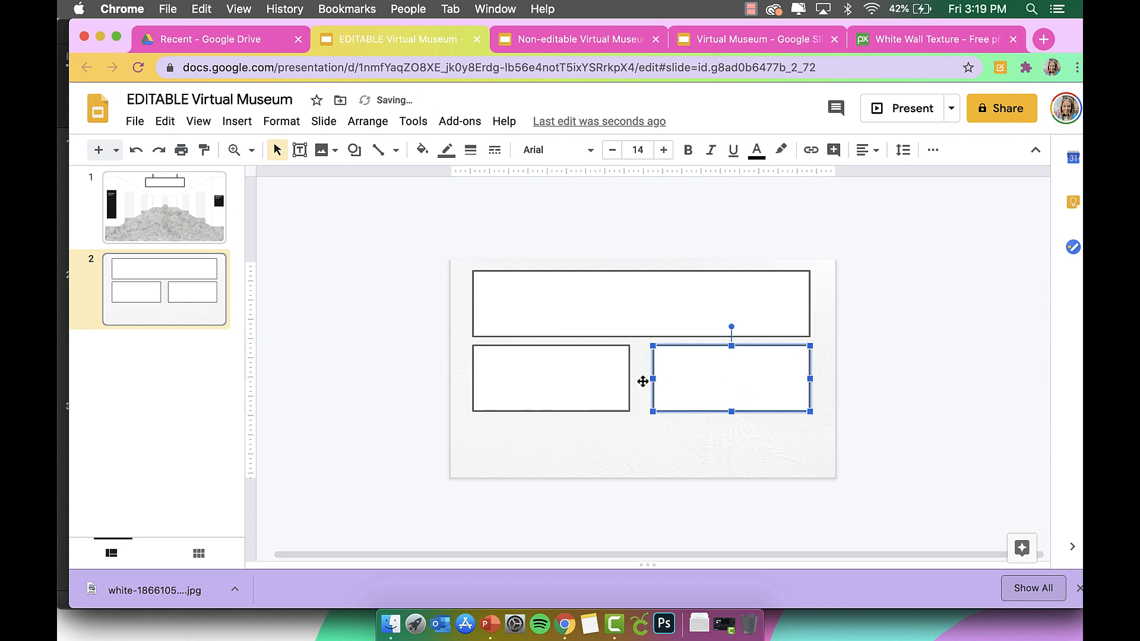
left_click(603, 378)
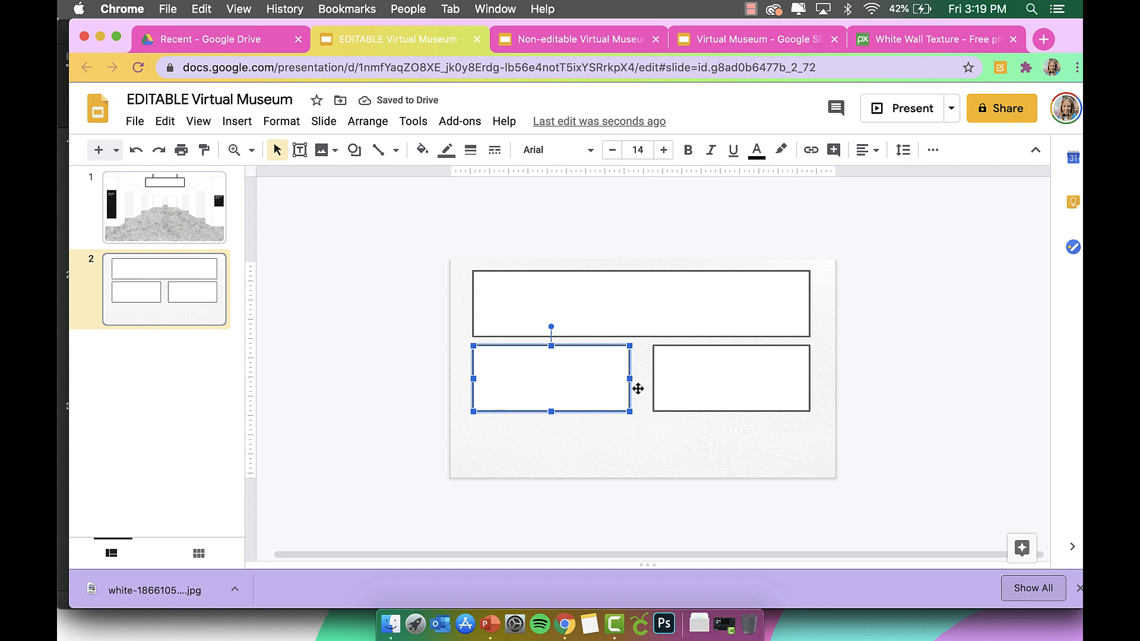
left_click(655, 378)
left_click(591, 395)
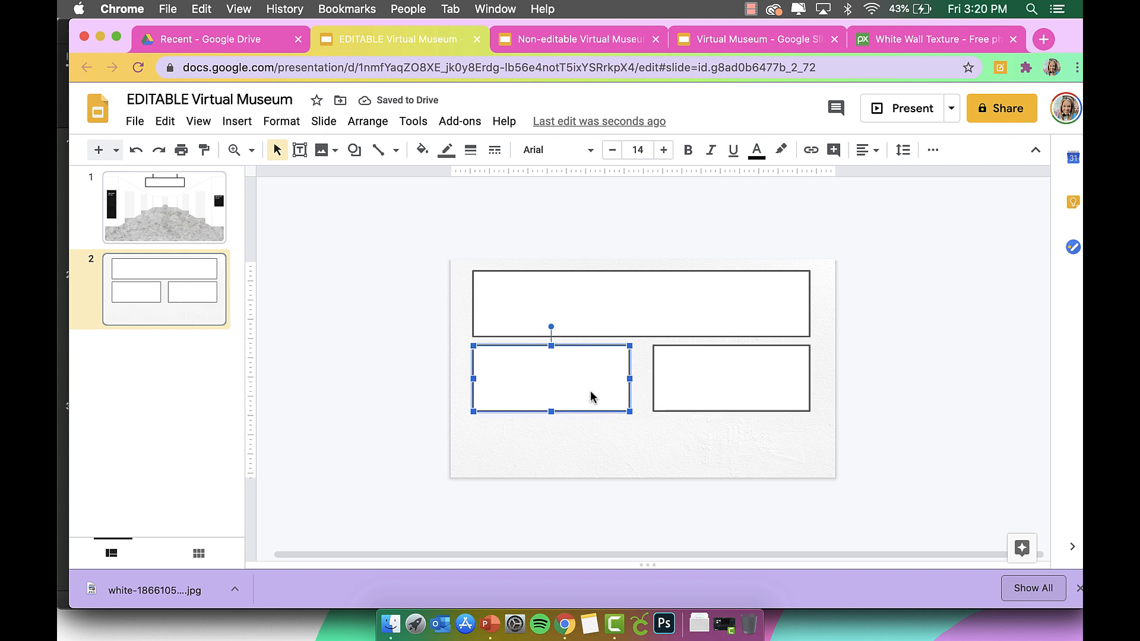
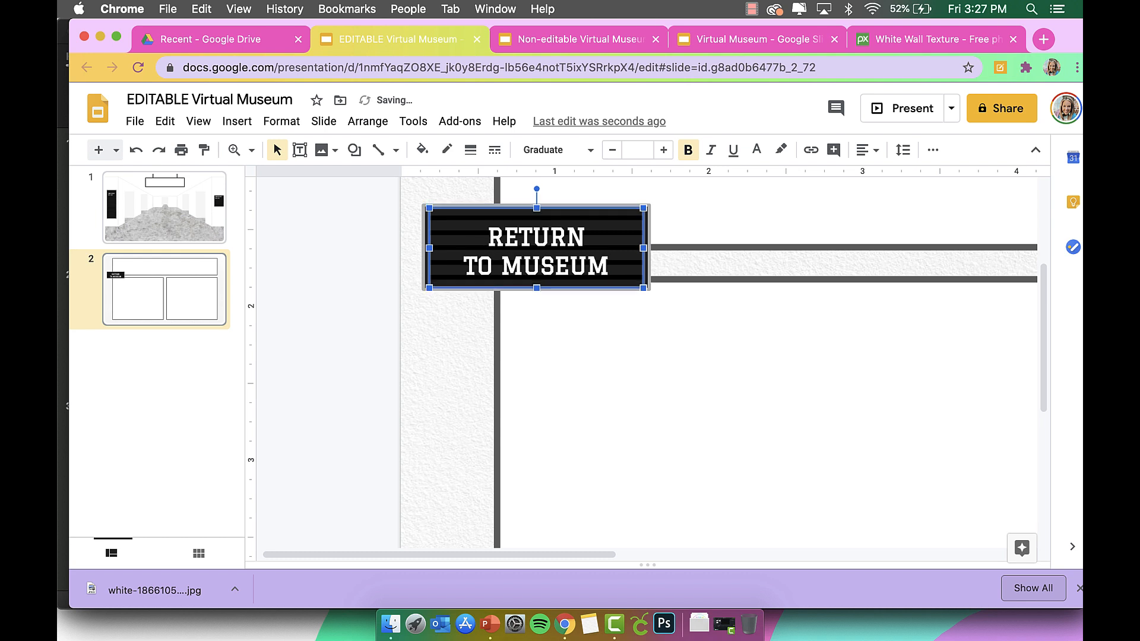
Step: Nudge the RETURN TO MUSEUM text upward on its black sign in small increments
key("shift+Up")
key("shift+Up")
key("shift+Up")
key("shift+Up")
key("shift+Up")
key("shift+Up")
key("shift+Up")
key("shift+Up")
key("shift+Up")
key("shift+Up")
key("shift+Up")
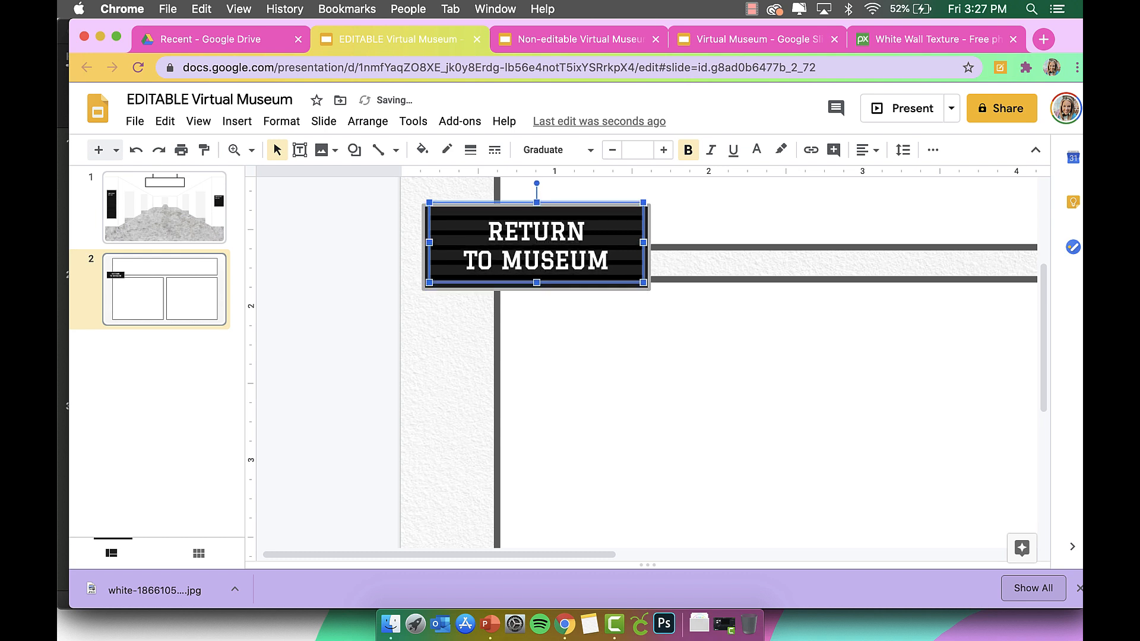
key("shift+Up")
key("shift+Up")
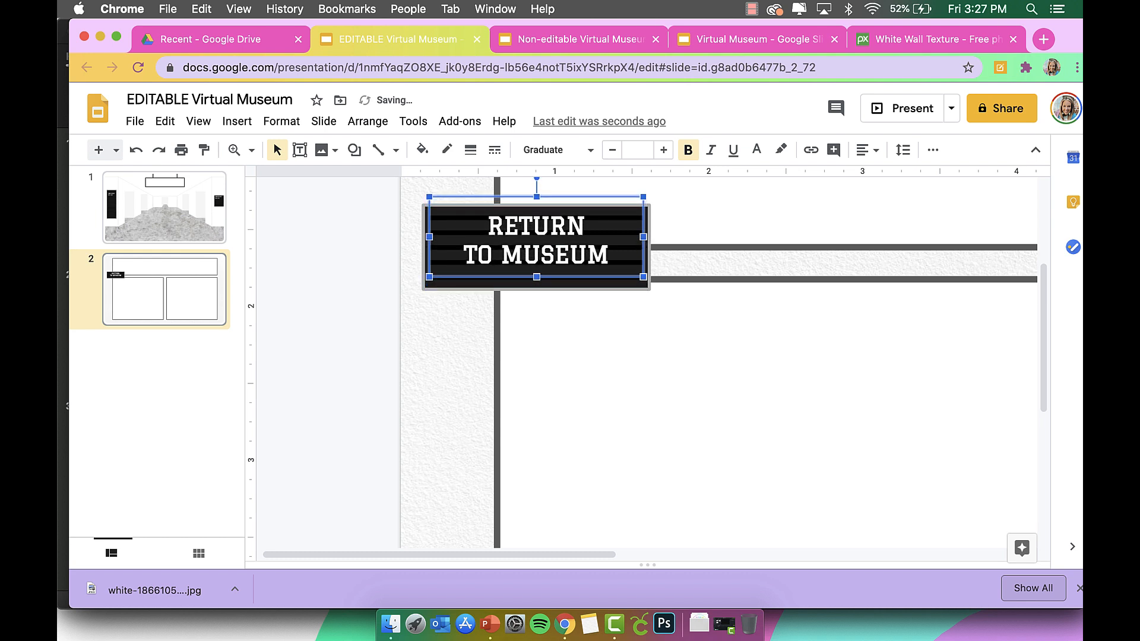
left_click(359, 334)
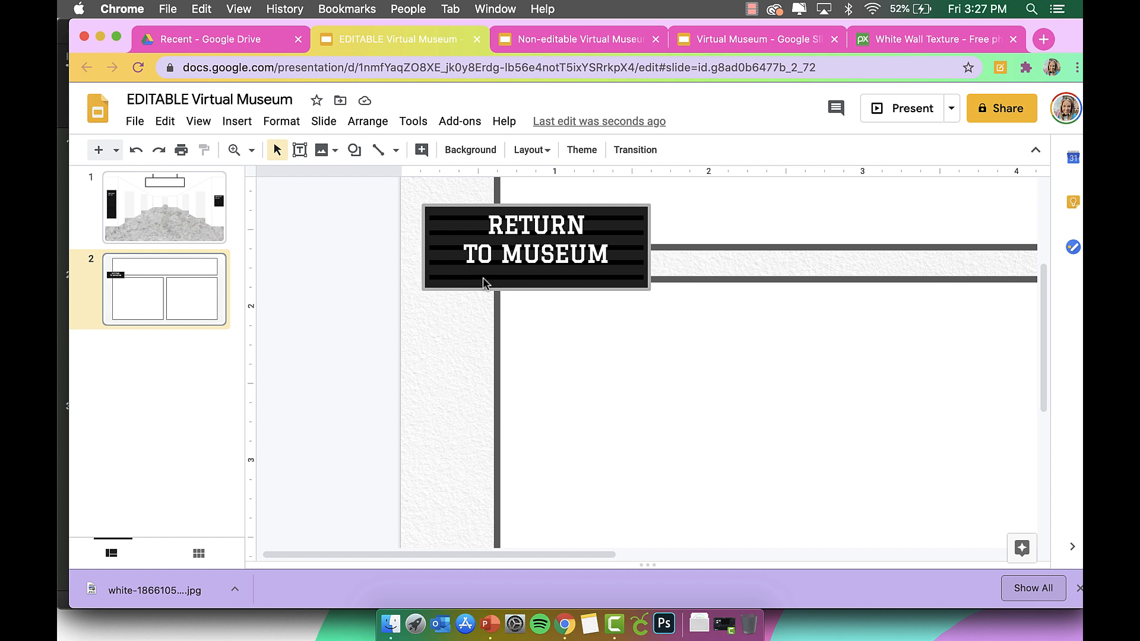
Step: Move the RETURN TO MUSEUM text up, delete the sign's lowest stripe, and shorten its black rectangle to end just under the remaining stripes
left_click(529, 278)
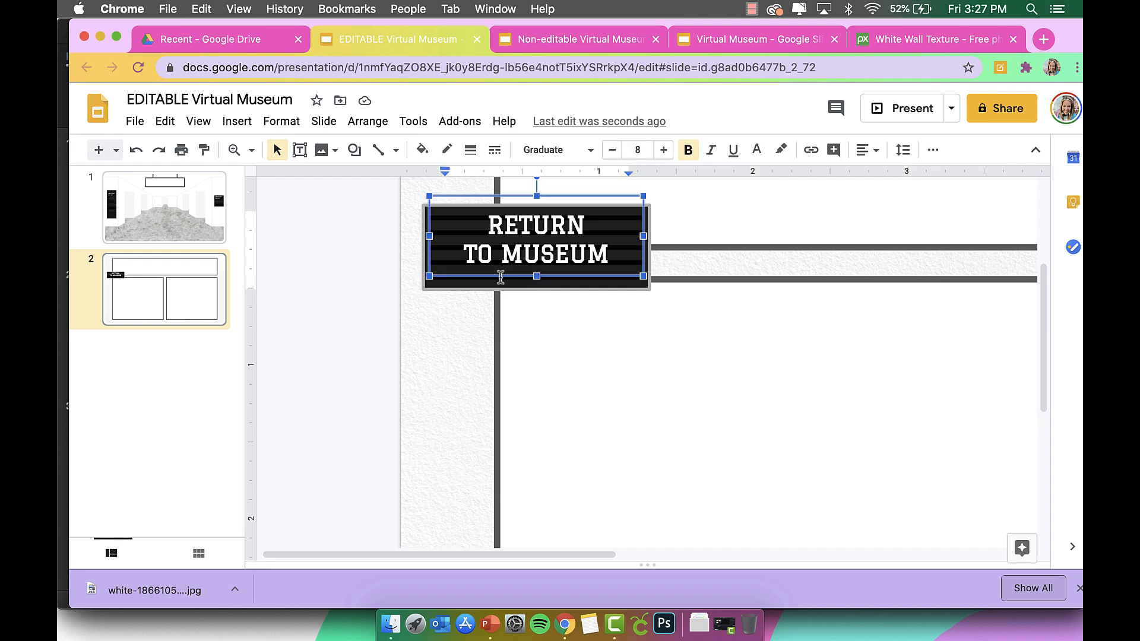
left_click_drag(516, 207, 517, 189)
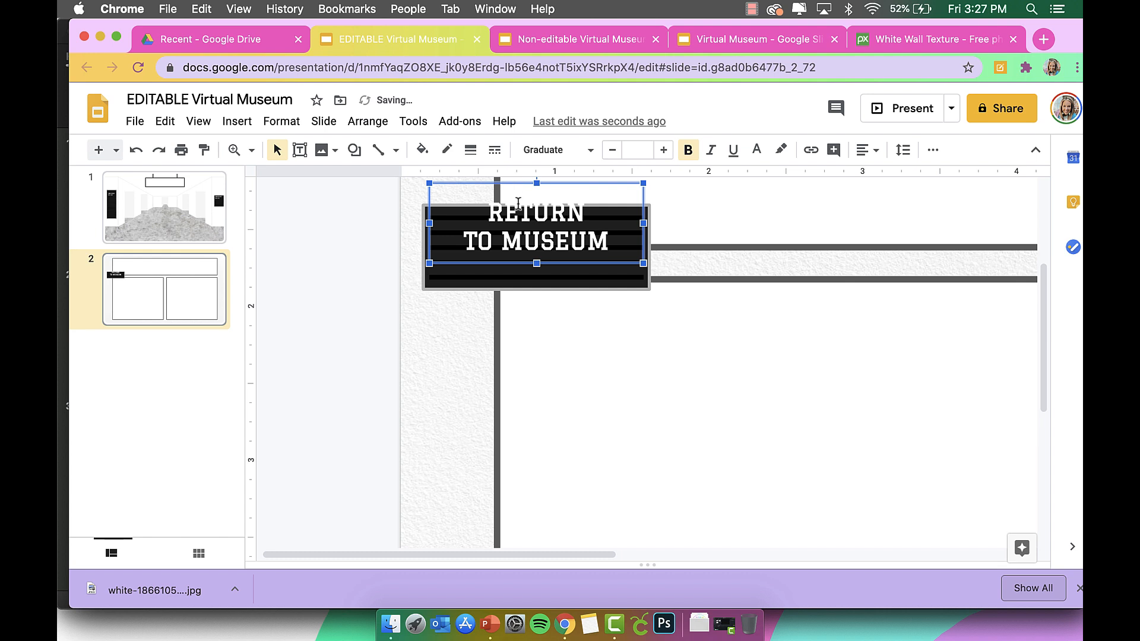
left_click(514, 280)
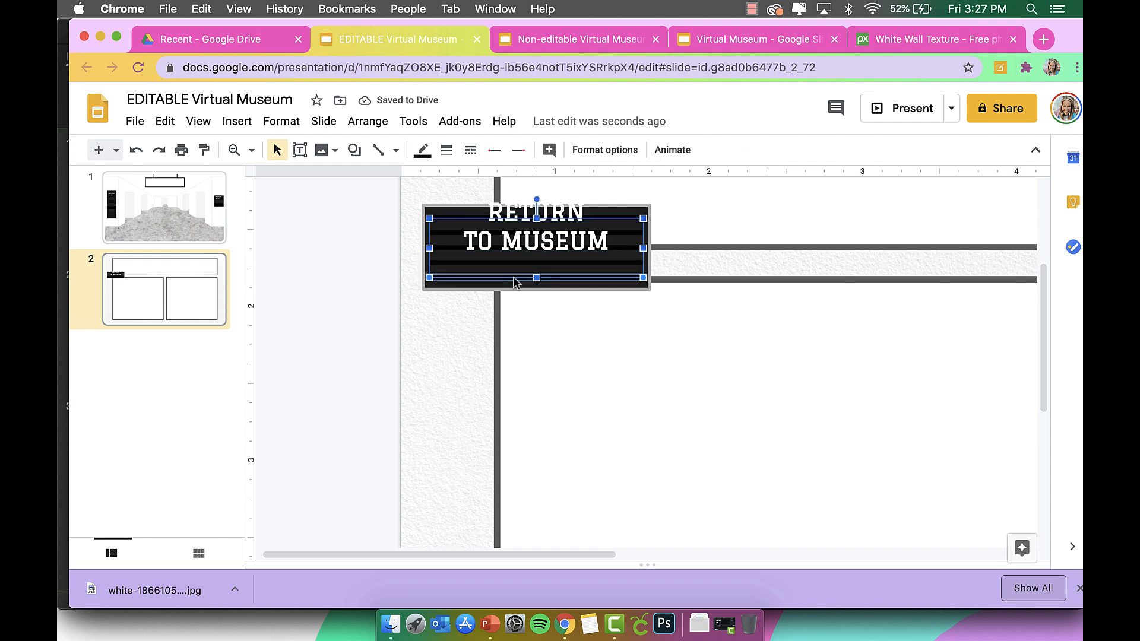
key("Escape")
left_click(514, 290)
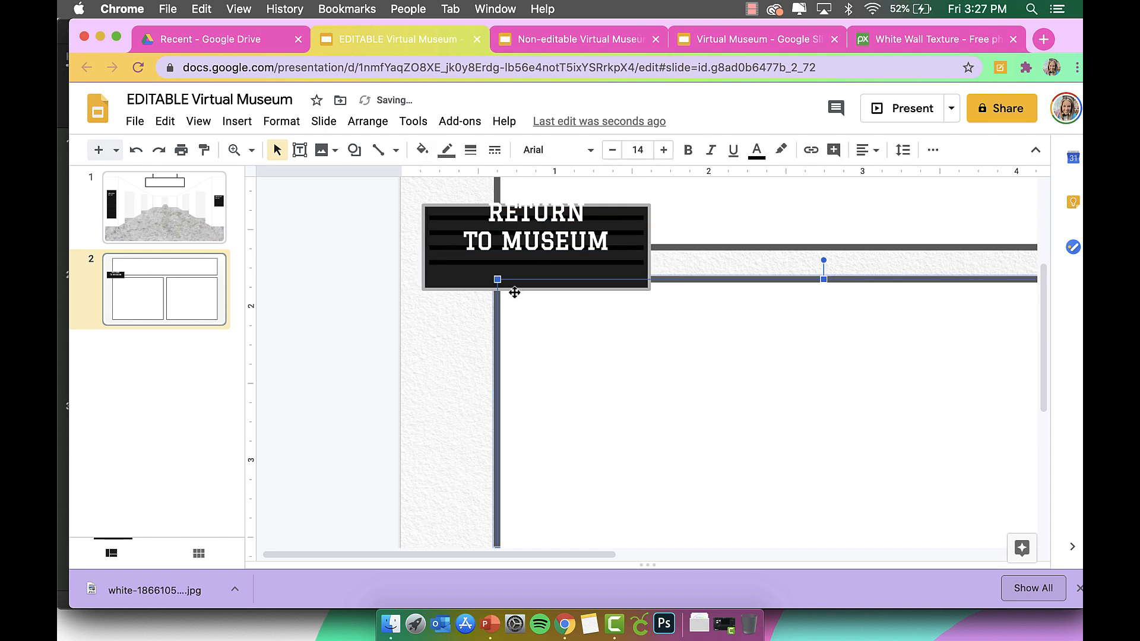
left_click(484, 288)
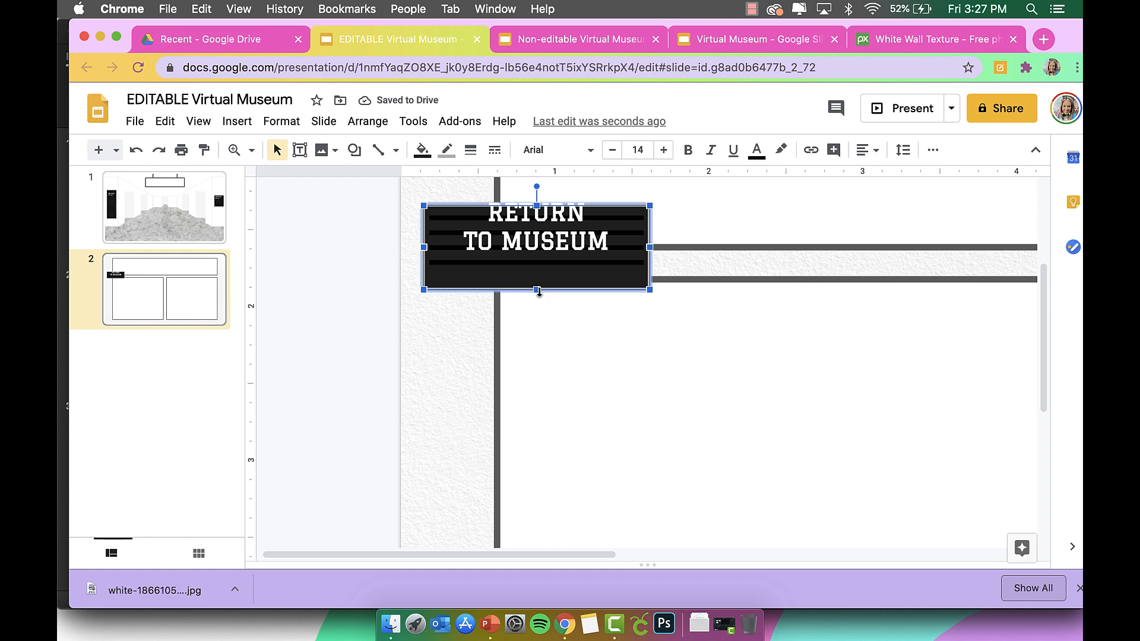
left_click_drag(538, 291, 538, 275)
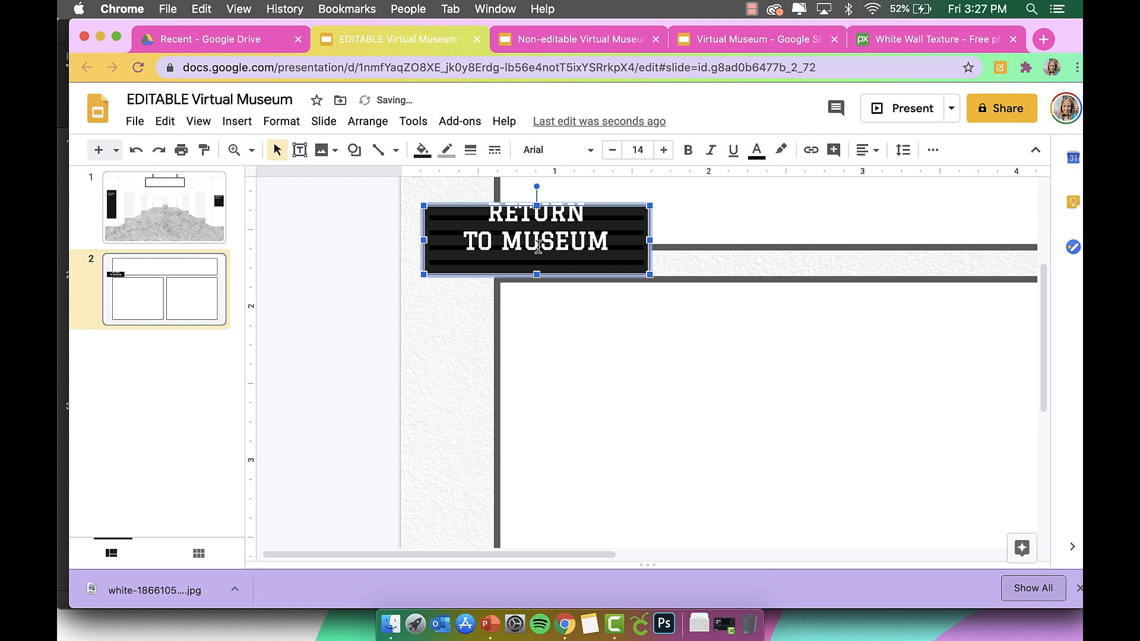
Step: Reposition the RETURN TO MUSEUM text vertically so it sits centred within the shortened black sign
left_click(538, 249)
left_click(523, 183)
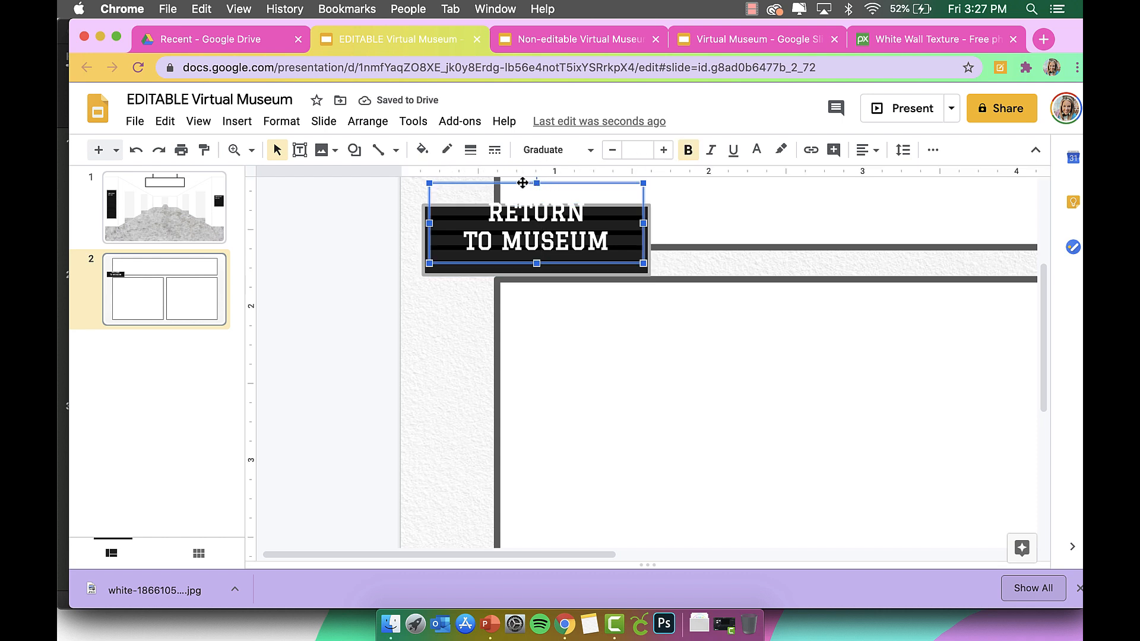
key("Down")
key("Down")
key("shift+Up")
key("shift+Up")
key("shift+Up")
key("shift+Up")
key("shift+Up")
key("shift+Up")
key("shift+Up")
key("shift+Up")
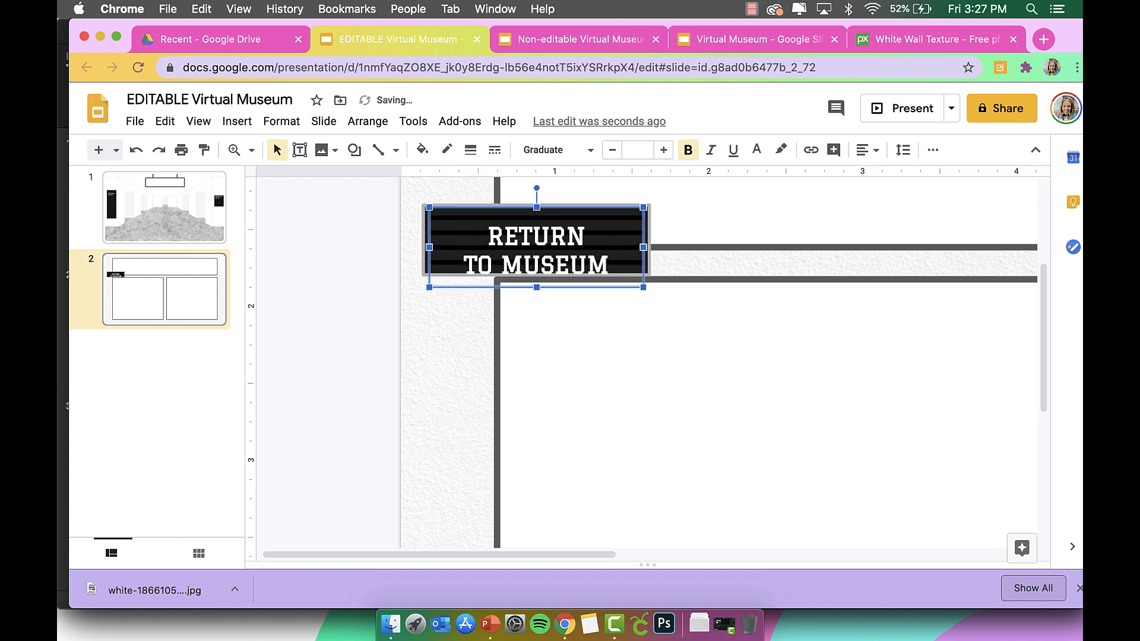
key("shift+Up")
key("shift+Up")
key("shift+Up")
key("shift+Up")
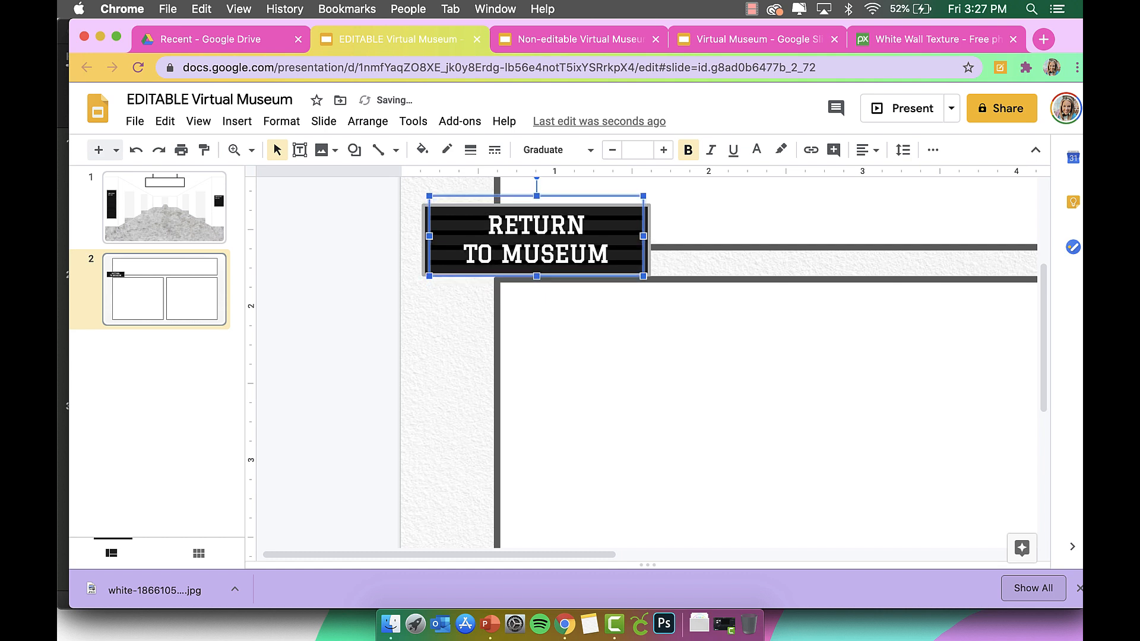
key("Down")
key("Up")
key("shift+Down")
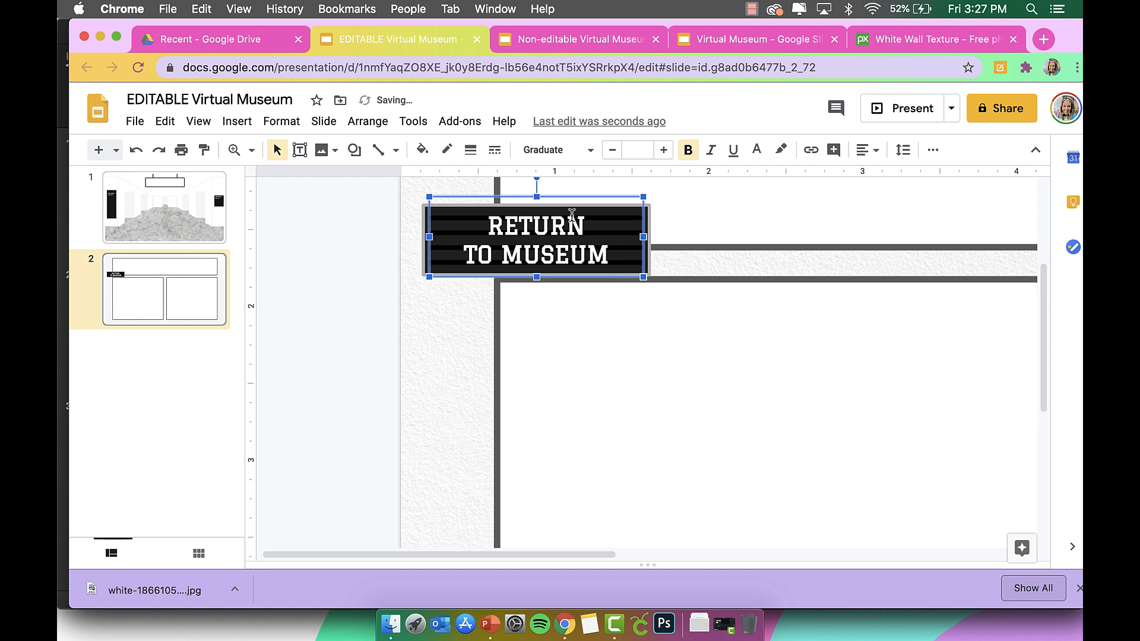
left_click(355, 266)
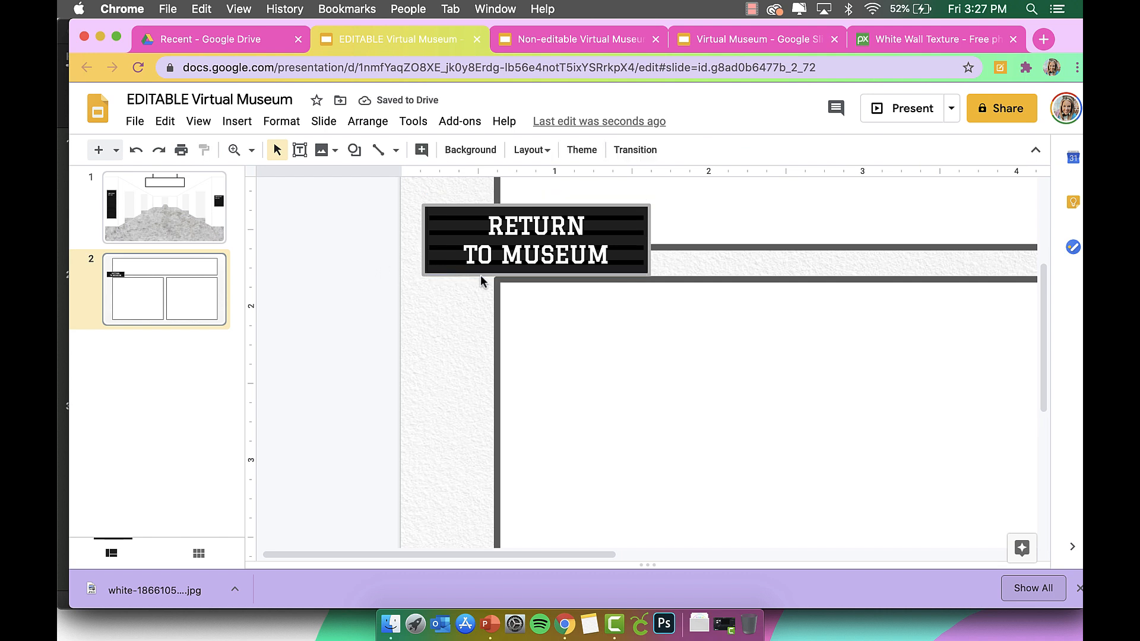
Step: Select the sign's rectangle, stripes and text without the background or boxes, and group them
left_click(488, 237)
left_click(387, 229)
scroll(386, 231, "up", 2)
left_click_drag(379, 257, 680, 365)
left_click(594, 372, "shift")
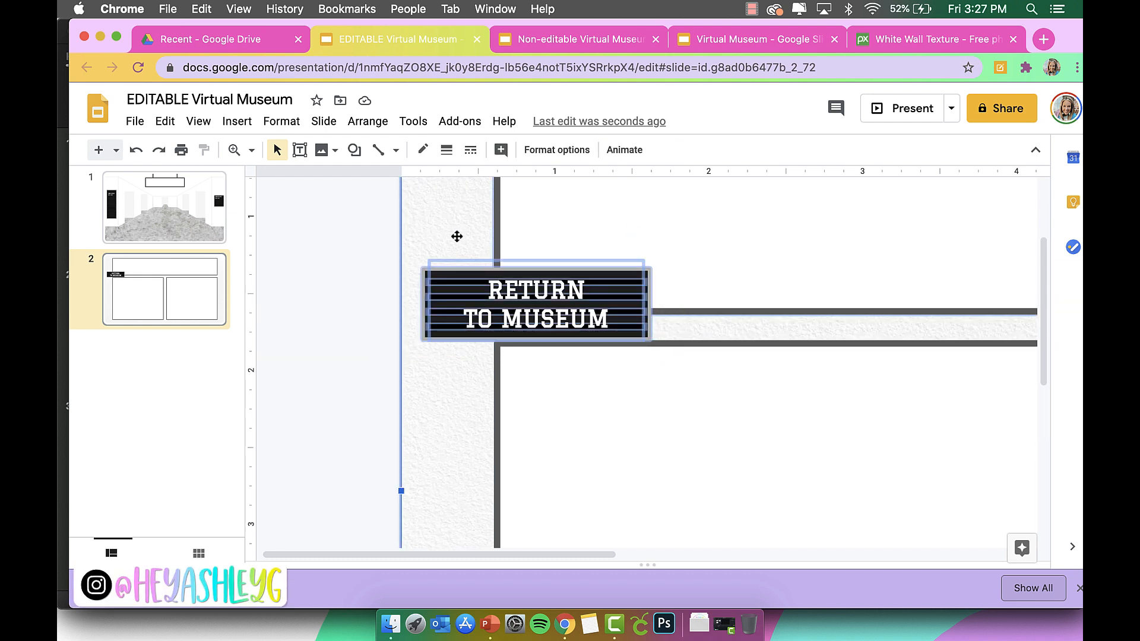
left_click(499, 219, "shift")
left_click(467, 223, "shift")
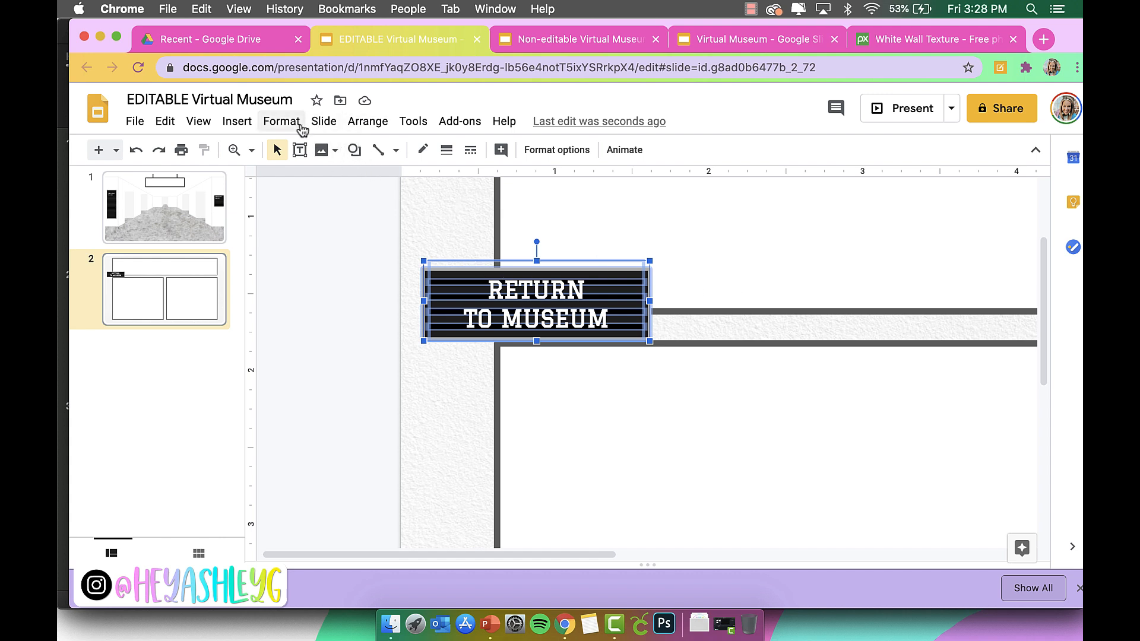
left_click(367, 121)
left_click(420, 311)
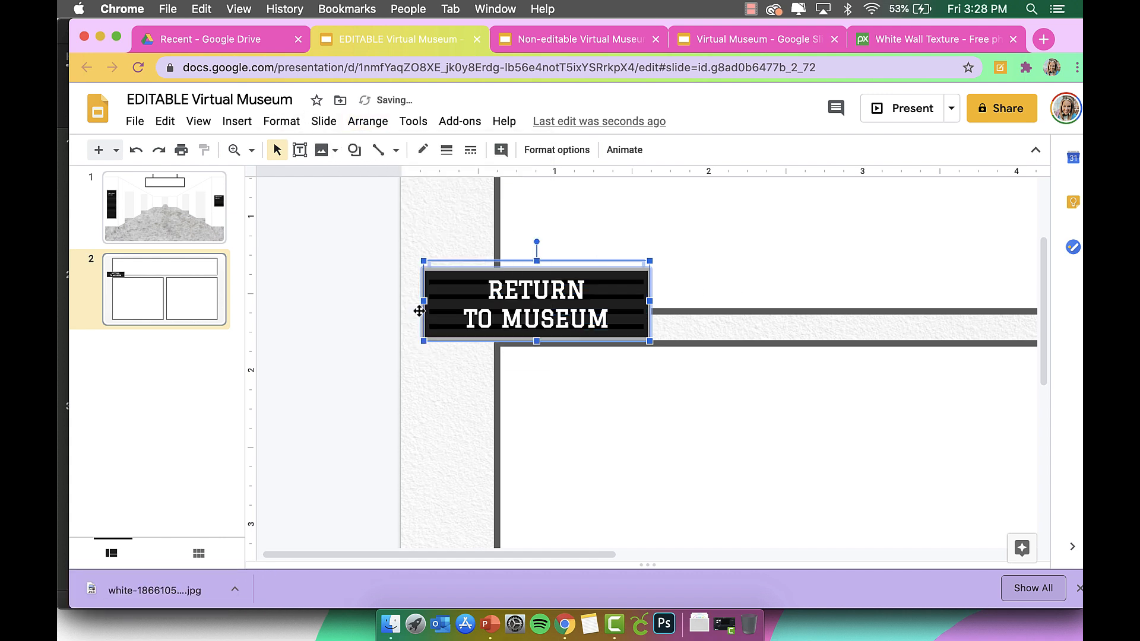
Step: Move the grouped RETURN TO MUSEUM sign into the lower part of the slide's right-hand box
left_click(252, 149)
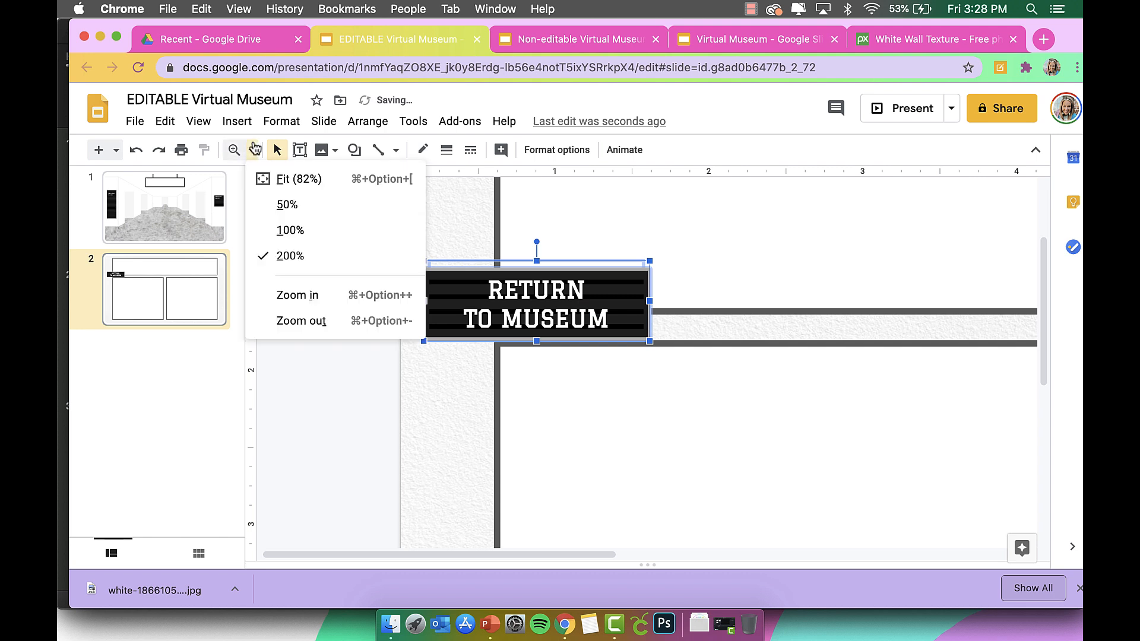
left_click(291, 232)
scroll(580, 374, "down", 3)
scroll(580, 374, "right", 5)
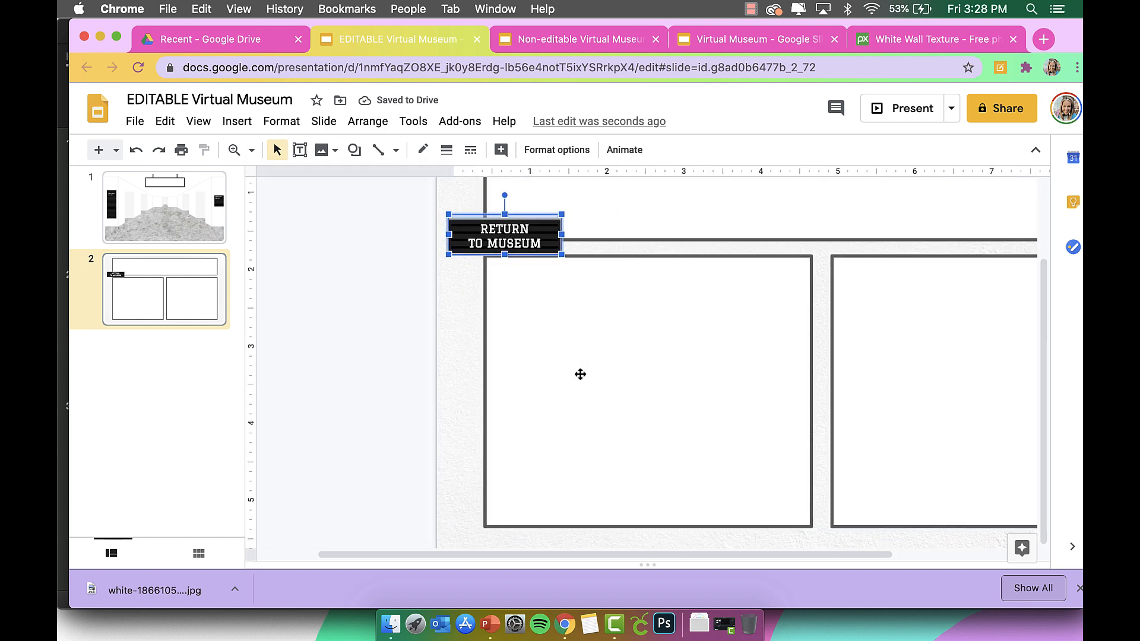
left_click_drag(419, 220, 868, 476)
scroll(868, 475, "right", 2)
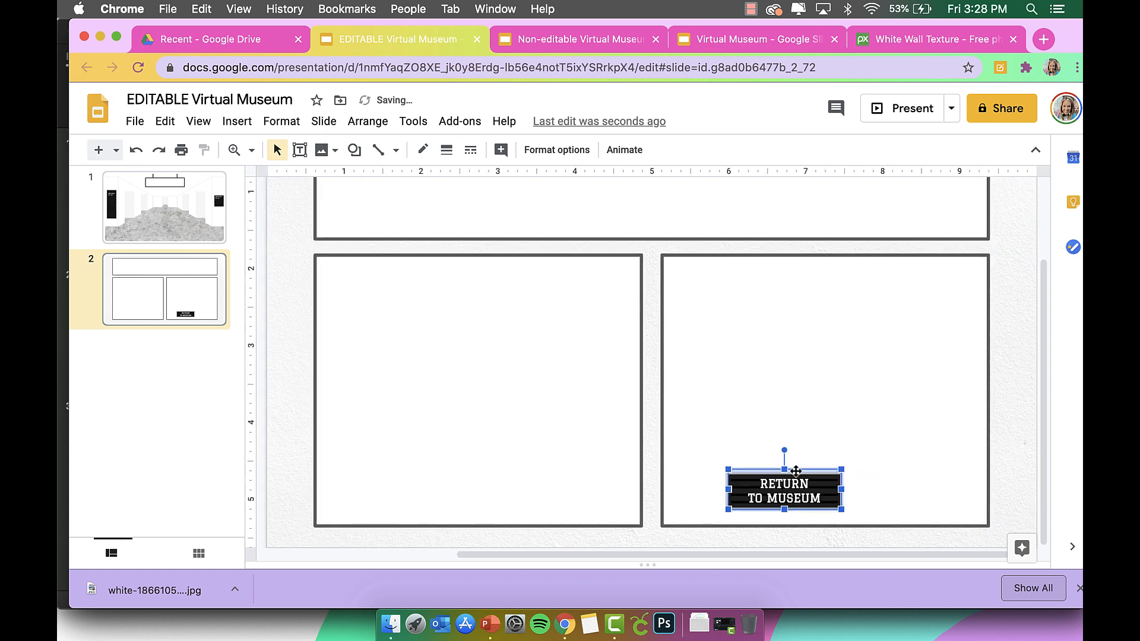
Step: Shorten the two lower boxes together by raising their bottom edges partway up the sign
left_click(956, 514)
left_click(607, 504, "shift")
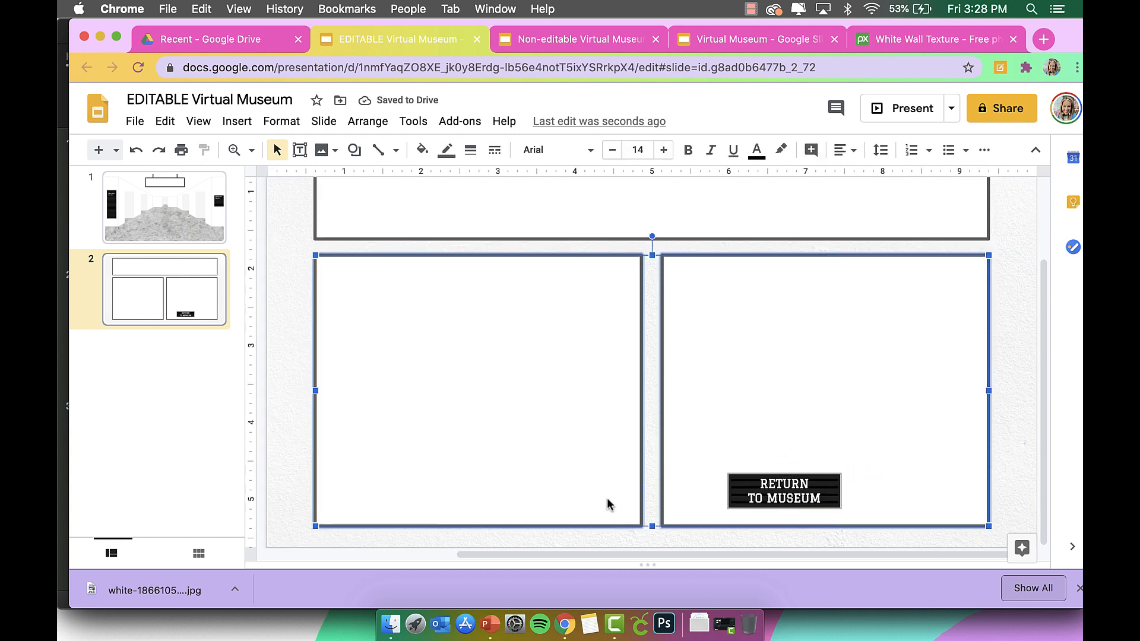
left_click_drag(651, 526, 652, 499)
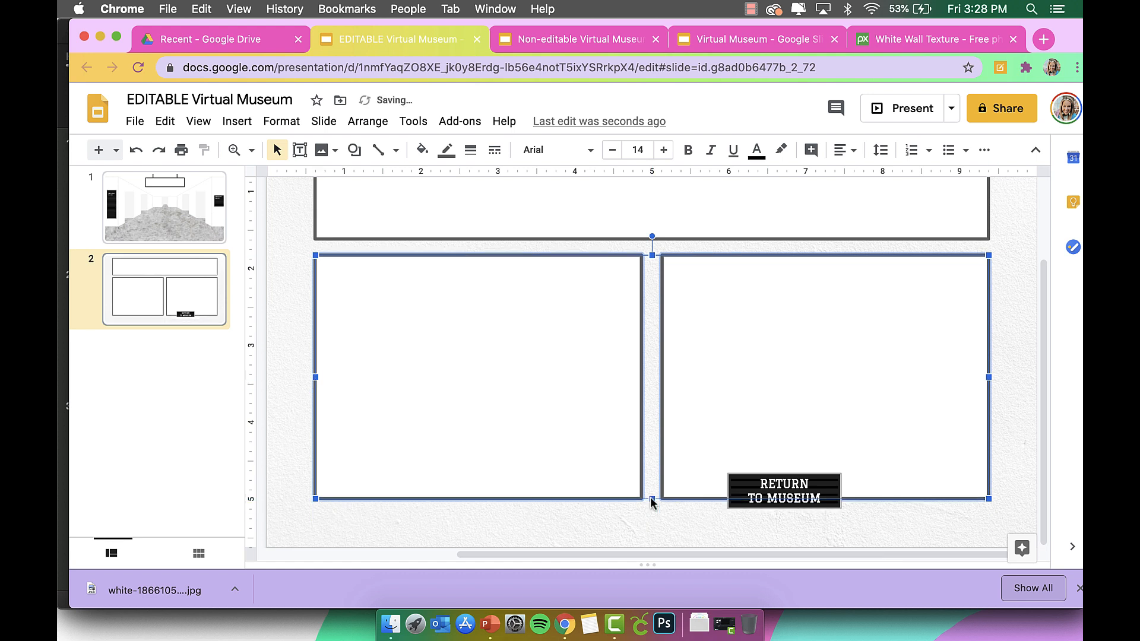
Step: Place the RETURN TO MUSEUM sign just below the right-hand box, flush with the box's outer side
left_click(839, 490)
left_click_drag(830, 485, 973, 517)
scroll(979, 522, "down", 1)
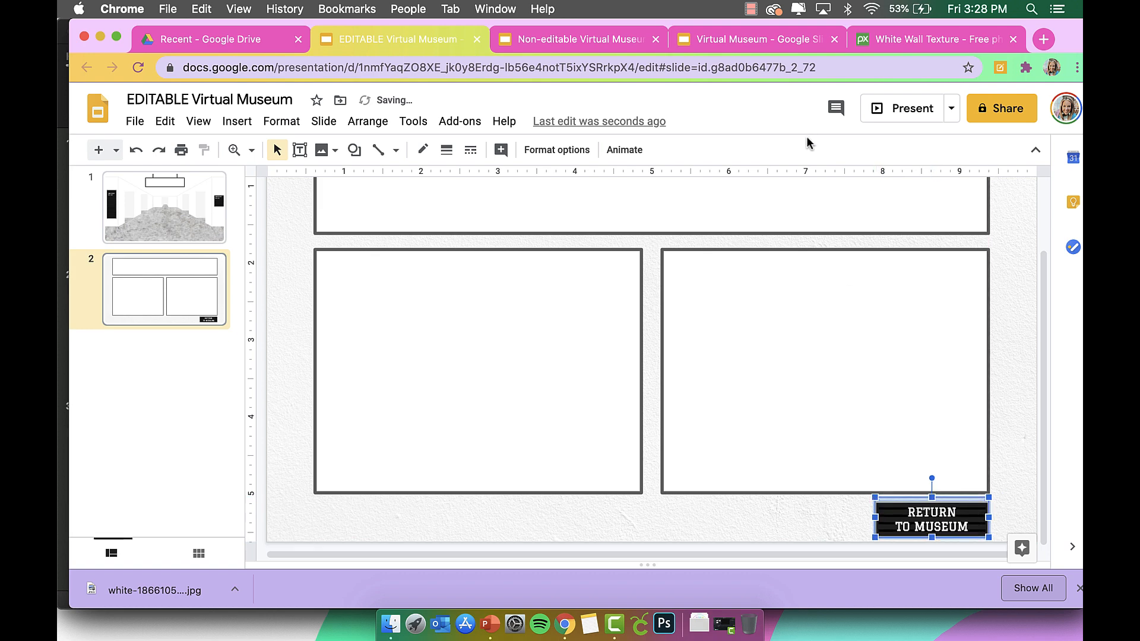
left_click(748, 39)
left_click(407, 40)
left_click(303, 325)
left_click(260, 336)
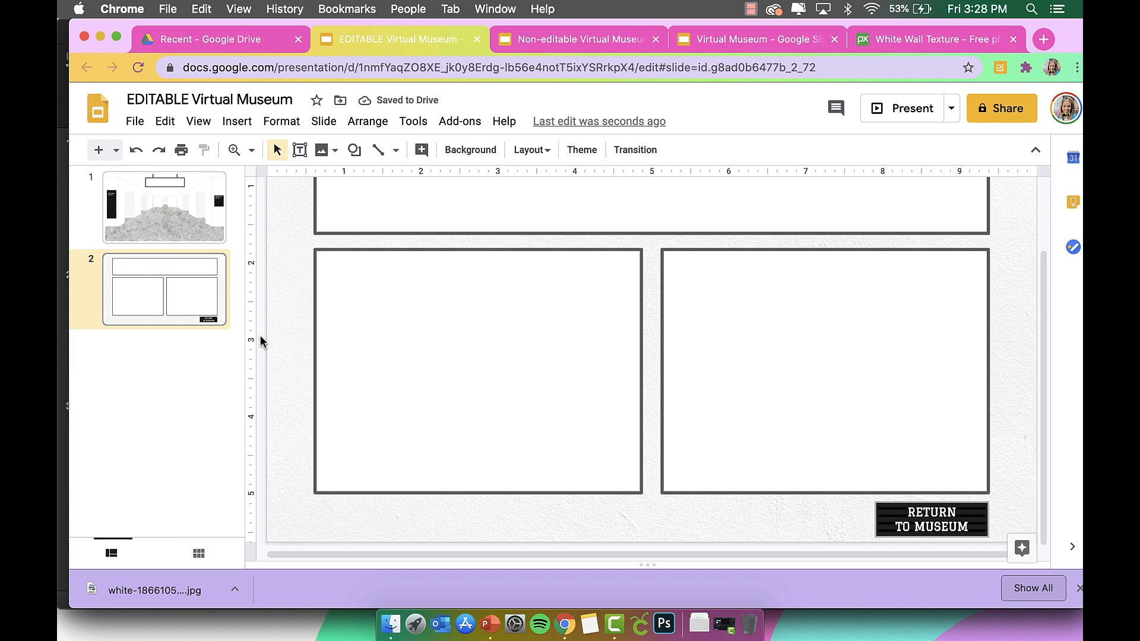
Step: Nudge the sign up one increment with the whole slide in view, and preview the slide in presentation mode
left_click(252, 150)
left_click(288, 176)
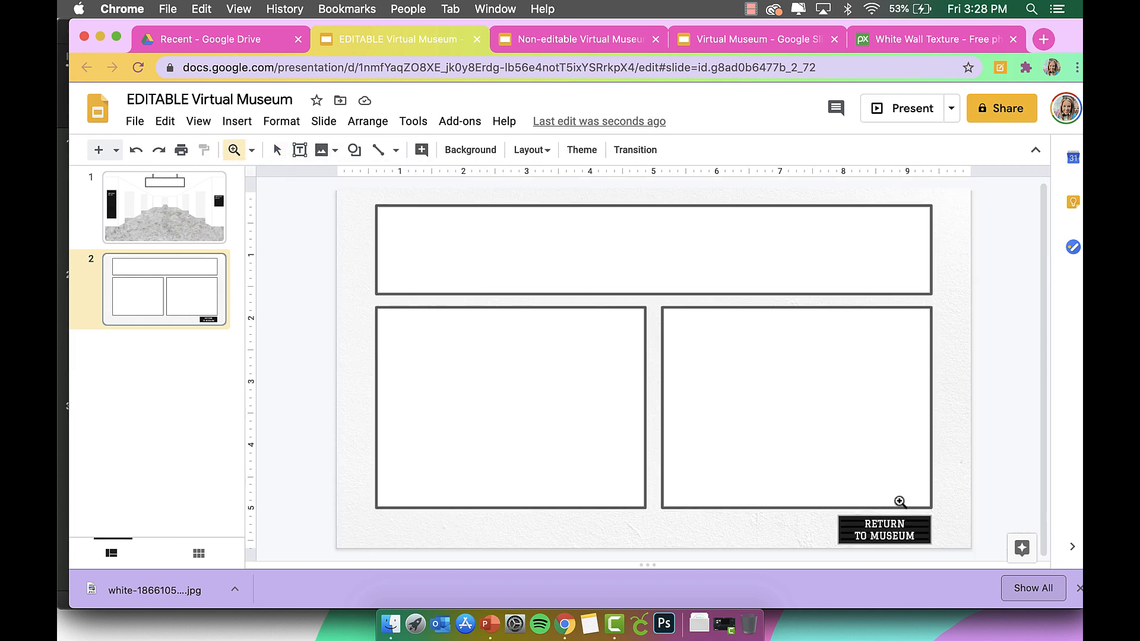
left_click(276, 149)
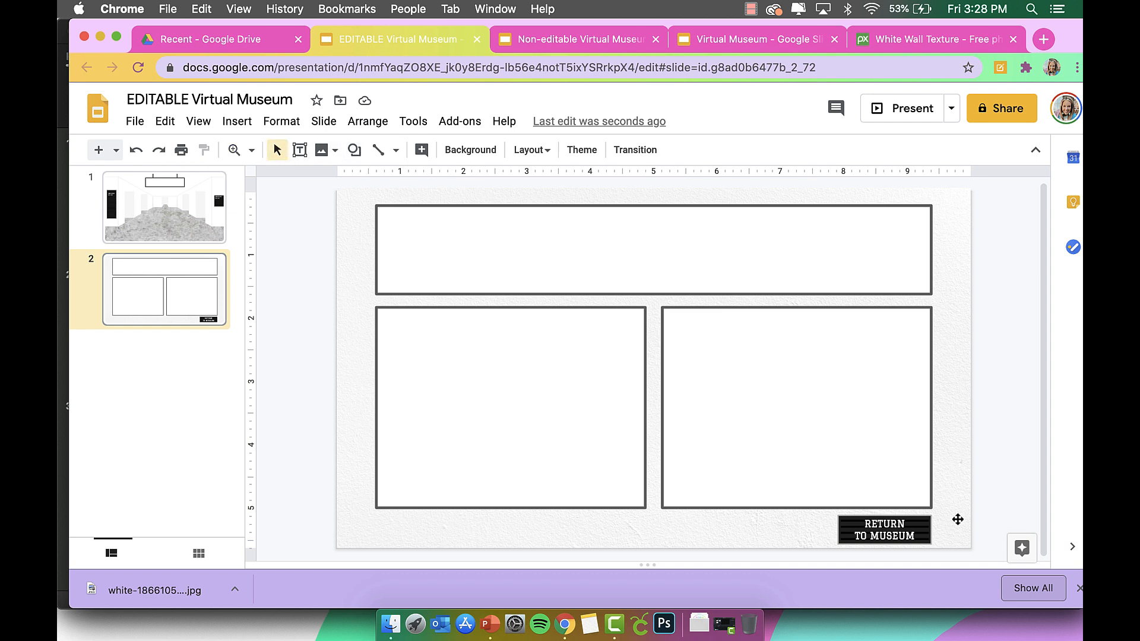
left_click(924, 530)
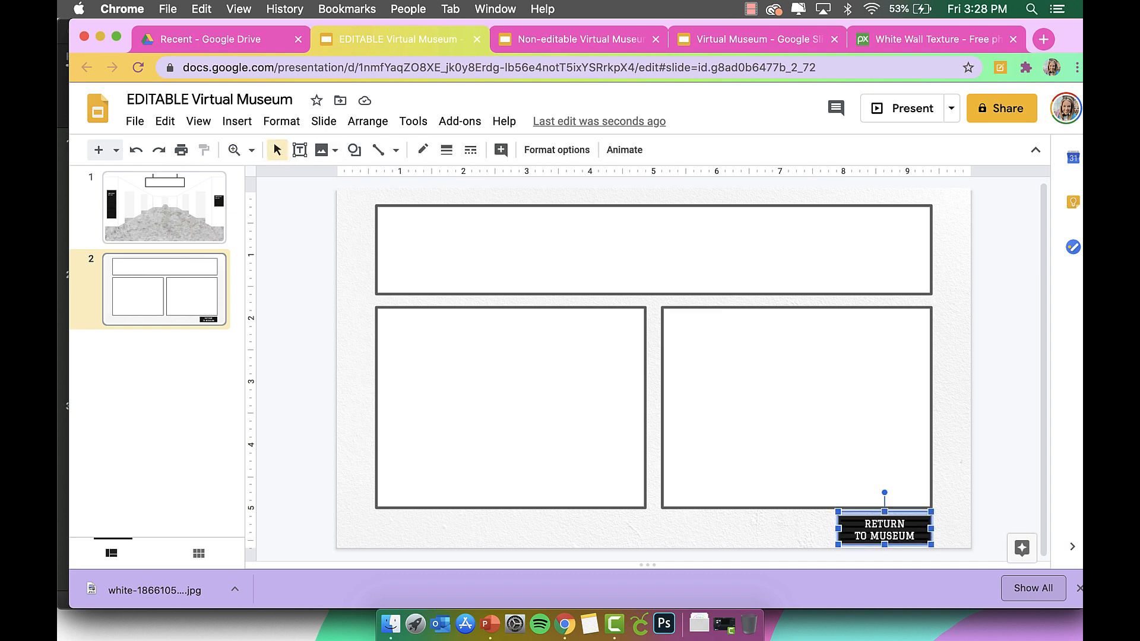
key("Up")
left_click(969, 492)
left_click(992, 482)
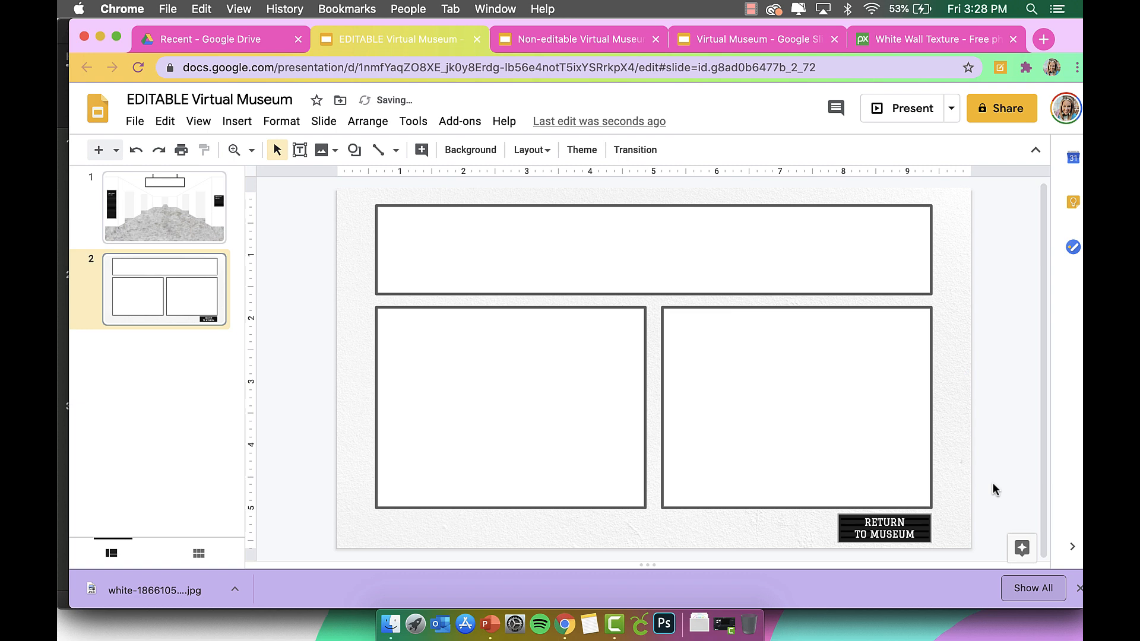
left_click(901, 107)
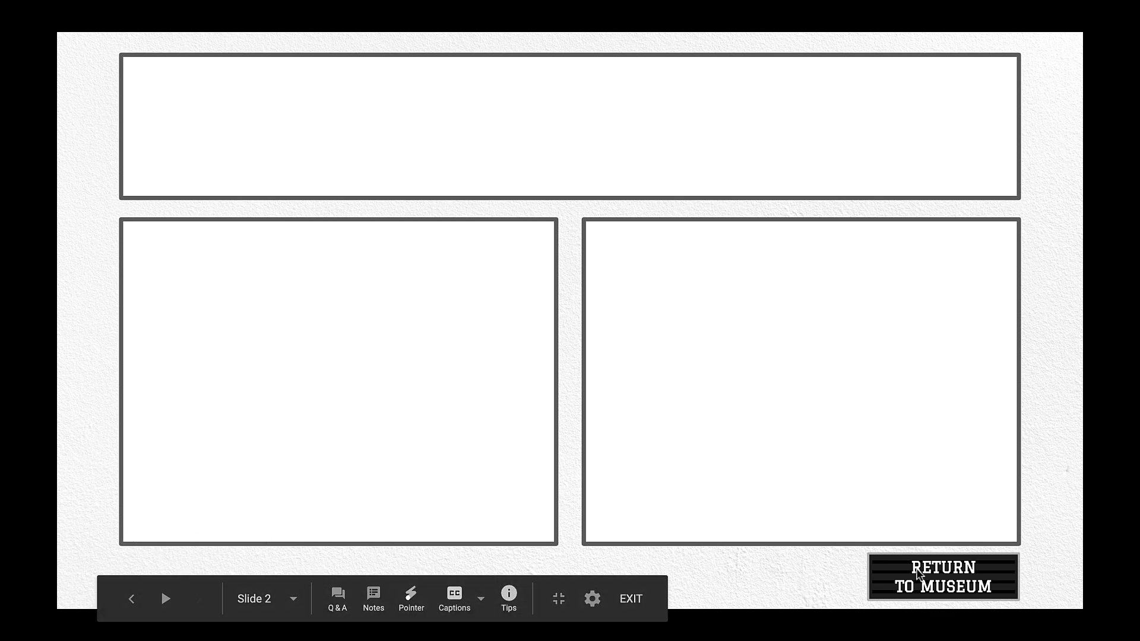
key("Escape")
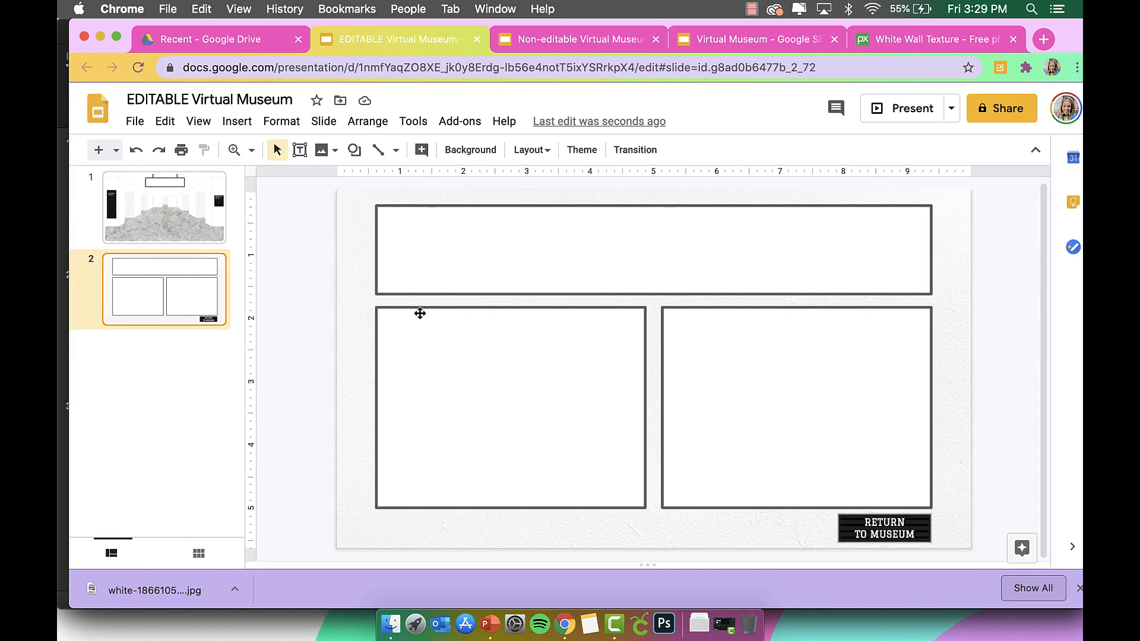
Step: Duplicate slide 2 and change the copy's sign text to RETURN TO ROOM
right_click(155, 297)
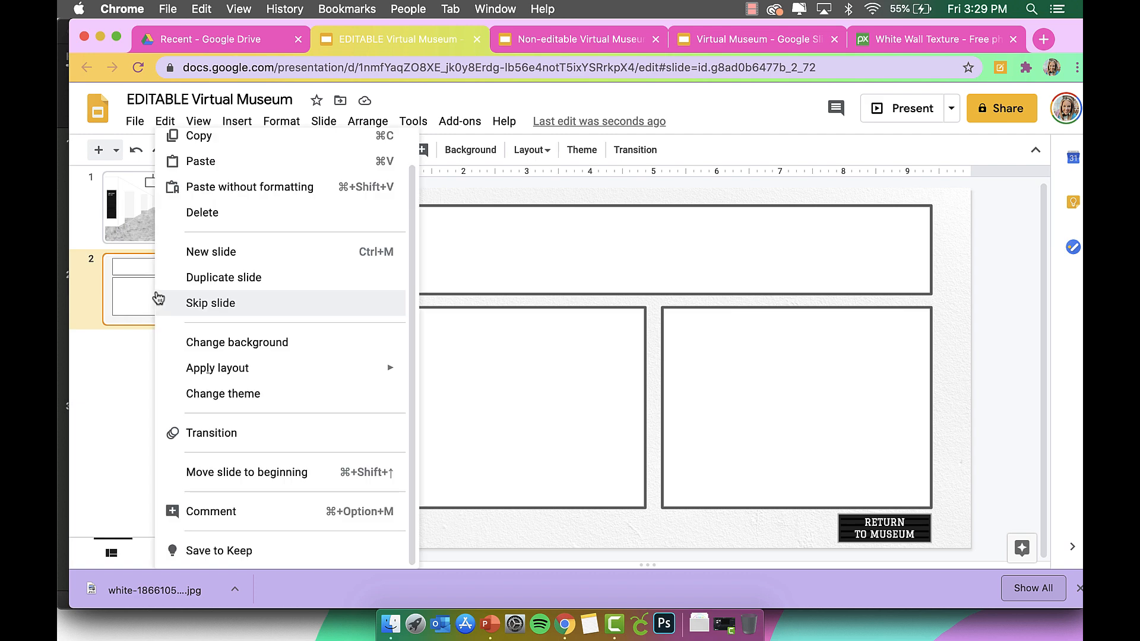
left_click(190, 277)
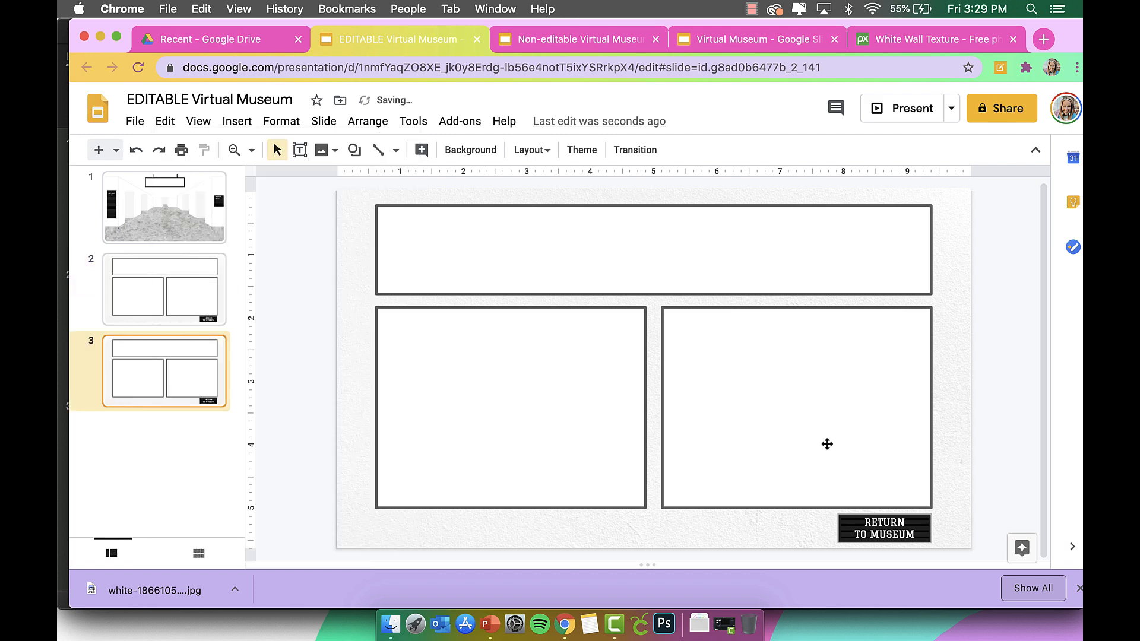
left_click(903, 539)
double_click(903, 538)
type("ROOM")
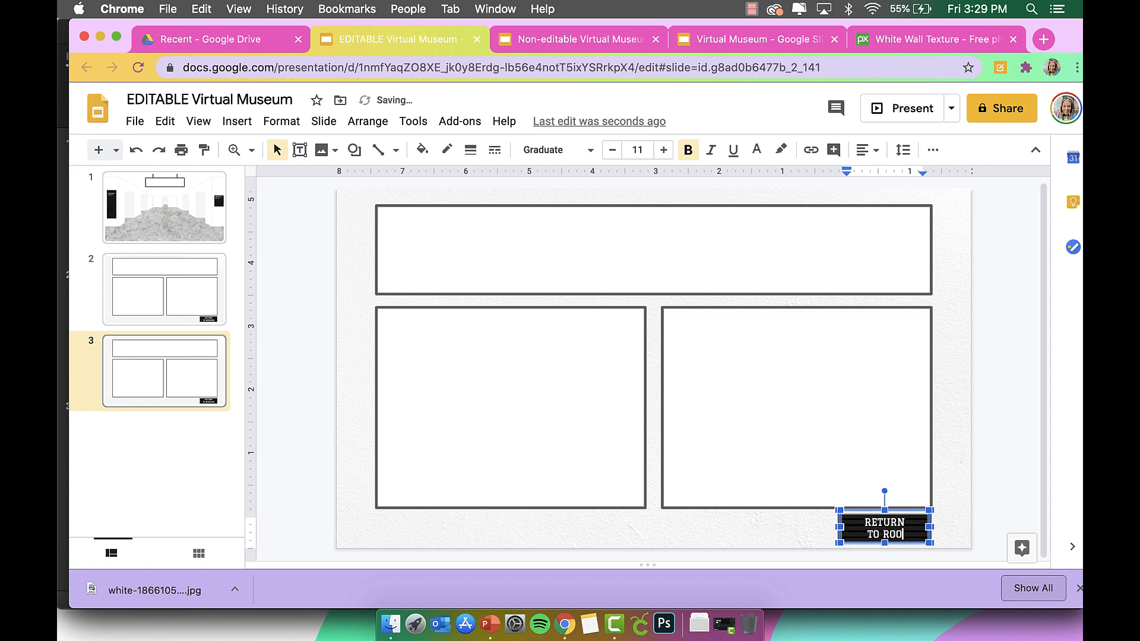
left_click(1011, 475)
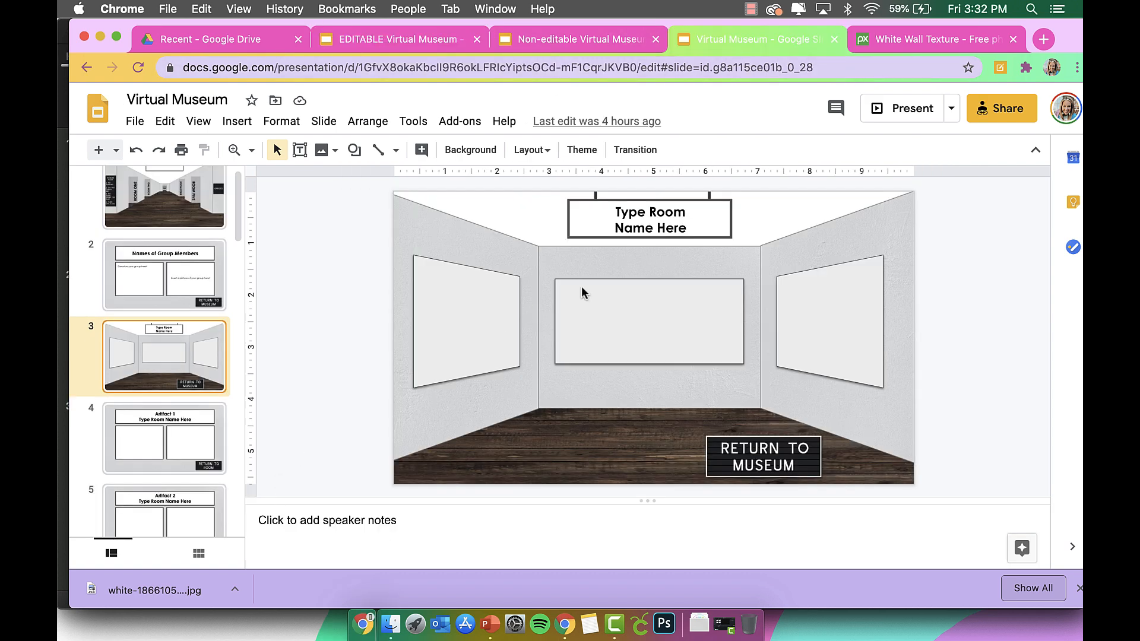
Step: Compare the Virtual Museum room slide with the non-editable and editable decks, and open the first slide of EDITABLE Virtual Museum
left_click(545, 44)
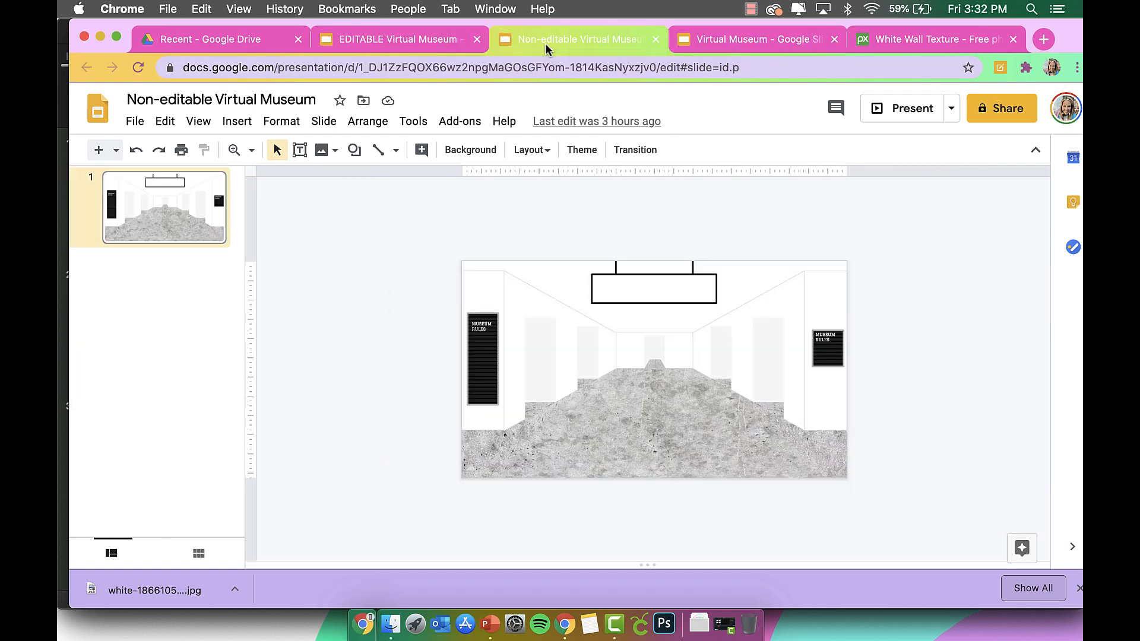
left_click(421, 44)
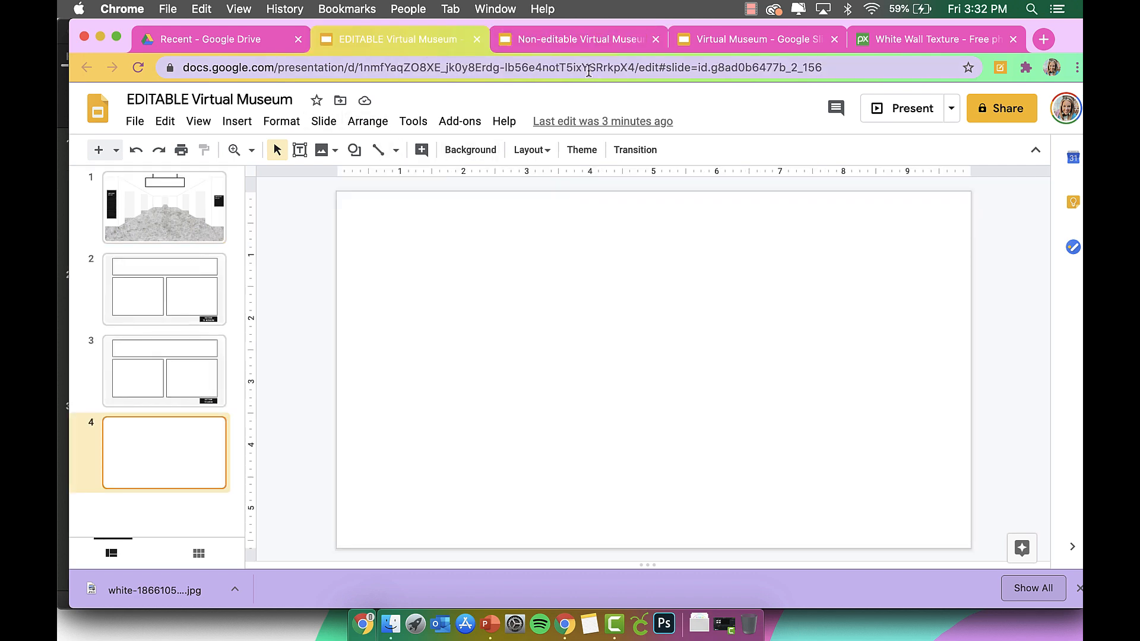
left_click(745, 39)
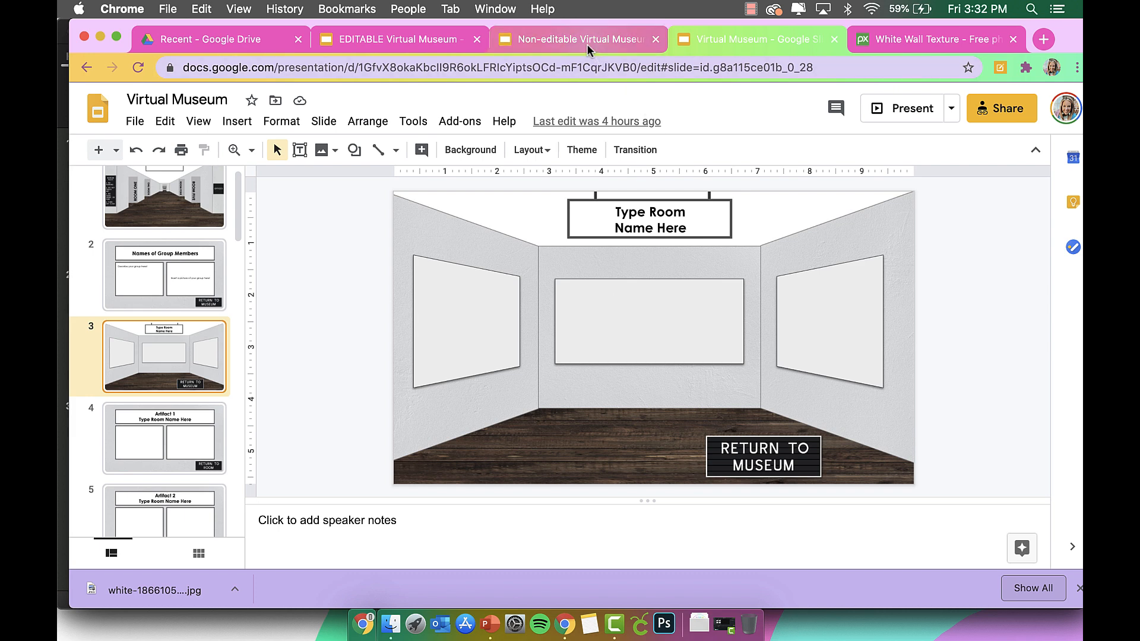
left_click(409, 34)
left_click(147, 234)
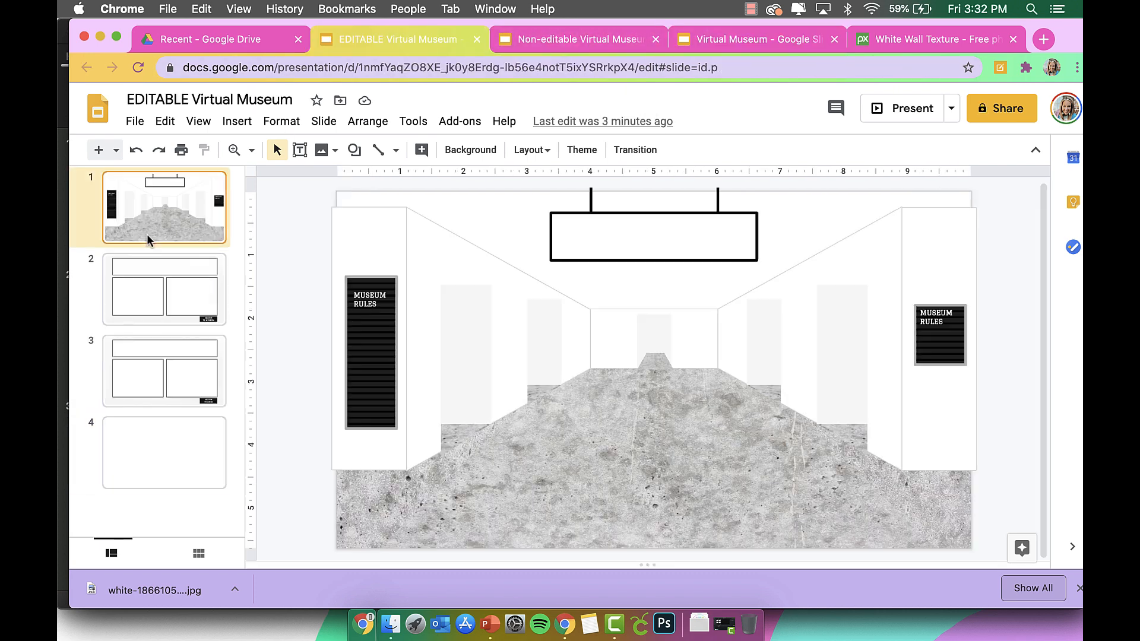
Step: Copy the concrete floor shape from slide 1 onto blank slide 4
left_click(610, 403)
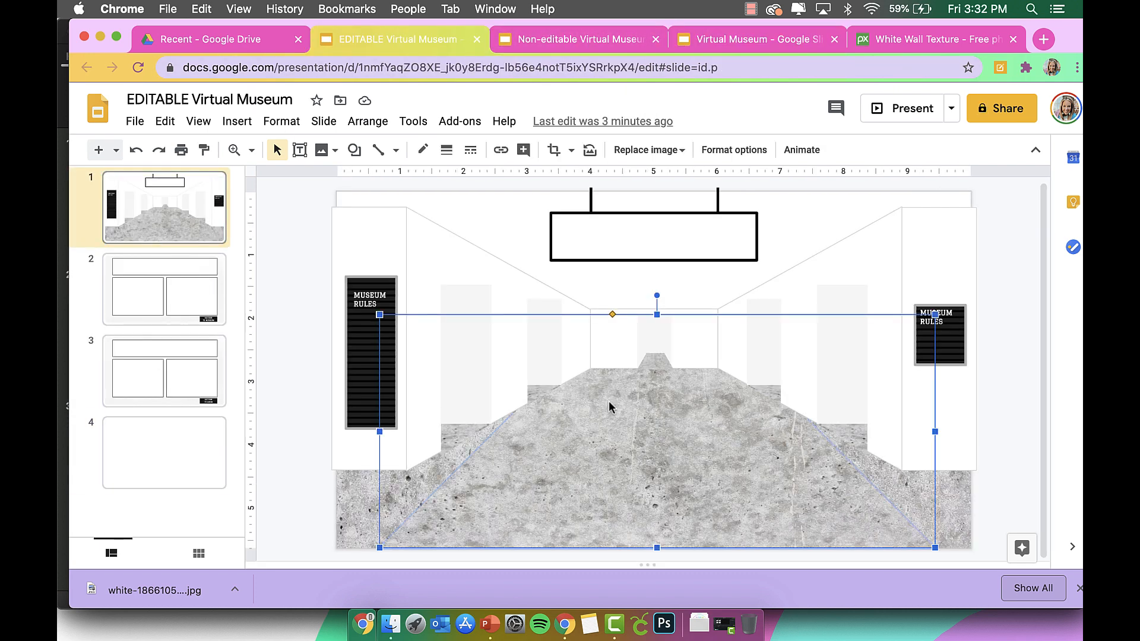
left_click(170, 469)
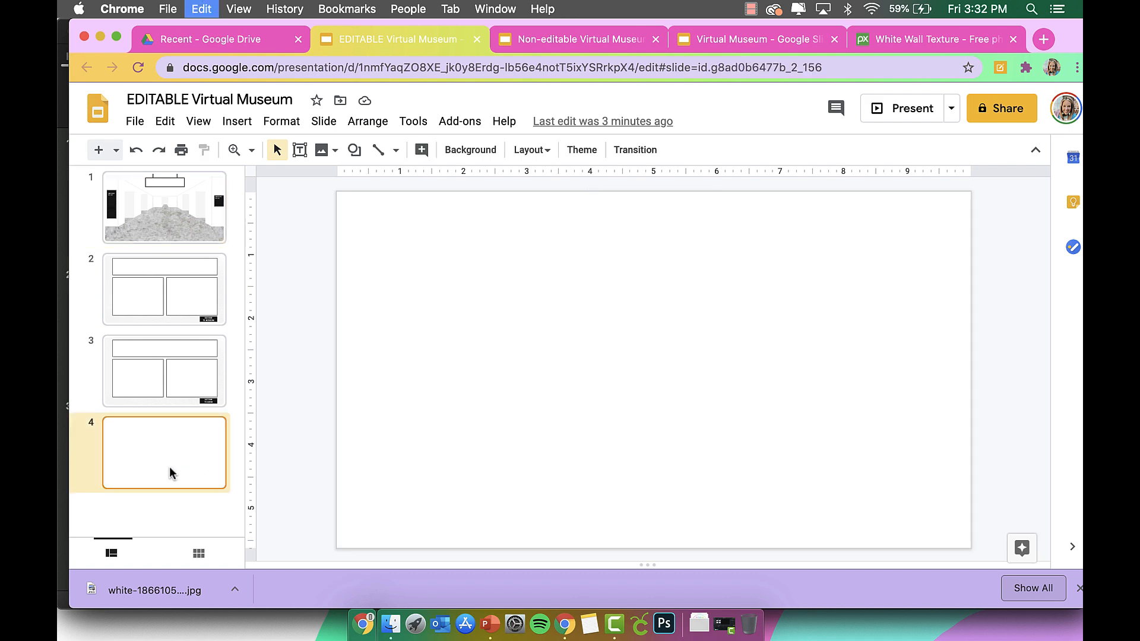
key("super+v")
Step: Widen the floor's far edge and stretch the floor slightly past both sides of slide 4, with the whole slide in view
left_click_drag(612, 316, 530, 314)
left_click_drag(377, 549, 329, 546)
mouse_move(669, 446)
left_mouse_down()
mouse_move(674, 400)
mouse_move(677, 426)
left_mouse_up()
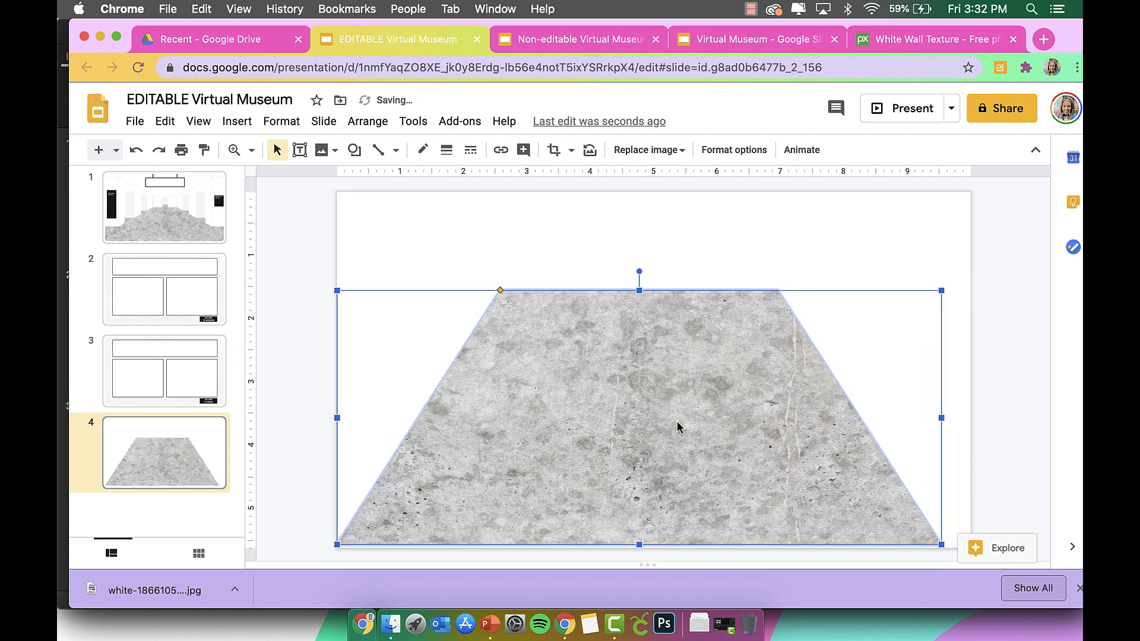
left_click_drag(944, 418, 972, 418)
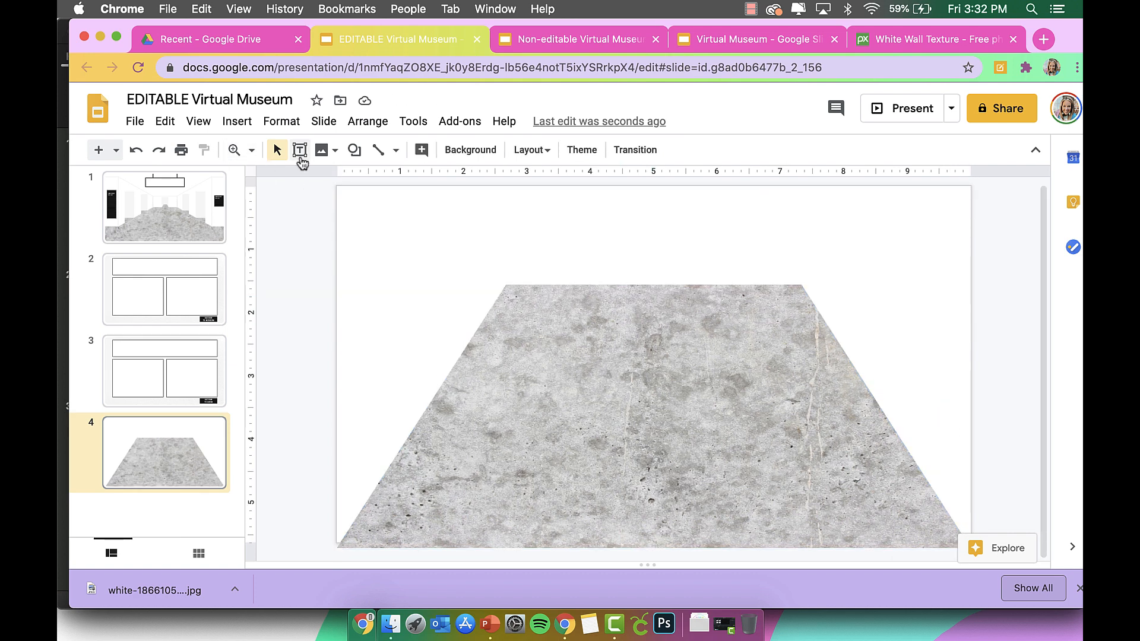
left_click(252, 150)
left_click(285, 203)
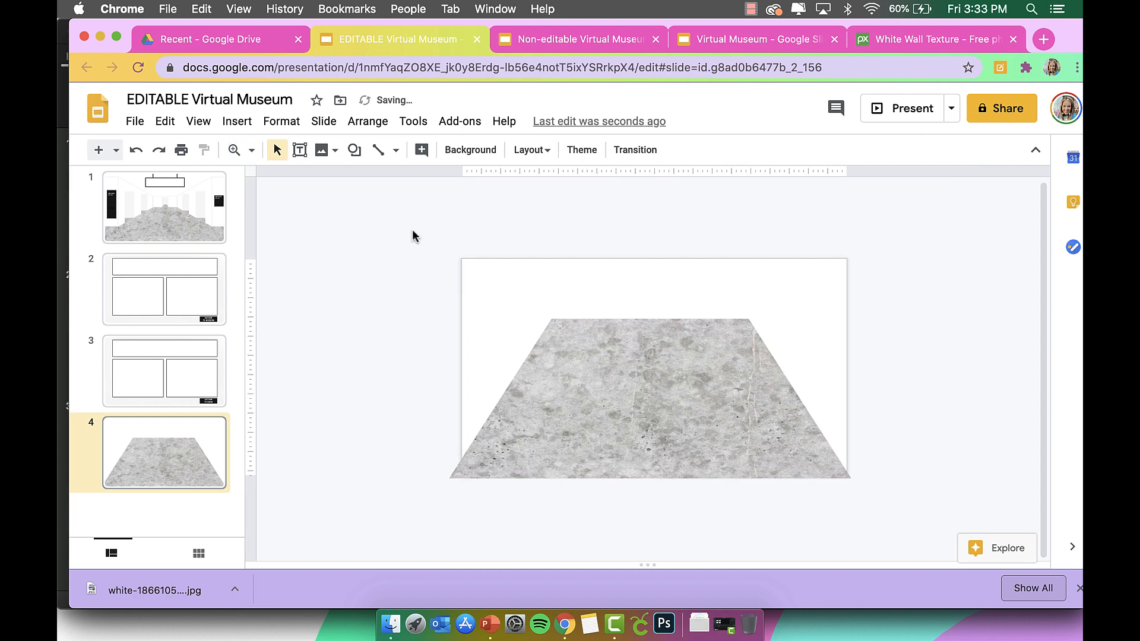
Step: Check the first slide of the Virtual Museum deck, and copy the left slanted wall from slide 1 of EDITABLE Virtual Museum onto slide 4
left_click(722, 37)
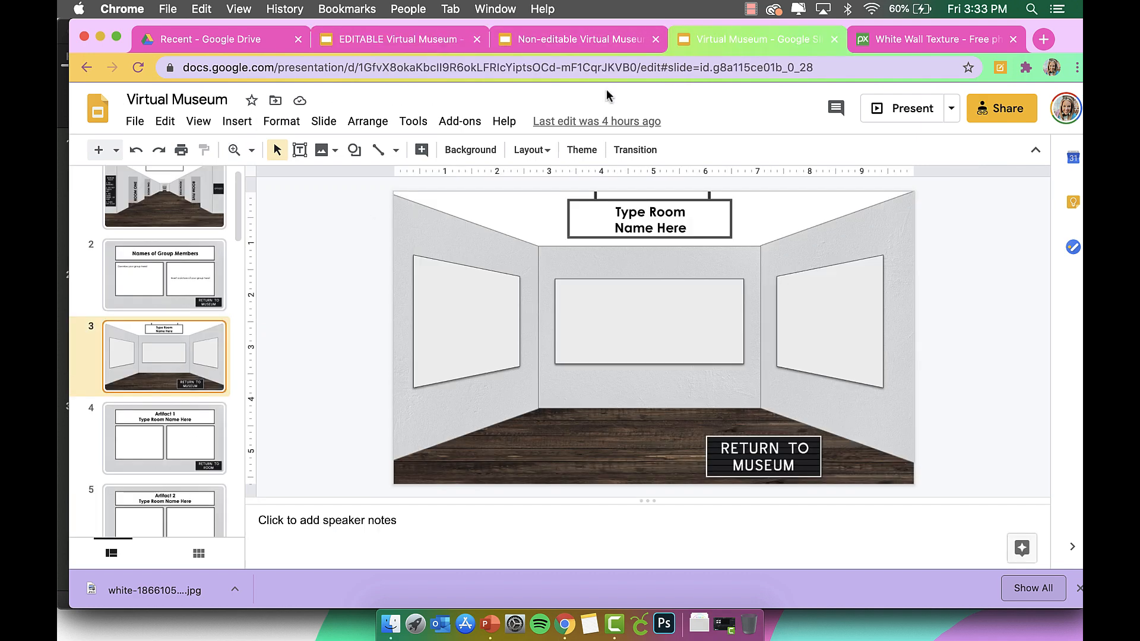
left_click(155, 211)
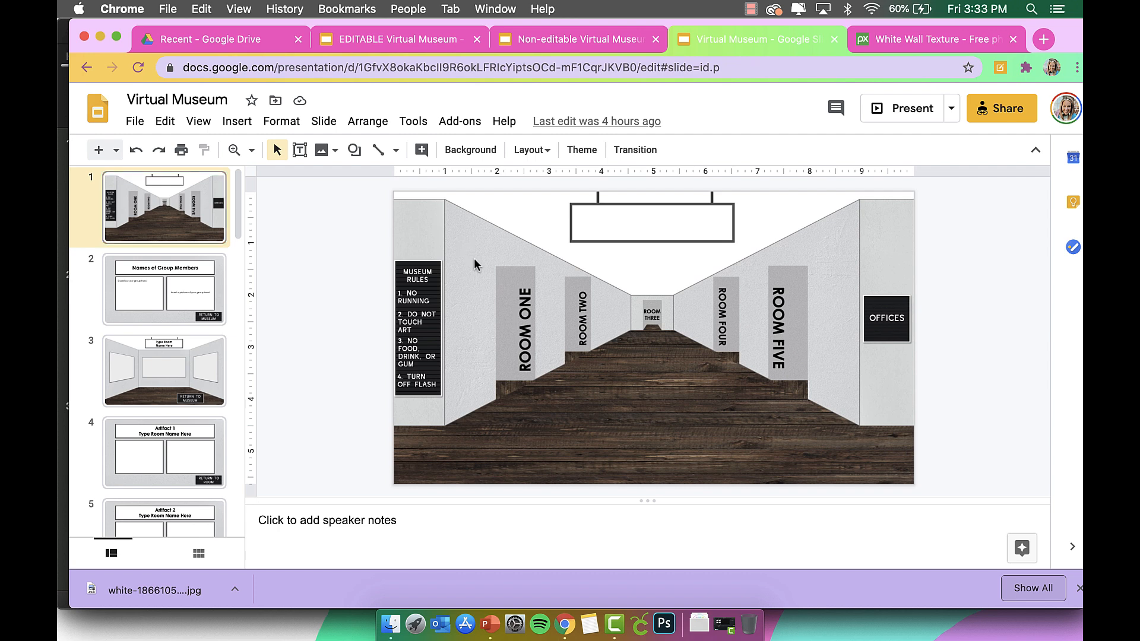
left_click(380, 37)
left_click(178, 207)
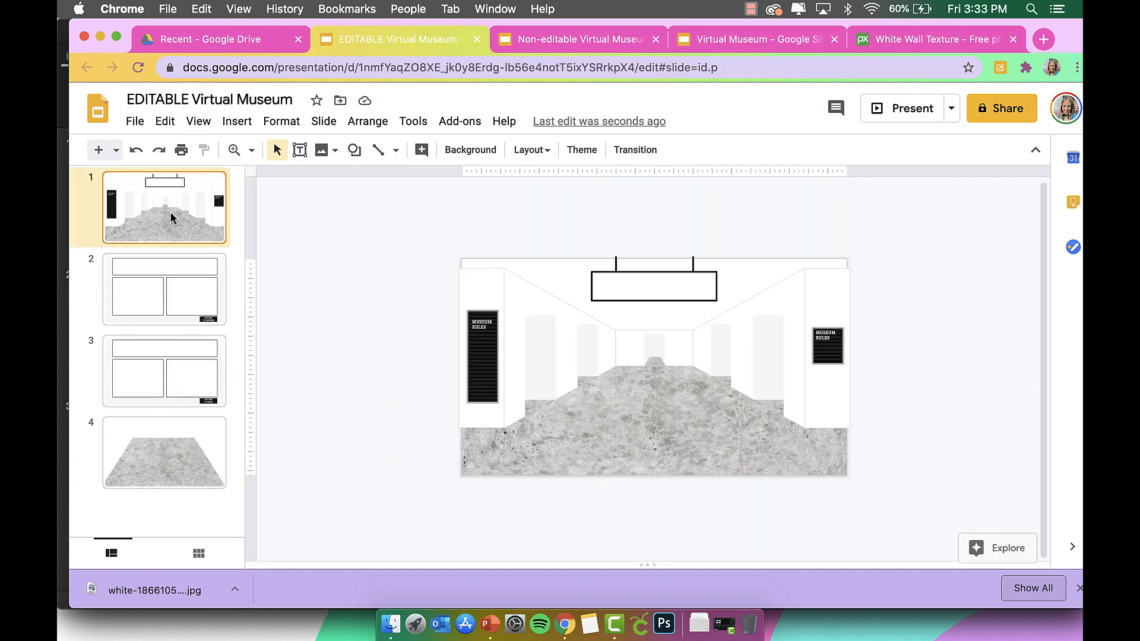
left_click(520, 292)
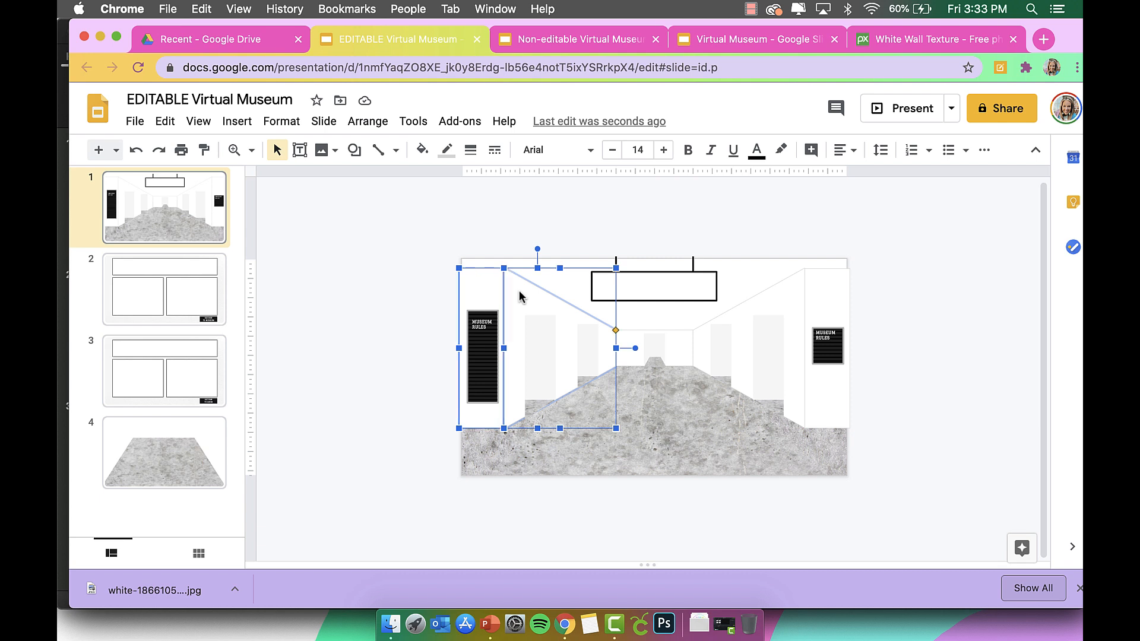
left_click(173, 475)
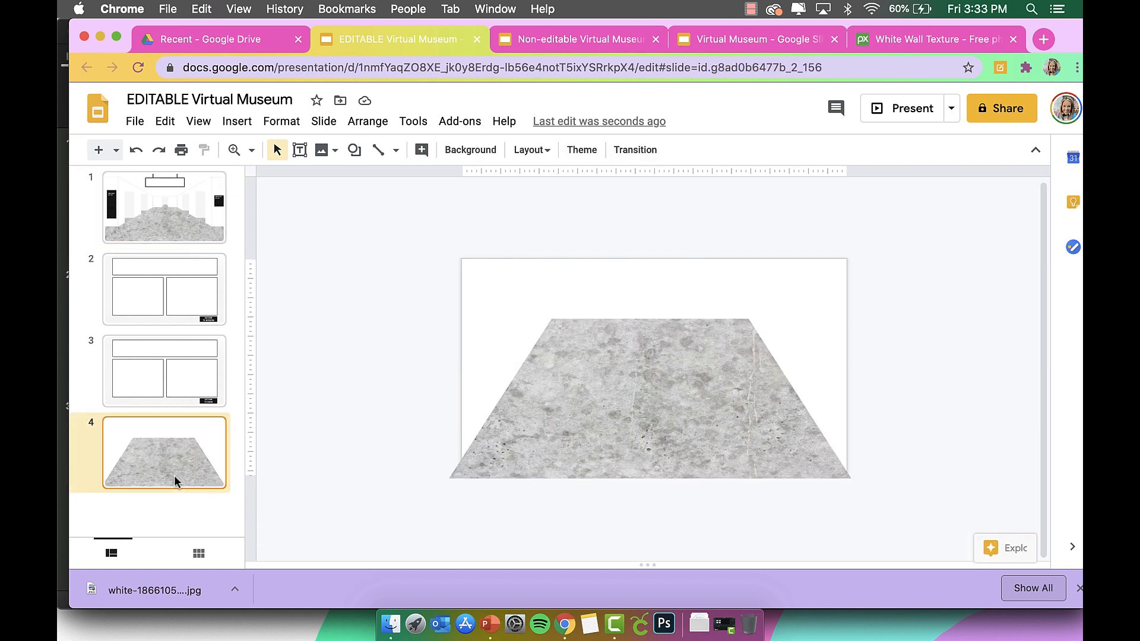
key("super+v")
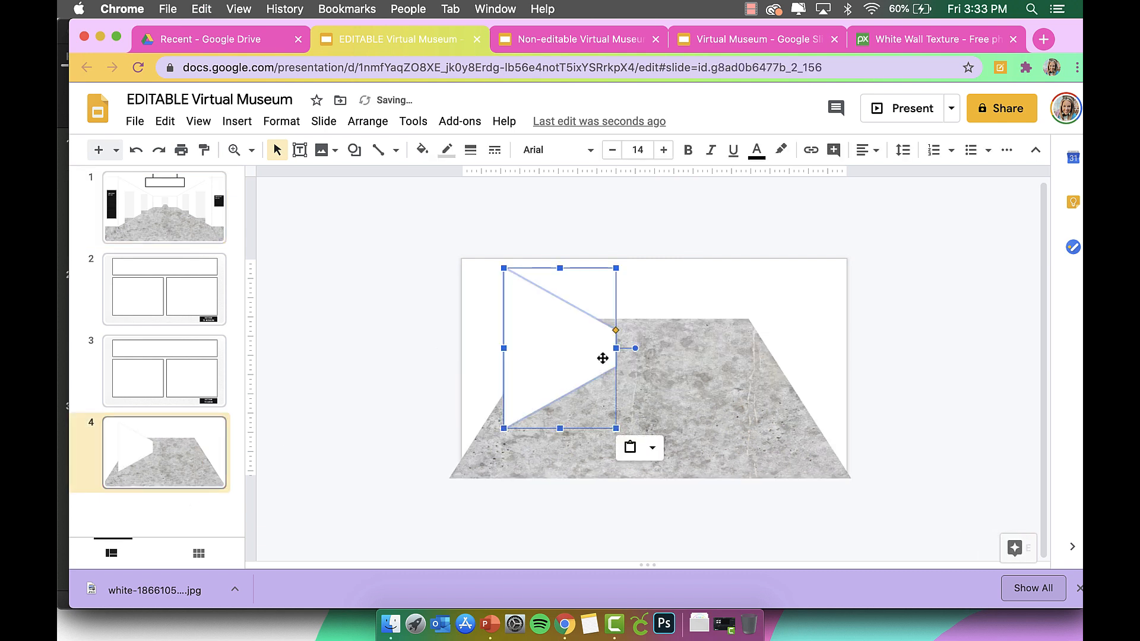
Step: Fit the wall to slide 4's left edge at nearly full height, just under a third of the slide wide, with a taller inner edge
mouse_move(570, 357)
left_mouse_down()
mouse_move(517, 383)
mouse_move(532, 399)
mouse_move(573, 349)
left_mouse_up()
left_click_drag(574, 389, 644, 389)
left_click_drag(552, 309, 553, 267)
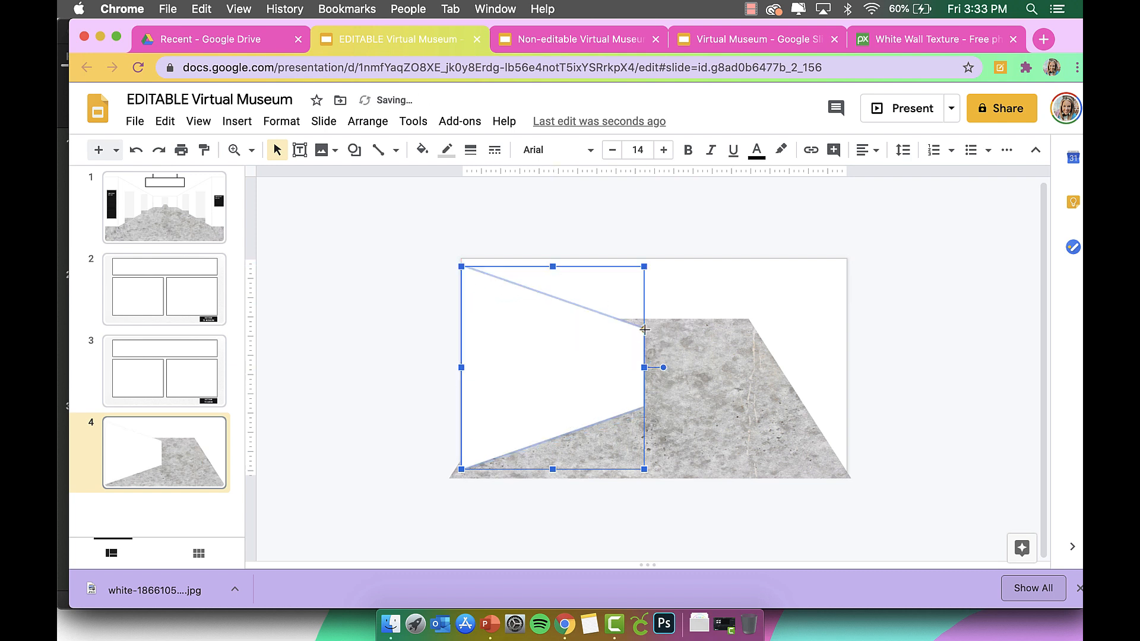
left_click_drag(646, 368, 610, 367)
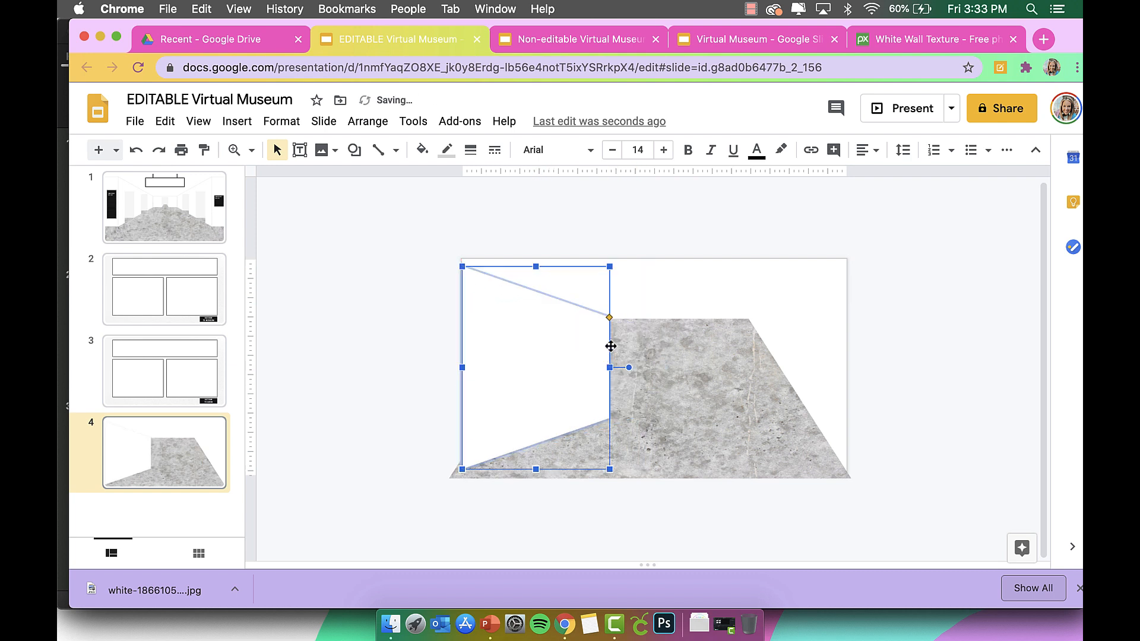
left_click_drag(610, 317, 609, 307)
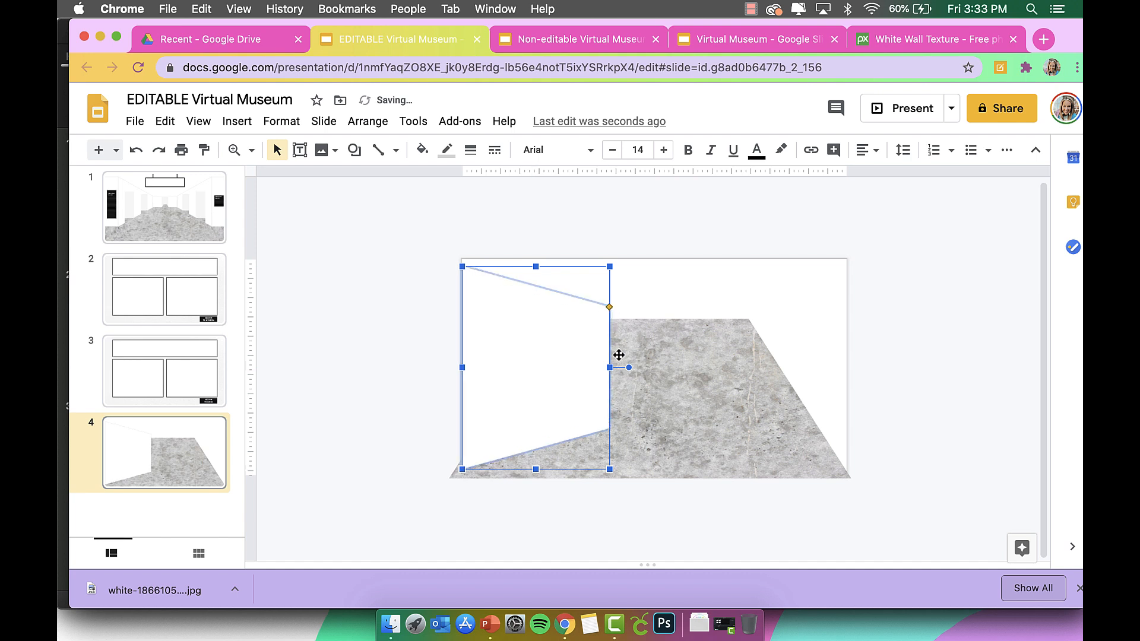
left_click_drag(610, 368, 579, 356)
left_click_drag(520, 267, 519, 261)
mouse_move(578, 298)
left_mouse_down()
mouse_move(578, 284)
mouse_move(577, 297)
left_mouse_up()
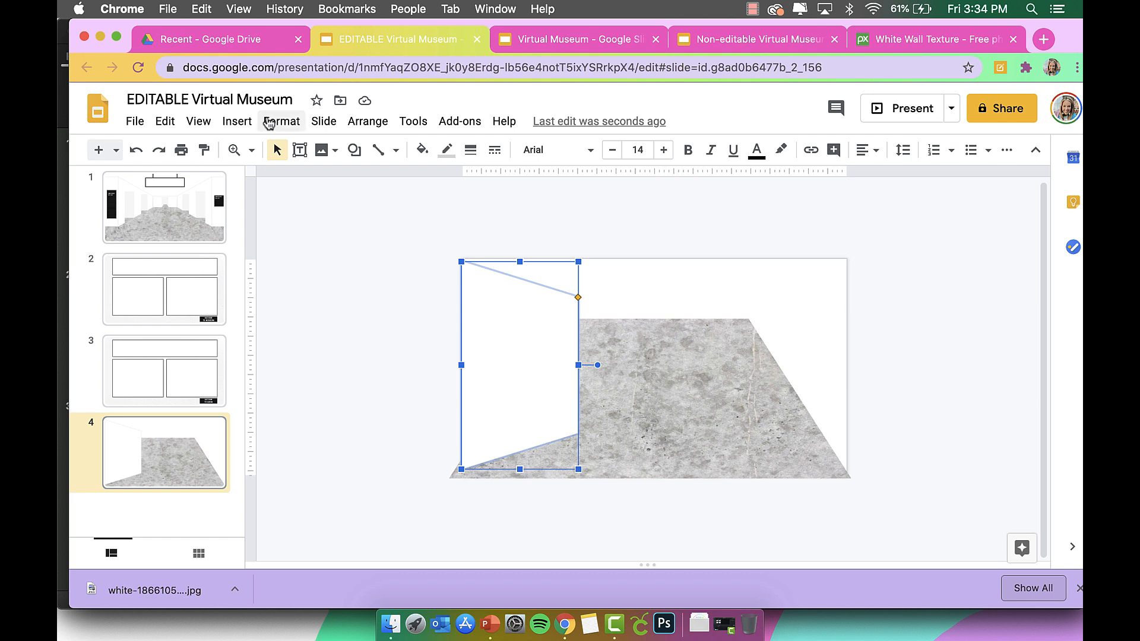
Step: Draw a rectangular back wall above the floor, starting at the left wall's inner edge and matching that edge's height
left_click(237, 121)
mouse_move(306, 252)
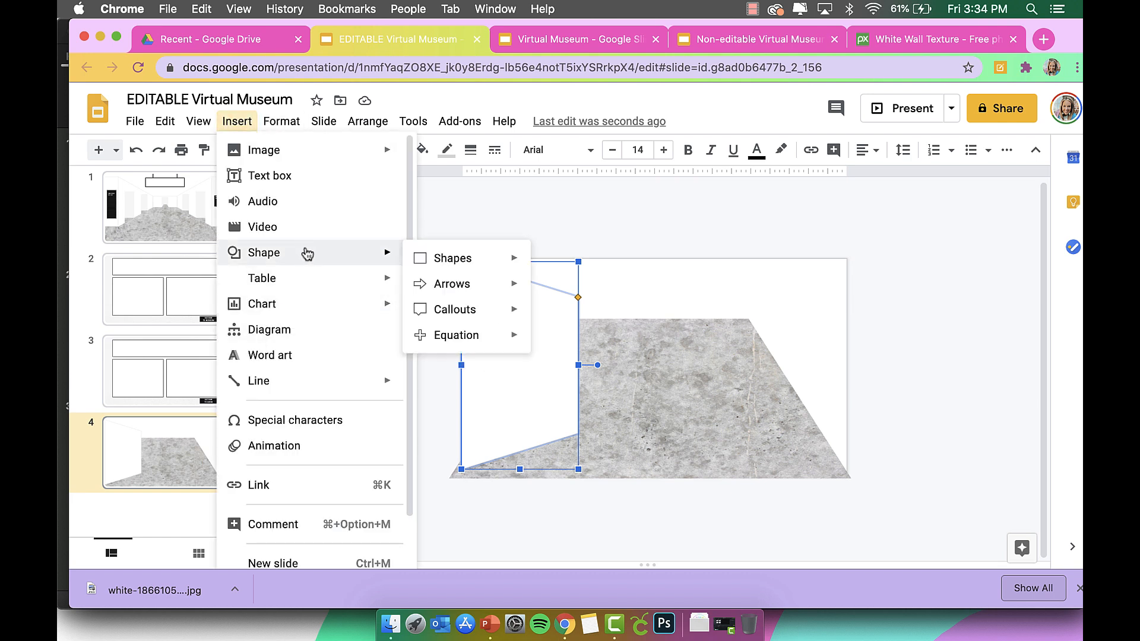
left_click(542, 263)
left_click_drag(582, 296, 748, 433)
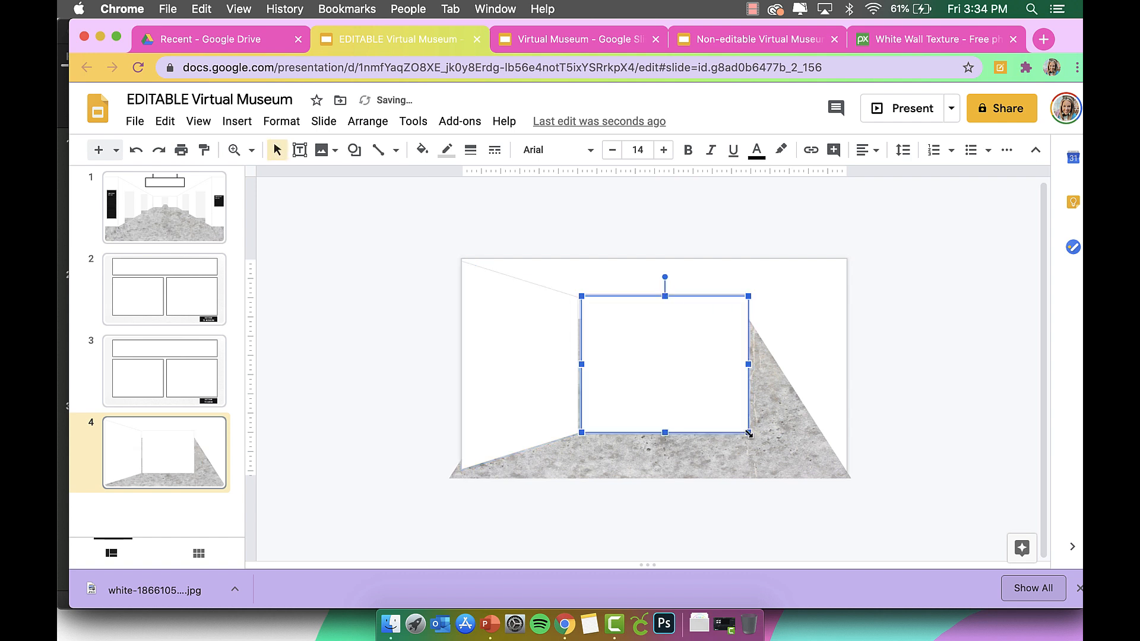
left_click_drag(708, 343, 705, 348)
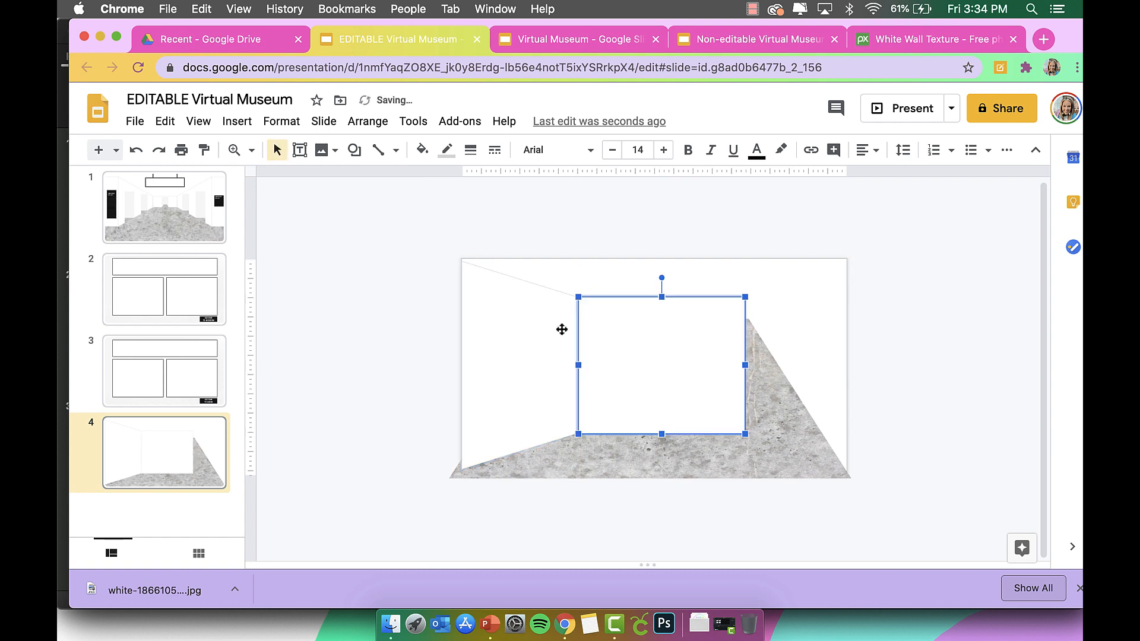
left_click(358, 351)
left_click(622, 345)
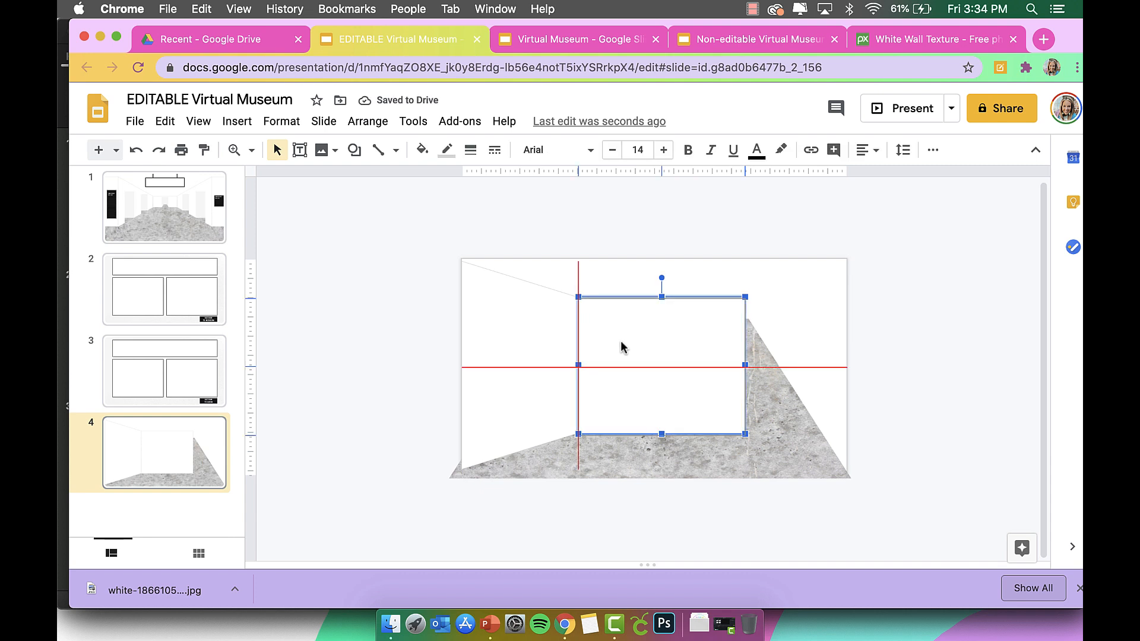
left_click_drag(660, 296, 660, 298)
left_click(418, 343)
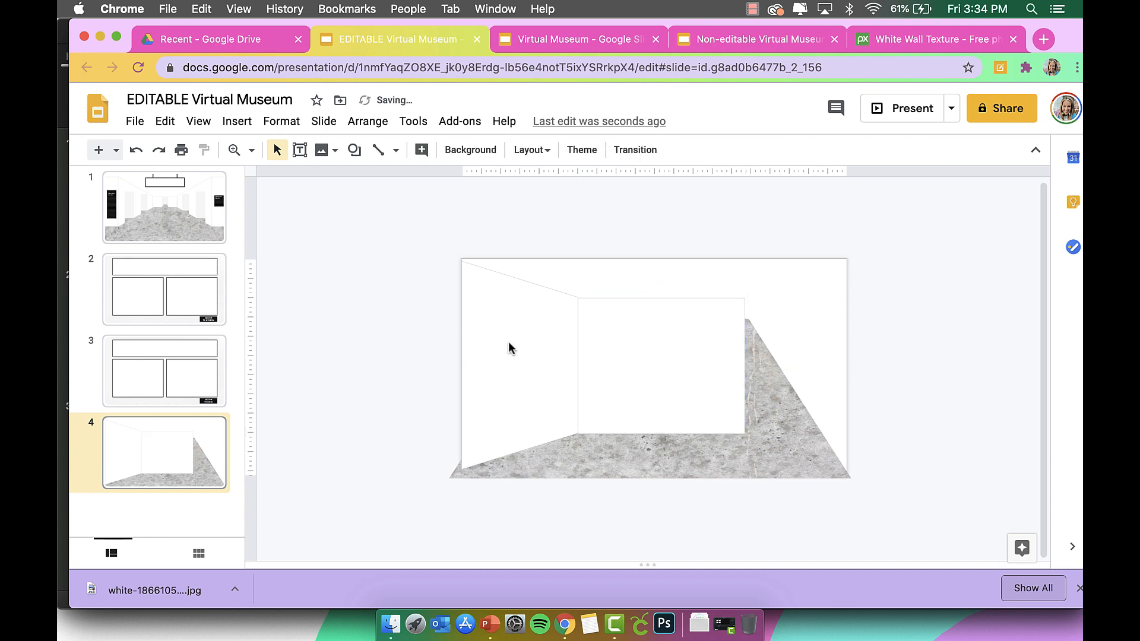
Step: Duplicate the left wall, turn the copy to face inward, and place it flush with the slide's right edge, overlapping the back wall
left_click(508, 346)
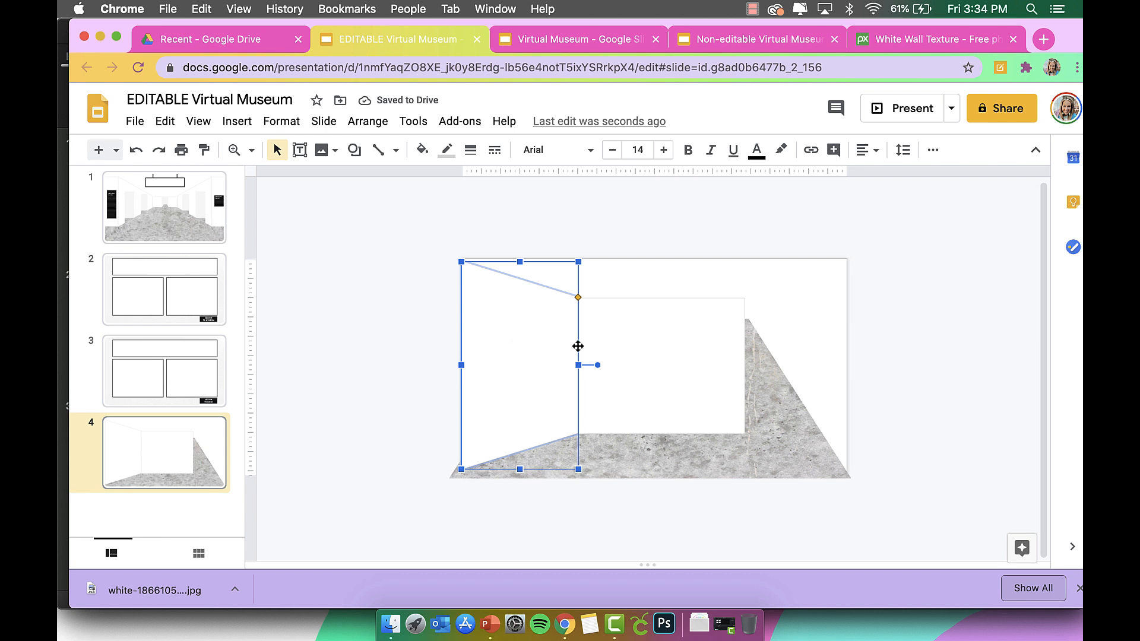
left_click_drag(542, 343, 671, 367)
left_click_drag(772, 351, 795, 354)
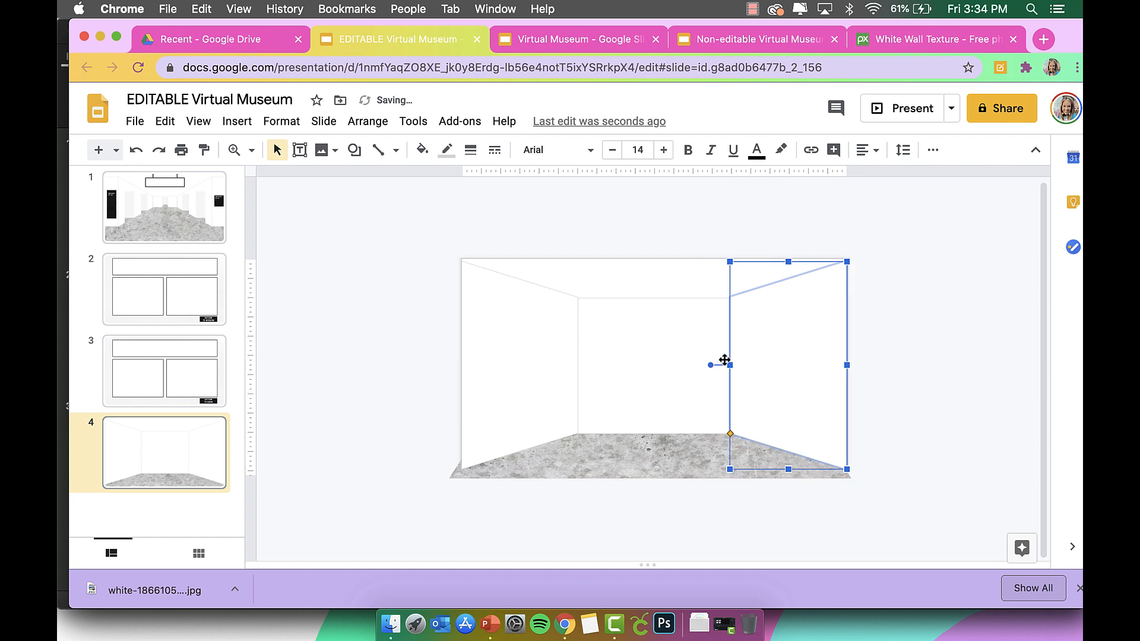
left_click(893, 311)
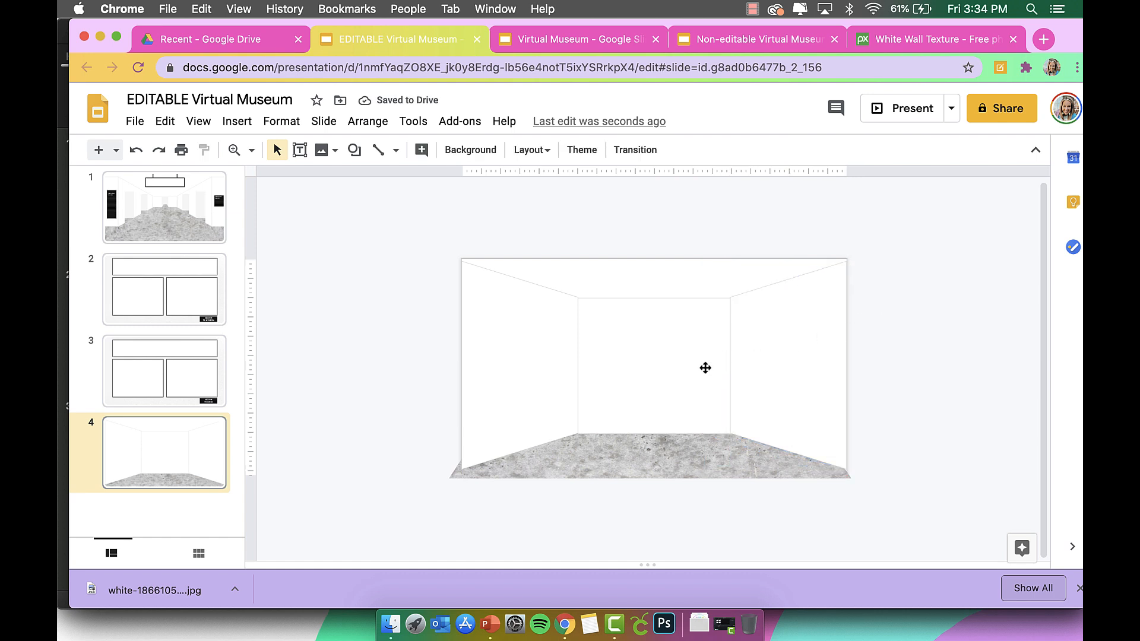